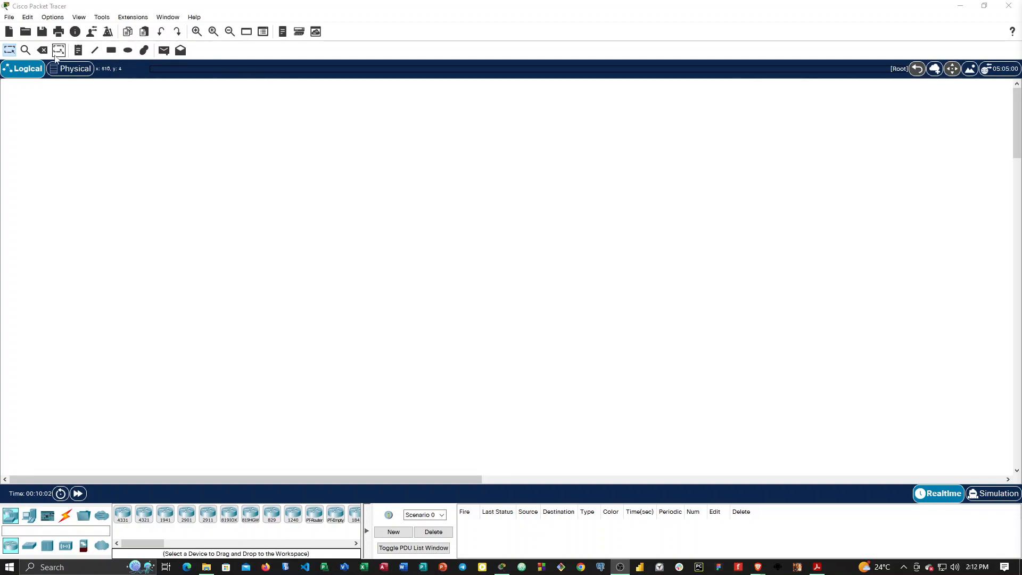
Examine the physical view from Home City through Corporate Office into the Main Wiring Closet, and return to the logical view.
{"action": "left_click", "coordinate": [61, 73]}
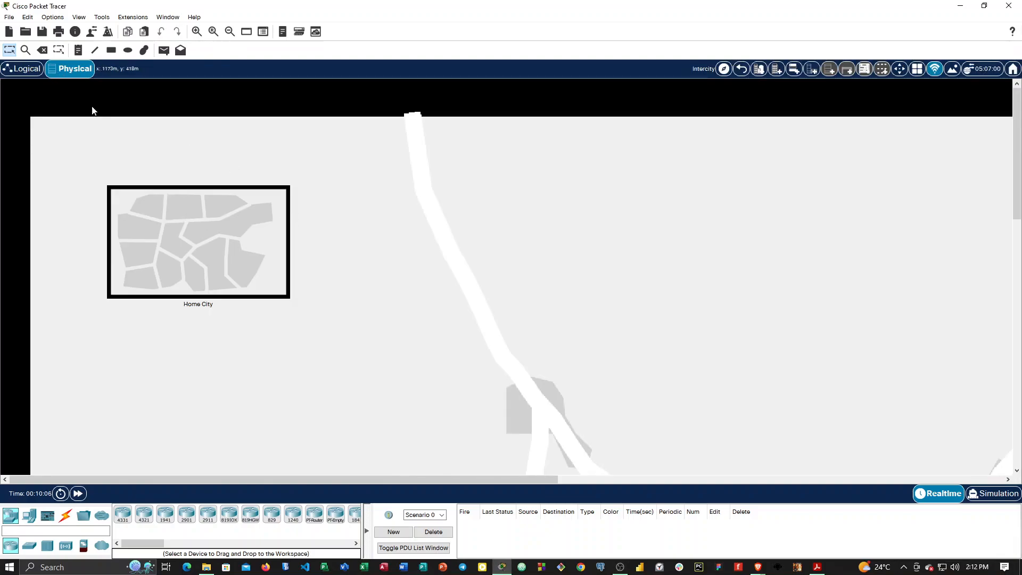
{"action": "left_click", "coordinate": [27, 73]}
{"action": "left_click", "coordinate": [68, 70]}
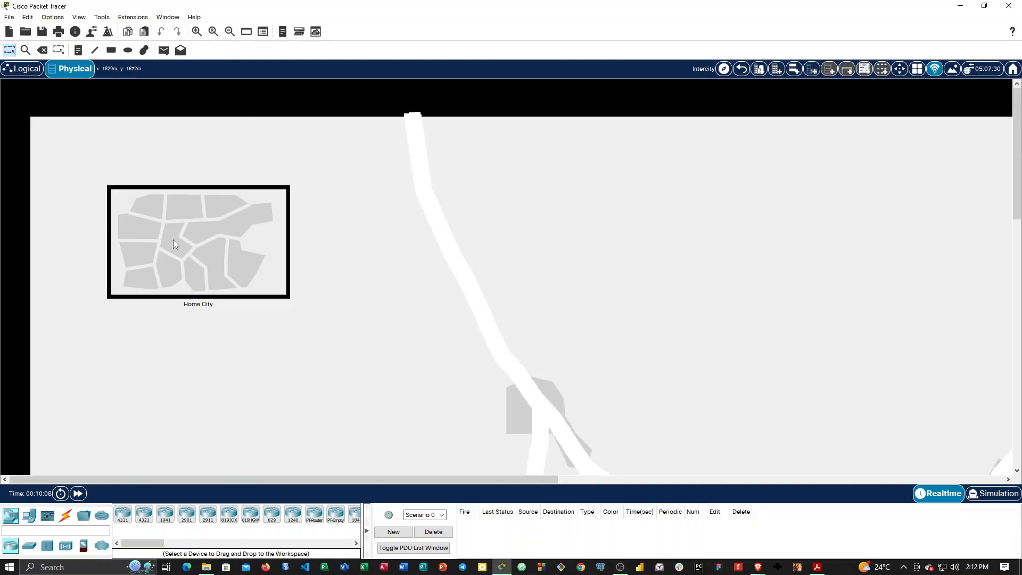
{"action": "left_click", "coordinate": [266, 259]}
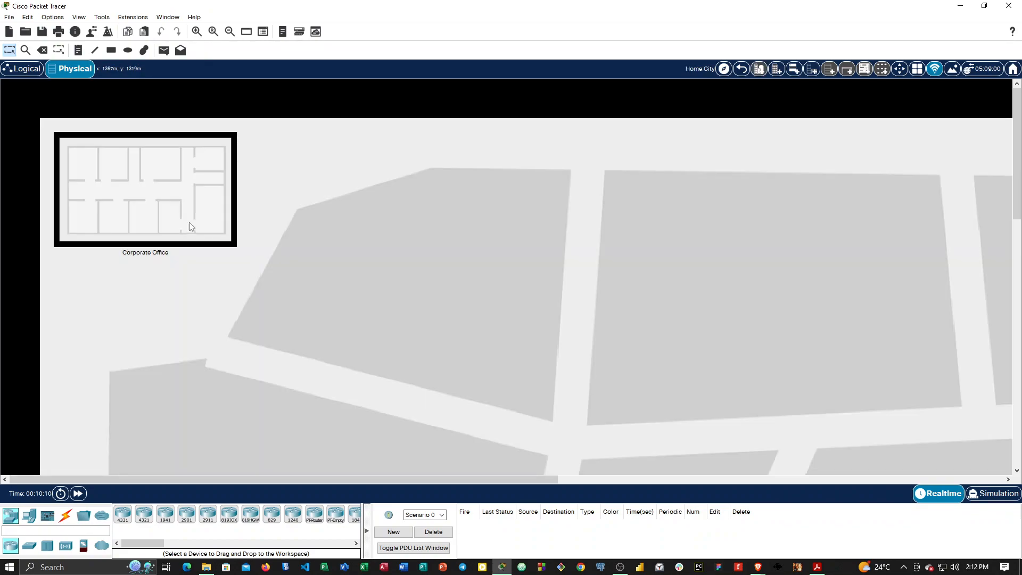
{"action": "left_click", "coordinate": [157, 207]}
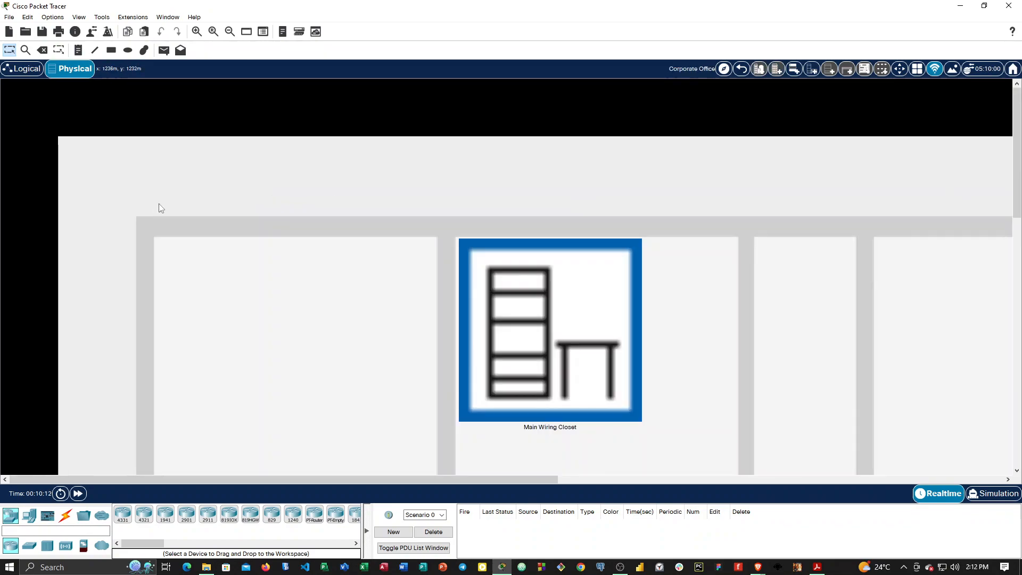
{"action": "scroll", "coordinate": [584, 345], "scroll_direction": "down", "scroll_amount": 3}
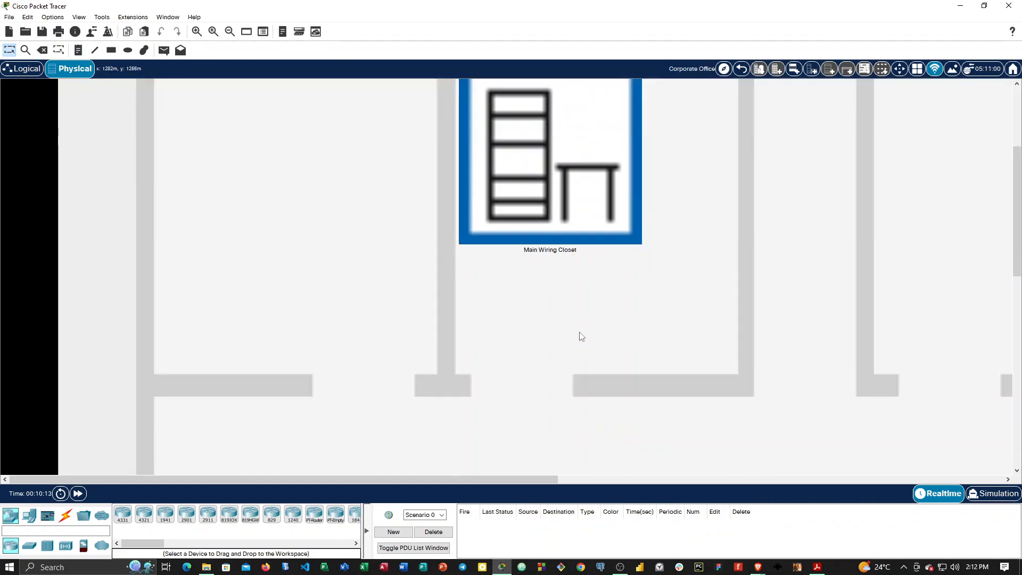
{"action": "scroll", "coordinate": [528, 308], "scroll_direction": "up", "scroll_amount": 2}
{"action": "left_click", "coordinate": [528, 308]}
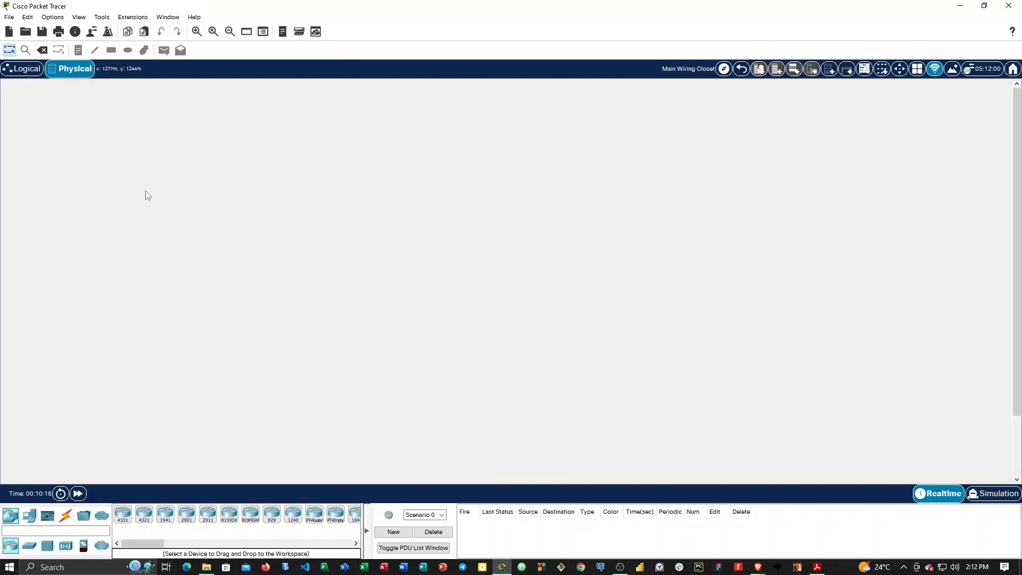
{"action": "scroll", "coordinate": [159, 198], "scroll_direction": "down", "scroll_amount": 3}
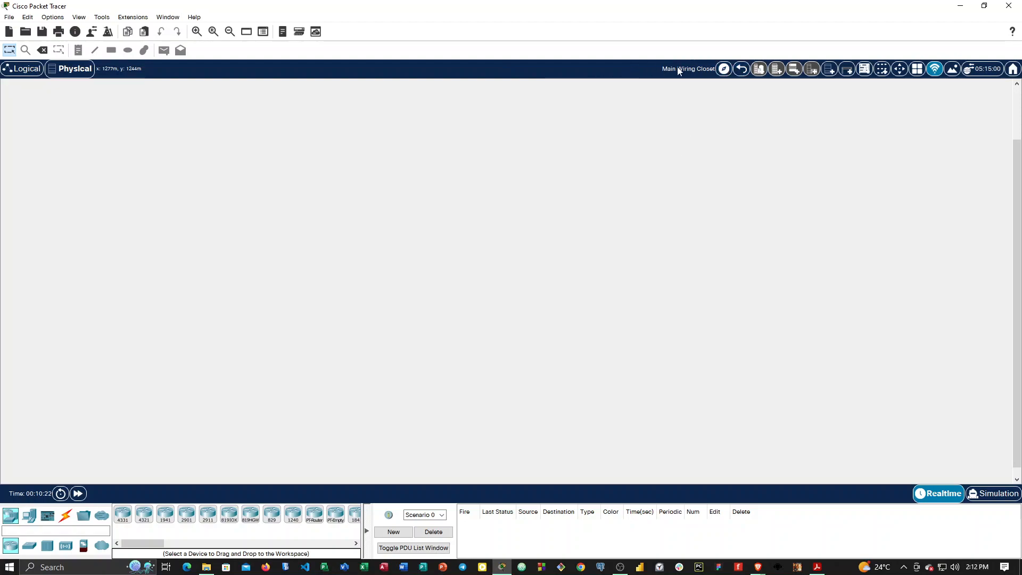
{"action": "scroll", "coordinate": [188, 203], "scroll_direction": "up", "scroll_amount": 3}
{"action": "scroll", "coordinate": [213, 189], "scroll_direction": "down", "scroll_amount": 3}
{"action": "scroll", "coordinate": [247, 186], "scroll_direction": "up", "scroll_amount": 3}
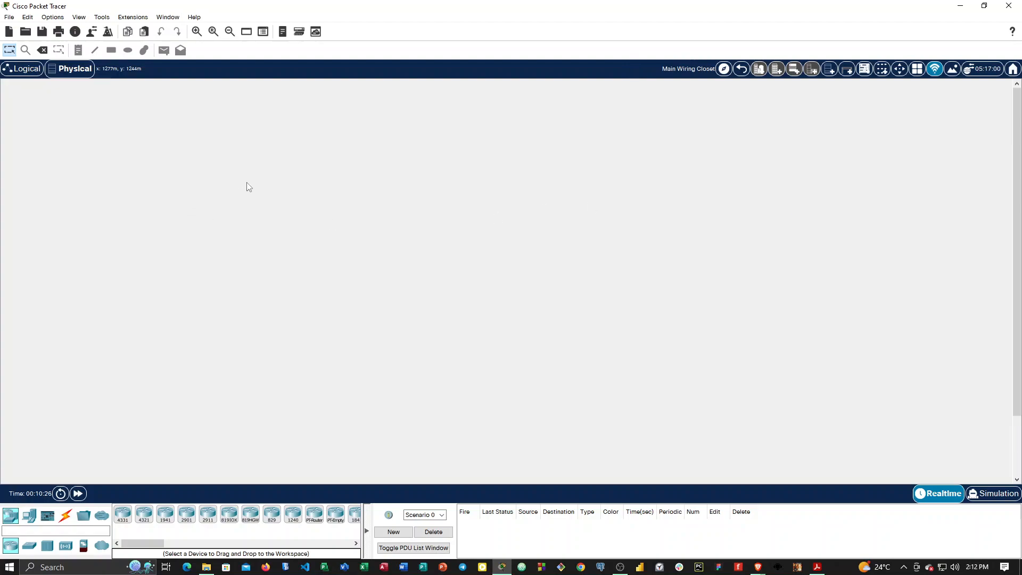
{"action": "left_click", "coordinate": [22, 68]}
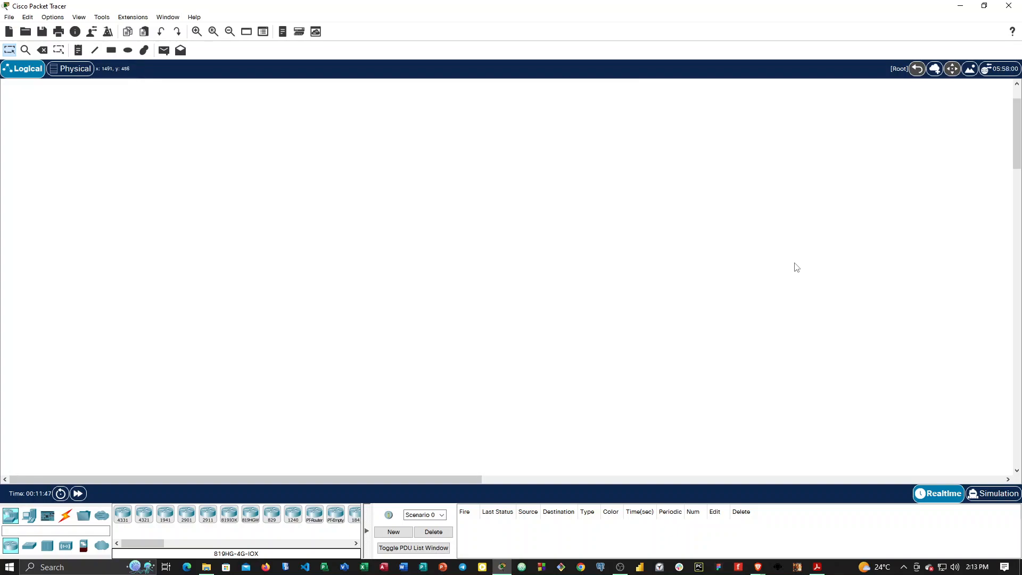
Add a PC from the end devices to the logical workspace and close its device window.
{"action": "left_click", "coordinate": [11, 517]}
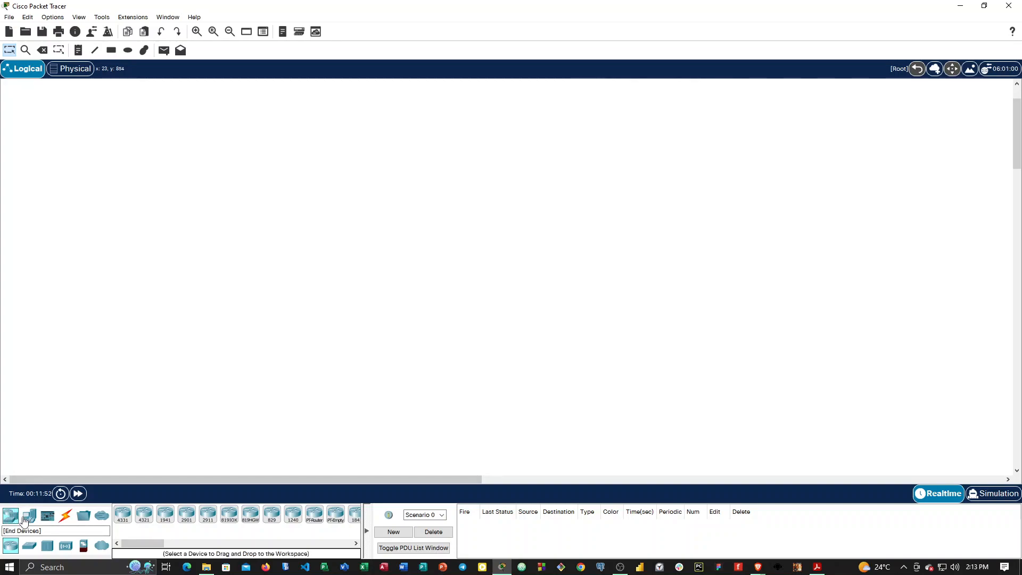
{"action": "left_click", "coordinate": [25, 519]}
{"action": "left_click", "coordinate": [123, 514]}
{"action": "left_click", "coordinate": [225, 274]}
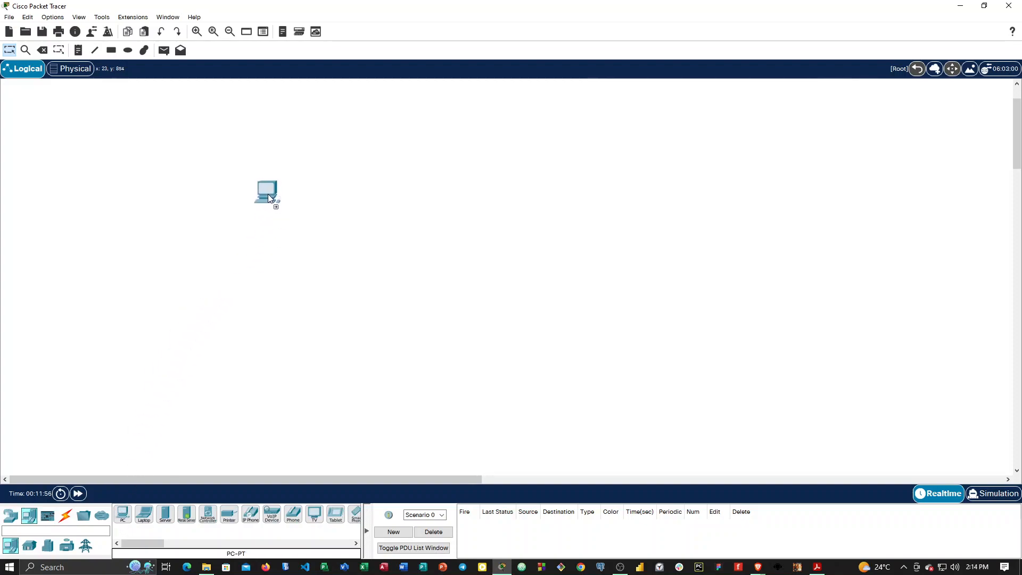
{"action": "left_click", "coordinate": [268, 193]}
{"action": "left_click", "coordinate": [267, 207]}
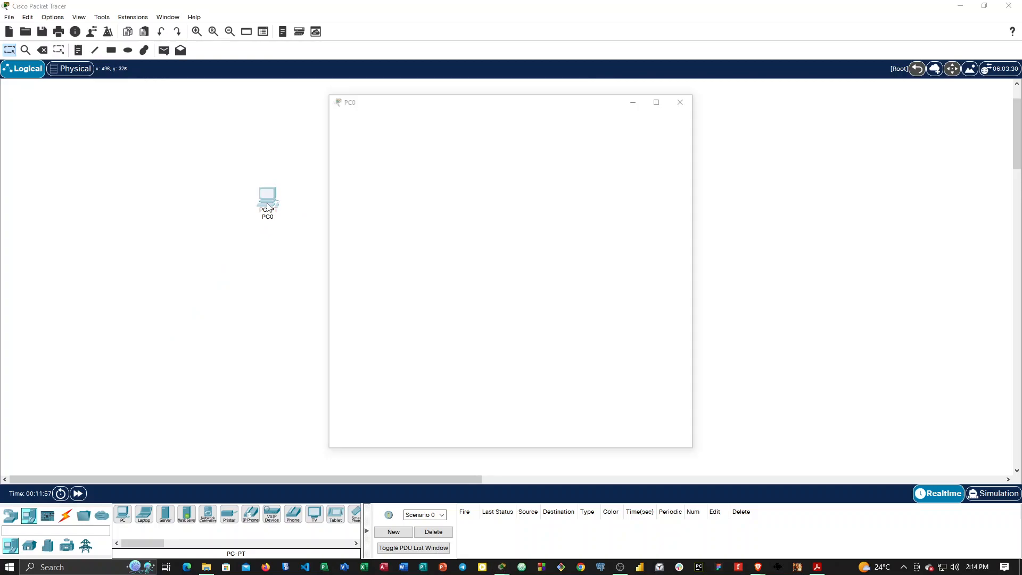
{"action": "left_click", "coordinate": [678, 98]}
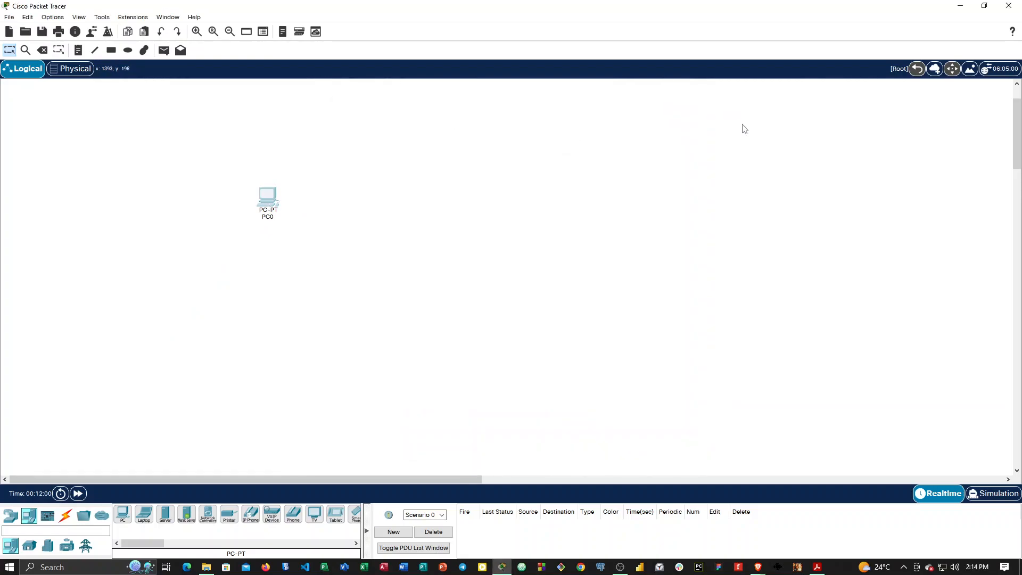
Reposition the PC in the enlarged workspace and add a laptop to the right of it.
{"action": "left_click", "coordinate": [196, 31]}
{"action": "left_click", "coordinate": [196, 31]}
{"action": "left_click_drag", "start_coordinate": [199, 180], "coordinate": [319, 259]}
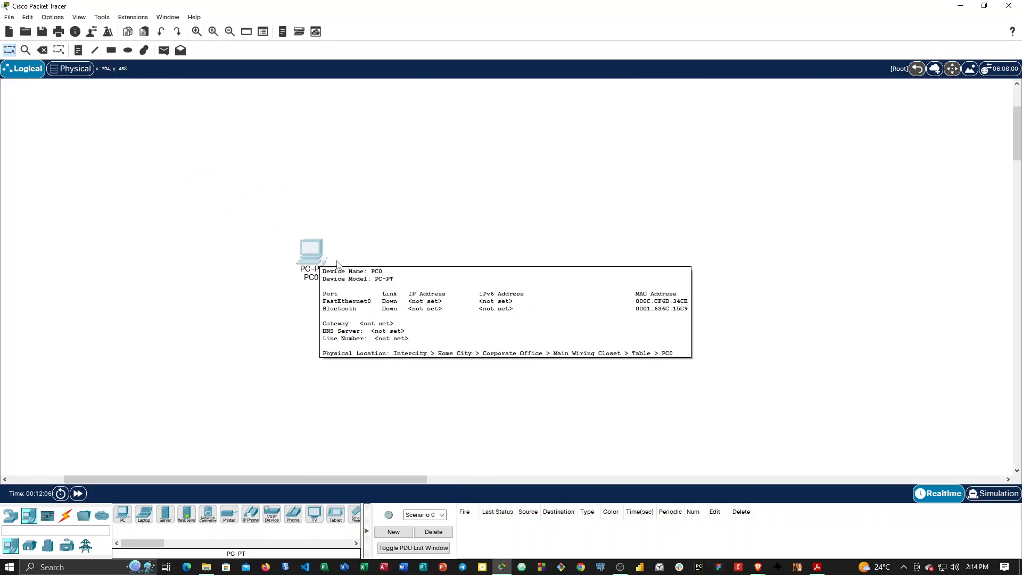
{"action": "left_click_drag", "start_coordinate": [144, 514], "coordinate": [471, 263]}
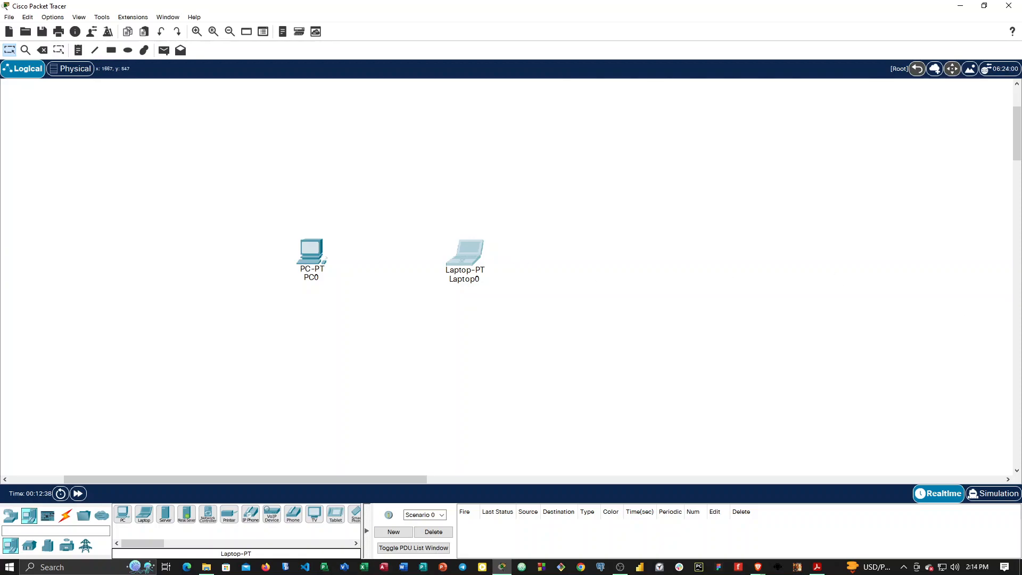
{"action": "key", "text": "alt+Tab"}
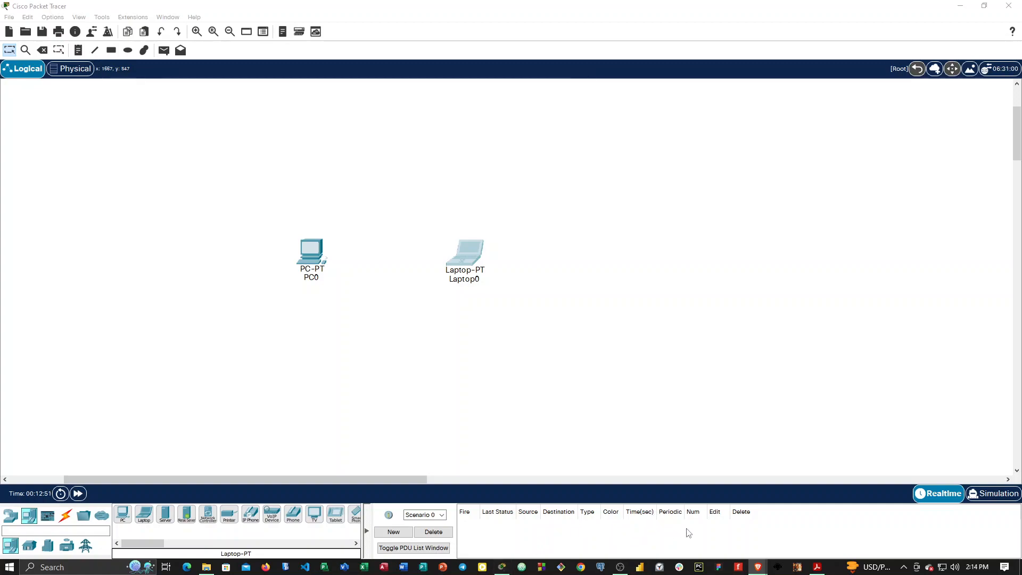
{"action": "mouse_move", "coordinate": [816, 569]}
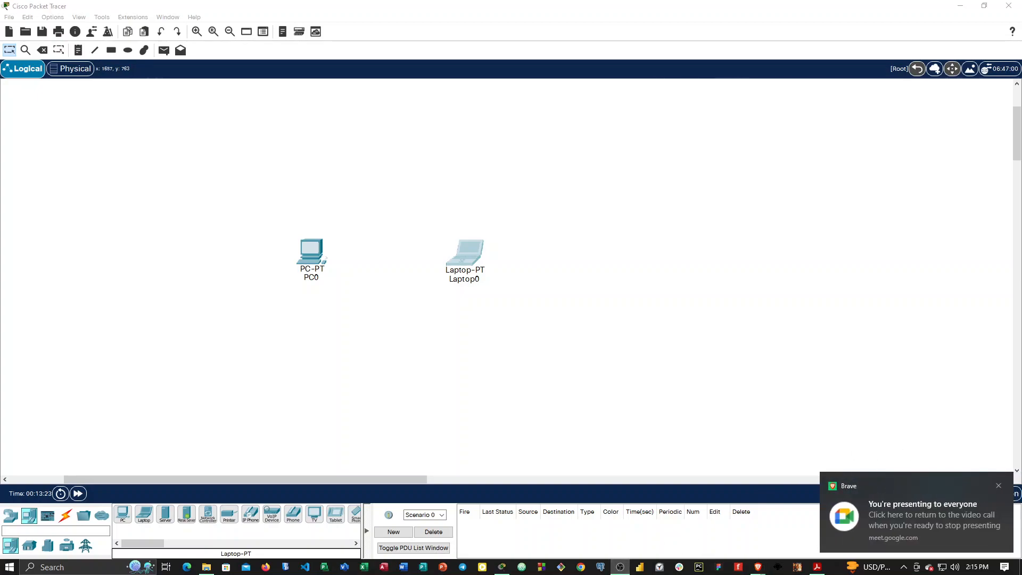
{"action": "left_click", "coordinate": [998, 486]}
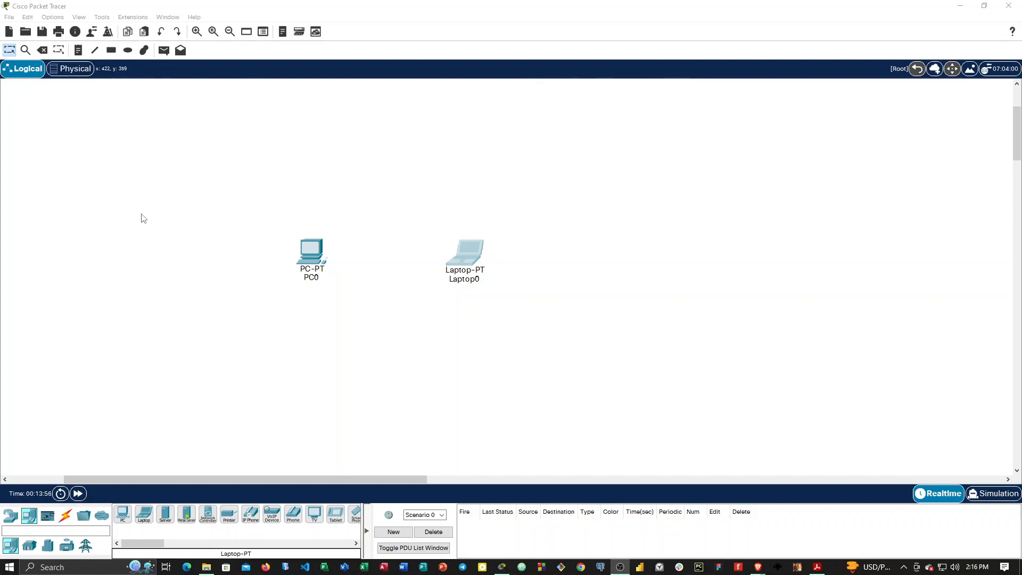
Add a second PC to the right of PC0, moving the laptop farther right and down to make room.
{"action": "left_click_drag", "start_coordinate": [116, 516], "coordinate": [409, 204]}
{"action": "left_click_drag", "start_coordinate": [483, 272], "coordinate": [612, 329]}
{"action": "left_click_drag", "start_coordinate": [403, 197], "coordinate": [489, 260]}
{"action": "left_click", "coordinate": [489, 261]}
{"action": "left_click", "coordinate": [685, 98]}
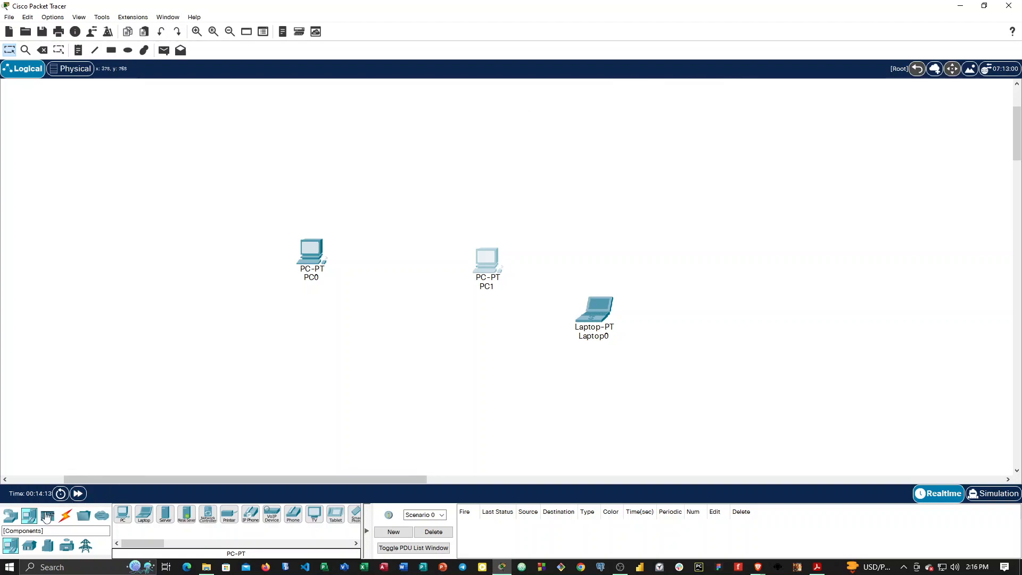
Connect PC0 to PC1 with an automatically chosen cable and arrange the PCs level and farther apart, with the laptop below the link.
{"action": "left_click", "coordinate": [66, 523]}
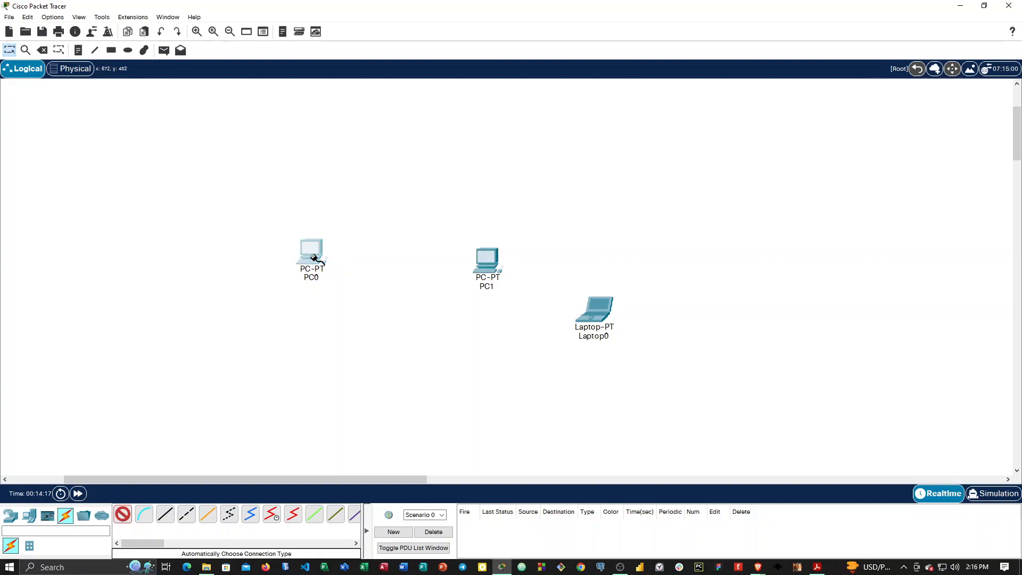
{"action": "left_click", "coordinate": [326, 259]}
{"action": "left_click", "coordinate": [482, 266]}
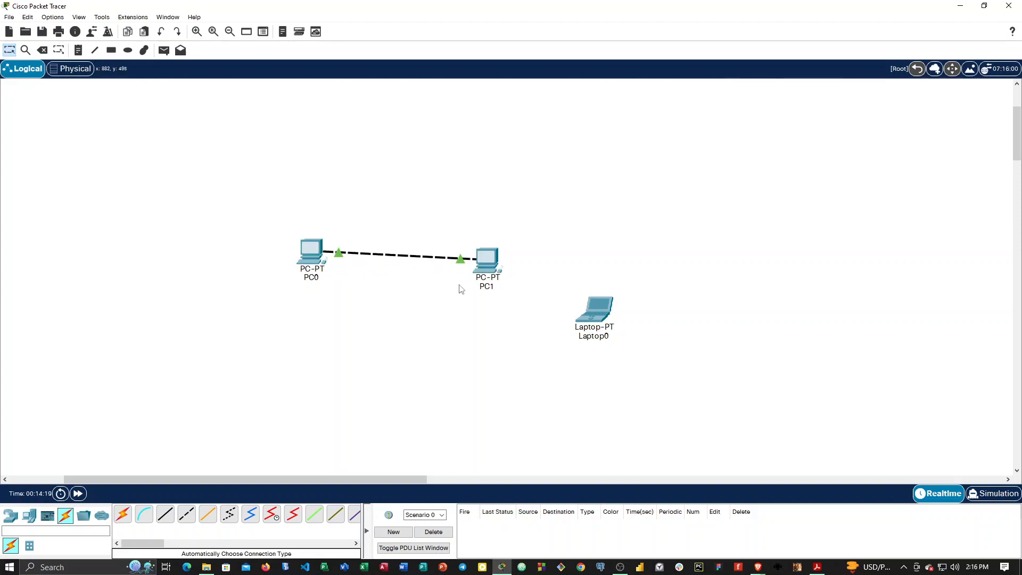
{"action": "left_click_drag", "start_coordinate": [482, 269], "coordinate": [568, 267]}
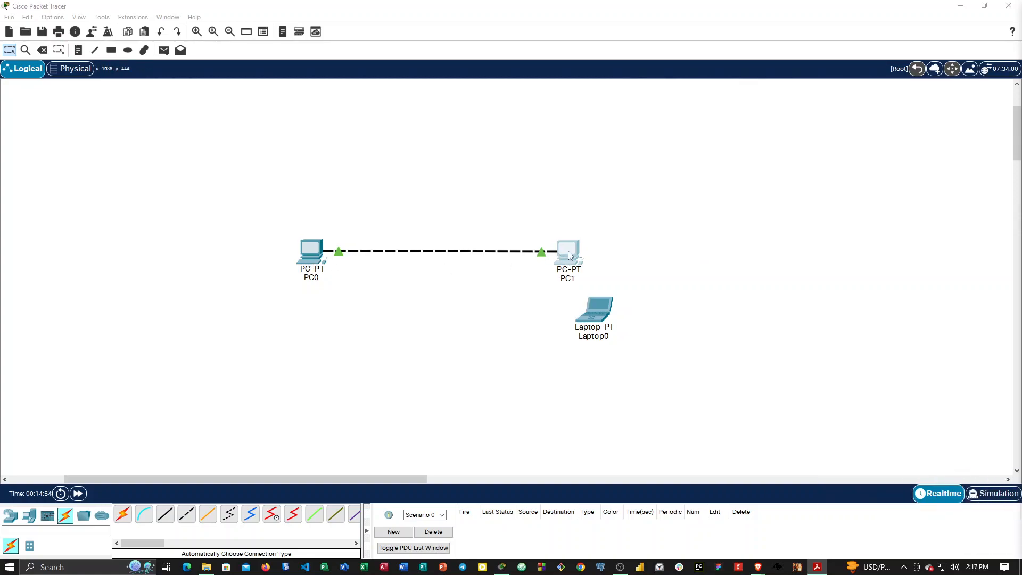
{"action": "left_click_drag", "start_coordinate": [602, 324], "coordinate": [424, 370]}
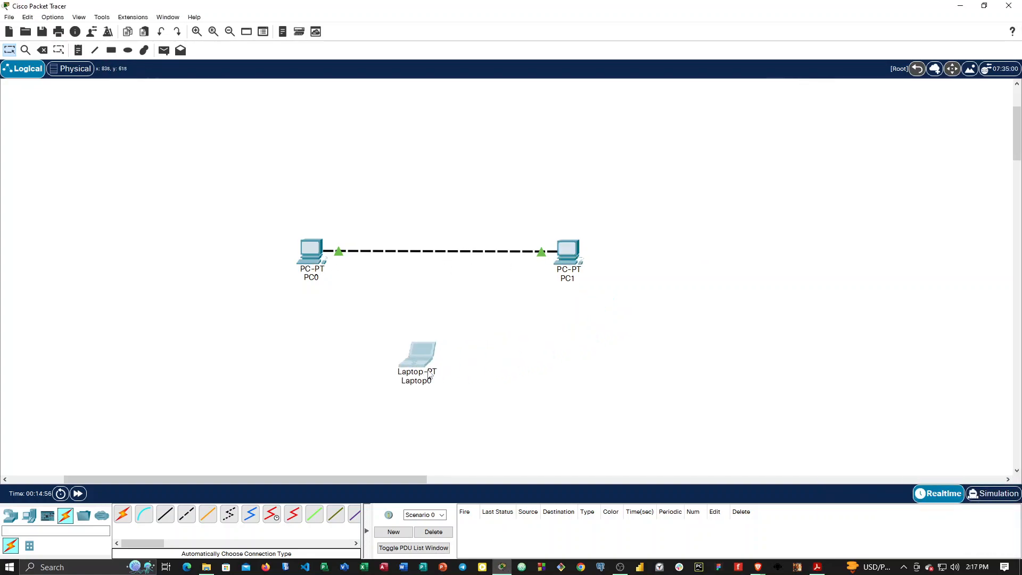
Examine PC0's physical modules, global settings, desktop applications with the Command Prompt, programming area and attributes.
{"action": "left_click", "coordinate": [316, 251]}
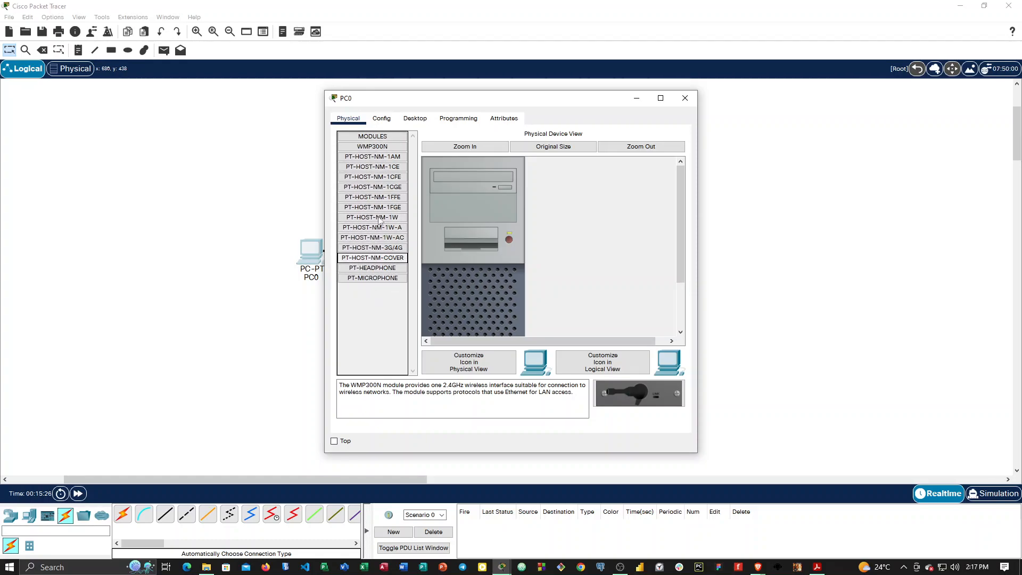
{"action": "left_click", "coordinate": [379, 118]}
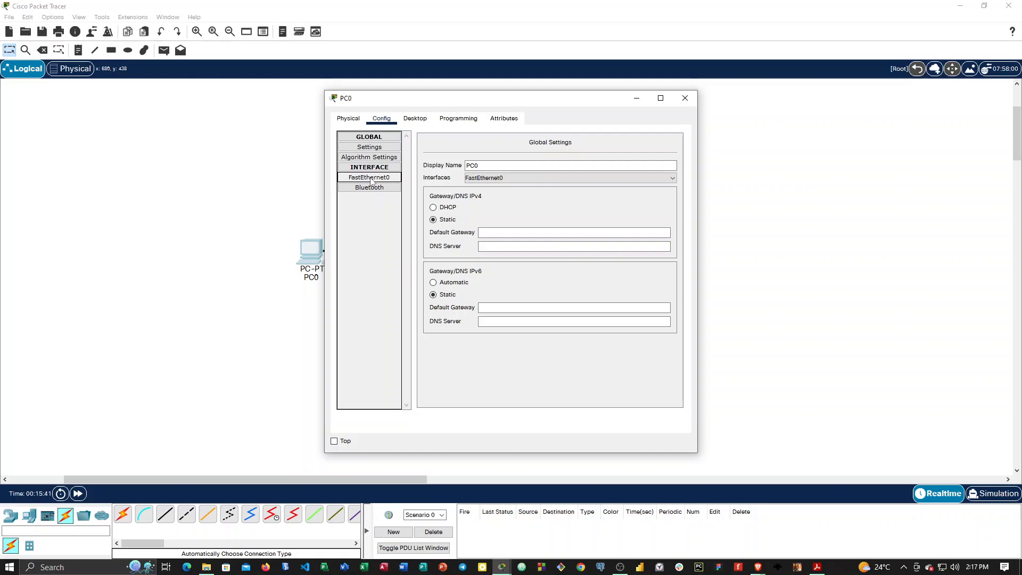
{"action": "left_click", "coordinate": [417, 121]}
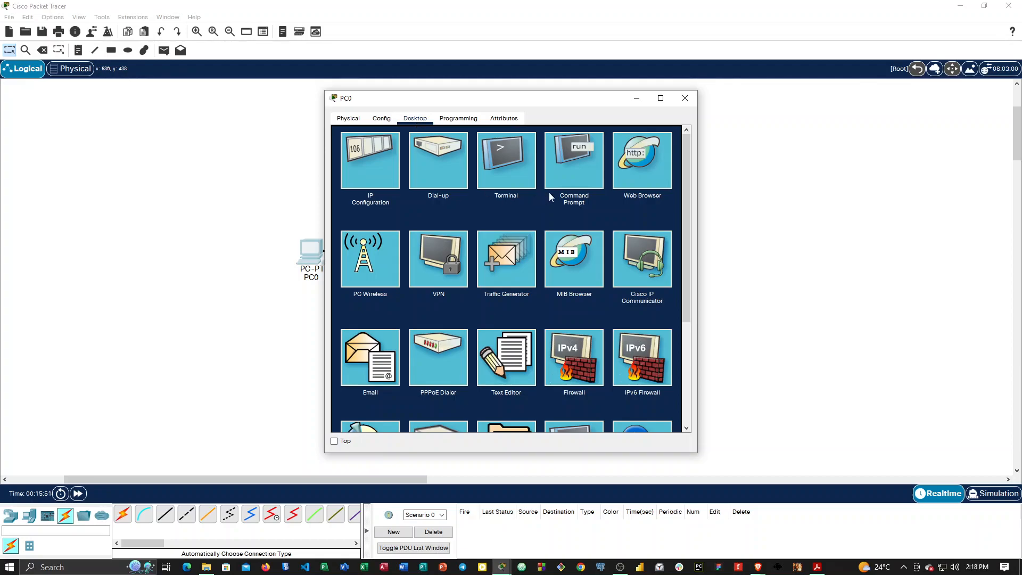
{"action": "left_click", "coordinate": [558, 159]}
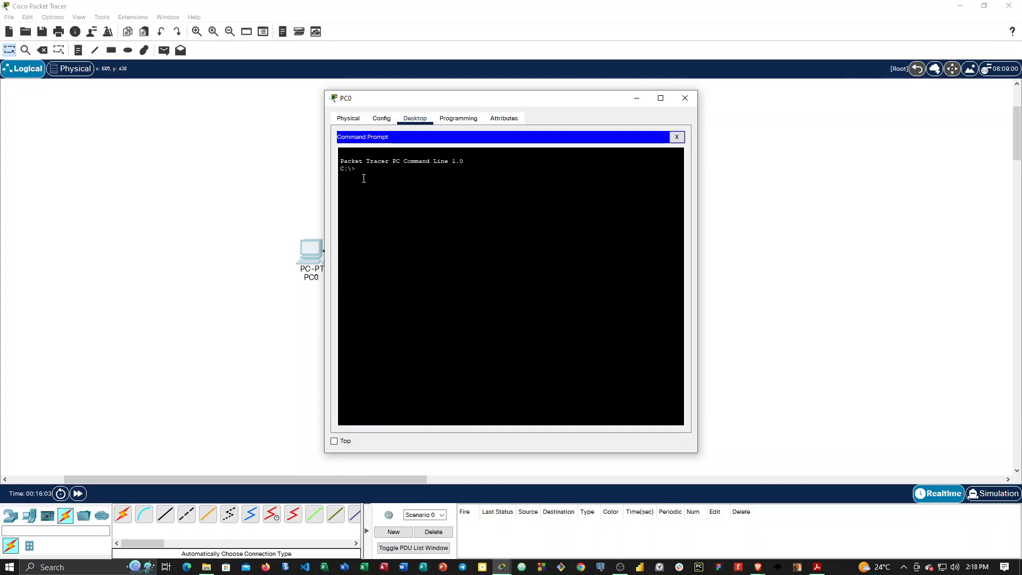
{"action": "left_click", "coordinate": [456, 119]}
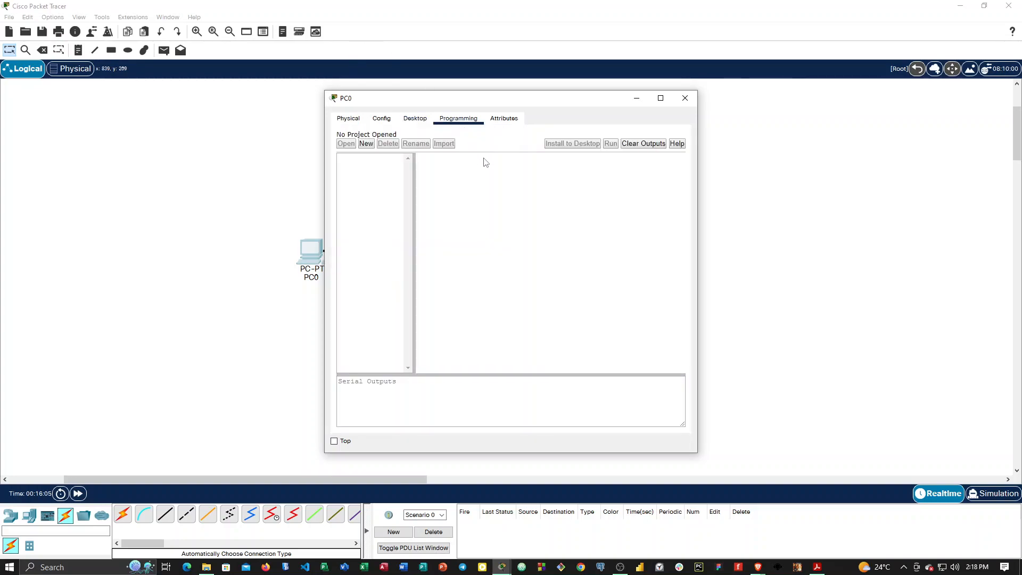
{"action": "left_click", "coordinate": [503, 120]}
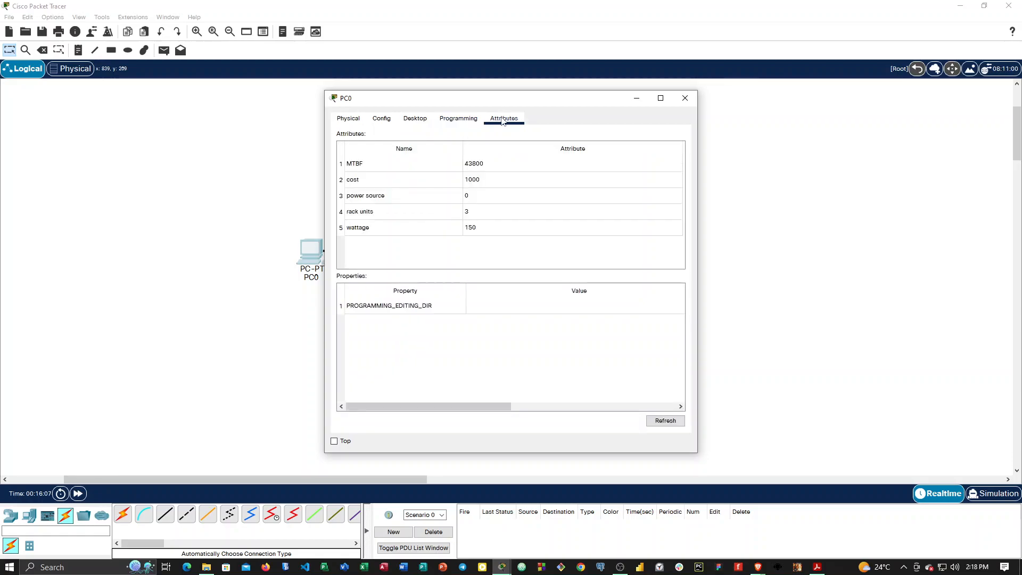
Open PC0's FastEthernet0 interface settings and reposition the settings window over the workspace.
{"action": "left_click", "coordinate": [380, 119]}
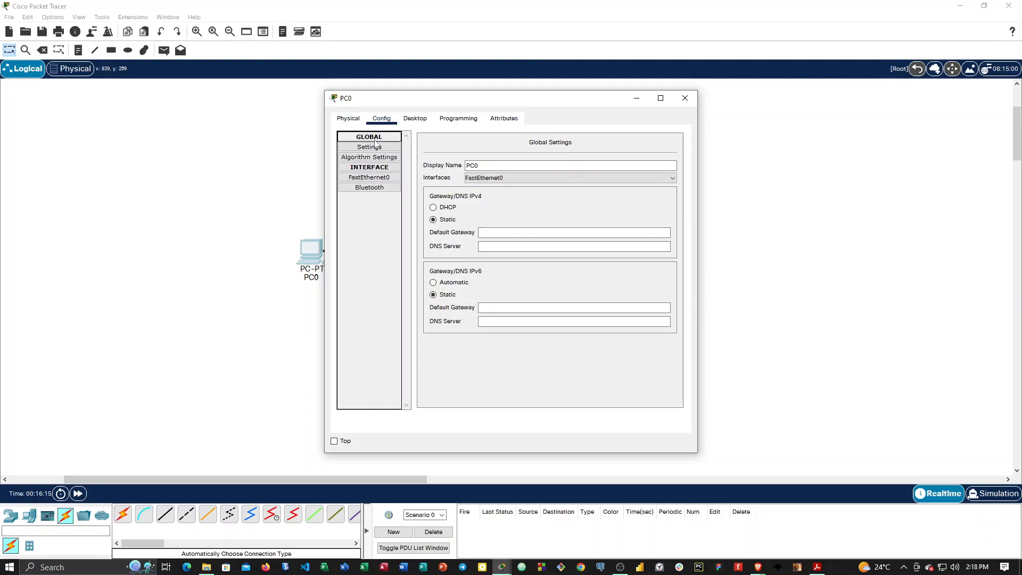
{"action": "left_click", "coordinate": [377, 179]}
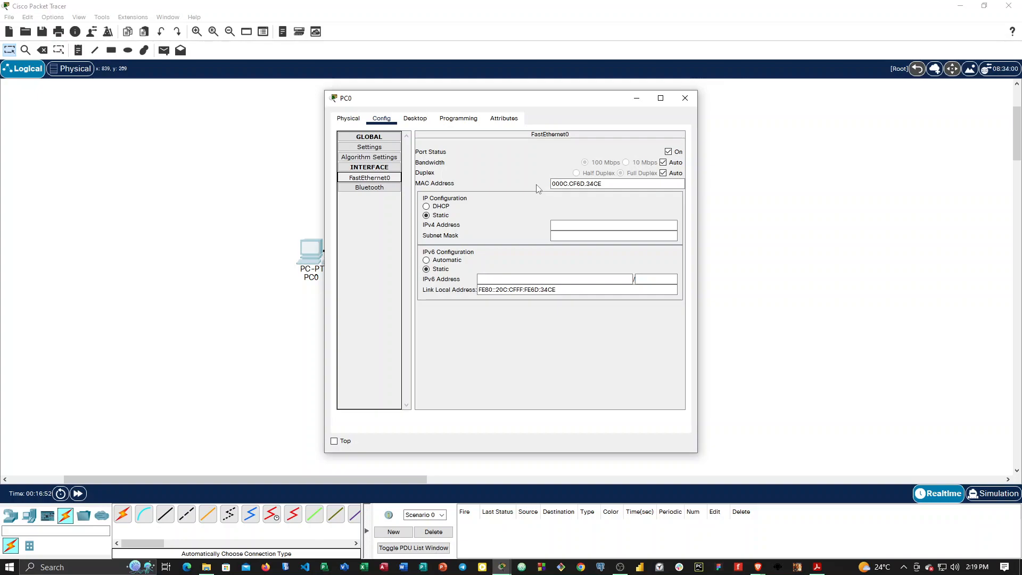
{"action": "left_click_drag", "start_coordinate": [453, 102], "coordinate": [540, 99]}
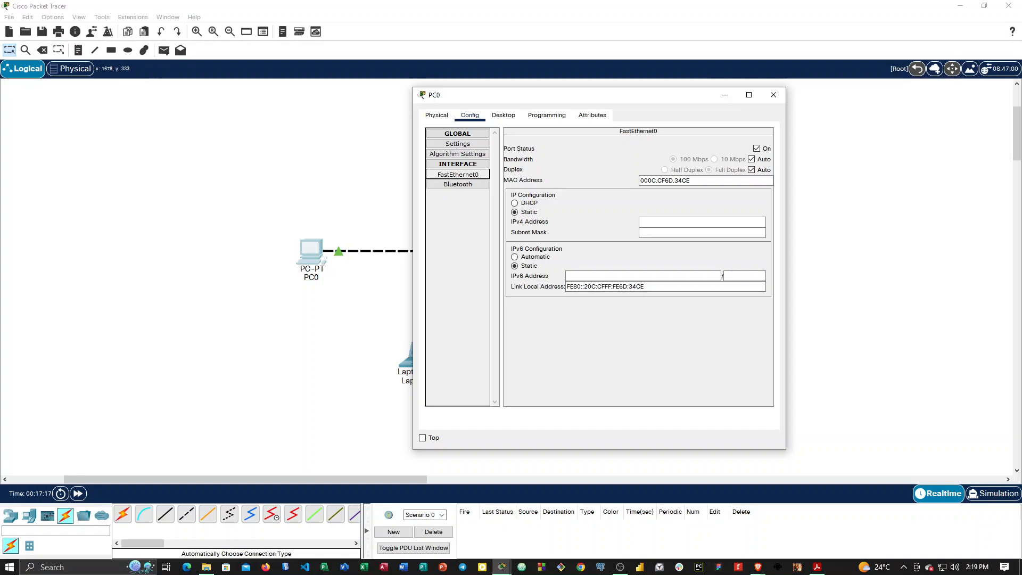
{"action": "key", "text": "alt+Tab"}
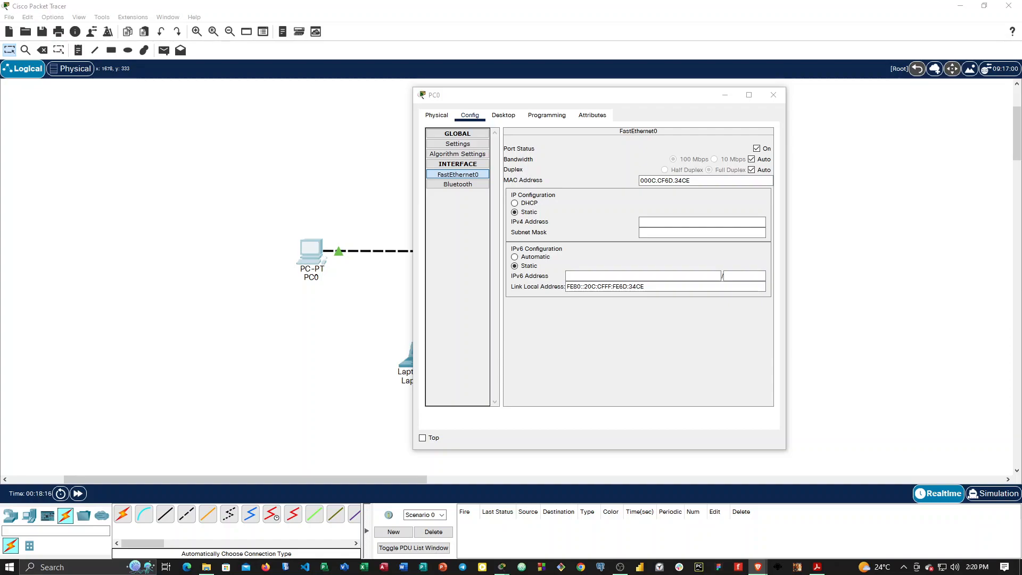
{"action": "left_click_drag", "start_coordinate": [611, 94], "coordinate": [516, 73]}
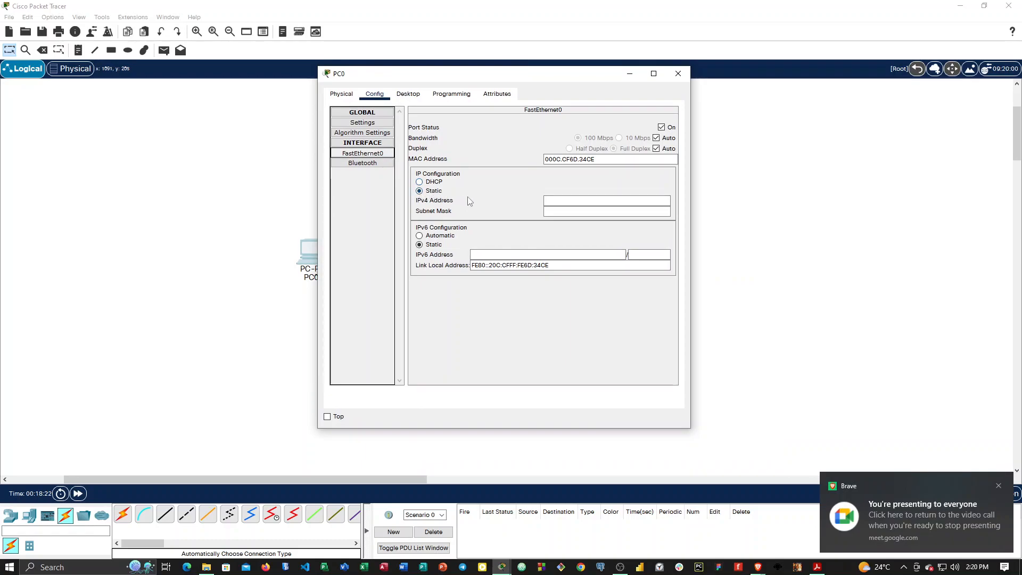
Assign PC0's FastEthernet0 the static IPv4 address 10.1.1.1 with subnet mask 255.0.0.0 and close its settings.
{"action": "left_click", "coordinate": [568, 198]}
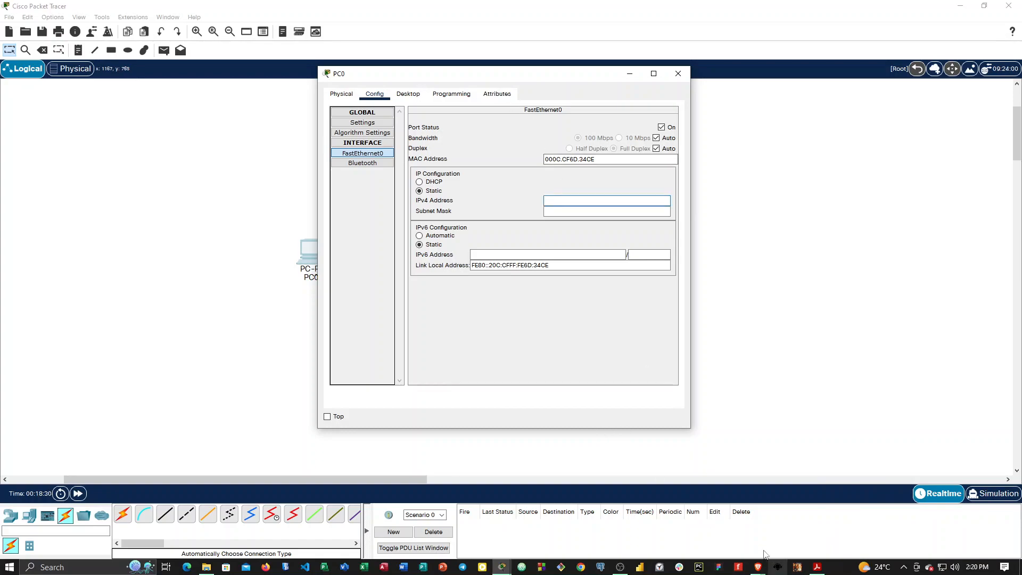
{"action": "left_click", "coordinate": [817, 567]}
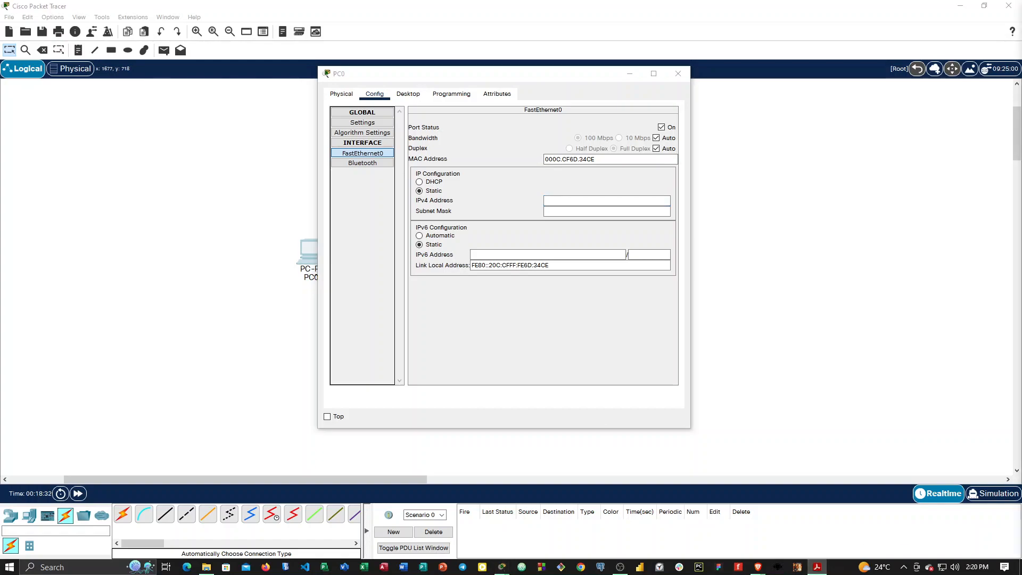
{"action": "left_click", "coordinate": [571, 200]}
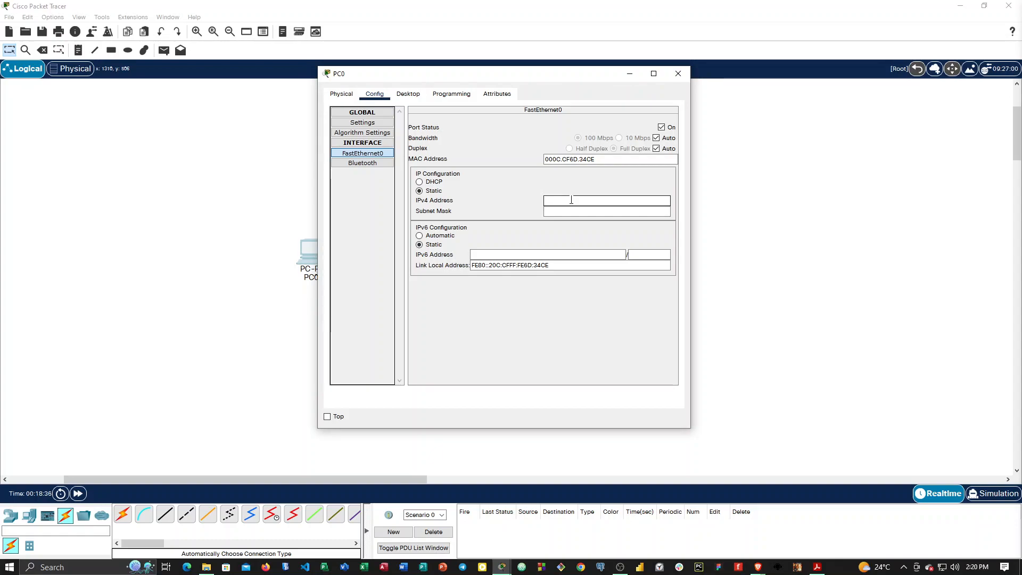
{"action": "type", "text": "10.1.1.1"}
{"action": "left_click", "coordinate": [585, 210]}
{"action": "left_click", "coordinate": [580, 201]}
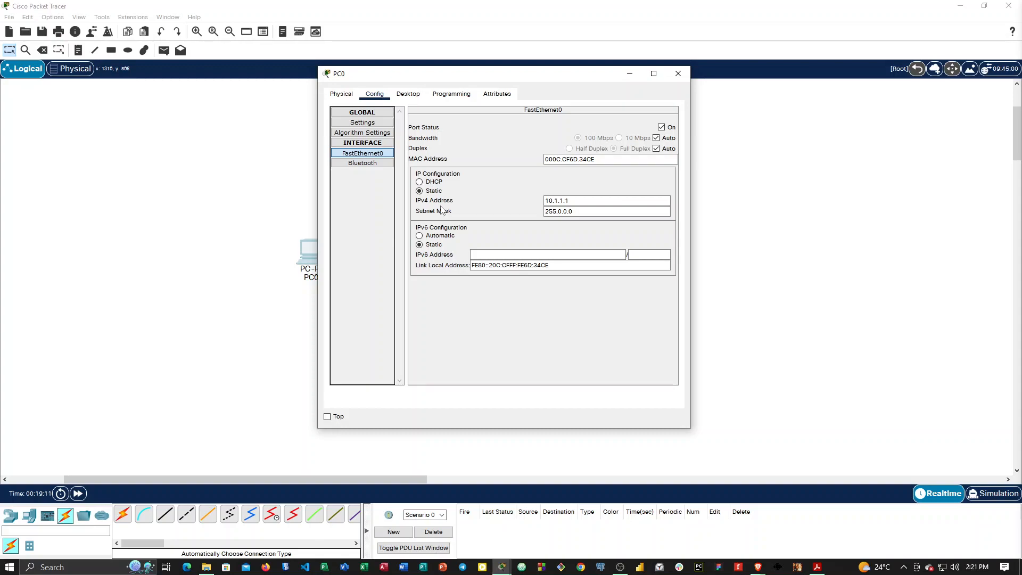
{"action": "left_click", "coordinate": [678, 75]}
Enter 10.1.1.2 as the IPv4 default gateway in PC1's global settings.
{"action": "left_click", "coordinate": [560, 252]}
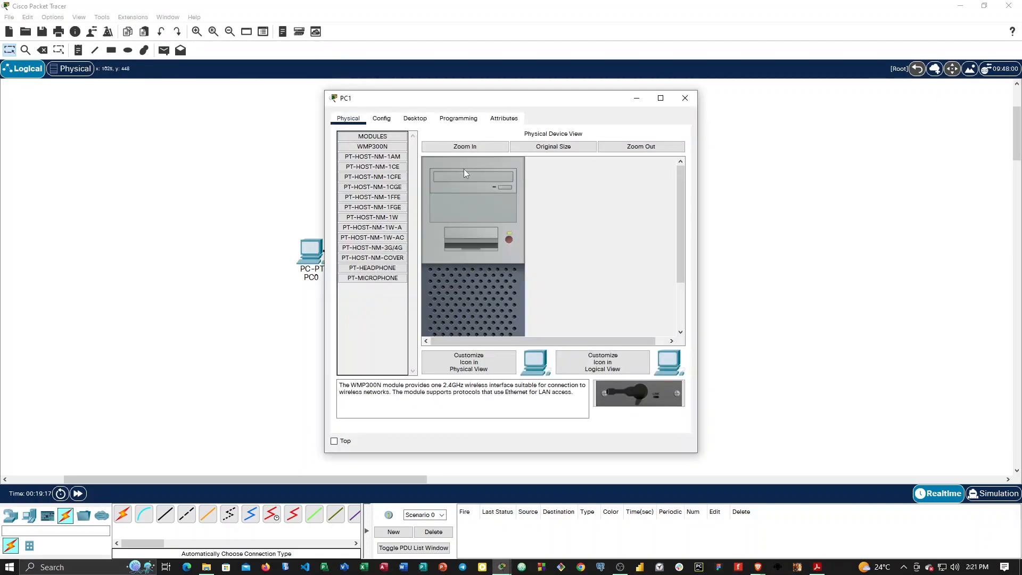
{"action": "left_click", "coordinate": [381, 118]}
{"action": "left_click", "coordinate": [490, 232]}
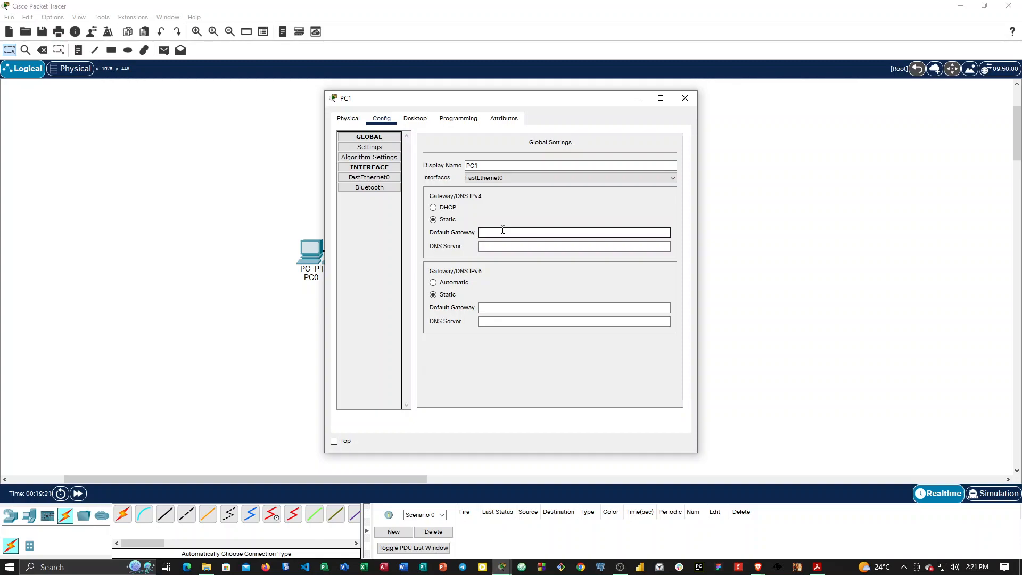
{"action": "type", "text": "10.1.1.2"}
{"action": "left_click", "coordinate": [508, 247]}
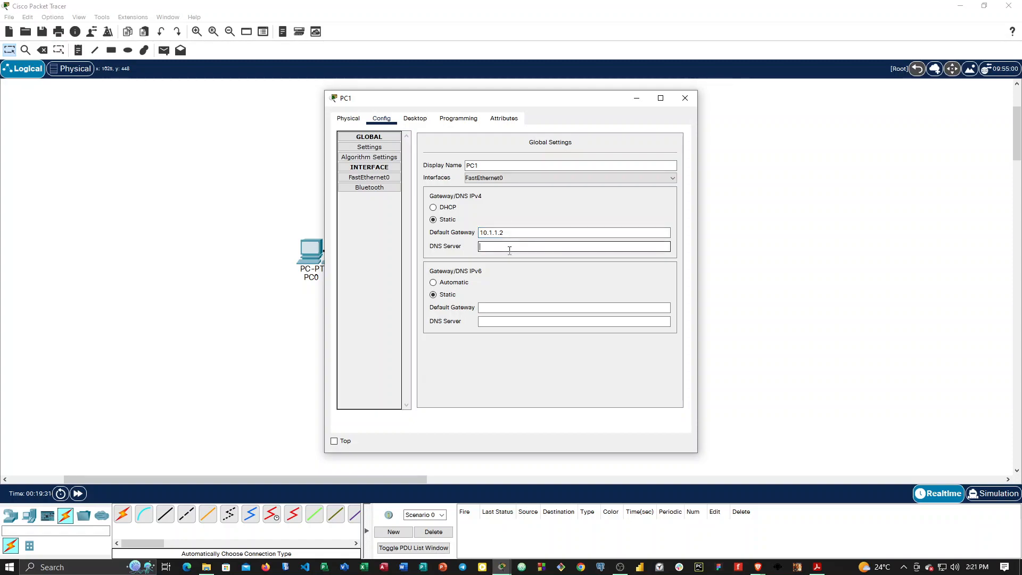
Move 10.1.1.2 from PC1's default gateway to the IPv4 address of FastEthernet0, with subnet mask 255.0.0.0.
{"action": "double_click", "coordinate": [496, 232]}
{"action": "key", "text": "ctrl+c"}
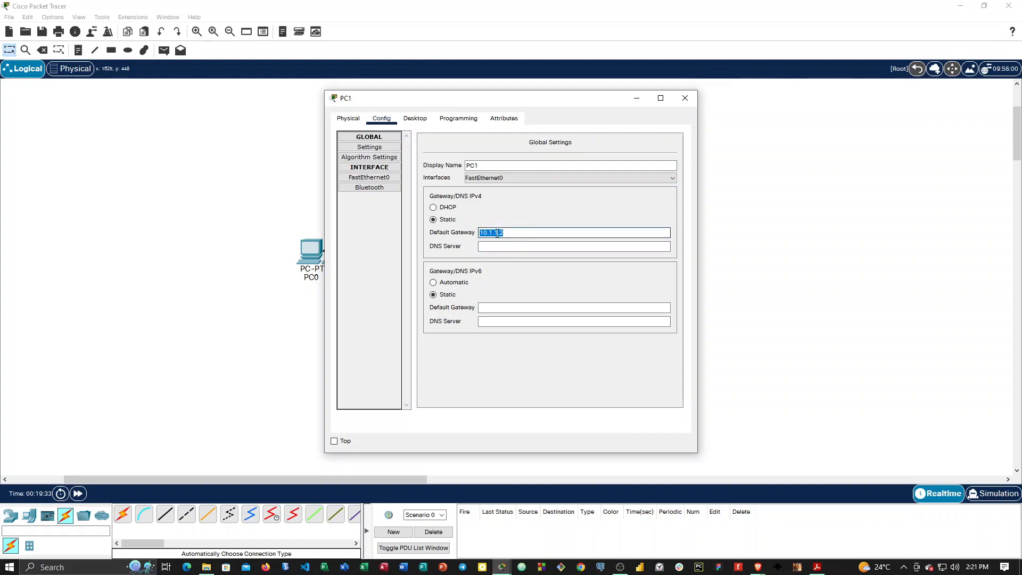
{"action": "right_click", "coordinate": [498, 238]}
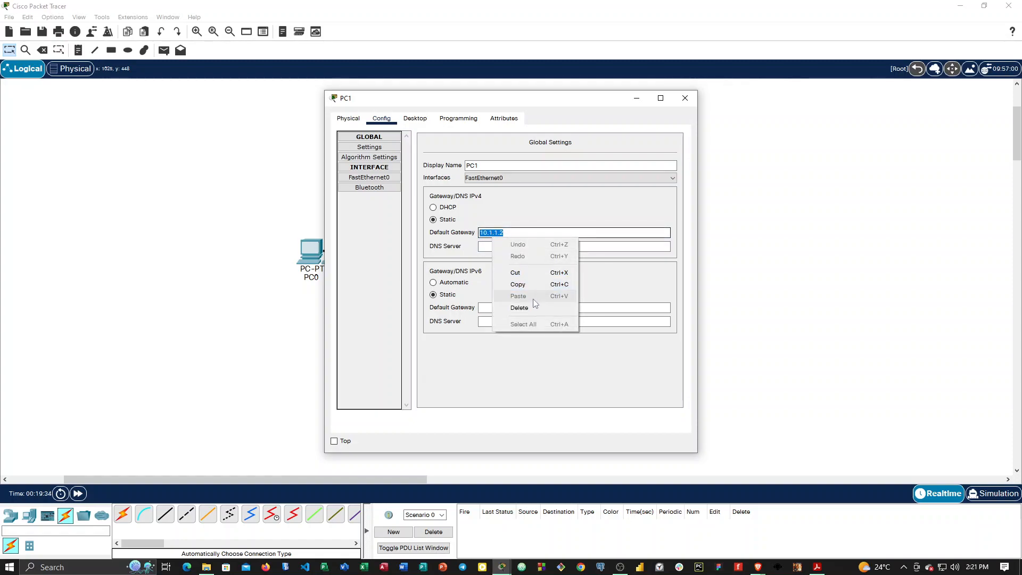
{"action": "left_click", "coordinate": [523, 274]}
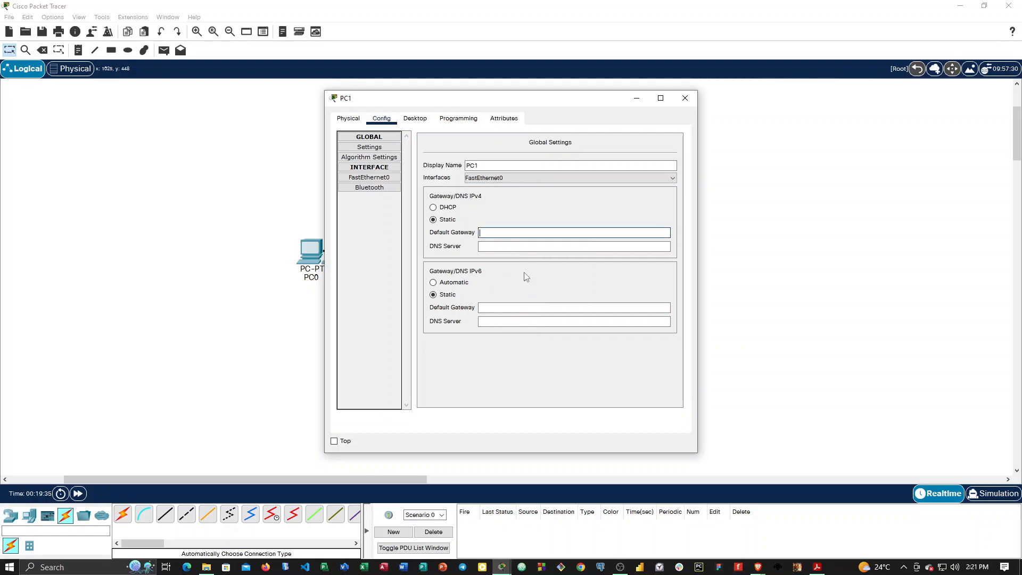
{"action": "left_click", "coordinate": [369, 178]}
{"action": "left_click", "coordinate": [557, 225]}
{"action": "right_click", "coordinate": [561, 228]}
{"action": "left_click", "coordinate": [585, 282]}
{"action": "left_click", "coordinate": [586, 236]}
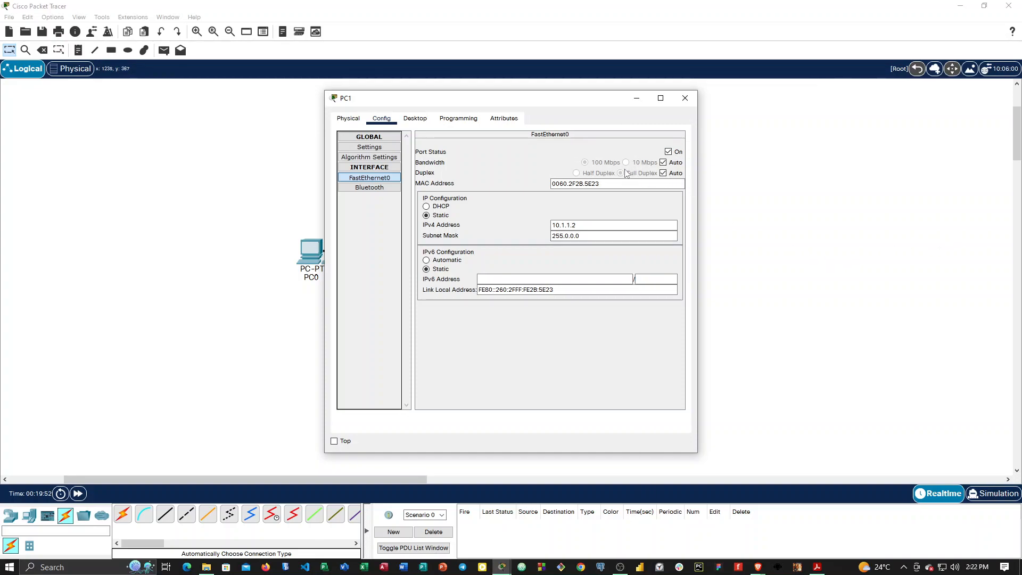
Ping 10.1.1.1 from PC1's Command Prompt to test the connection to PC0.
{"action": "left_click_drag", "start_coordinate": [578, 103], "coordinate": [892, 139]}
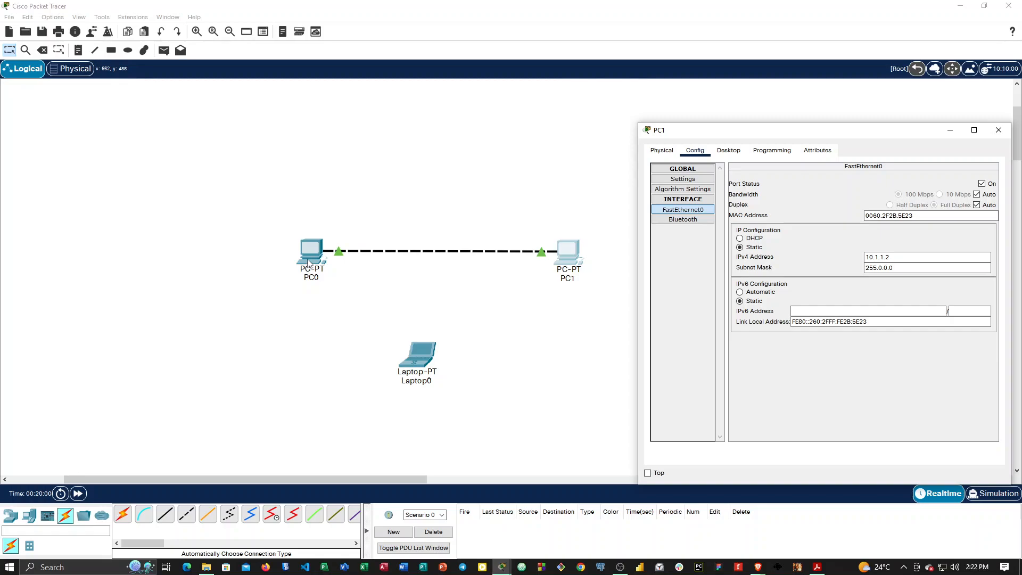
{"action": "left_click_drag", "start_coordinate": [787, 131], "coordinate": [679, 85]}
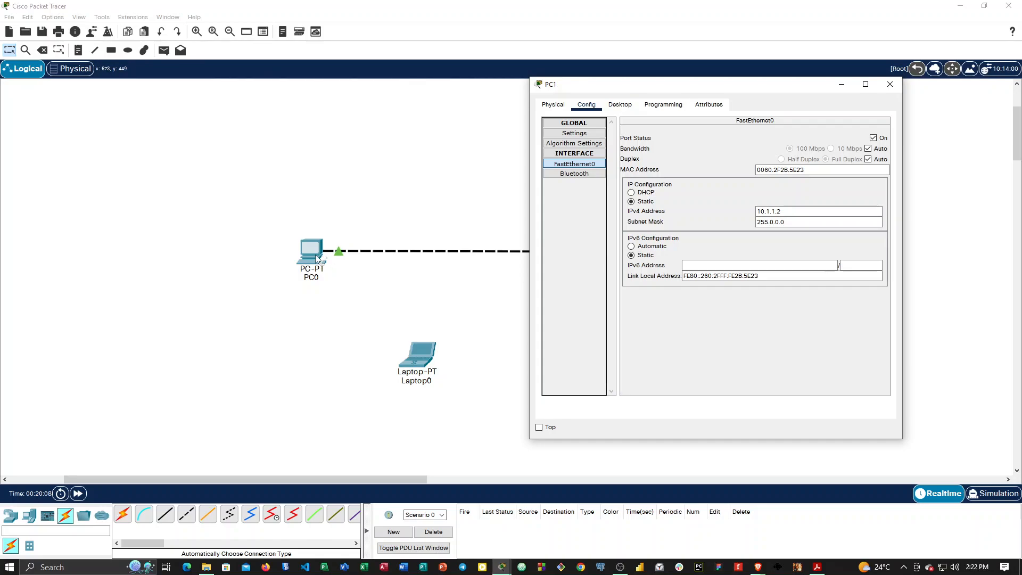
{"action": "left_click", "coordinate": [621, 104]}
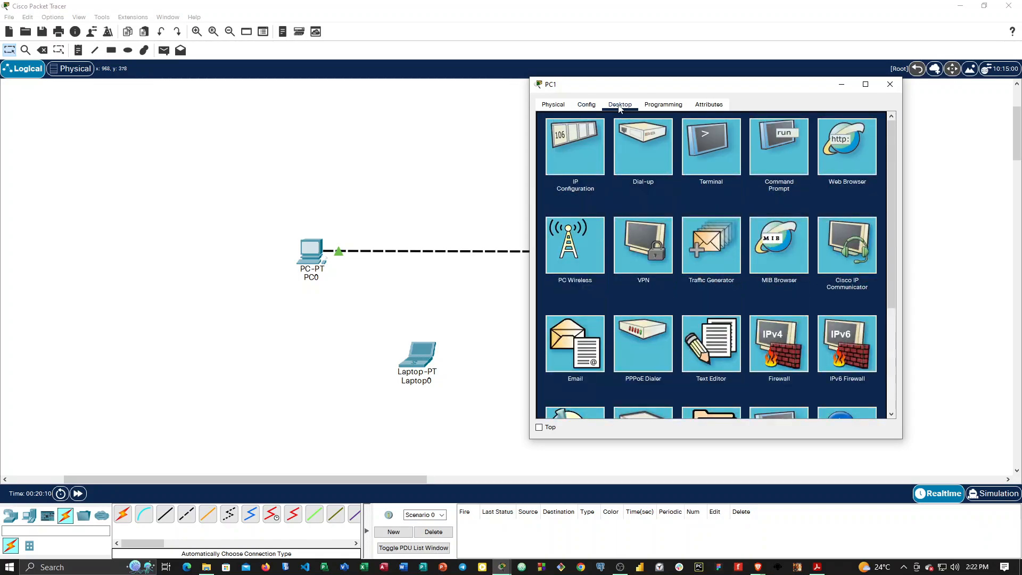
{"action": "left_click", "coordinate": [787, 152]}
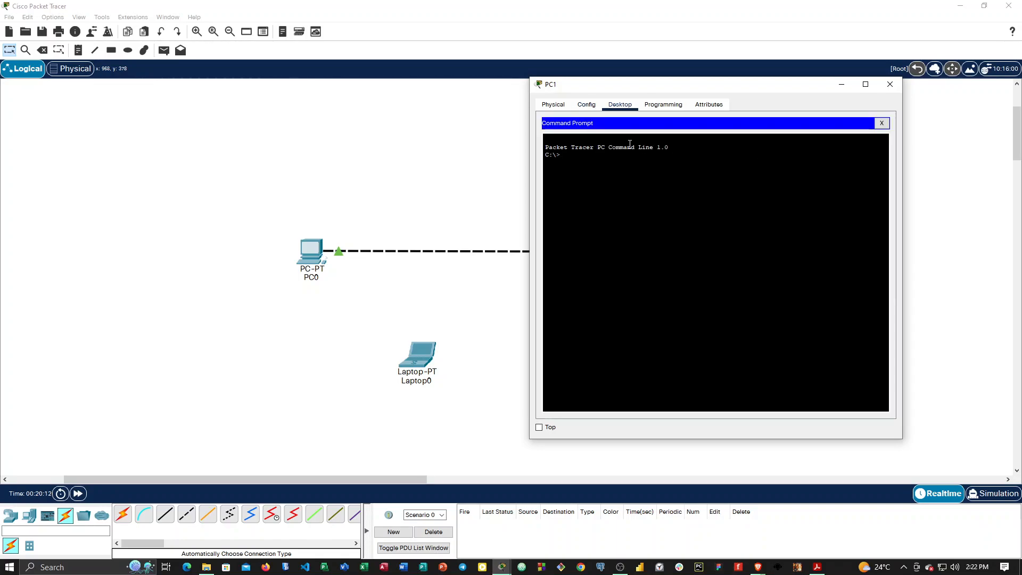
{"action": "type", "text": "ping"}
{"action": "type", "text": "10.1.1.1"}
{"action": "key", "text": "Return"}
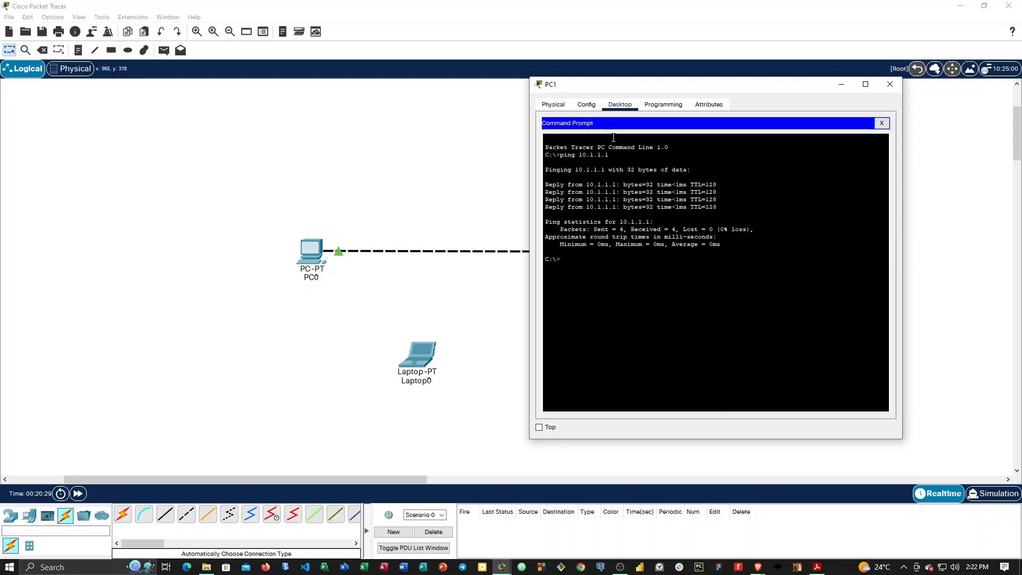
Rename PC0 in the workspace as 10.1.1.1.
{"action": "left_click_drag", "start_coordinate": [632, 85], "coordinate": [746, 119]}
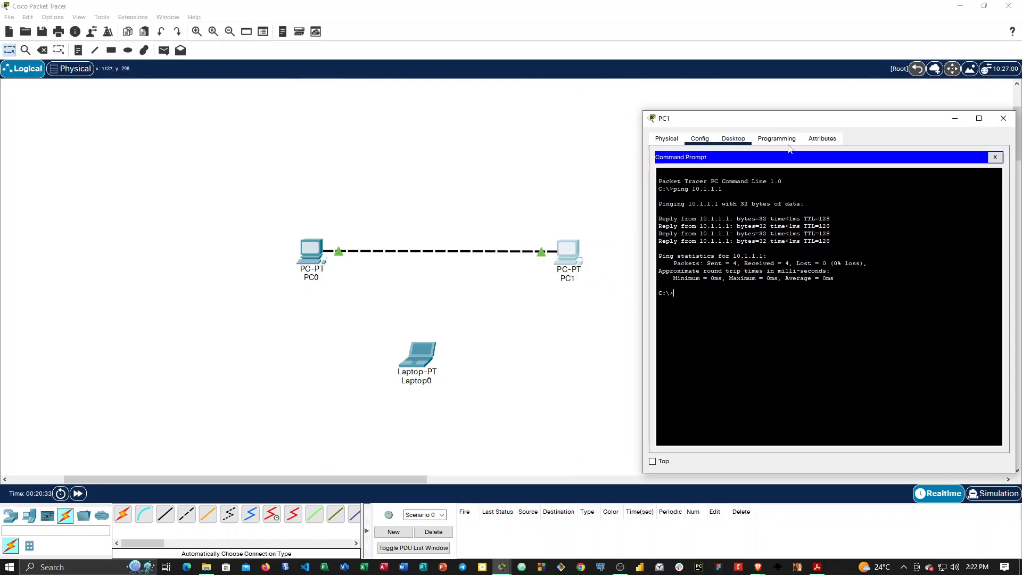
{"action": "left_click", "coordinate": [314, 274]}
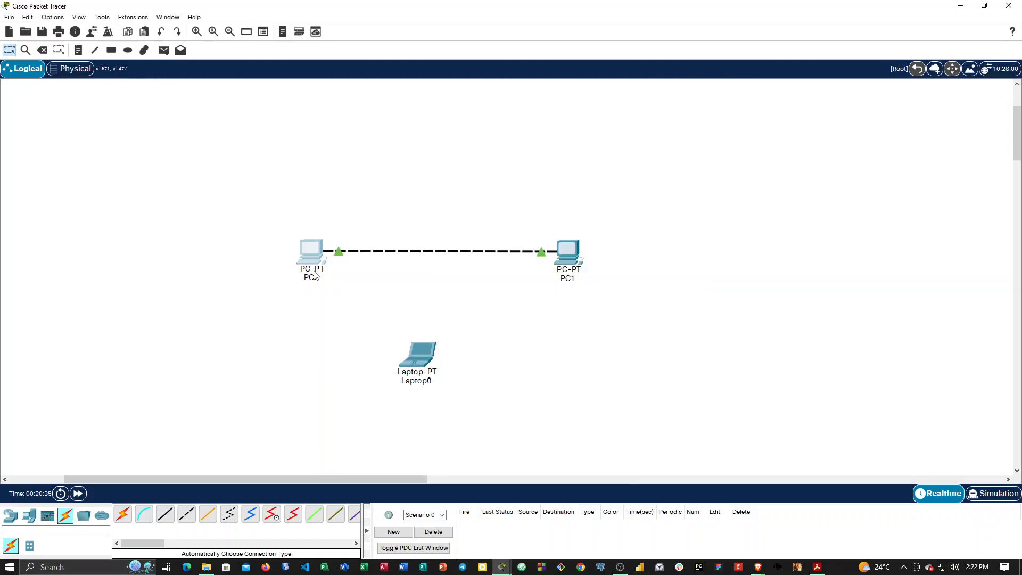
{"action": "left_click", "coordinate": [308, 277]}
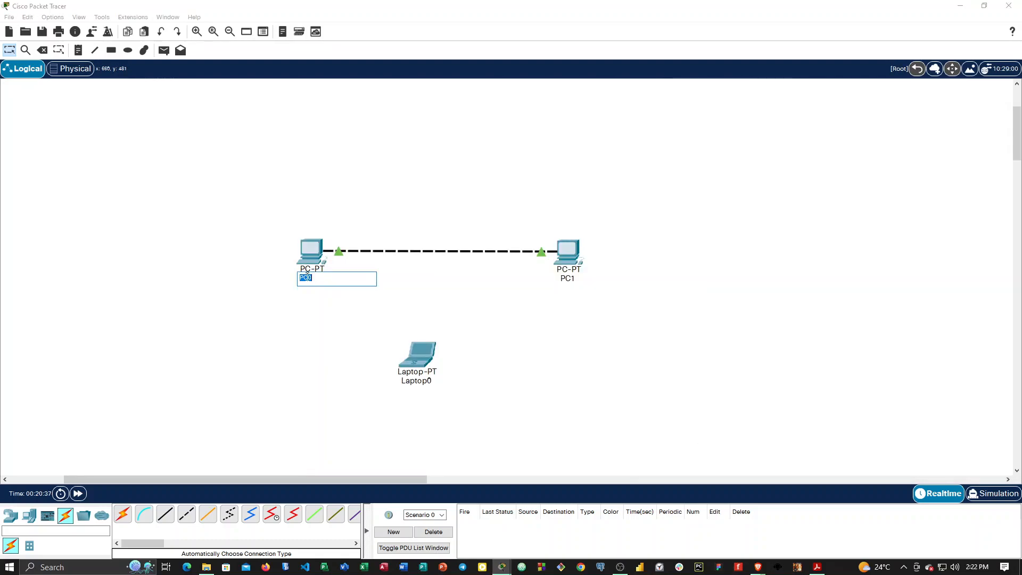
{"action": "type", "text": "10.1.1.12"}
{"action": "key", "text": "BackSpace"}
{"action": "left_click", "coordinate": [379, 311]}
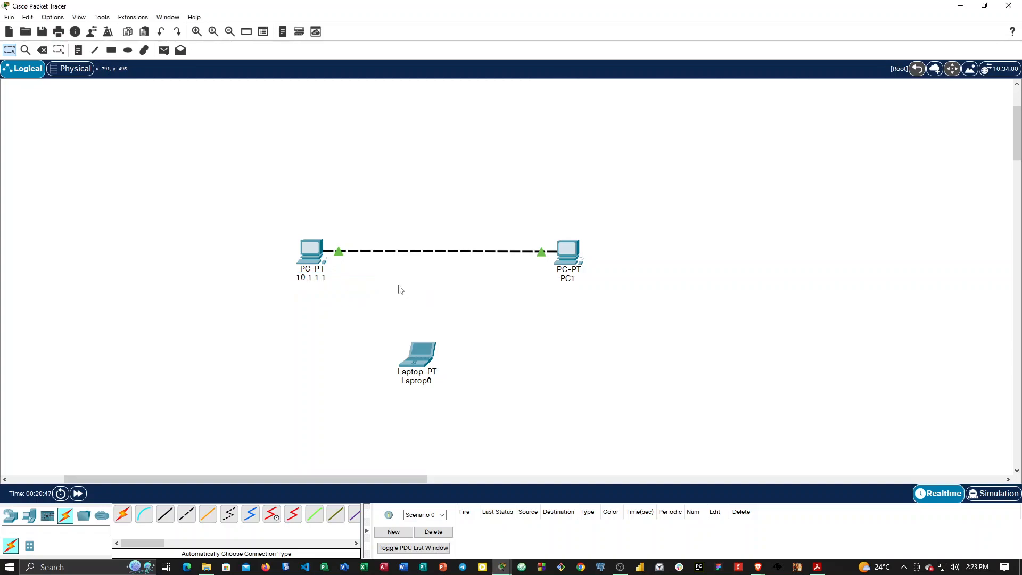
Rename PC1 in the workspace as 10.1.1.2.
{"action": "left_click", "coordinate": [575, 279]}
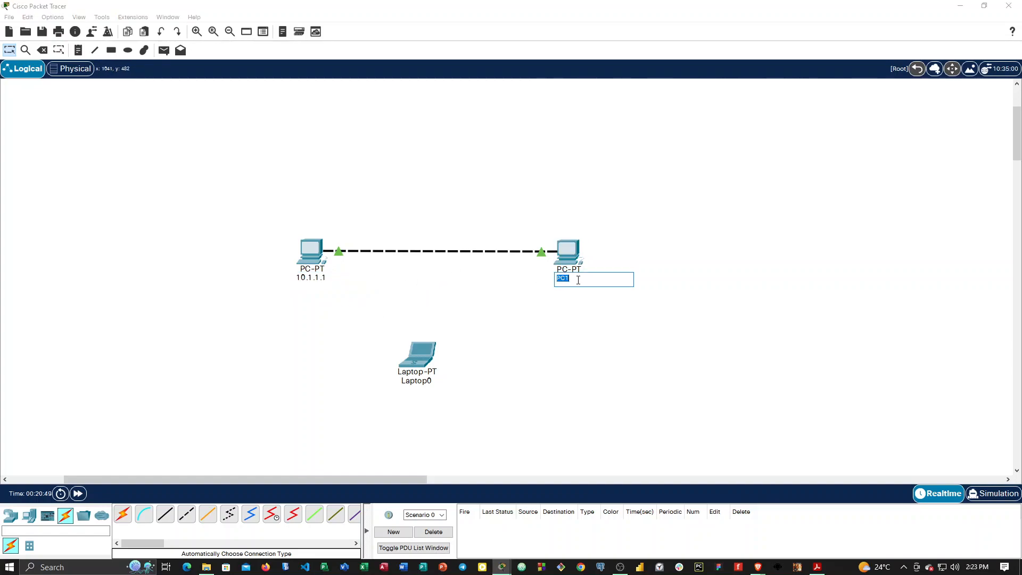
{"action": "type", "text": "10.1.1.2"}
{"action": "left_click", "coordinate": [630, 268]}
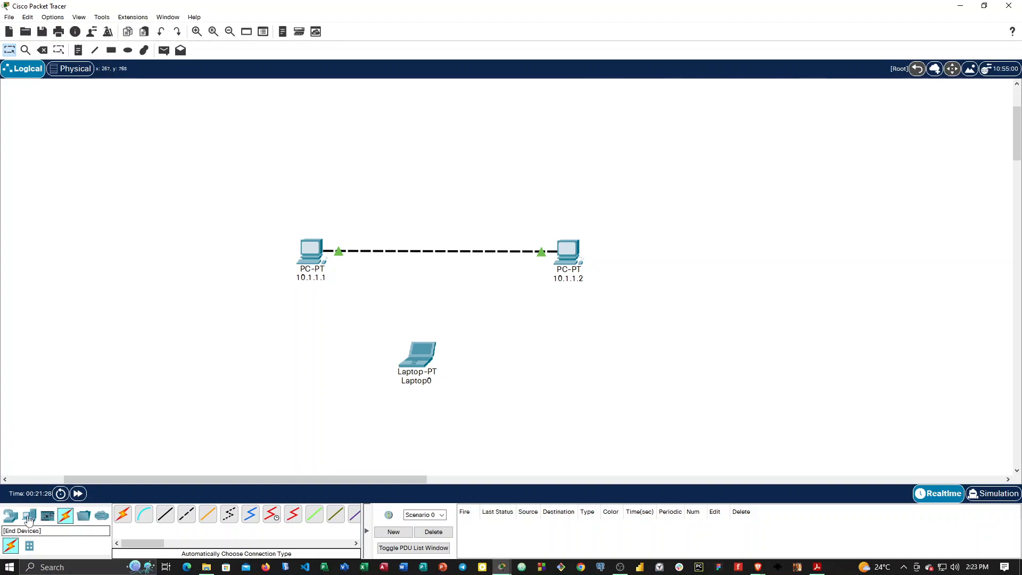
Add a 2960 switch between the two PCs, just above the cable that links them.
{"action": "left_click", "coordinate": [11, 517]}
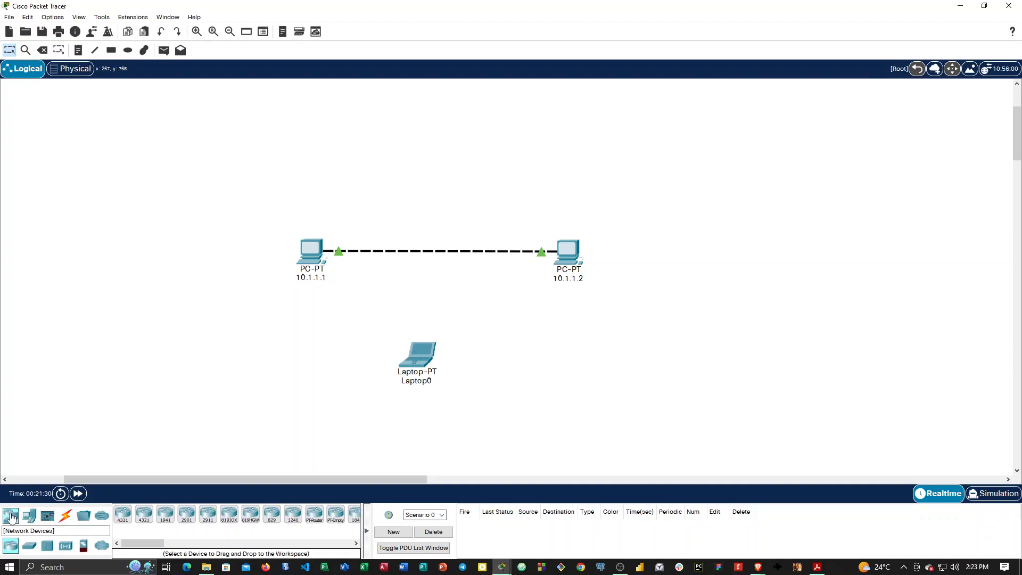
{"action": "left_click", "coordinate": [27, 546]}
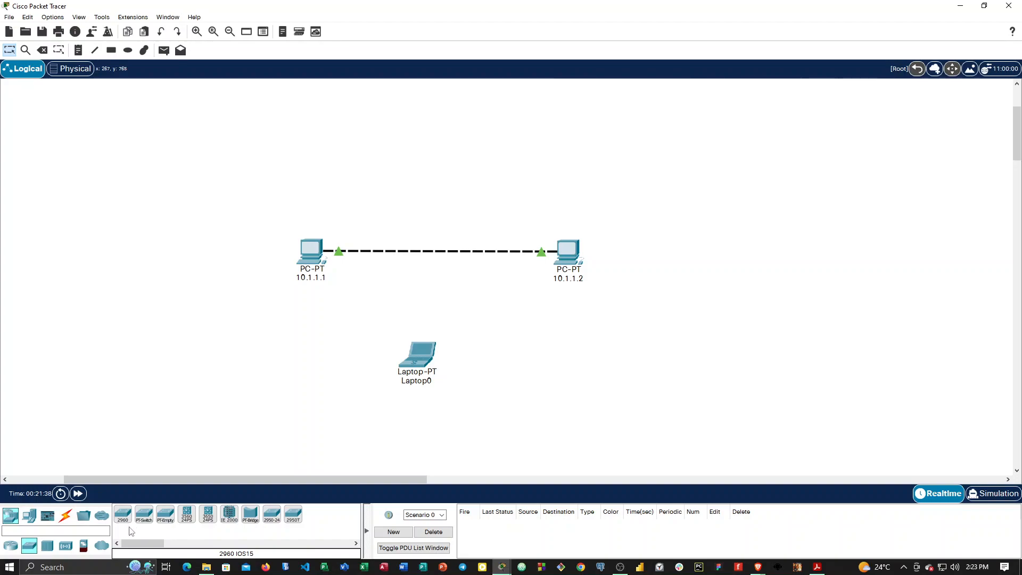
{"action": "left_click_drag", "start_coordinate": [122, 516], "coordinate": [435, 223]}
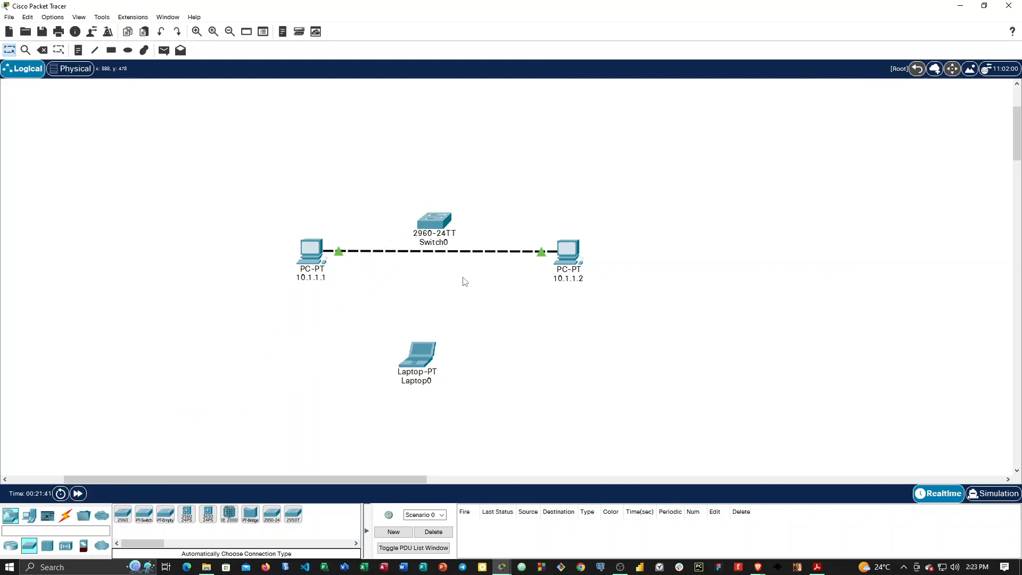
Examine the physical device views of the new switch and of PC 10.1.1.1, including the PC's network port.
{"action": "left_click", "coordinate": [438, 228]}
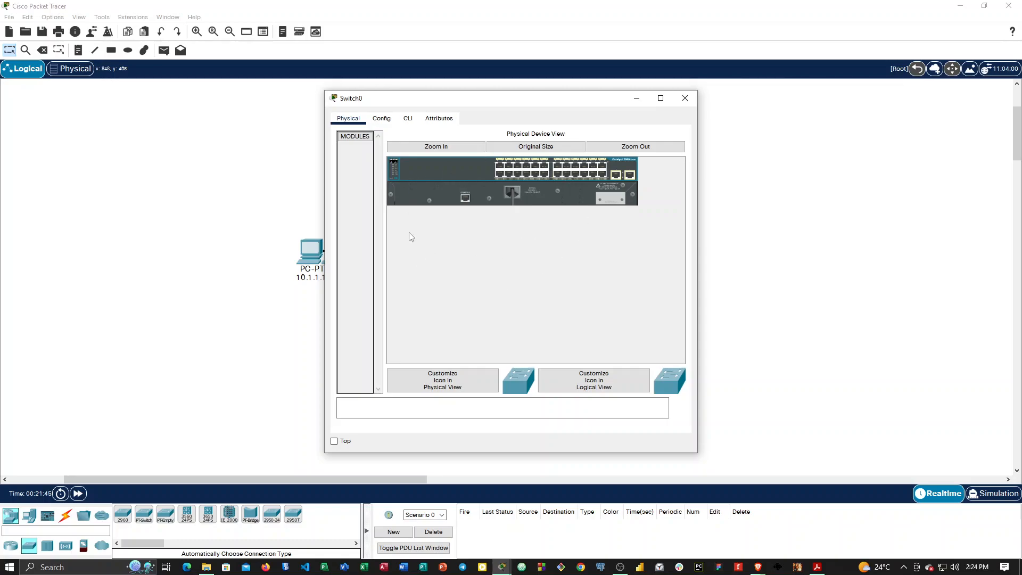
{"action": "left_click", "coordinate": [685, 99]}
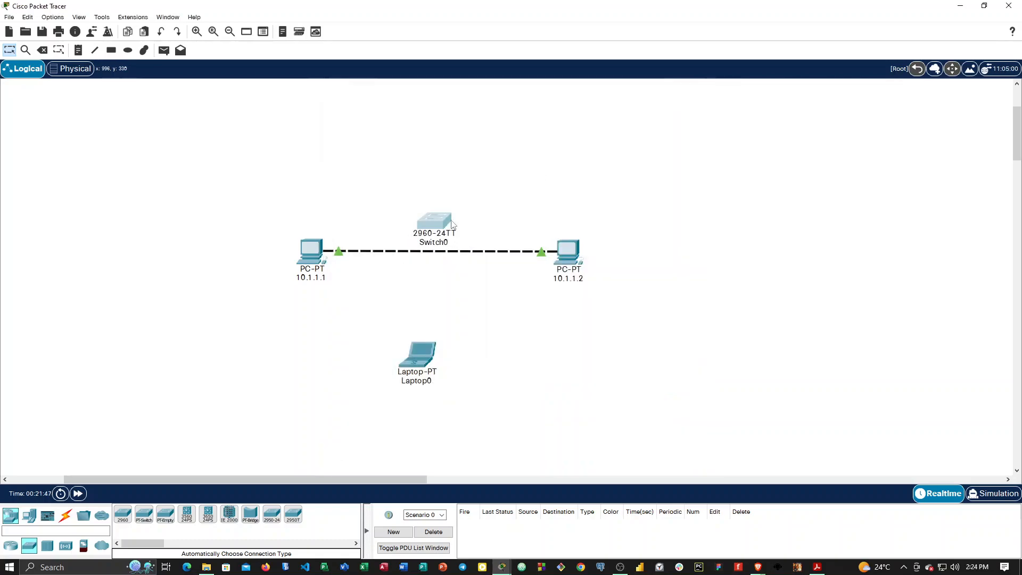
{"action": "left_click", "coordinate": [310, 250]}
{"action": "left_click", "coordinate": [348, 120]}
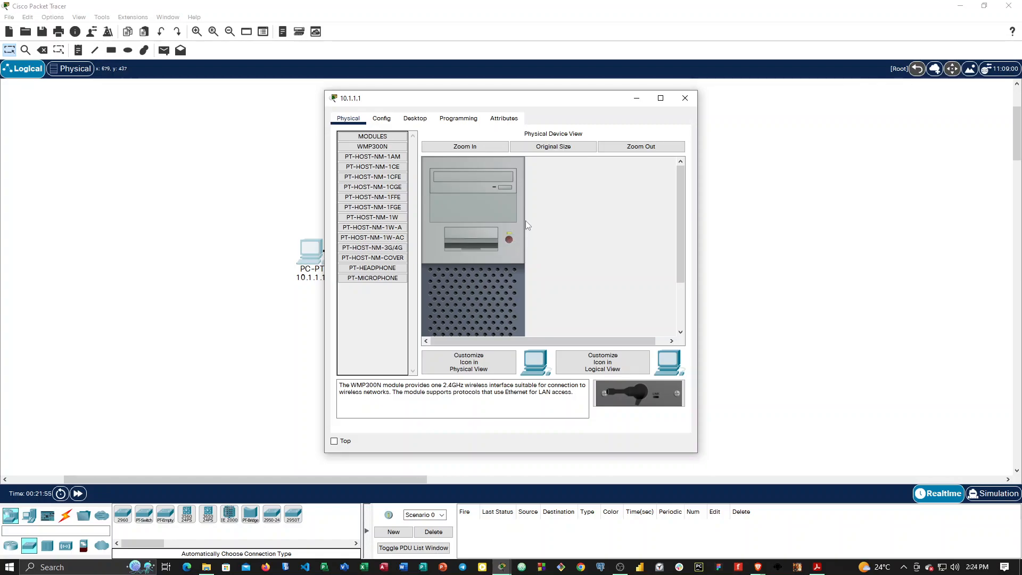
{"action": "scroll", "coordinate": [531, 288], "scroll_direction": "down", "scroll_amount": 3}
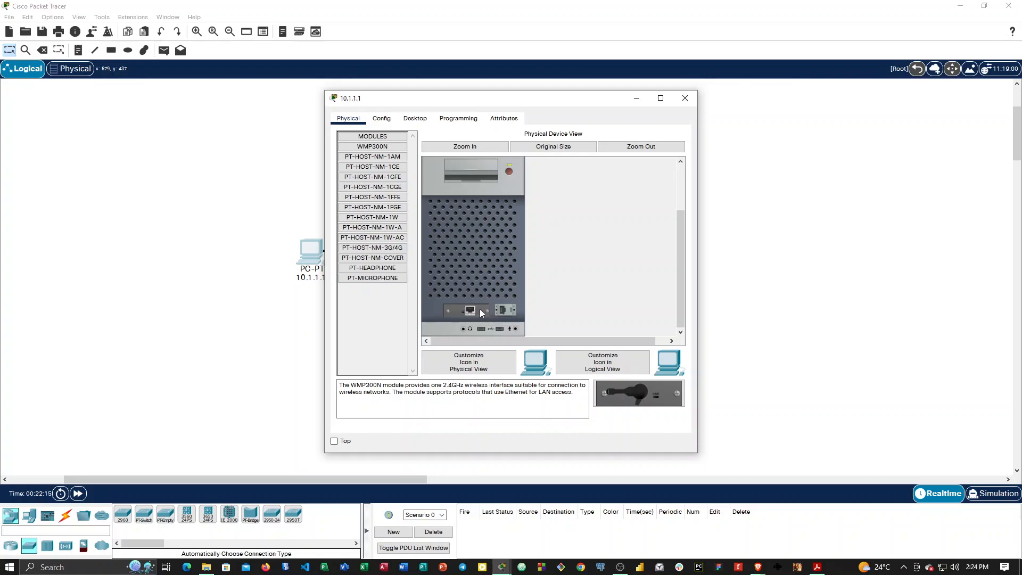
{"action": "scroll", "coordinate": [478, 259], "scroll_direction": "up", "scroll_amount": 2}
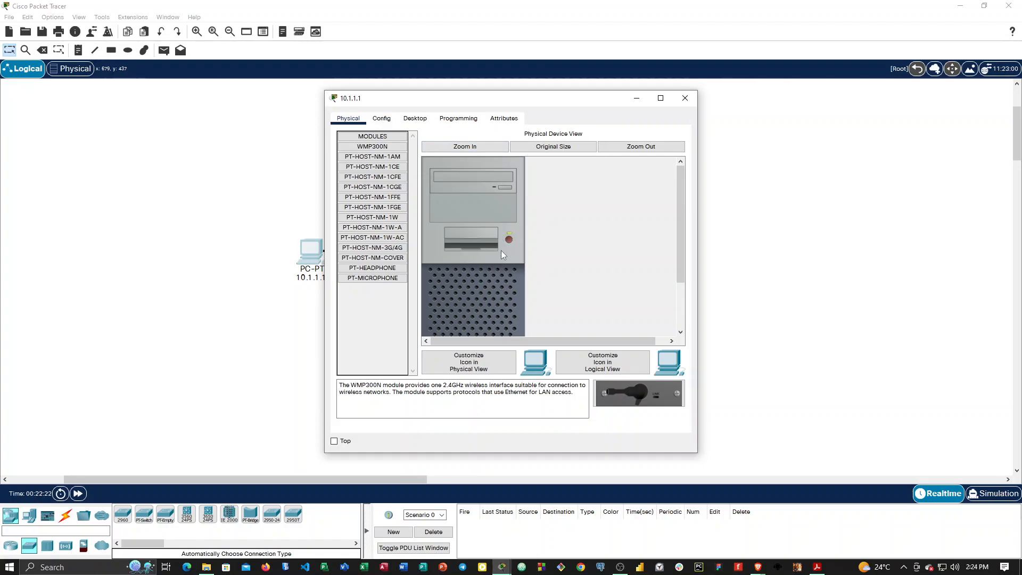
Examine the Ethernet port of PC 10.1.1.1 in an enlarged physical device view.
{"action": "scroll", "coordinate": [500, 254], "scroll_direction": "down", "scroll_amount": 2}
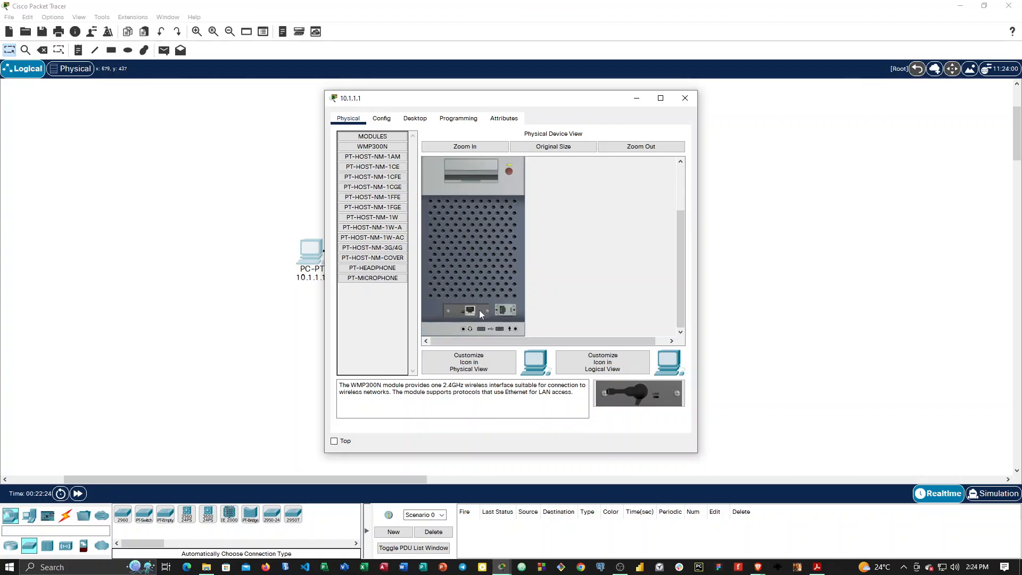
{"action": "left_click", "coordinate": [548, 155]}
{"action": "scroll", "coordinate": [535, 188], "scroll_direction": "down", "scroll_amount": 3}
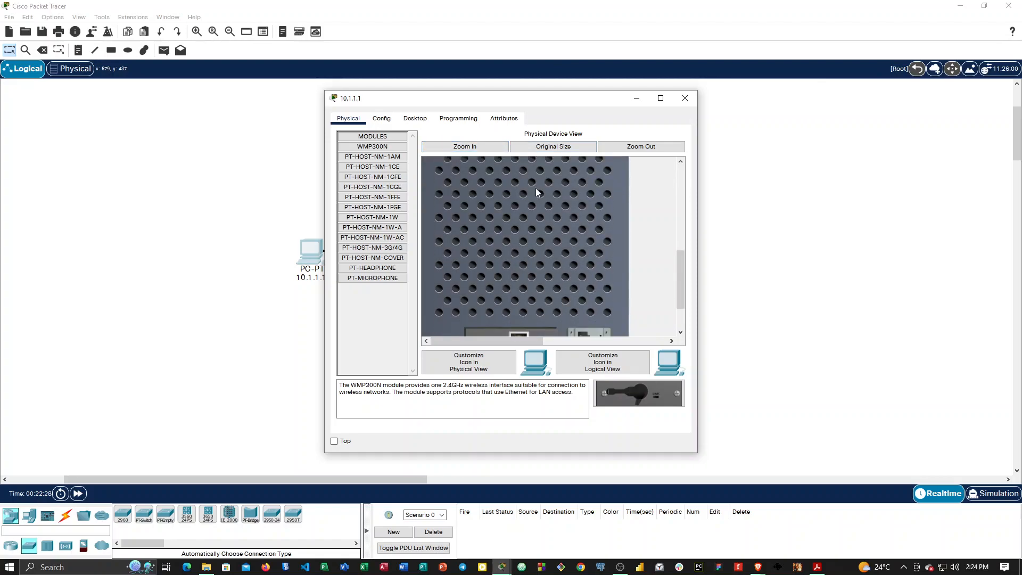
{"action": "scroll", "coordinate": [536, 188], "scroll_direction": "down", "scroll_amount": 2}
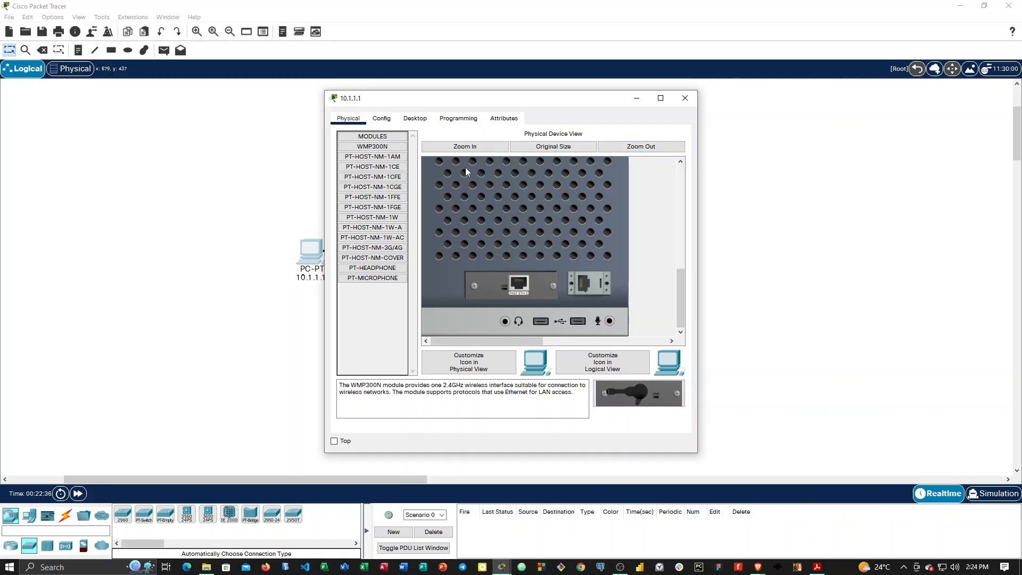
{"action": "left_click", "coordinate": [685, 98]}
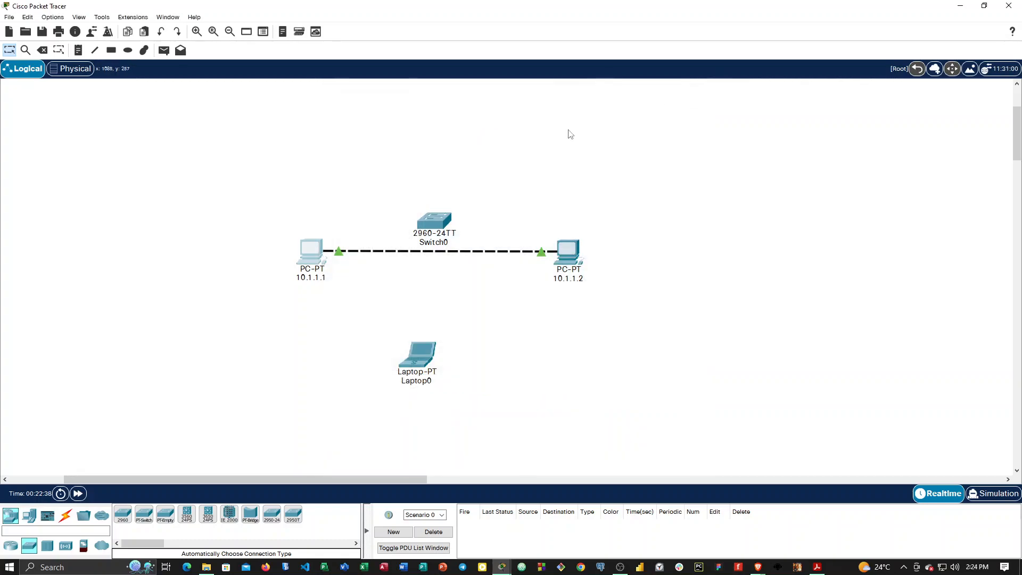
Examine the full row of network ports on the 2960 switch in an enlarged physical device view.
{"action": "left_click", "coordinate": [446, 223]}
{"action": "left_click", "coordinate": [440, 148]}
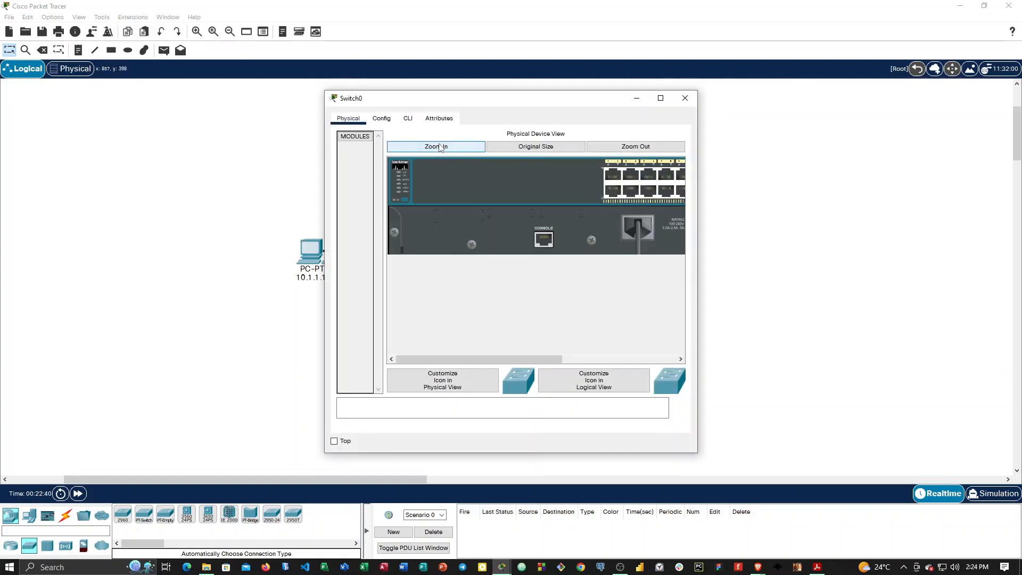
{"action": "left_click_drag", "start_coordinate": [505, 360], "coordinate": [609, 349]}
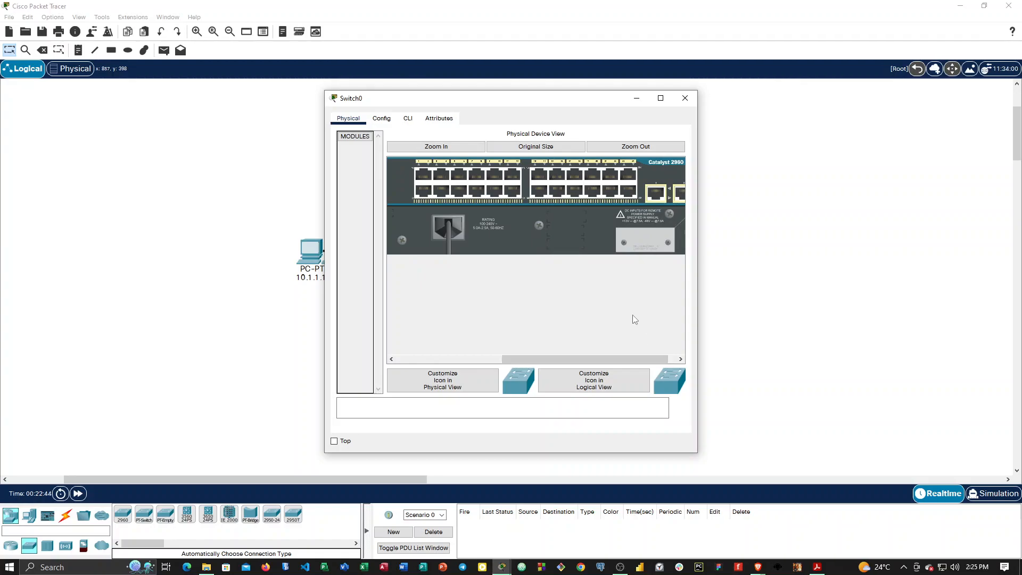
{"action": "left_click", "coordinate": [685, 98]}
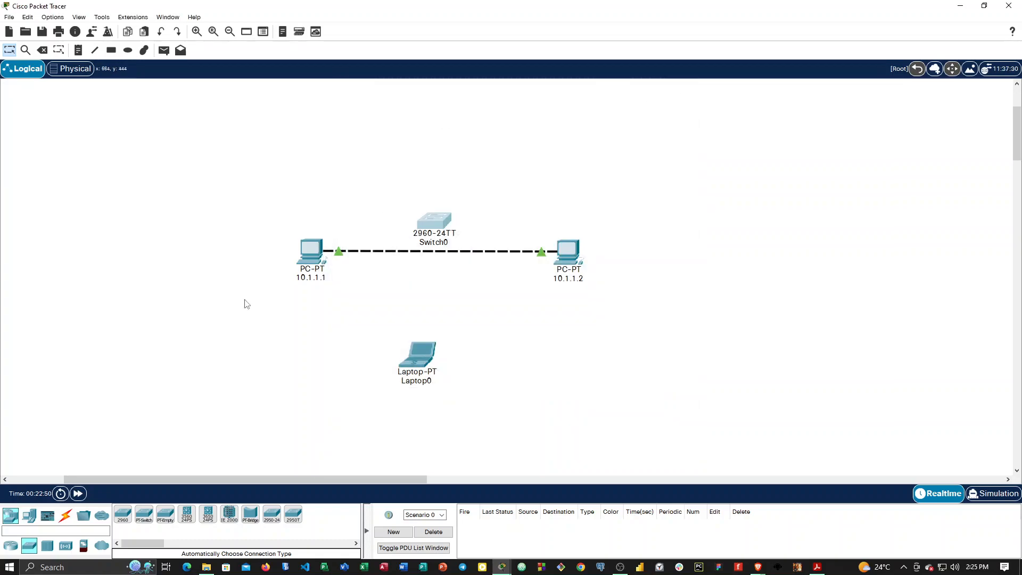
Review the cable types offered for connecting devices.
{"action": "left_click", "coordinate": [66, 519]}
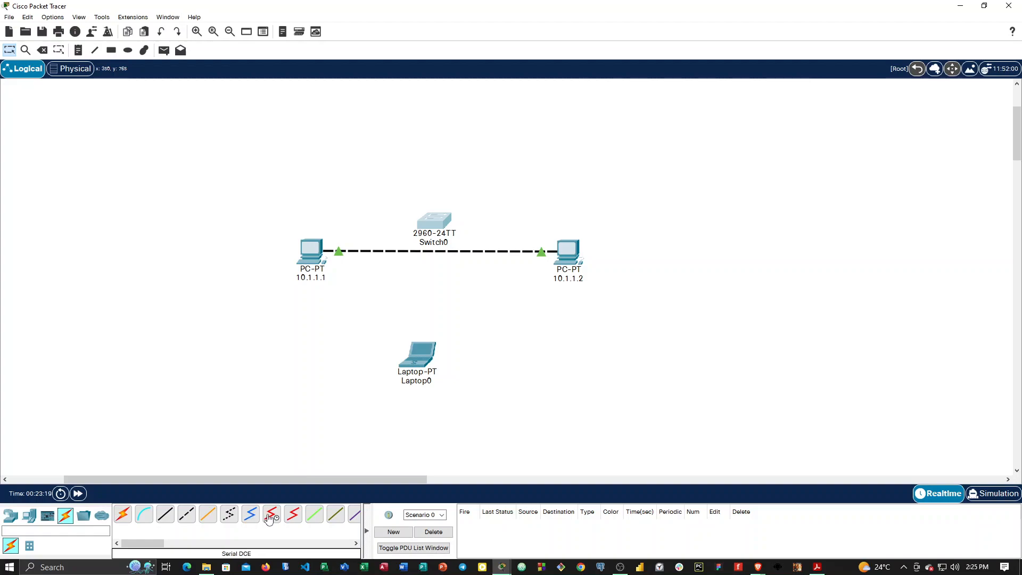
{"action": "left_click", "coordinate": [355, 543]}
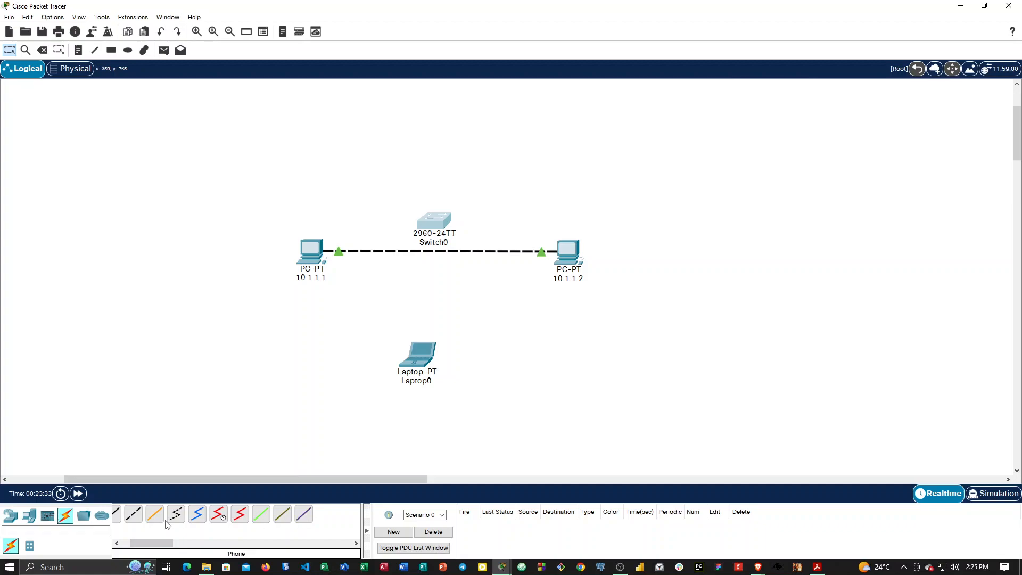
{"action": "left_click", "coordinate": [116, 542]}
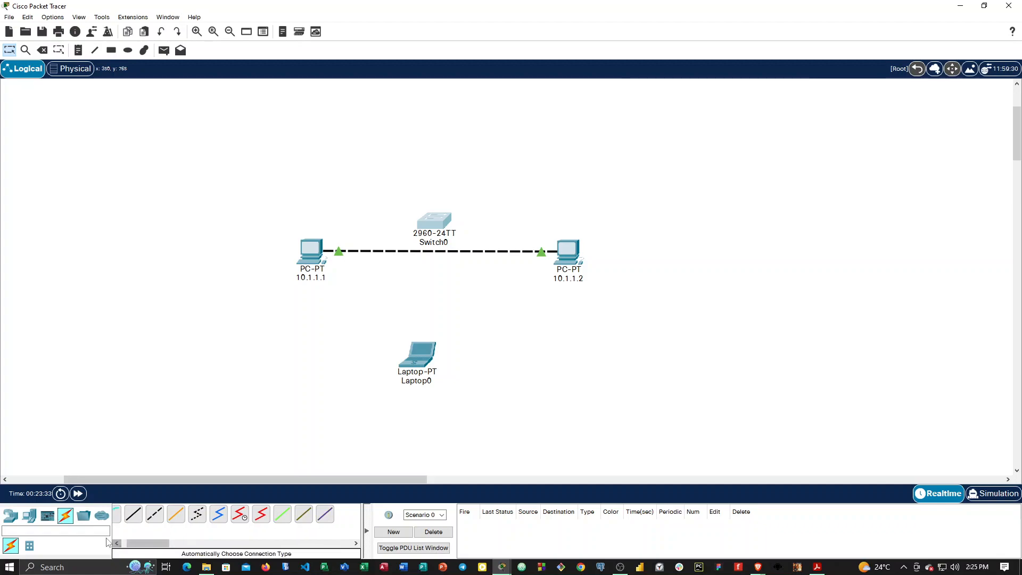
Review the available network devices: routers, switches, hubs, wireless devices, security appliances and WAN emulation.
{"action": "left_click", "coordinate": [12, 516]}
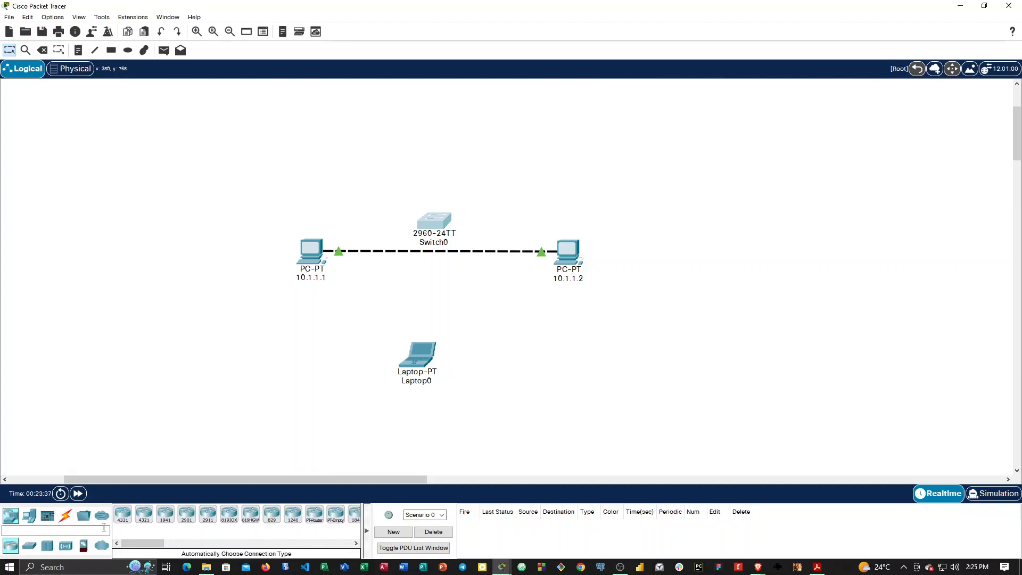
{"action": "left_click_drag", "start_coordinate": [149, 543], "coordinate": [173, 546]}
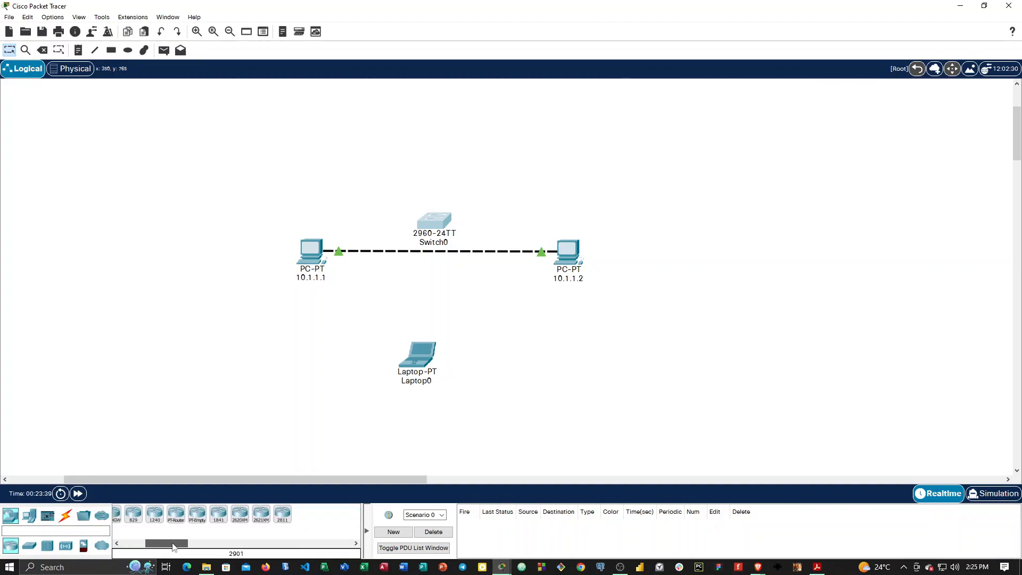
{"action": "left_click", "coordinate": [30, 549]}
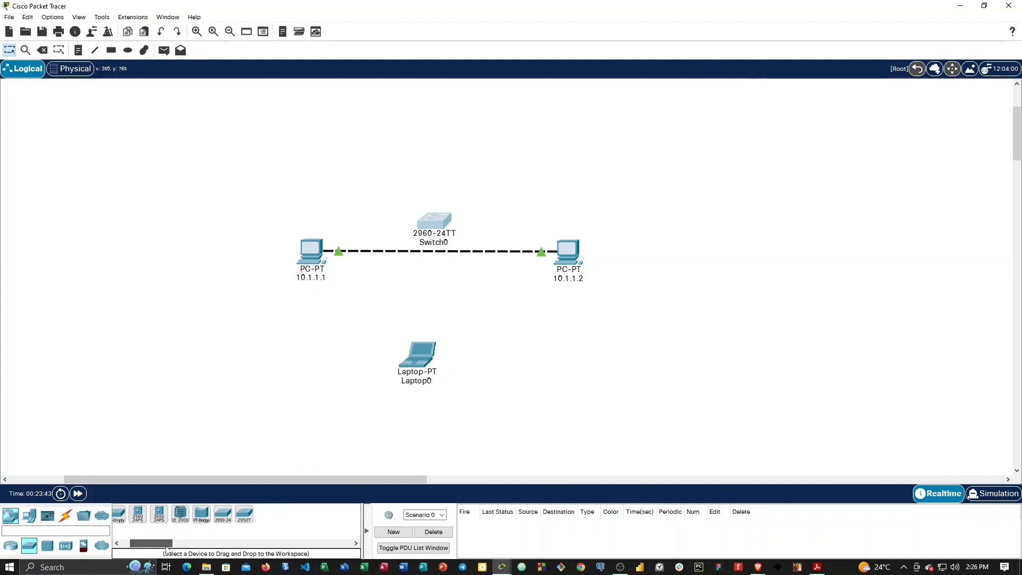
{"action": "left_click", "coordinate": [48, 545]}
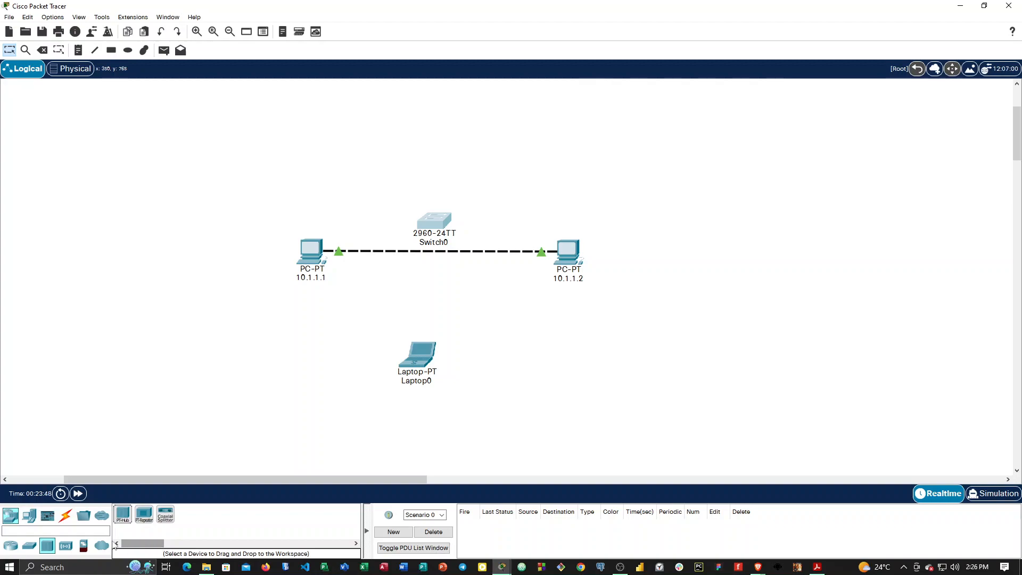
{"action": "left_click", "coordinate": [66, 545]}
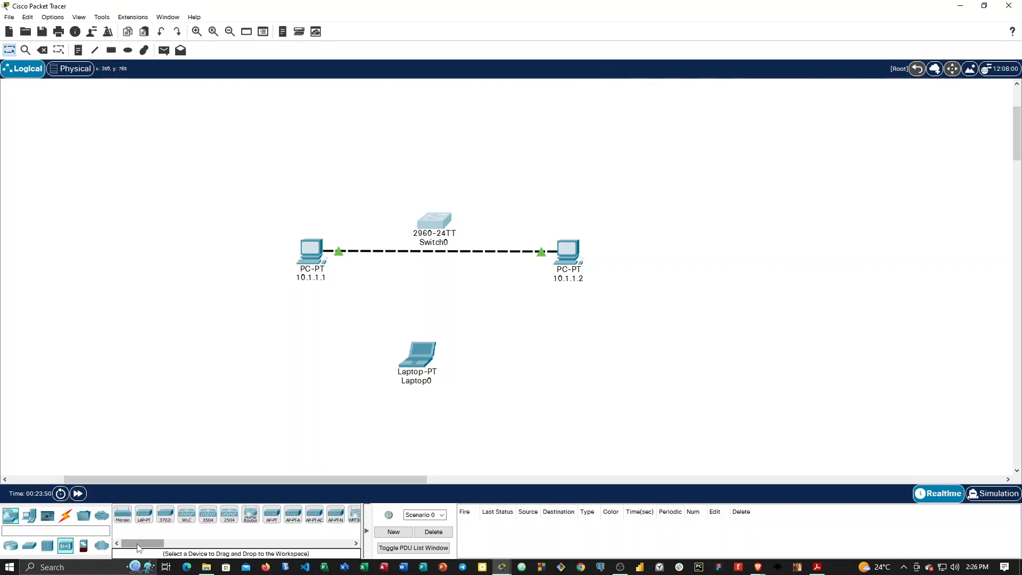
{"action": "left_click_drag", "start_coordinate": [138, 549], "coordinate": [147, 549]}
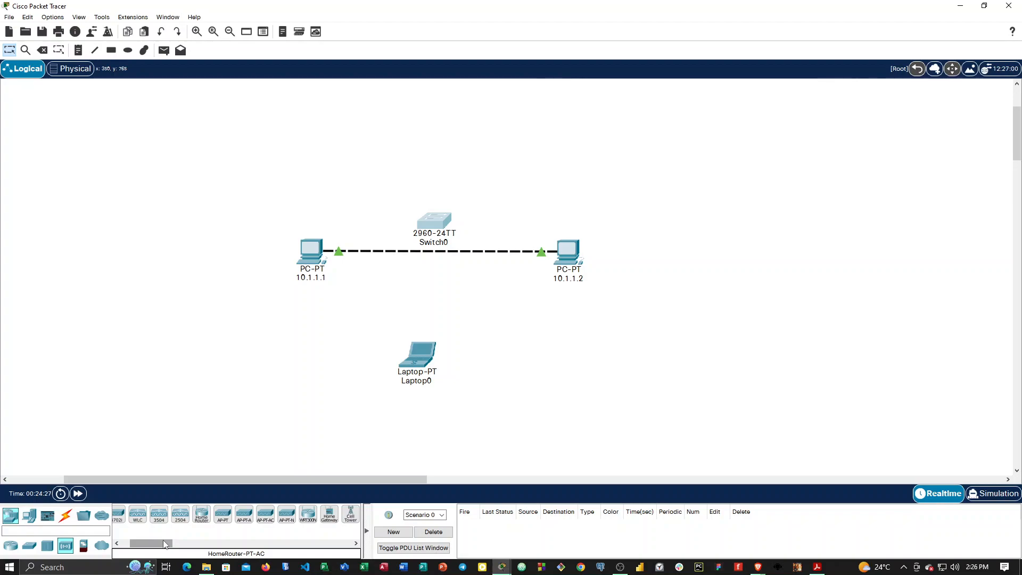
{"action": "left_click", "coordinate": [83, 545]}
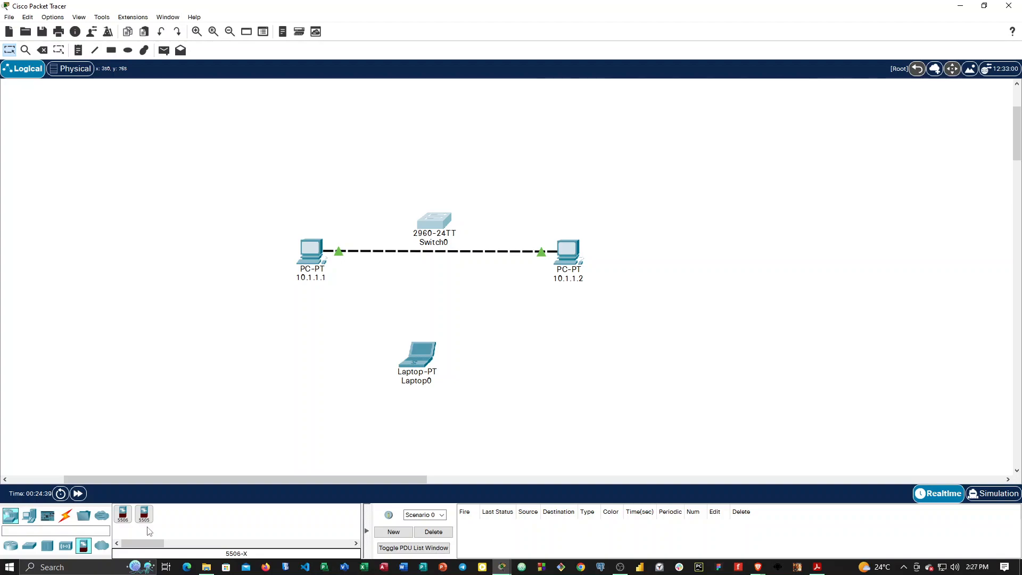
{"action": "left_click", "coordinate": [102, 545]}
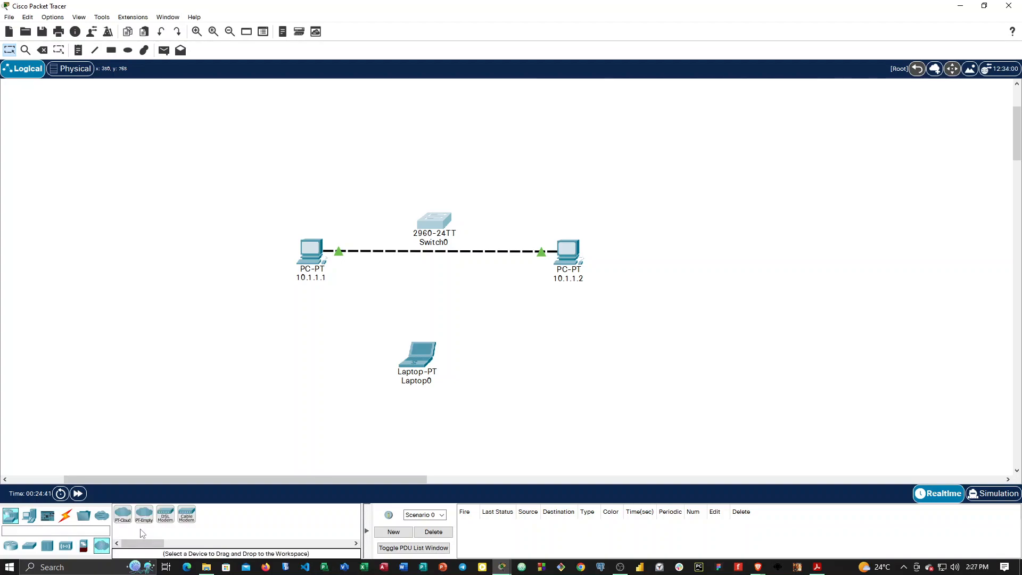
Review the whole range of end devices, plus the boards and actuators among the components.
{"action": "left_click", "coordinate": [31, 515]}
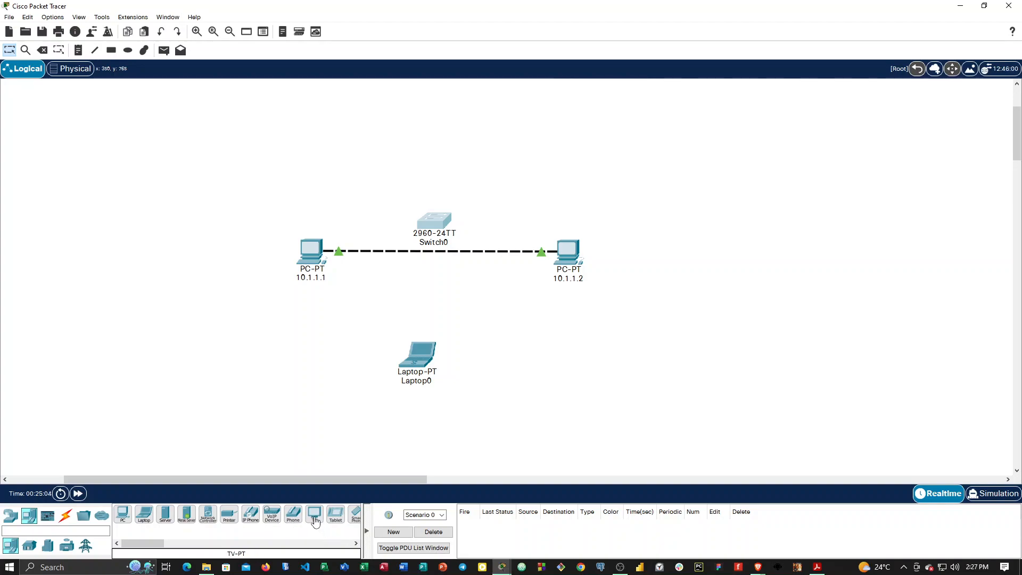
{"action": "left_click", "coordinate": [355, 543]}
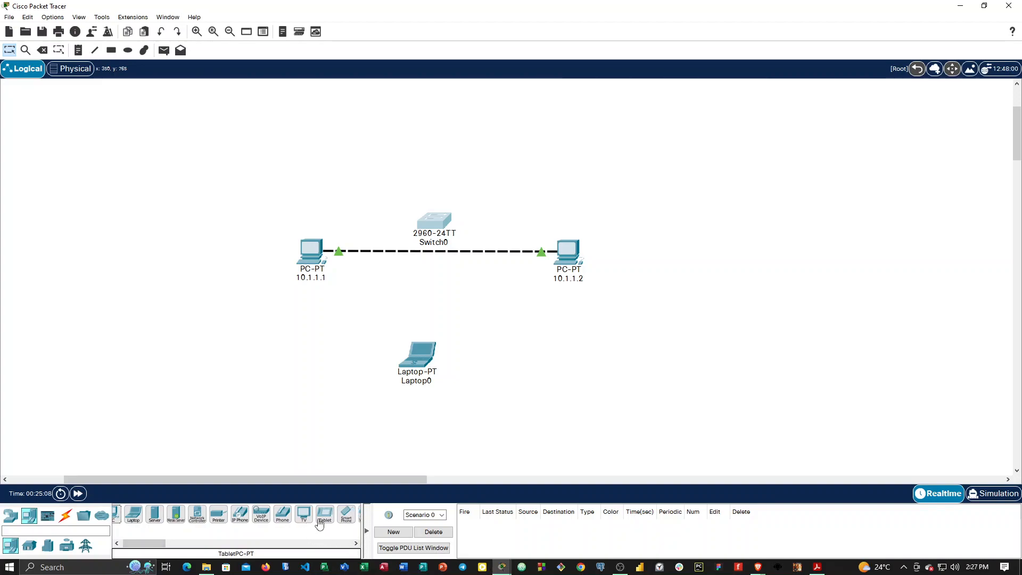
{"action": "left_click", "coordinate": [355, 543]}
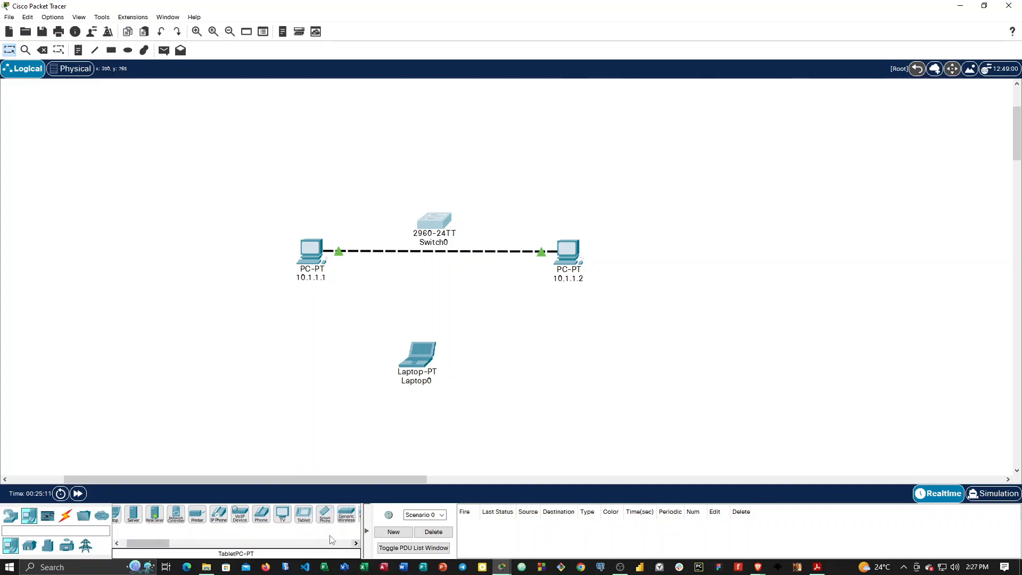
{"action": "left_click", "coordinate": [356, 543]}
{"action": "left_click", "coordinate": [356, 542]}
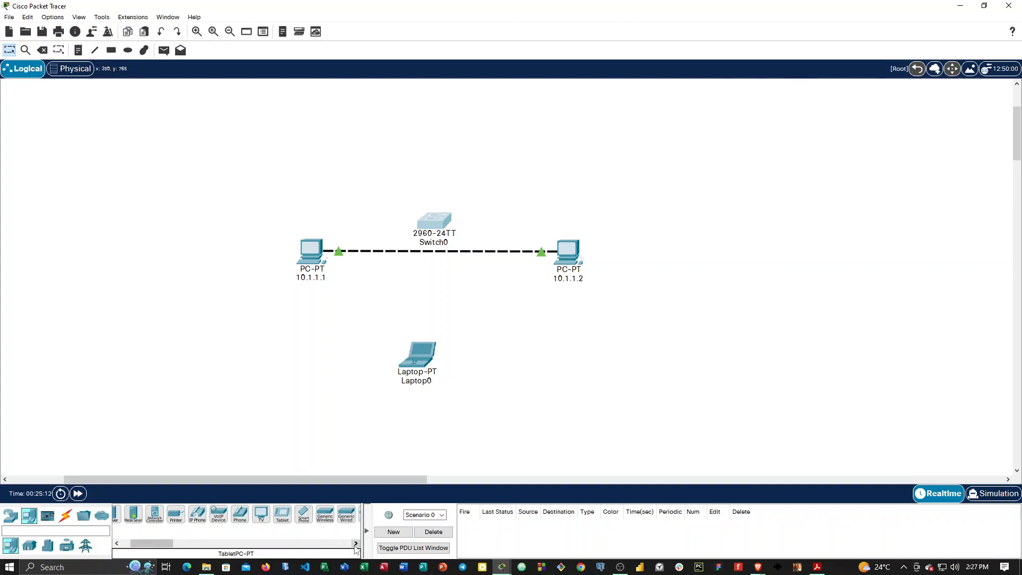
{"action": "left_click", "coordinate": [355, 543]}
{"action": "left_click", "coordinate": [355, 543]}
{"action": "left_click", "coordinate": [355, 543]}
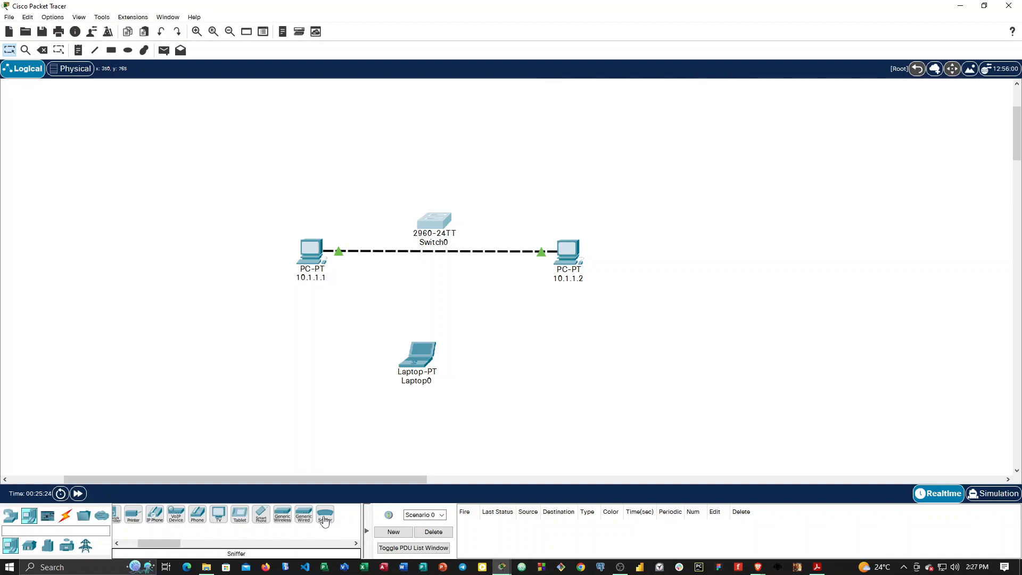
{"action": "left_click", "coordinate": [48, 517]}
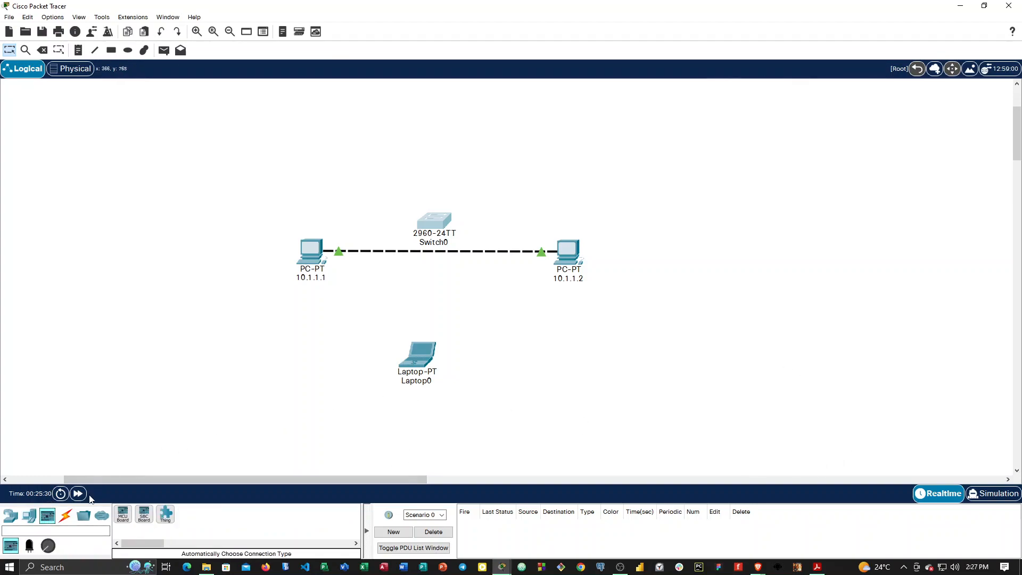
{"action": "left_click", "coordinate": [32, 545]}
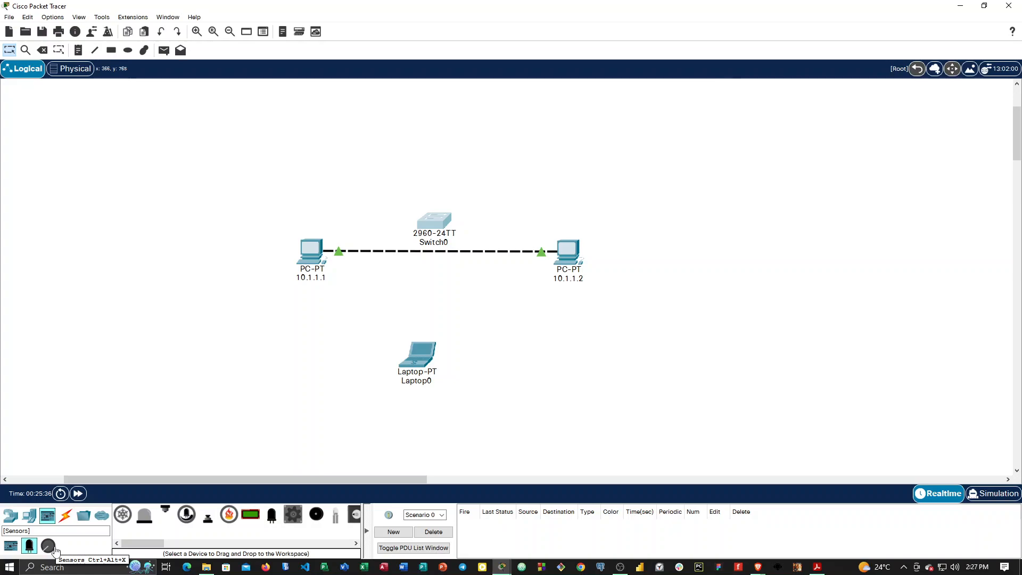
Add an MCU board to the workspace and position it just above PC 10.1.1.1.
{"action": "left_click", "coordinate": [11, 546]}
{"action": "left_click_drag", "start_coordinate": [130, 527], "coordinate": [193, 237]}
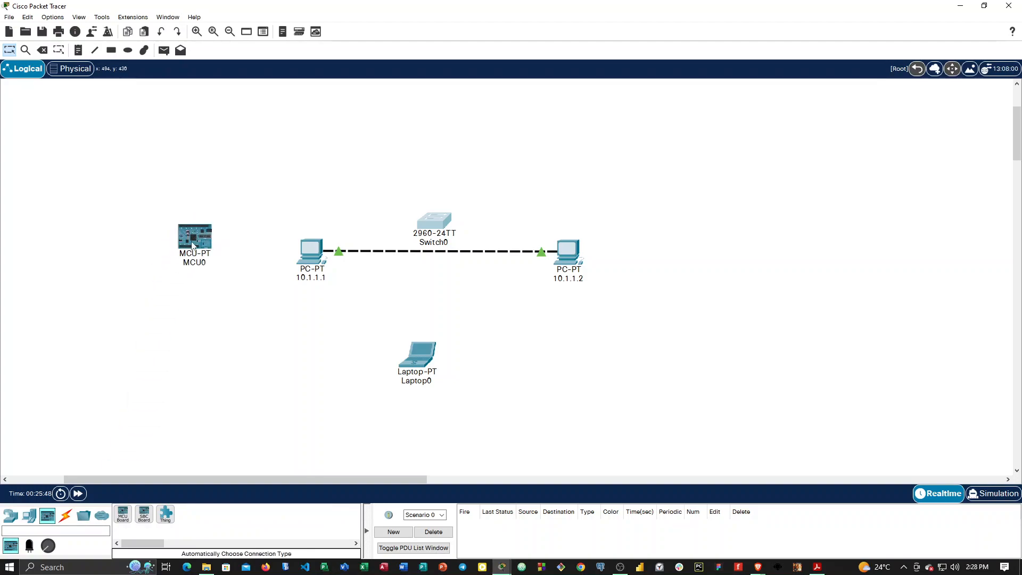
{"action": "left_click", "coordinate": [196, 31]}
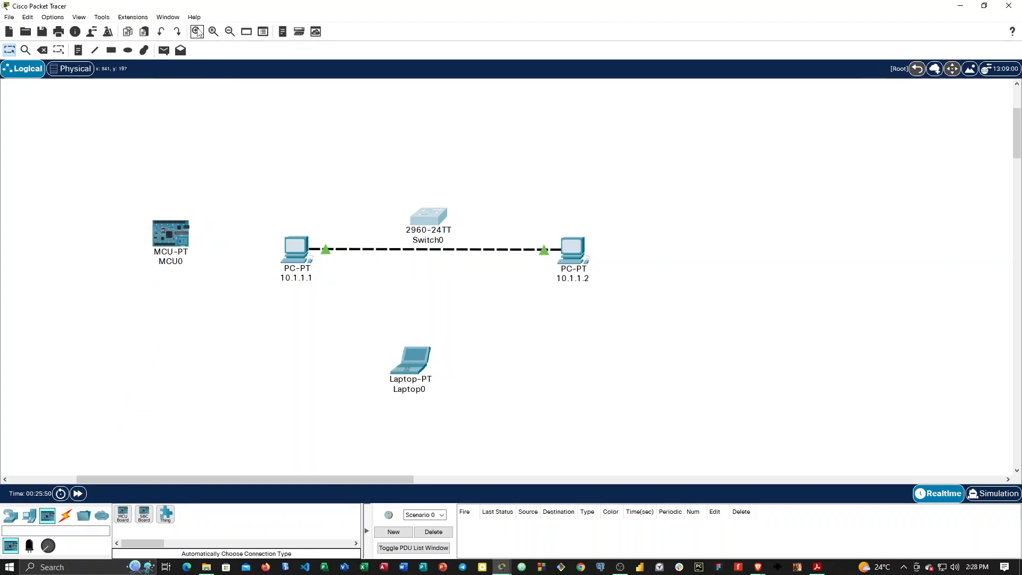
{"action": "left_click_drag", "start_coordinate": [194, 227], "coordinate": [266, 163]}
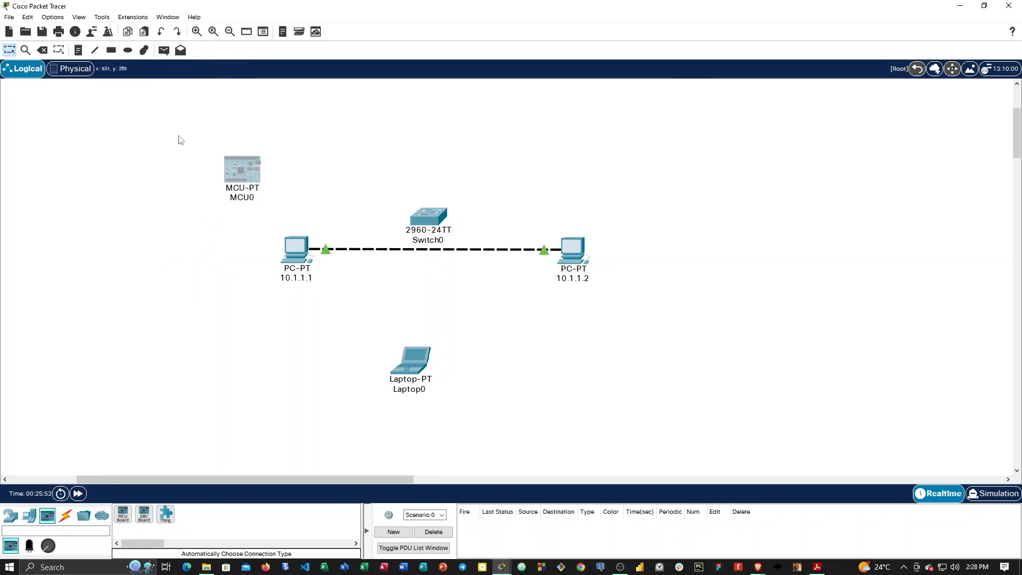
Examine the MCU board's physical device view and its configuration page.
{"action": "left_click", "coordinate": [236, 176]}
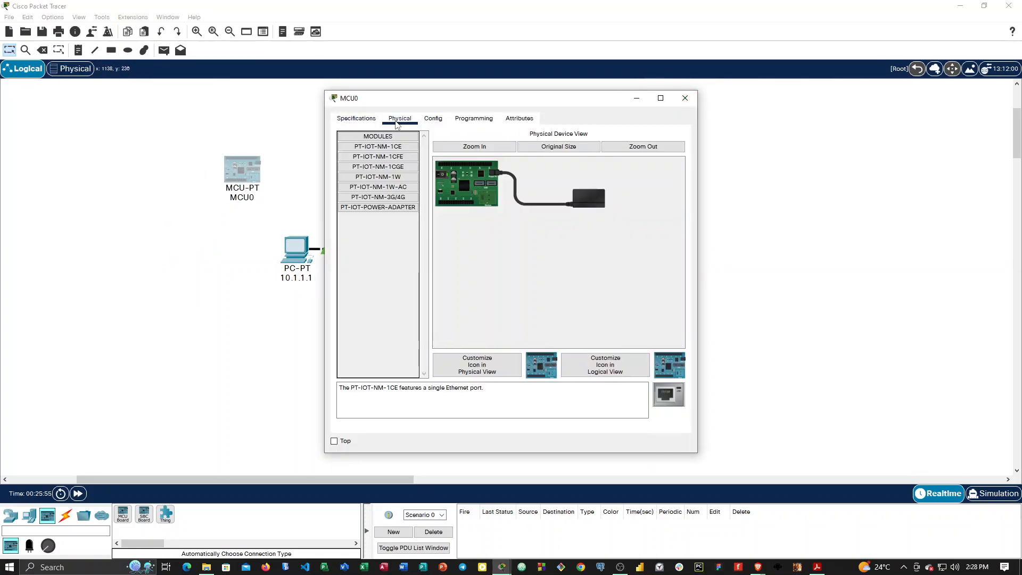
{"action": "left_click", "coordinate": [433, 118]}
{"action": "left_click", "coordinate": [400, 118]}
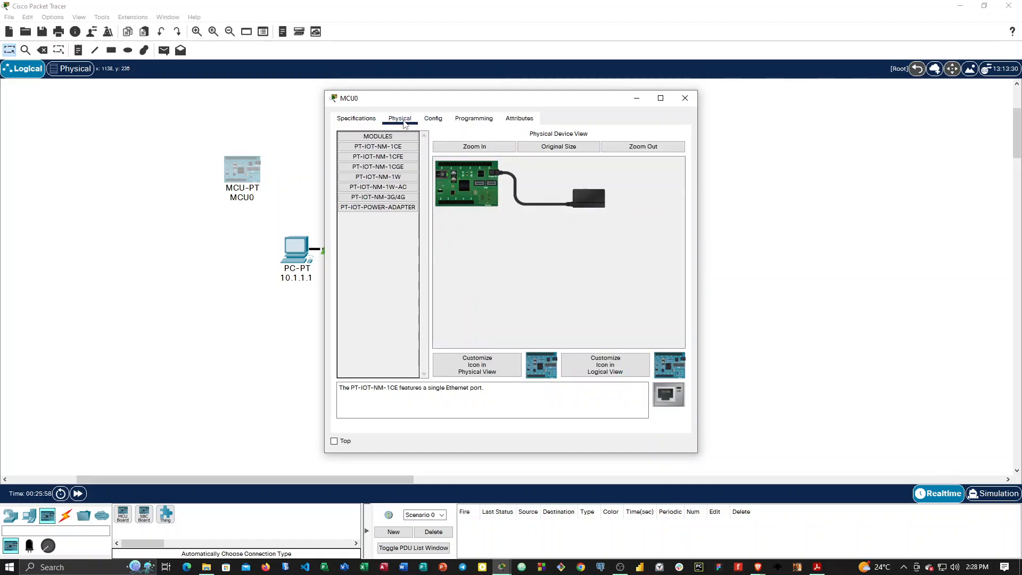
{"action": "left_click", "coordinate": [685, 98]}
Delete the MCU board from the workspace.
{"action": "key", "text": "Delete"}
{"action": "left_click", "coordinate": [502, 297]}
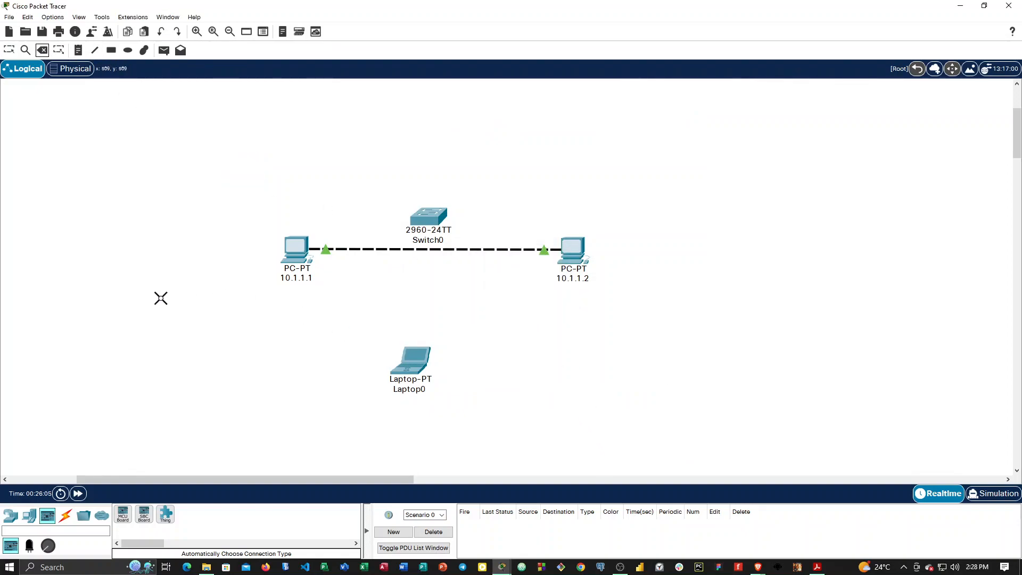
Review the available actuators and sensors, along with the cable connections and structured cabling devices.
{"action": "left_click", "coordinate": [31, 548]}
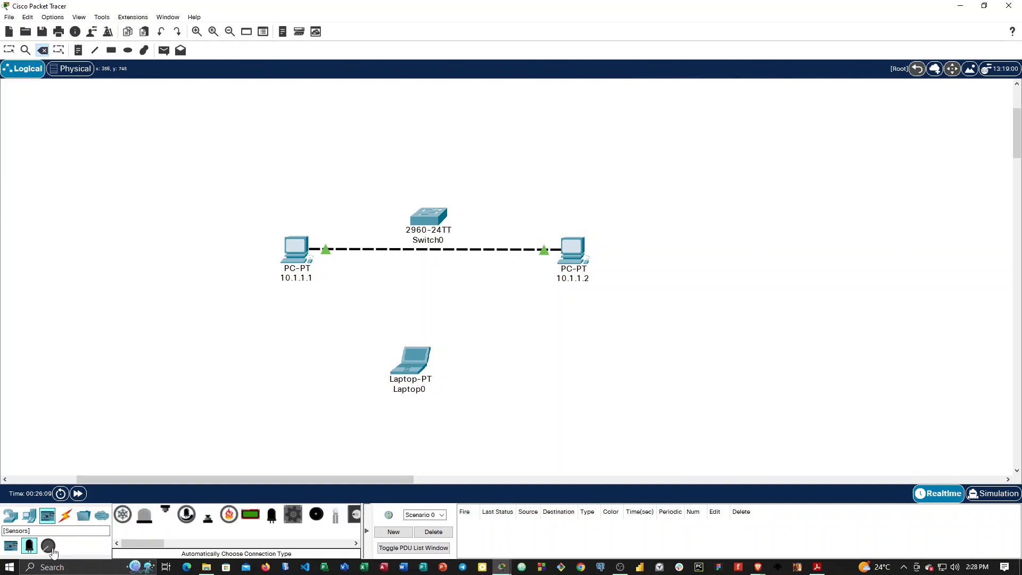
{"action": "left_click", "coordinate": [49, 548]}
{"action": "left_click_drag", "start_coordinate": [150, 543], "coordinate": [196, 548]}
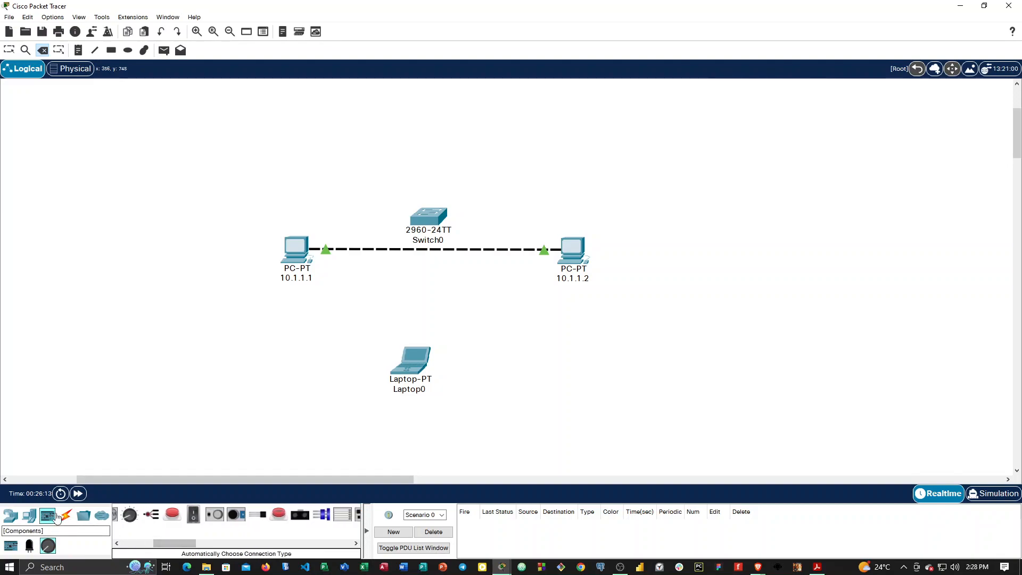
{"action": "left_click", "coordinate": [66, 519]}
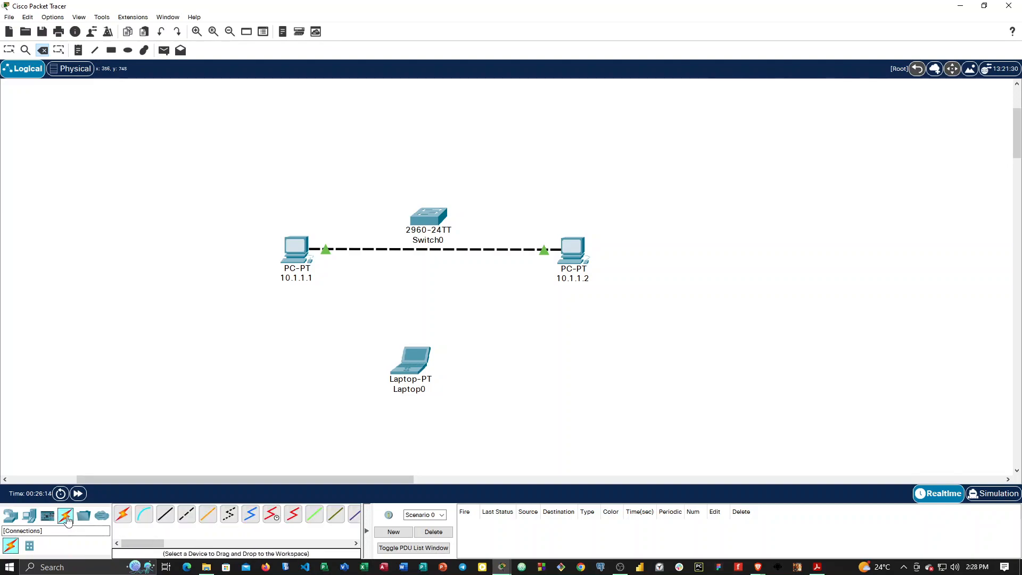
{"action": "left_click", "coordinate": [31, 547]}
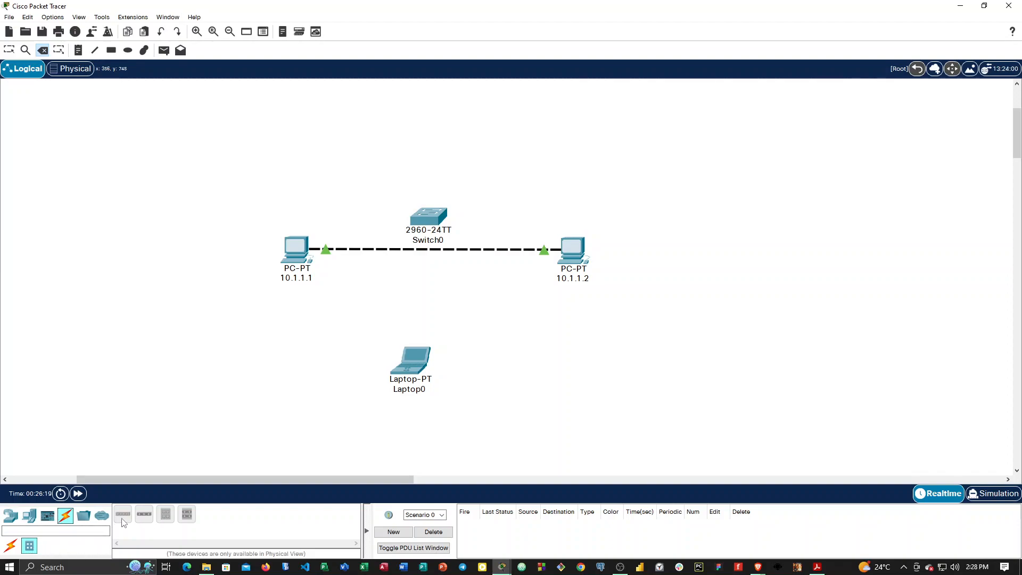
Review the custom-made device templates and the multiuser connection device.
{"action": "left_click", "coordinate": [84, 516]}
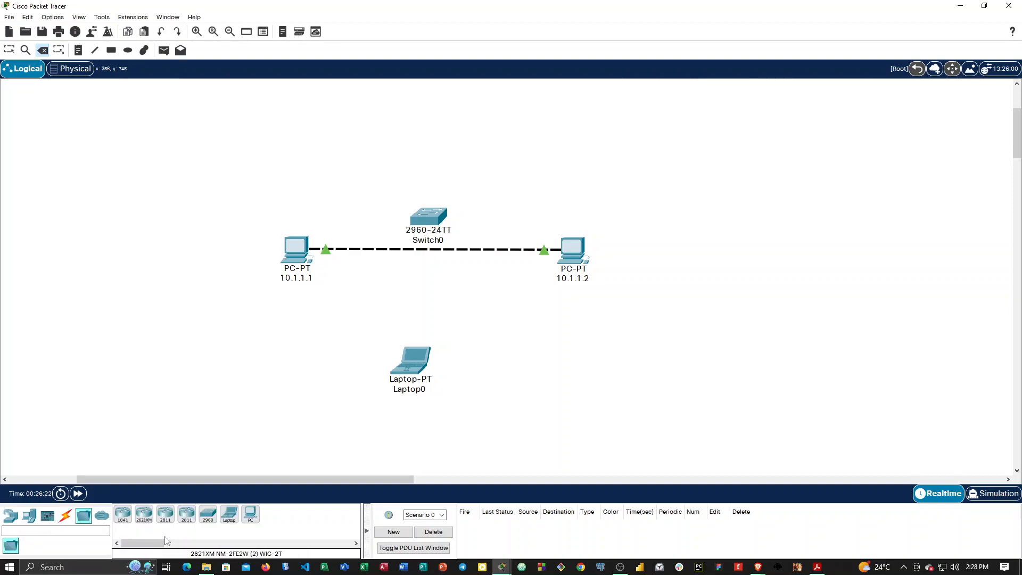
{"action": "left_click", "coordinate": [101, 517]}
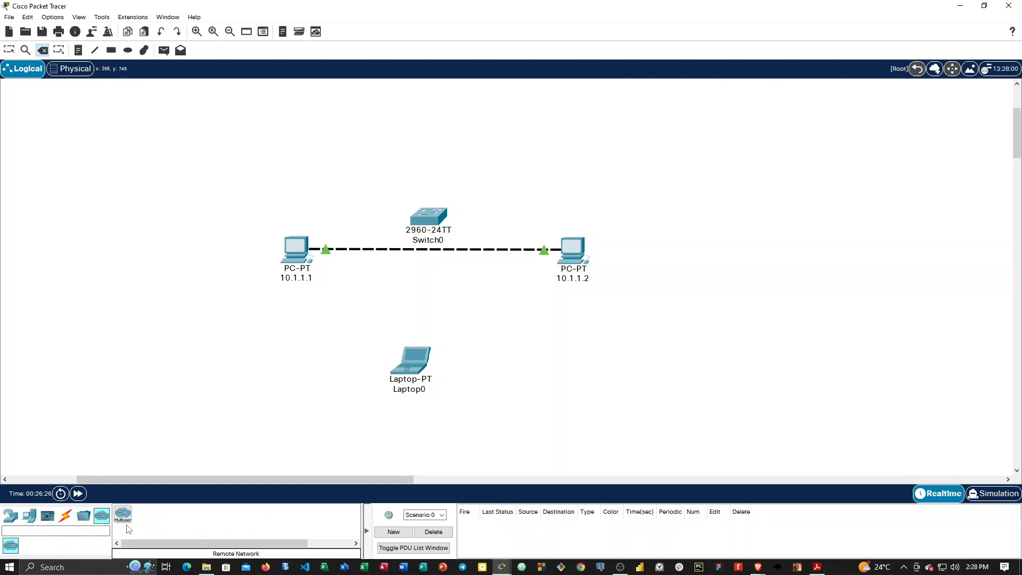
{"action": "left_click", "coordinate": [125, 519]}
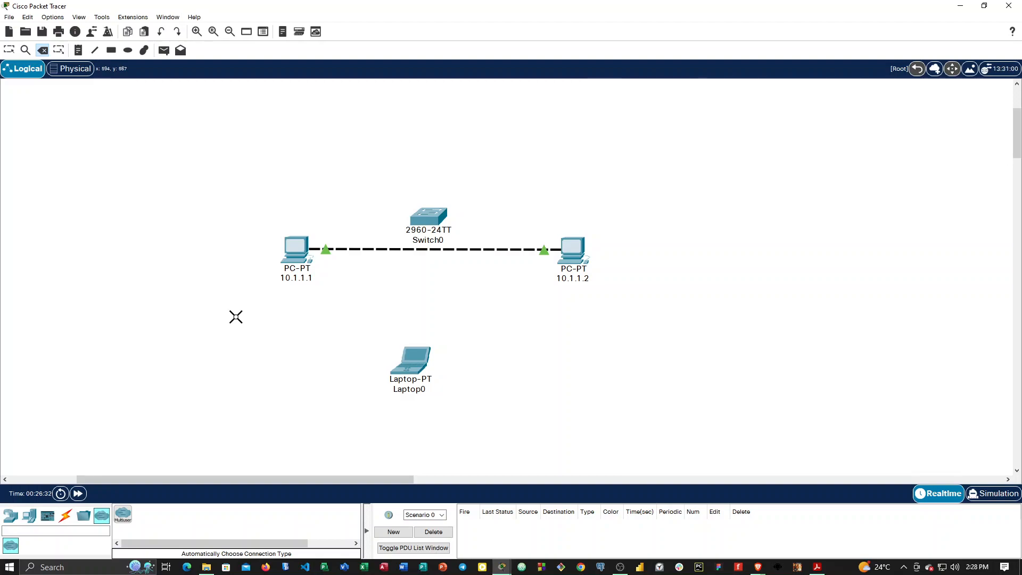
Return to the selection tool and move PC 10.1.1.2 slightly outward and down from its place opposite PC 10.1.1.1.
{"action": "left_click", "coordinate": [9, 50]}
{"action": "left_click", "coordinate": [382, 250]}
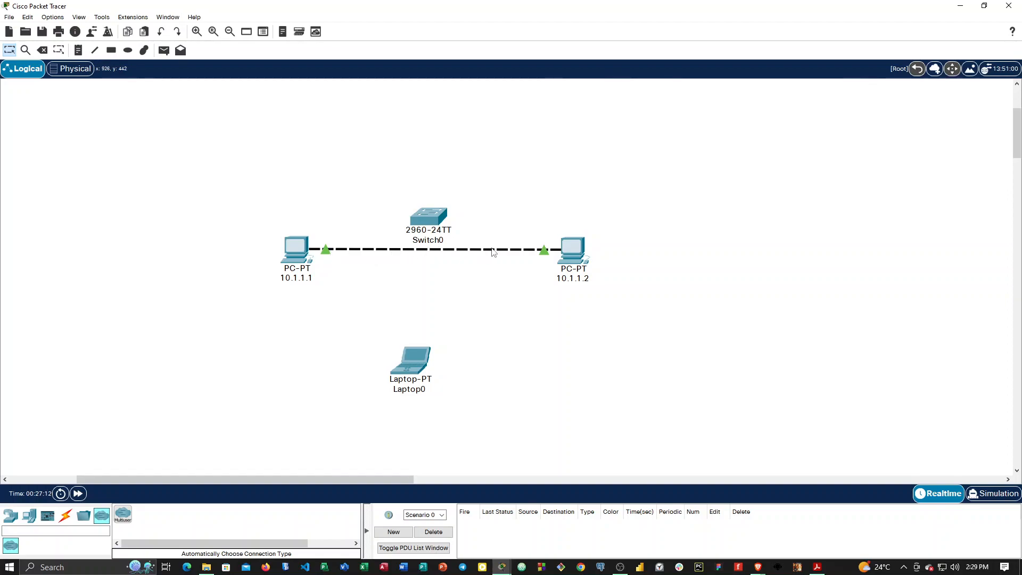
{"action": "left_click_drag", "start_coordinate": [572, 261], "coordinate": [609, 270]}
{"action": "mouse_move", "coordinate": [425, 226]}
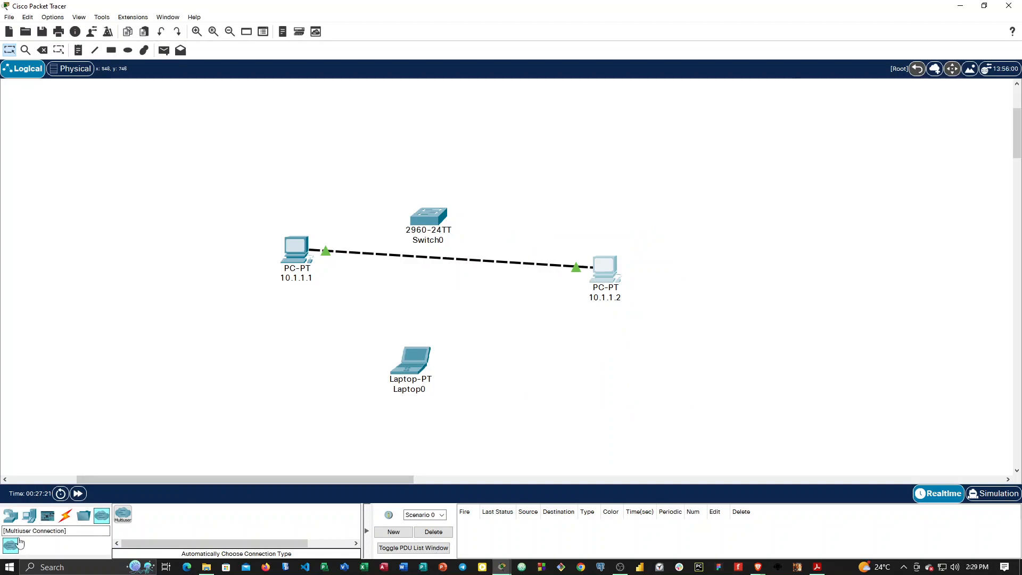
Add an 1841 router to the workspace and position it above the 2960 switch.
{"action": "left_click", "coordinate": [11, 516]}
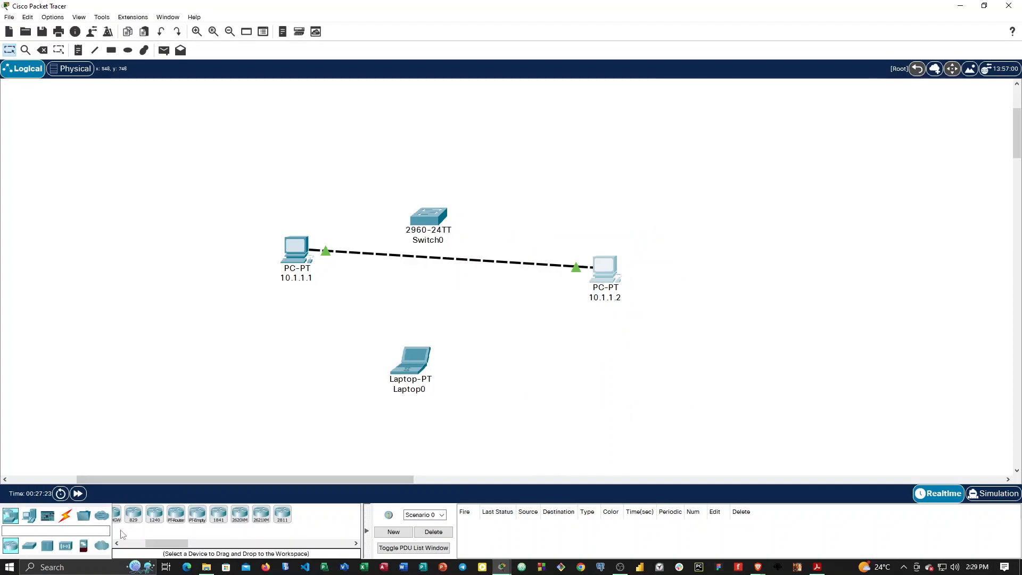
{"action": "left_click_drag", "start_coordinate": [154, 547], "coordinate": [129, 547]}
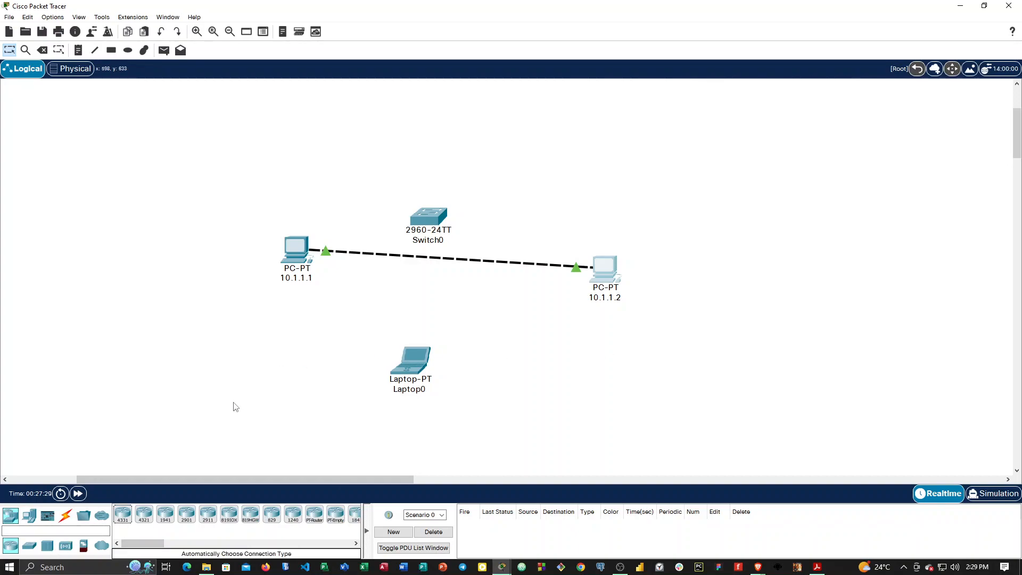
{"action": "mouse_move", "coordinate": [140, 543]}
{"action": "left_mouse_down"}
{"action": "mouse_move", "coordinate": [171, 545]}
{"action": "mouse_move", "coordinate": [114, 555]}
{"action": "mouse_move", "coordinate": [159, 549]}
{"action": "left_mouse_up"}
{"action": "left_click", "coordinate": [253, 514]}
{"action": "left_click", "coordinate": [509, 182]}
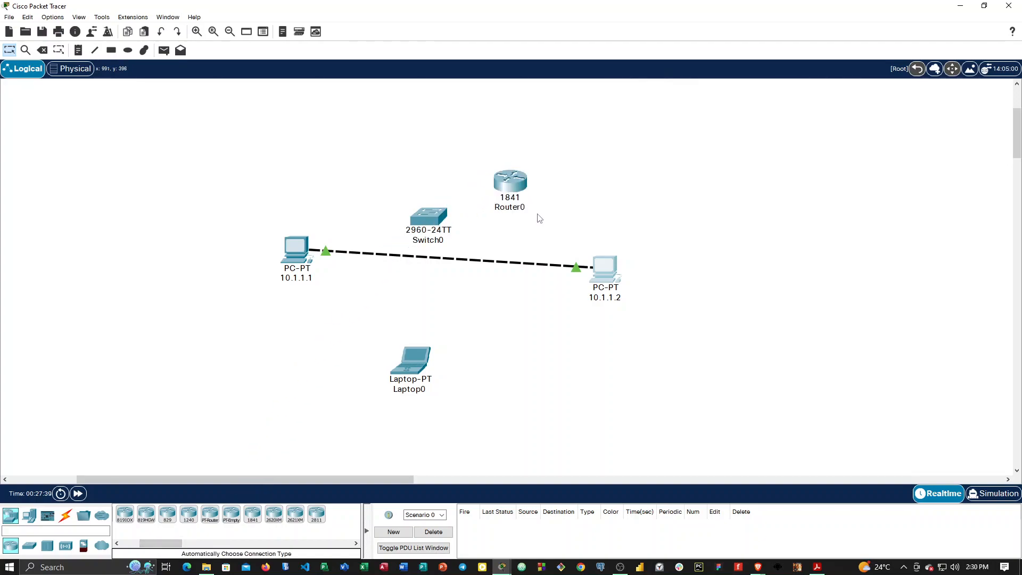
{"action": "left_click_drag", "start_coordinate": [512, 184], "coordinate": [469, 127]}
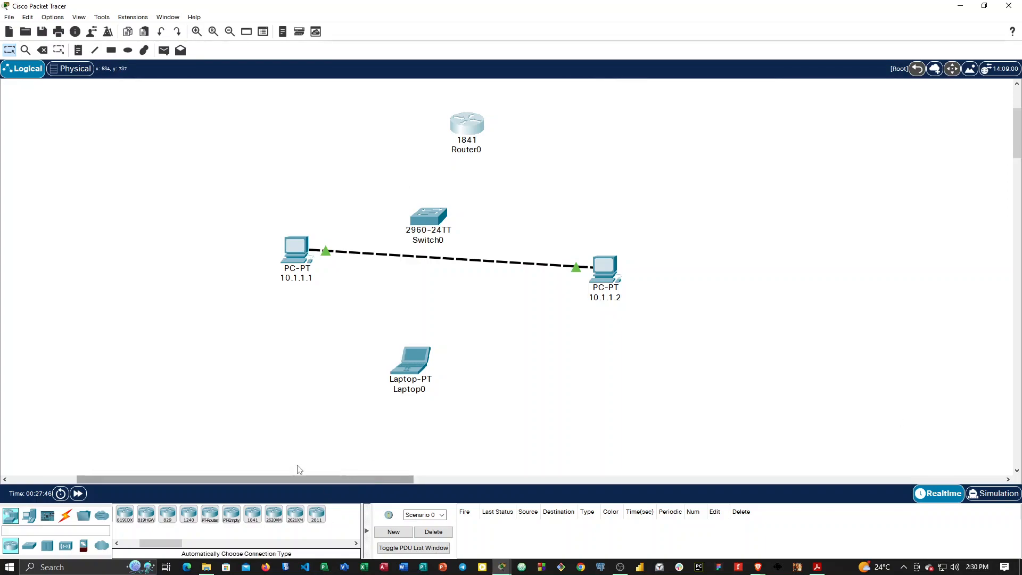
Connect the switch's FastEthernet0/1 to the router's FastEthernet0/0 with a copper straight-through cable, and move the router above PC 10.1.1.2.
{"action": "left_click", "coordinate": [66, 516]}
{"action": "left_click", "coordinate": [167, 516]}
{"action": "left_click", "coordinate": [438, 219]}
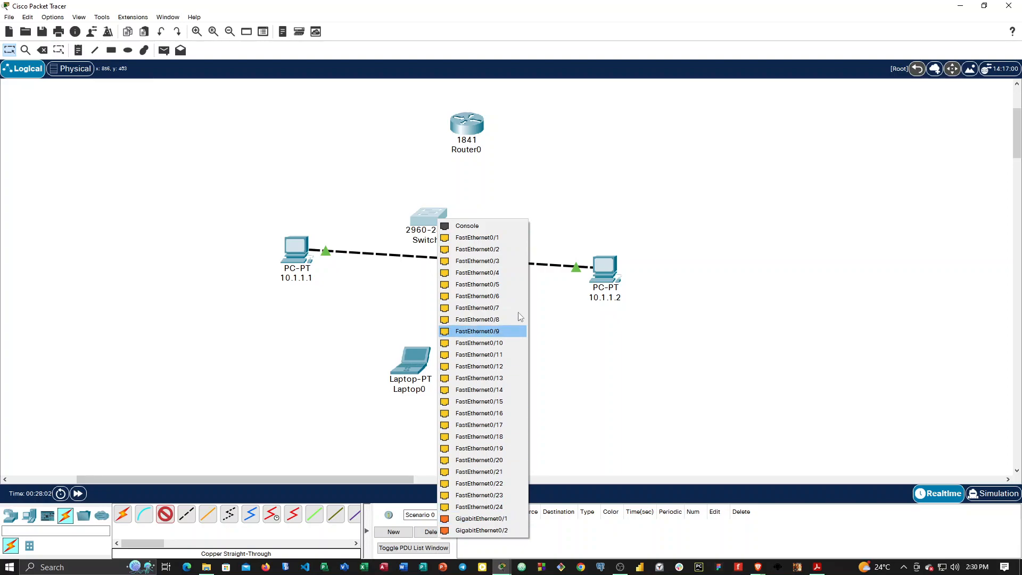
{"action": "left_click", "coordinate": [495, 238]}
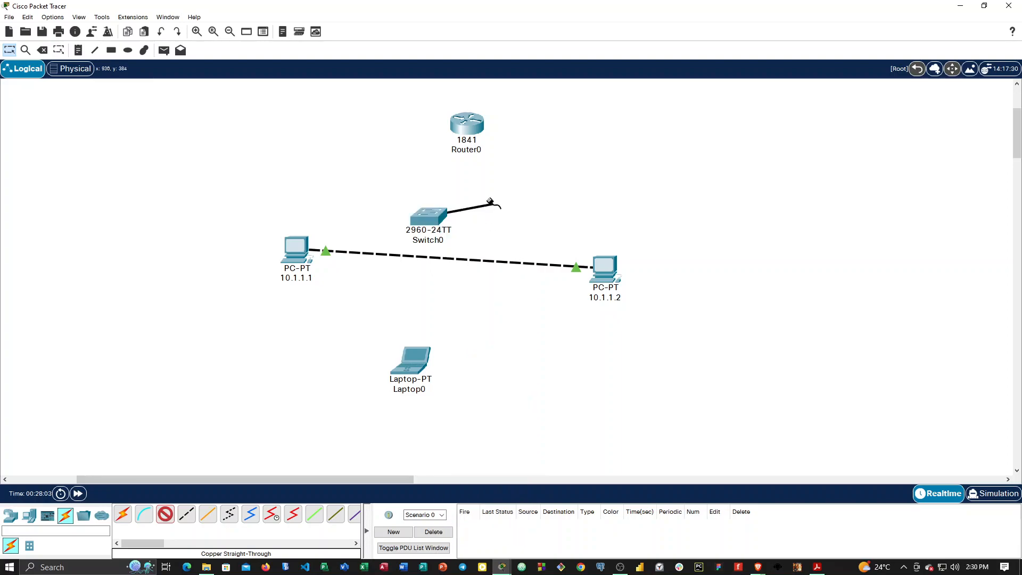
{"action": "left_click", "coordinate": [464, 124]}
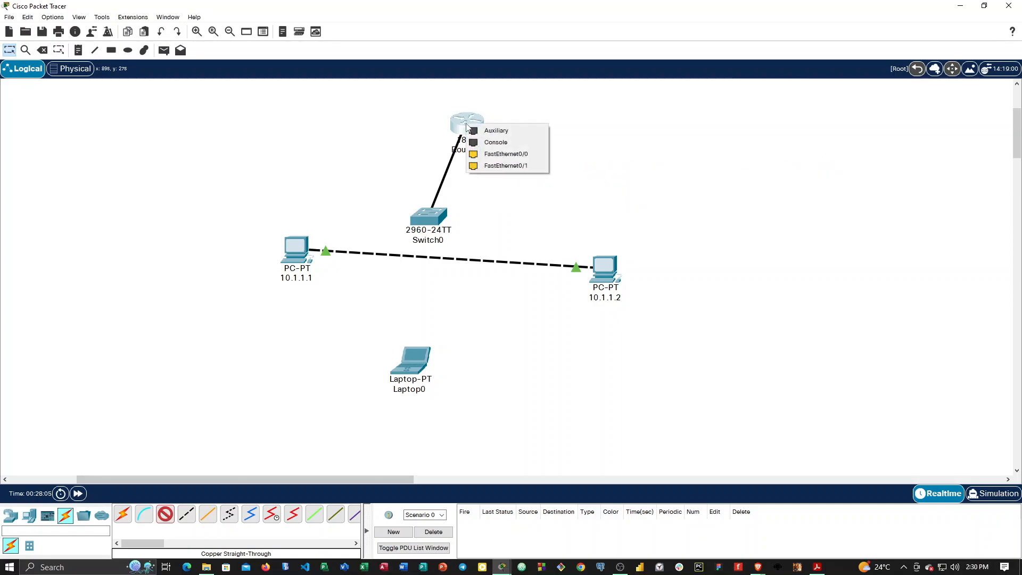
{"action": "left_click", "coordinate": [488, 154]}
{"action": "left_click_drag", "start_coordinate": [465, 130], "coordinate": [615, 136]}
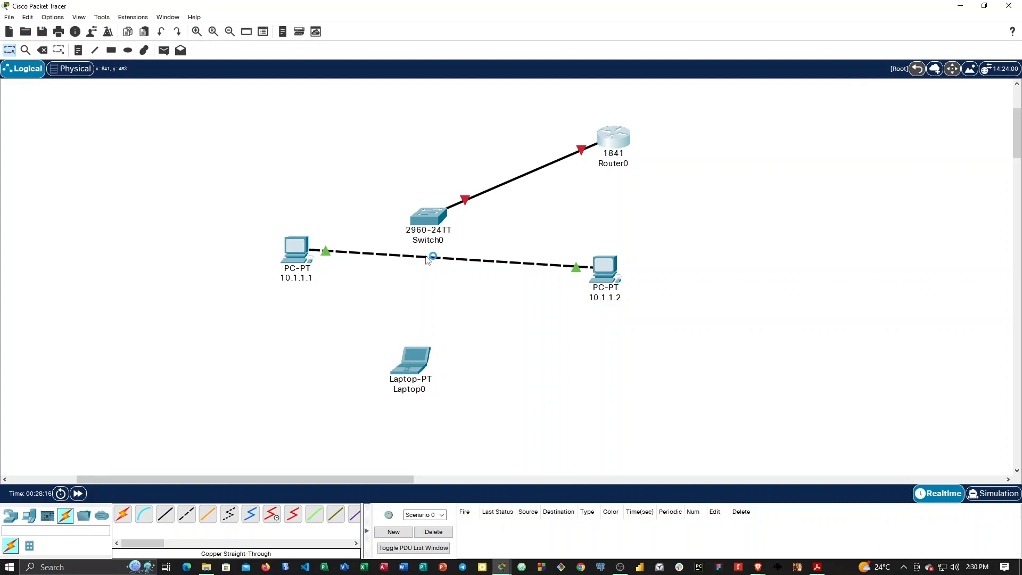
{"action": "left_click", "coordinate": [43, 50]}
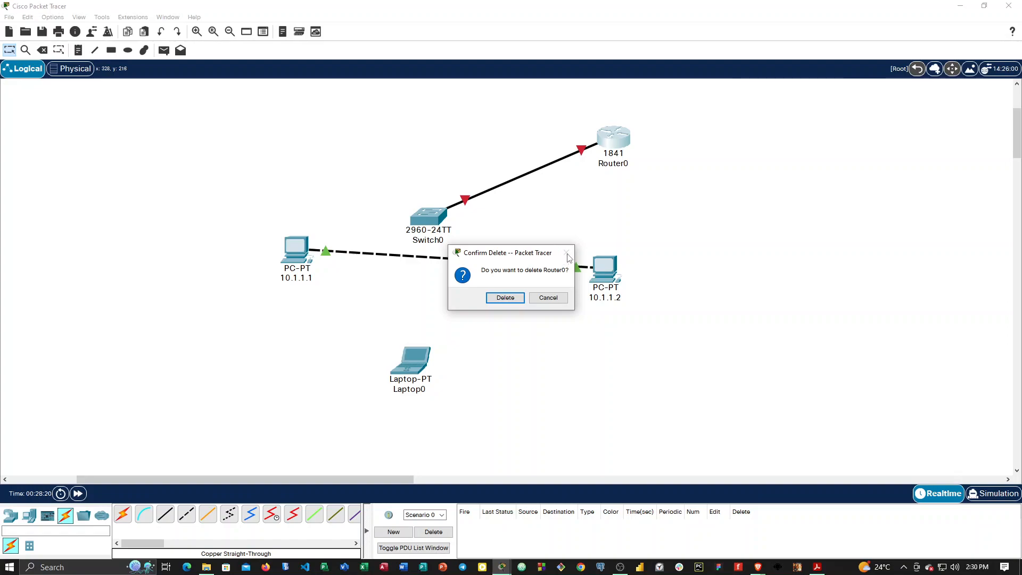
{"action": "left_click", "coordinate": [547, 297]}
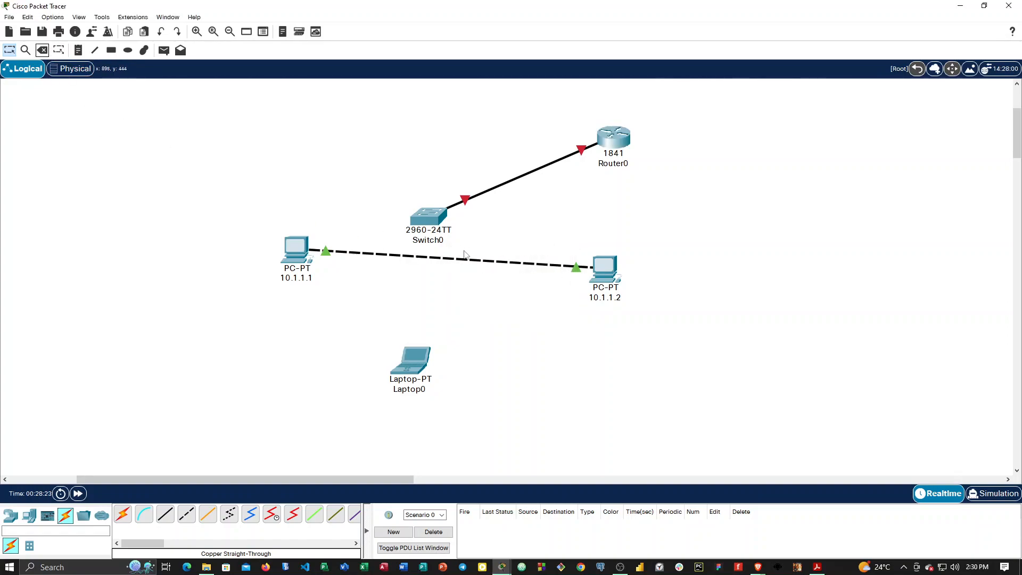
{"action": "left_click", "coordinate": [290, 256]}
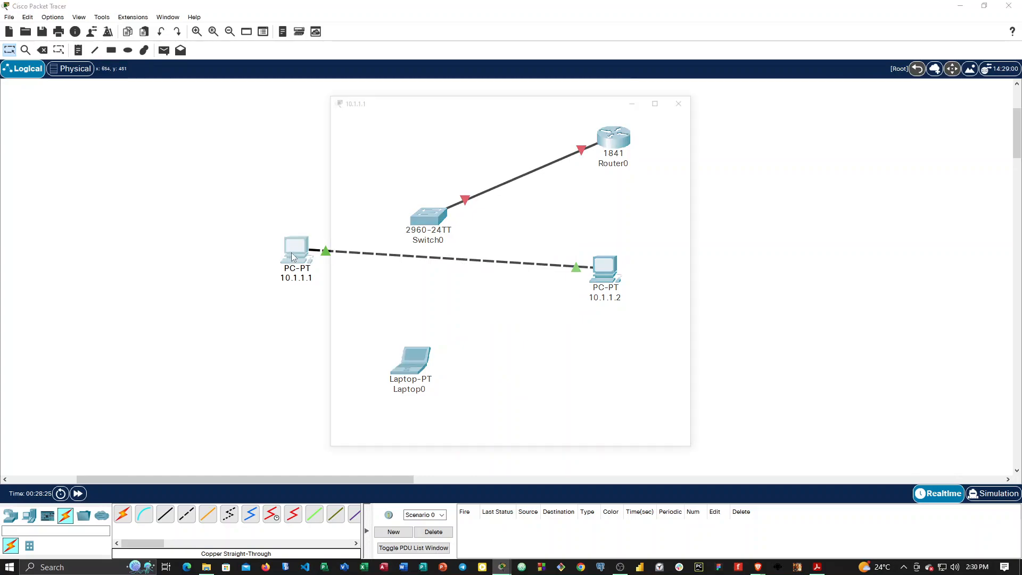
{"action": "left_click", "coordinate": [685, 97]}
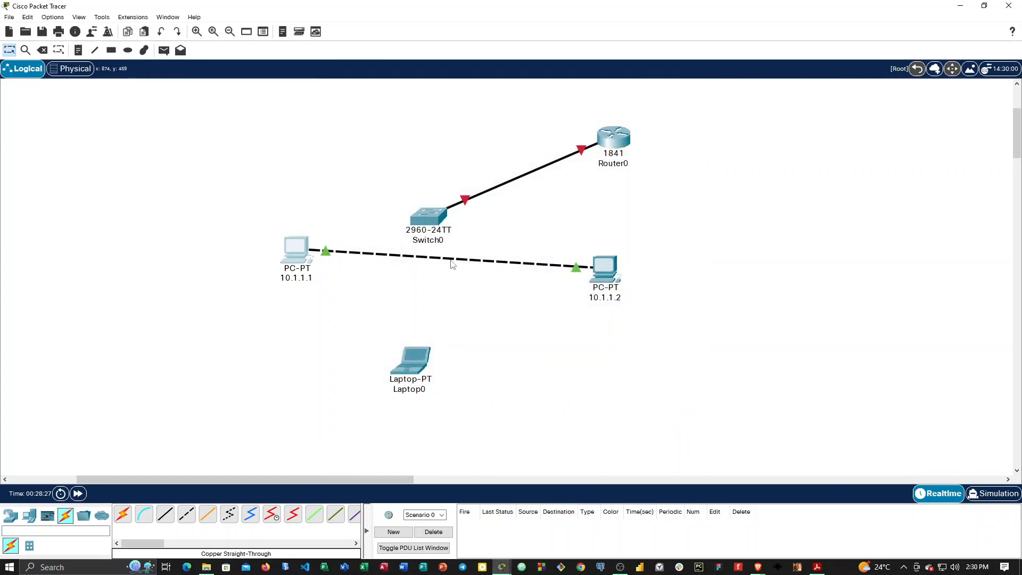
{"action": "key", "text": "Delete"}
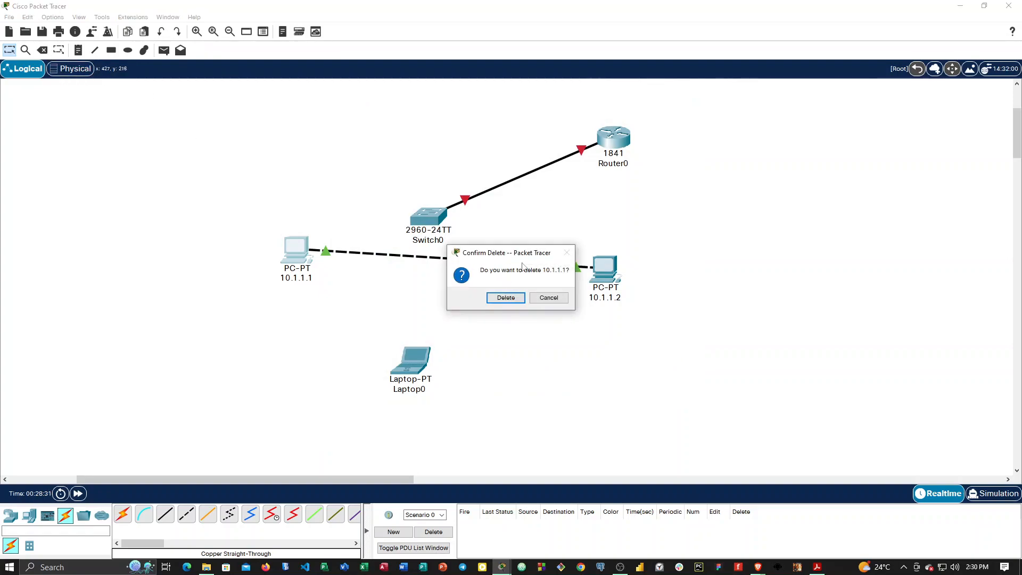
{"action": "left_click", "coordinate": [534, 300]}
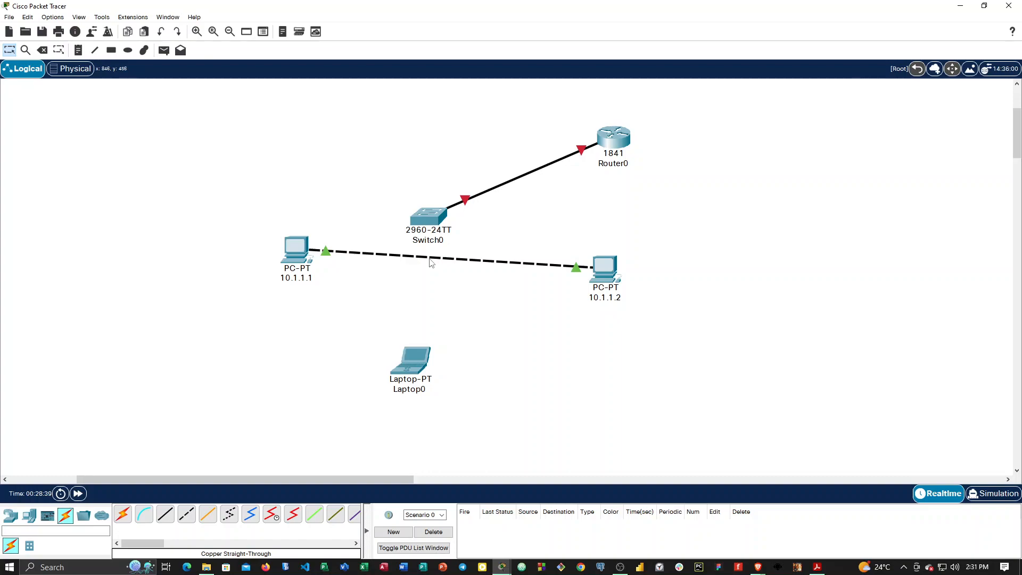
Move PC 10.1.1.1 down level with PC 10.1.1.2 and delete the crossover link between the two PCs.
{"action": "left_click_drag", "start_coordinate": [301, 253], "coordinate": [300, 273]}
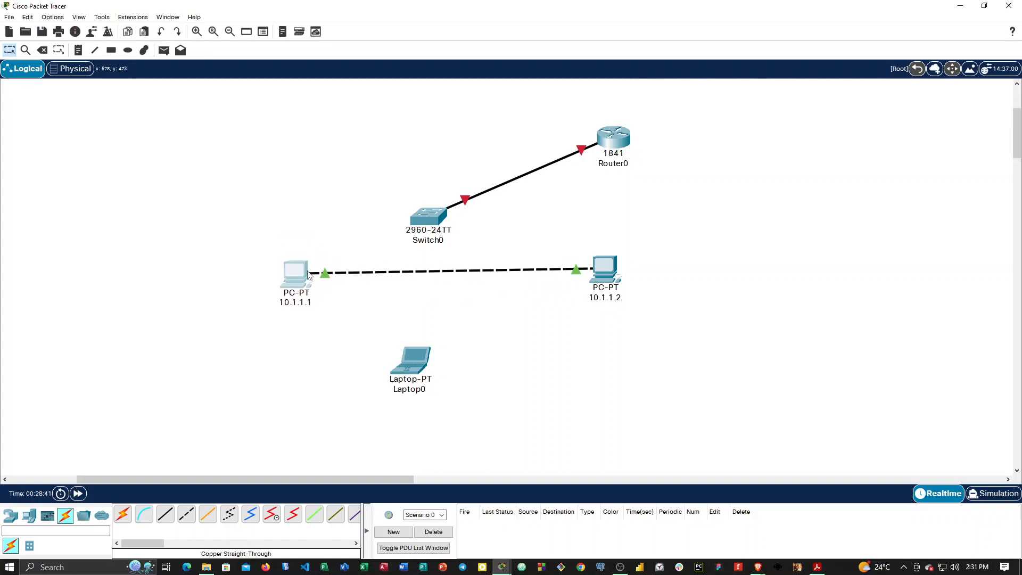
{"action": "left_click", "coordinate": [43, 51]}
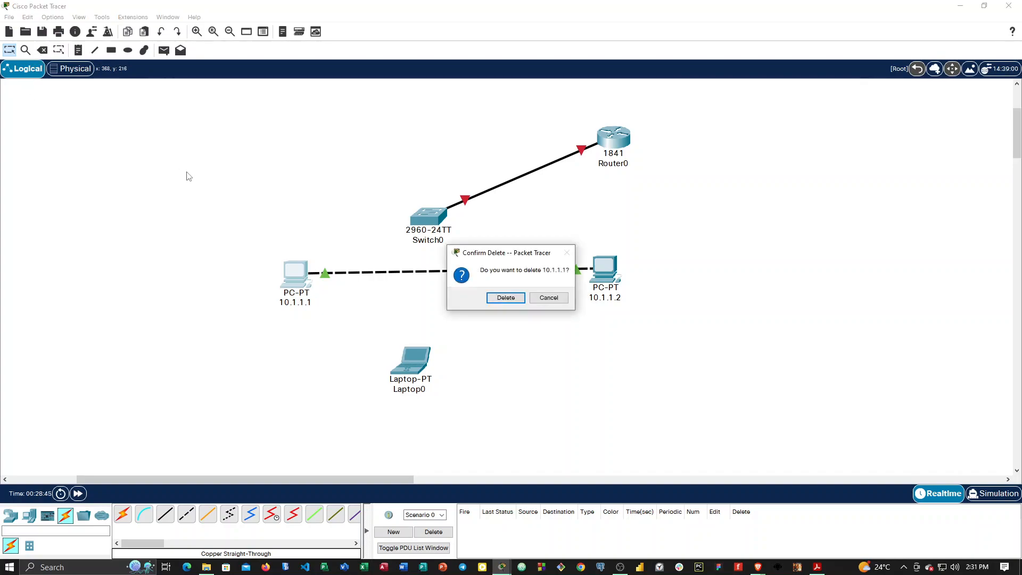
{"action": "left_click", "coordinate": [543, 300]}
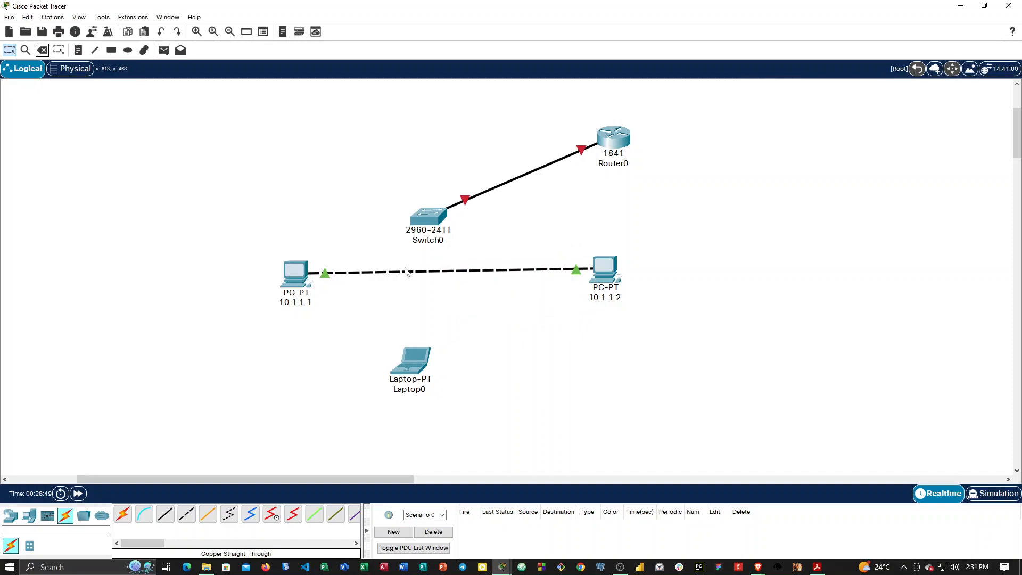
{"action": "left_click", "coordinate": [29, 52]}
{"action": "left_click", "coordinate": [40, 53]}
{"action": "left_click", "coordinate": [452, 274]}
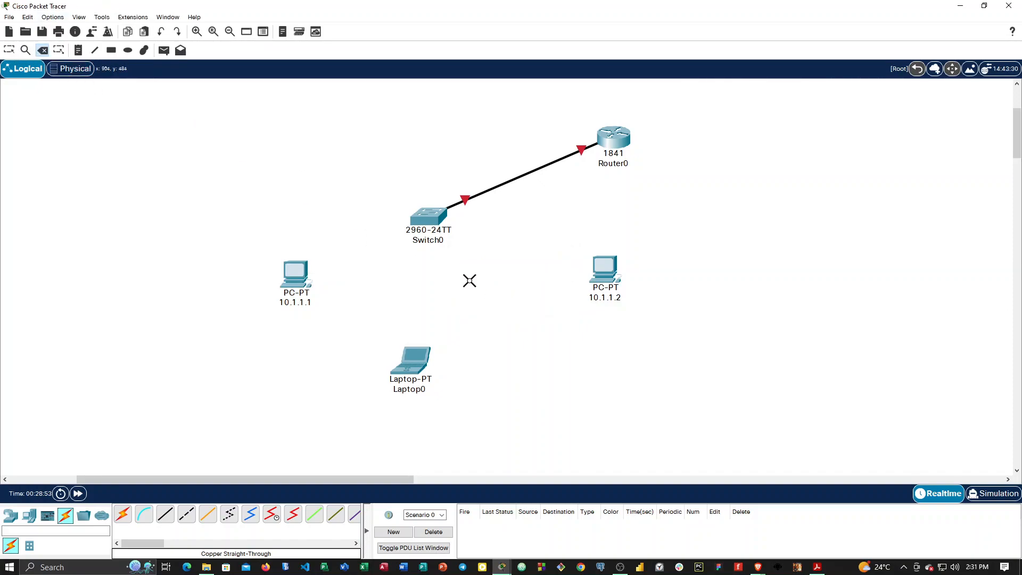
{"action": "left_click", "coordinate": [10, 51]}
Connect FastEthernet0 of PC 10.1.1.1 to the switch's FastEthernet0/2 with a copper straight-through cable.
{"action": "left_click", "coordinate": [166, 513]}
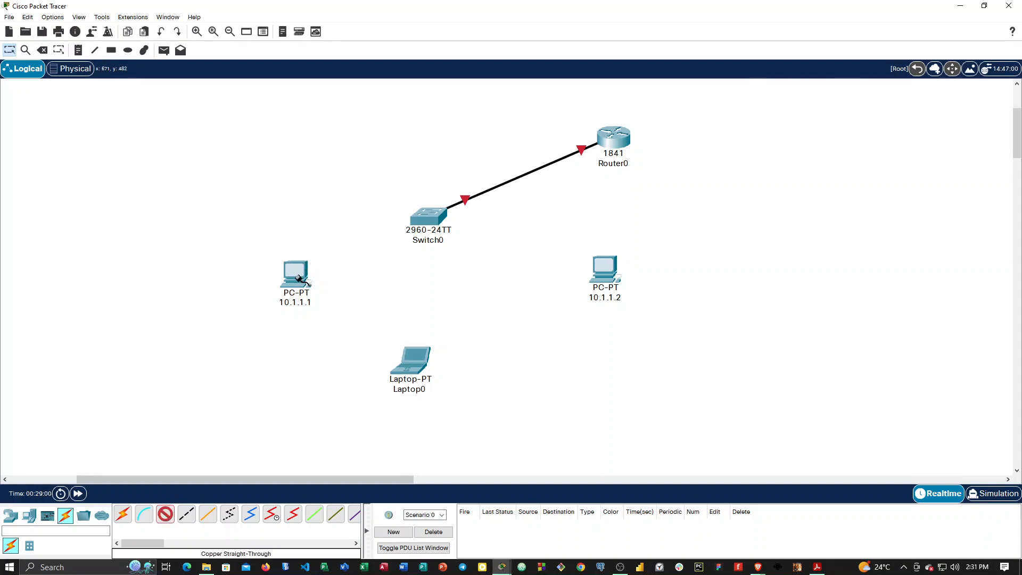
{"action": "left_click", "coordinate": [299, 277]}
{"action": "left_click", "coordinate": [347, 320]}
{"action": "left_click", "coordinate": [426, 221]}
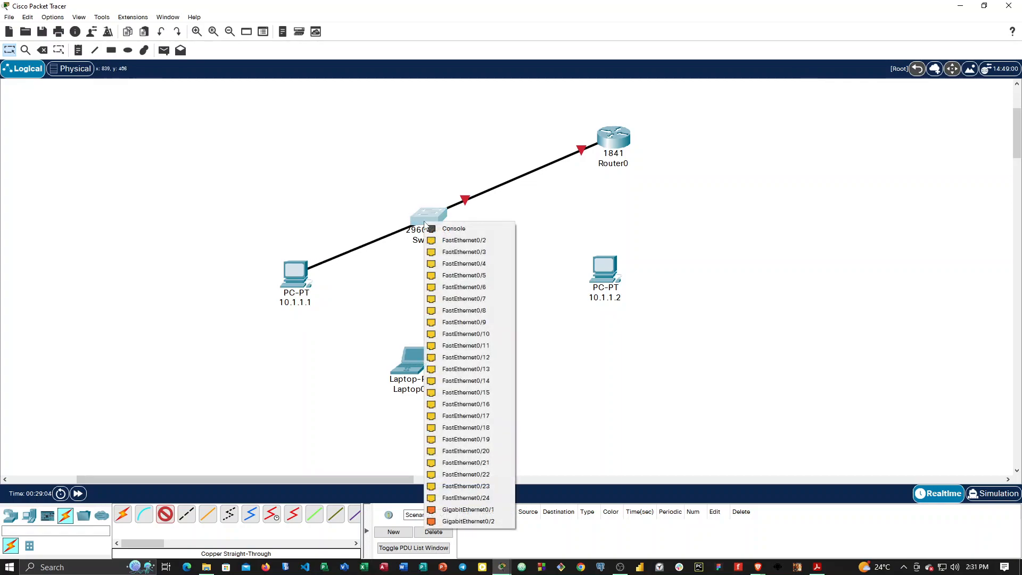
{"action": "left_click", "coordinate": [460, 240]}
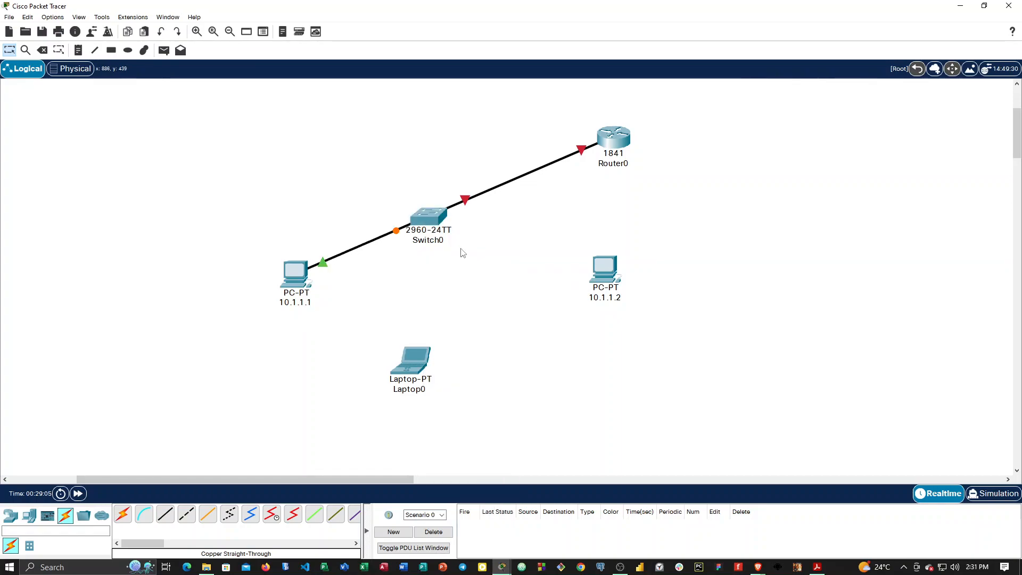
Connect the switch's FastEthernet0/3 to FastEthernet0 of PC 10.1.1.2 with a copper straight-through cable.
{"action": "left_click", "coordinate": [165, 516]}
{"action": "left_click", "coordinate": [435, 220]}
{"action": "left_click", "coordinate": [469, 236]}
{"action": "left_click", "coordinate": [607, 270]}
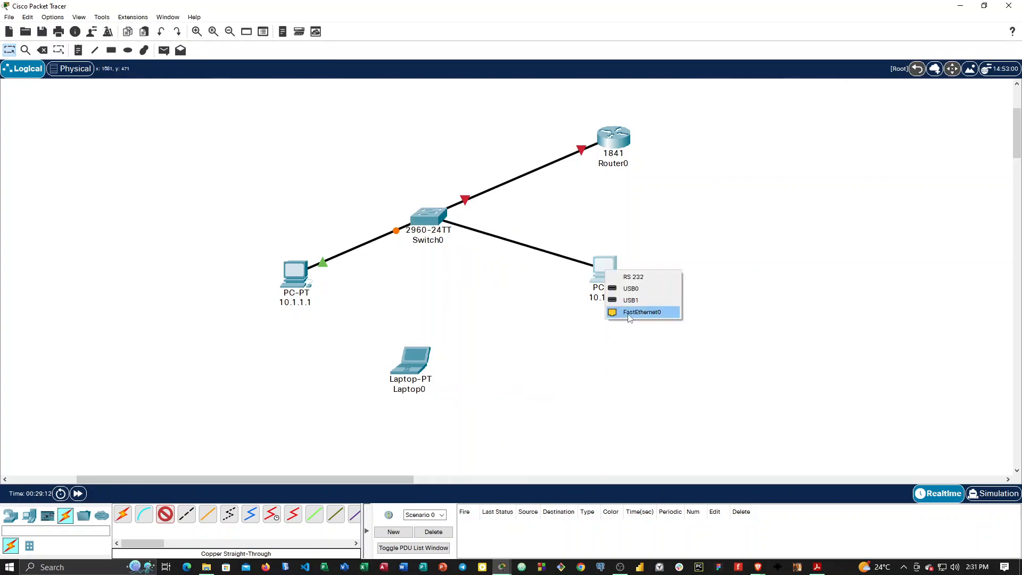
{"action": "left_click", "coordinate": [642, 312]}
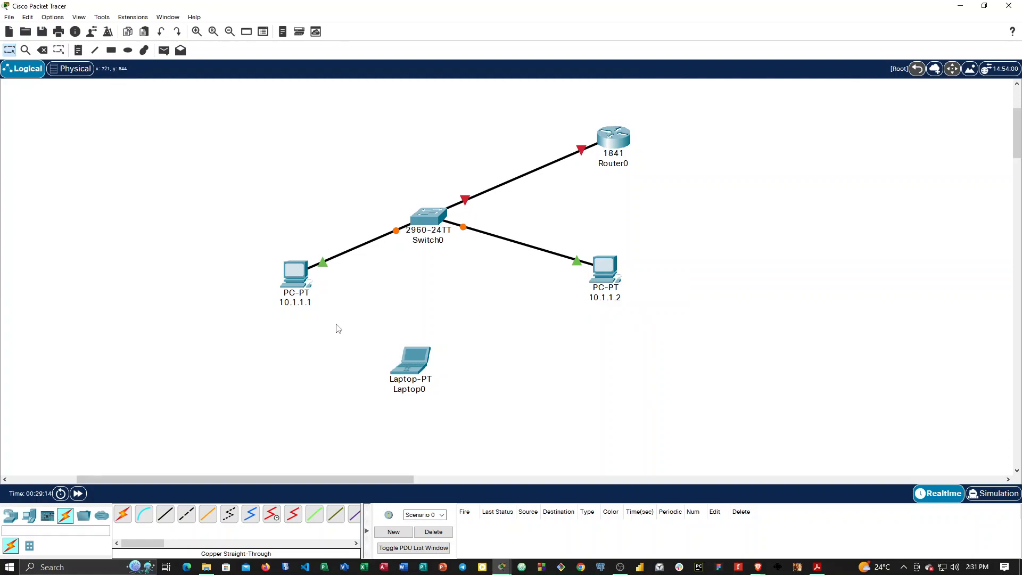
Arrange the topology with the switch between the two PCs, the router straight above it and the laptop straight below it.
{"action": "left_click_drag", "start_coordinate": [422, 223], "coordinate": [440, 279]}
{"action": "left_click_drag", "start_coordinate": [616, 139], "coordinate": [450, 111]}
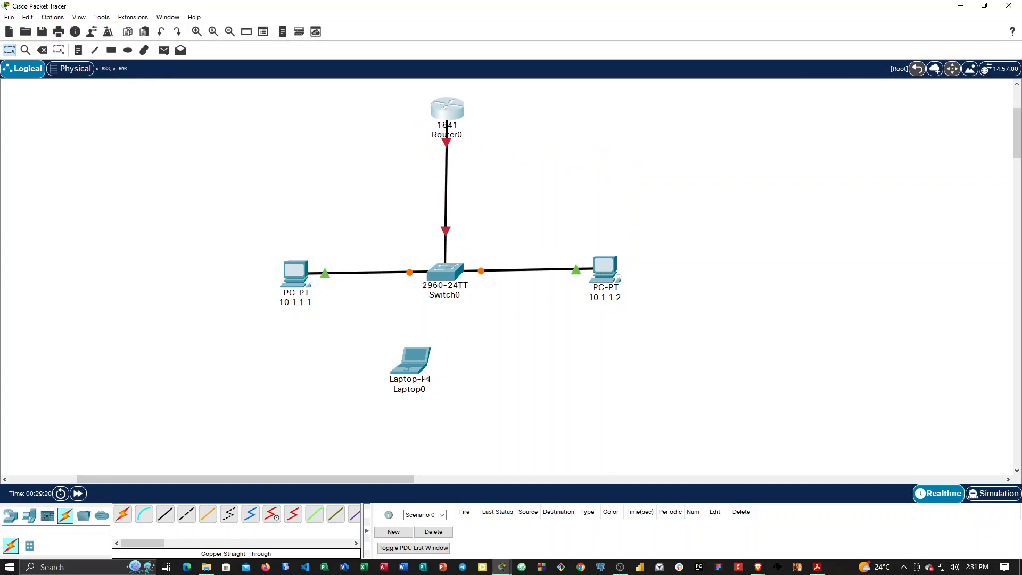
{"action": "left_click_drag", "start_coordinate": [410, 370], "coordinate": [449, 391]}
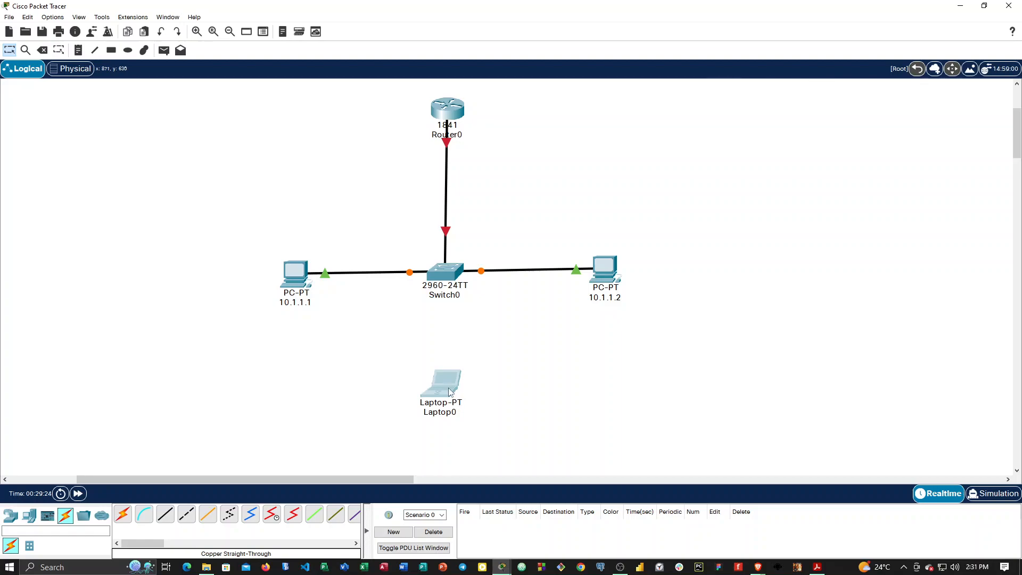
{"action": "left_click", "coordinate": [450, 391]}
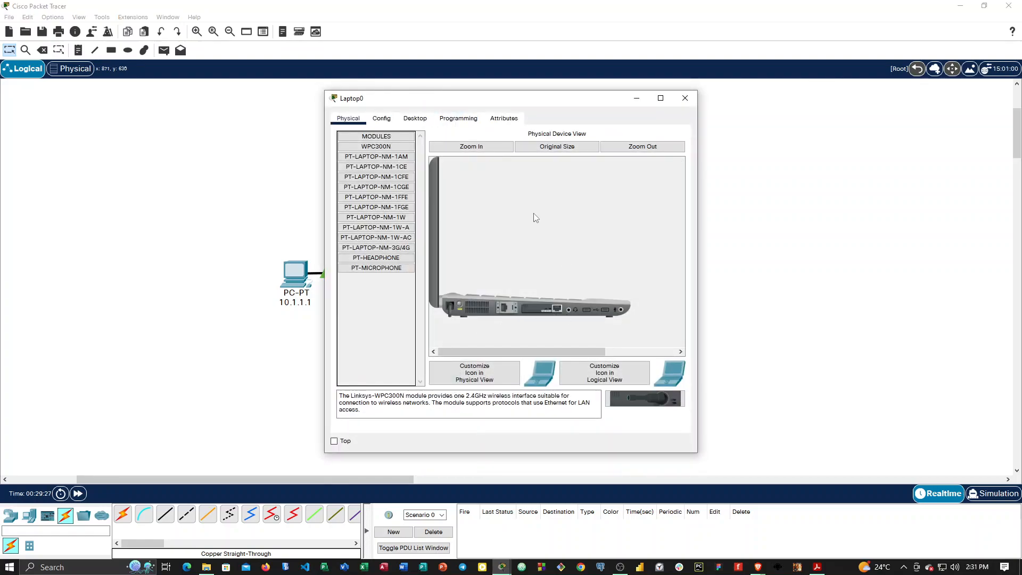
{"action": "left_click", "coordinate": [685, 98]}
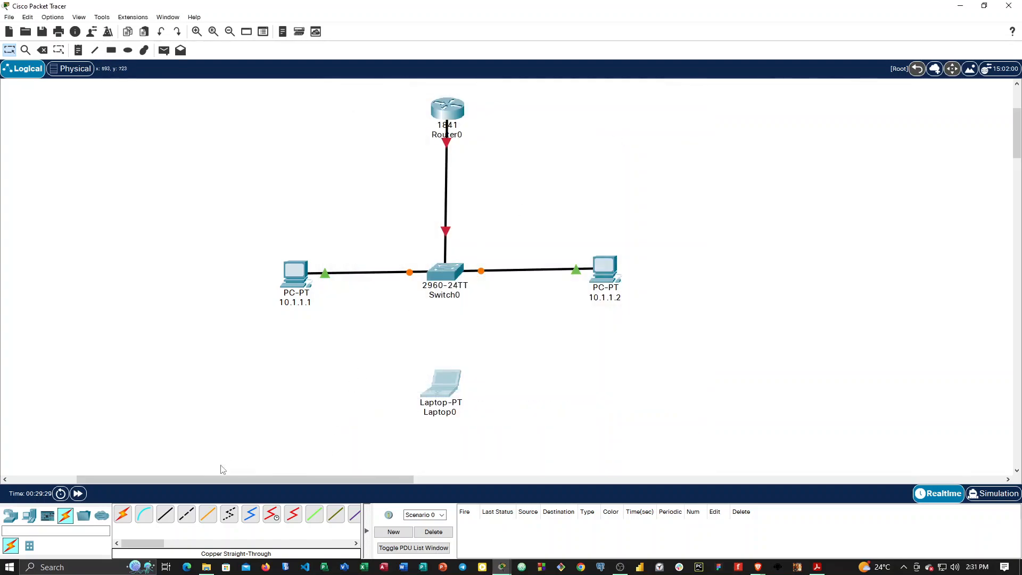
Connect the laptop's FastEthernet0 to the switch's FastEthernet0/5 with a copper straight-through cable.
{"action": "left_click", "coordinate": [165, 514]}
{"action": "left_click", "coordinate": [452, 385]}
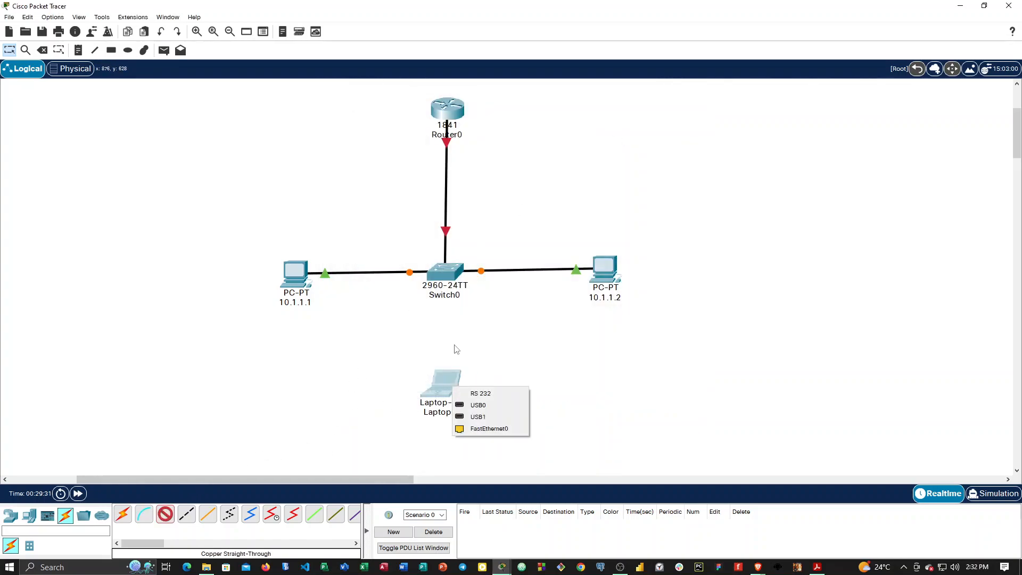
{"action": "left_click", "coordinate": [485, 428]}
{"action": "left_click", "coordinate": [449, 273]}
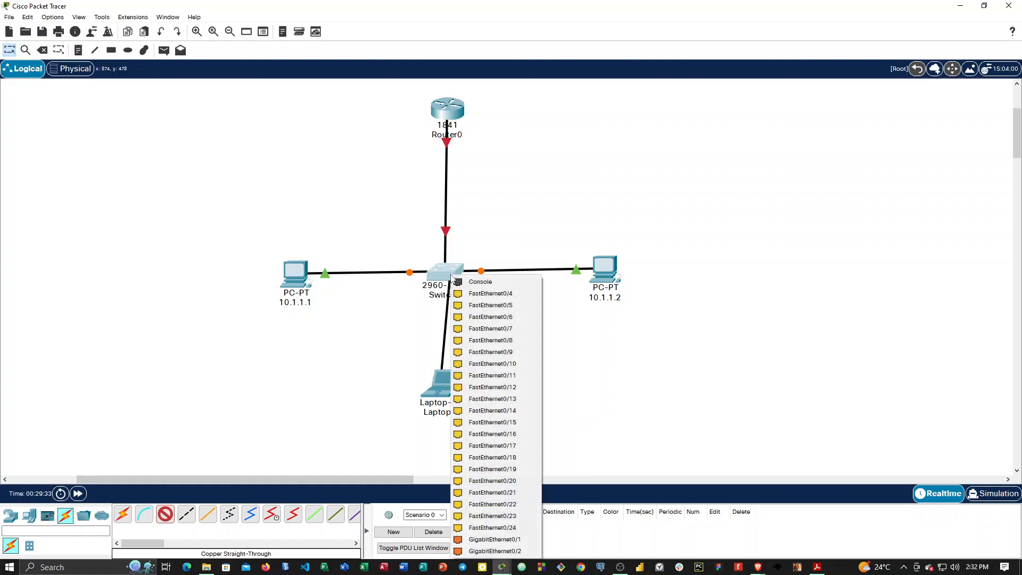
{"action": "left_click", "coordinate": [496, 306]}
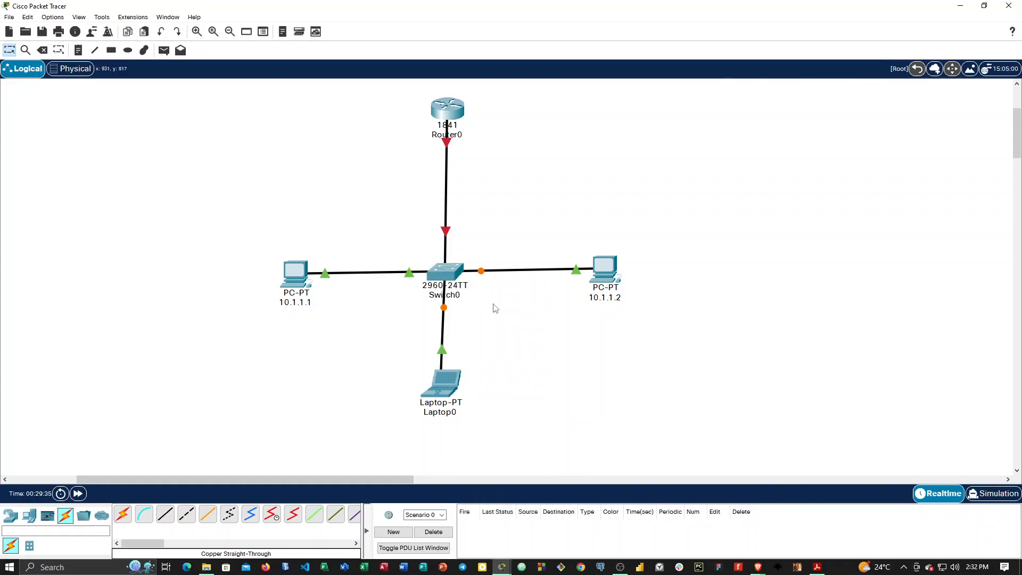
Spread the two PCs and the laptop farther away from the central switch.
{"action": "left_click_drag", "start_coordinate": [612, 270], "coordinate": [660, 291]}
{"action": "left_click_drag", "start_coordinate": [444, 384], "coordinate": [450, 411]}
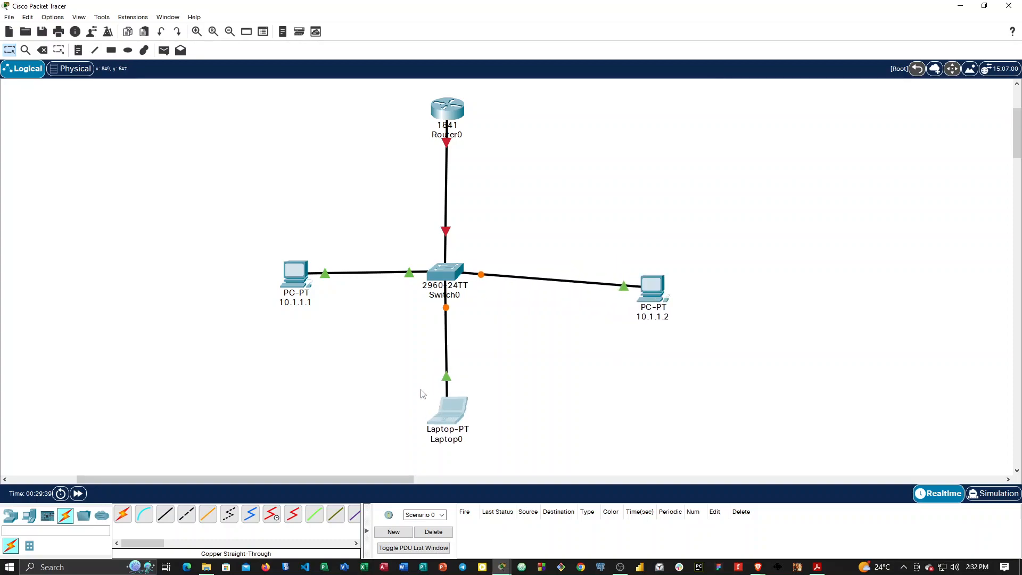
{"action": "left_click_drag", "start_coordinate": [301, 282], "coordinate": [286, 295]}
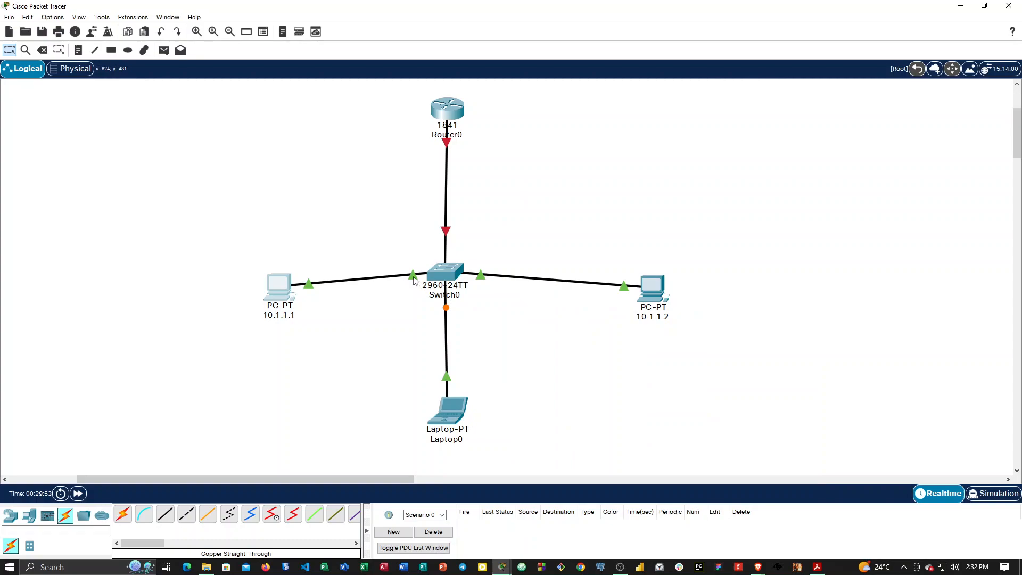
Inspect PC 10.1.1.1 and the router for their available tables and the state of the router's ports.
{"action": "mouse_move", "coordinate": [415, 280]}
{"action": "left_click", "coordinate": [27, 51]}
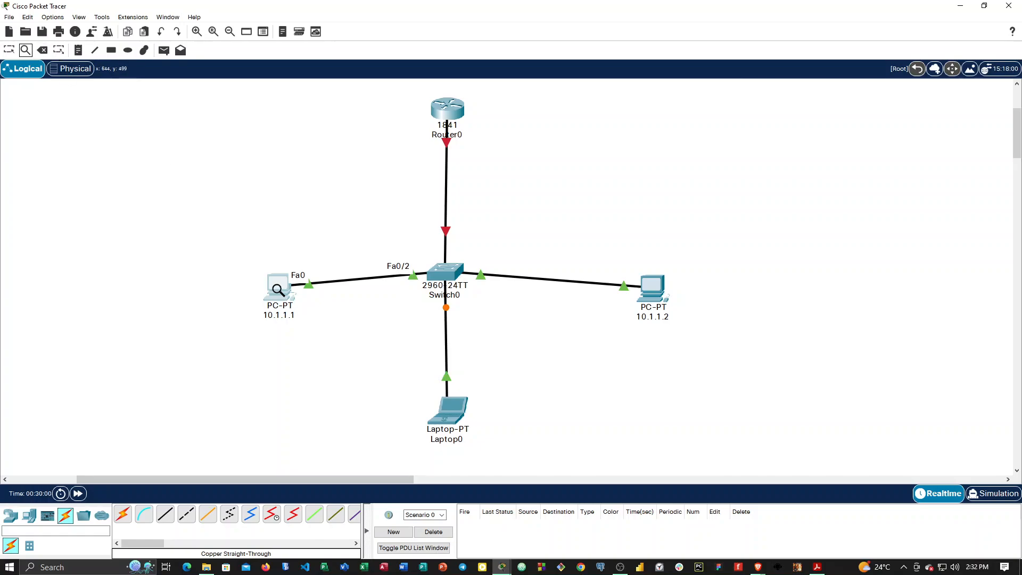
{"action": "left_click", "coordinate": [278, 293]}
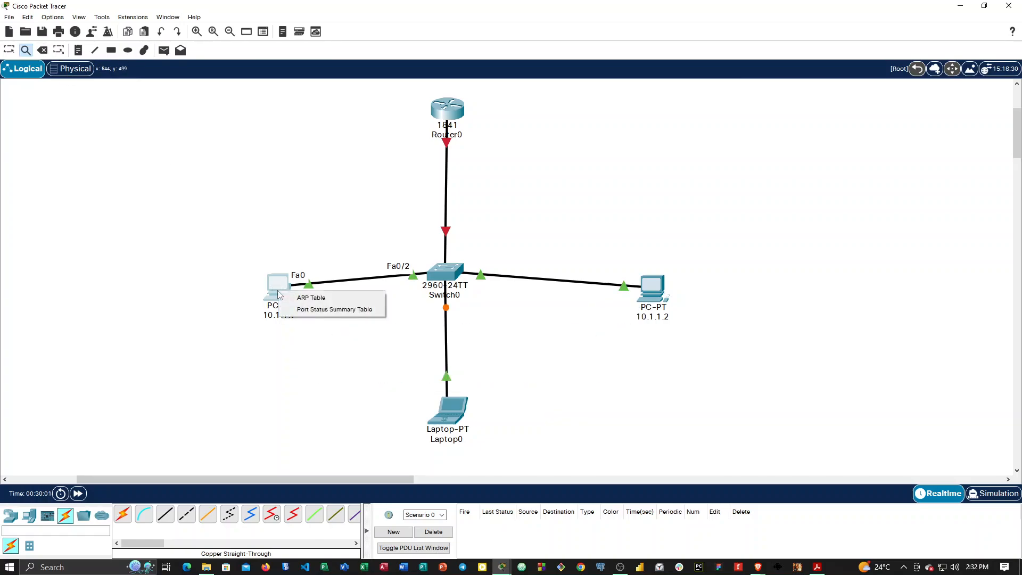
{"action": "left_click", "coordinate": [315, 251]}
{"action": "mouse_move", "coordinate": [275, 294]}
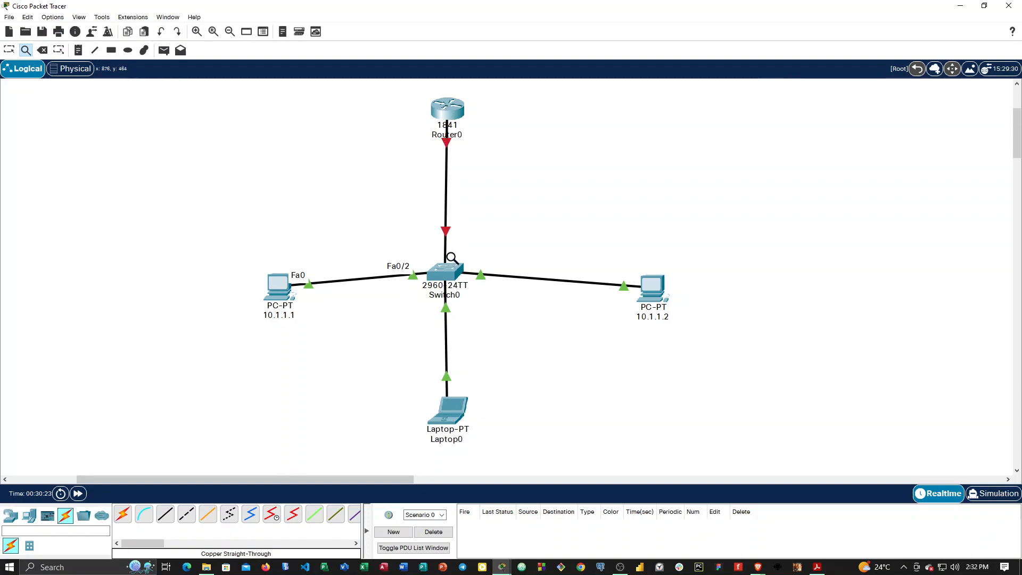
{"action": "left_click", "coordinate": [450, 111]}
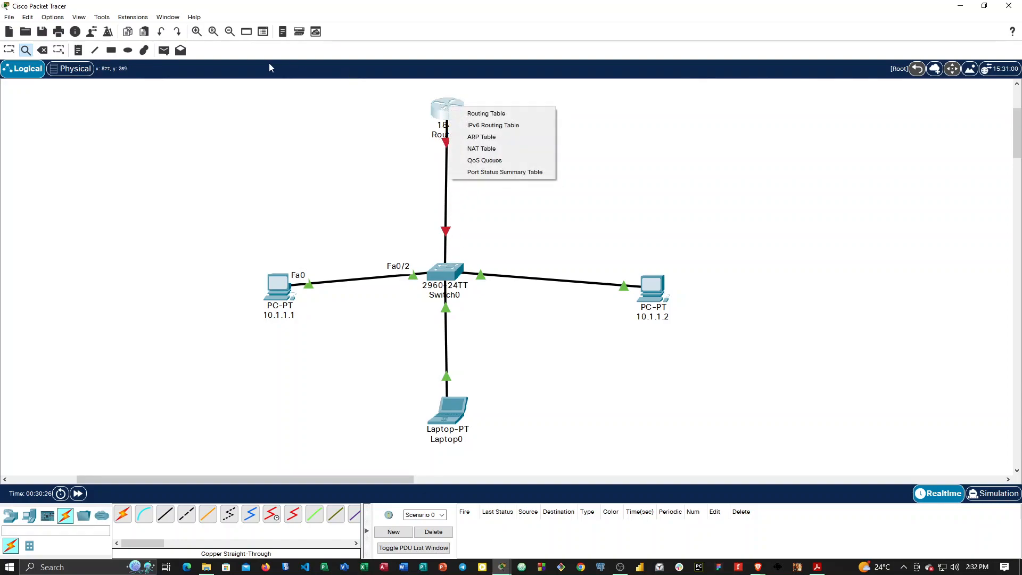
{"action": "left_click", "coordinate": [10, 50]}
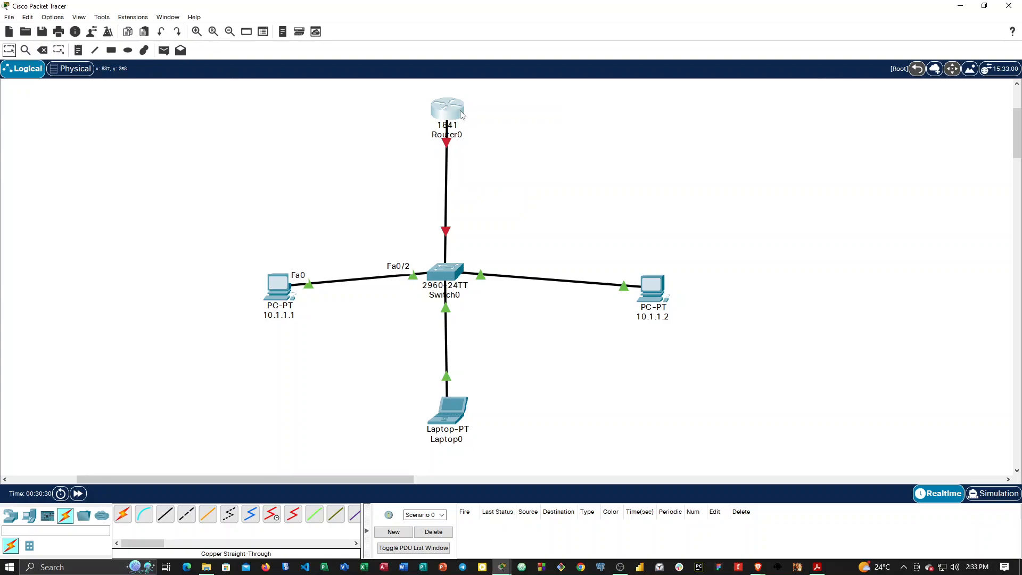
{"action": "mouse_move", "coordinate": [461, 114]}
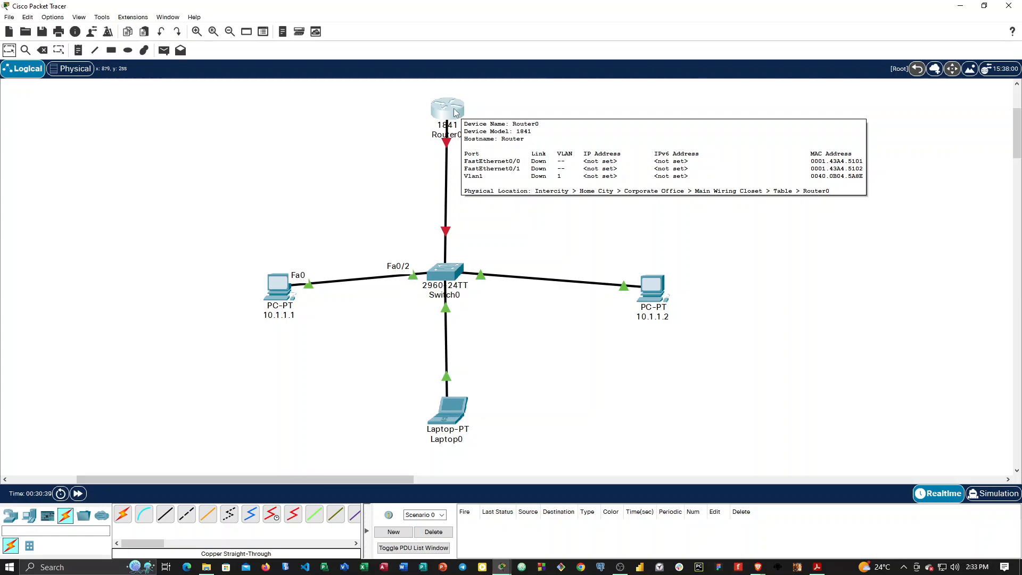
{"action": "key", "text": "Escape"}
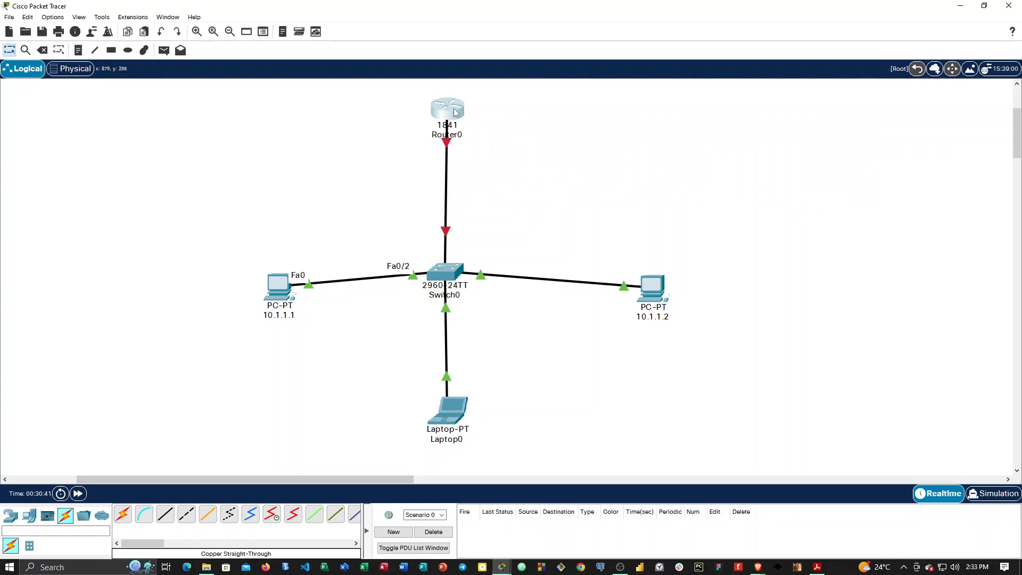
Turn on the router's FastEthernet0/0 port and review the equivalent commands in its command-line interface.
{"action": "left_click", "coordinate": [455, 112]}
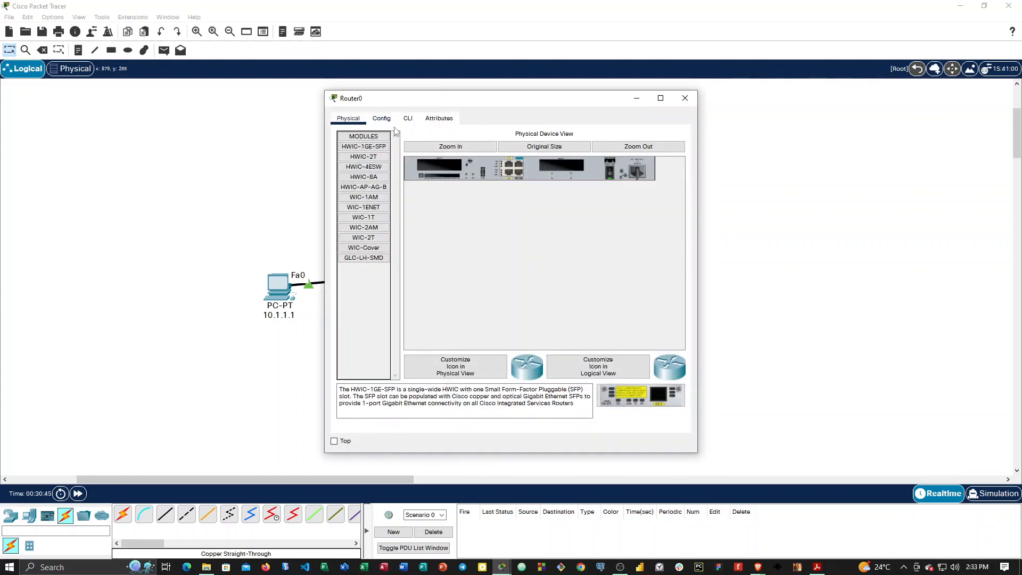
{"action": "left_click", "coordinate": [381, 118]}
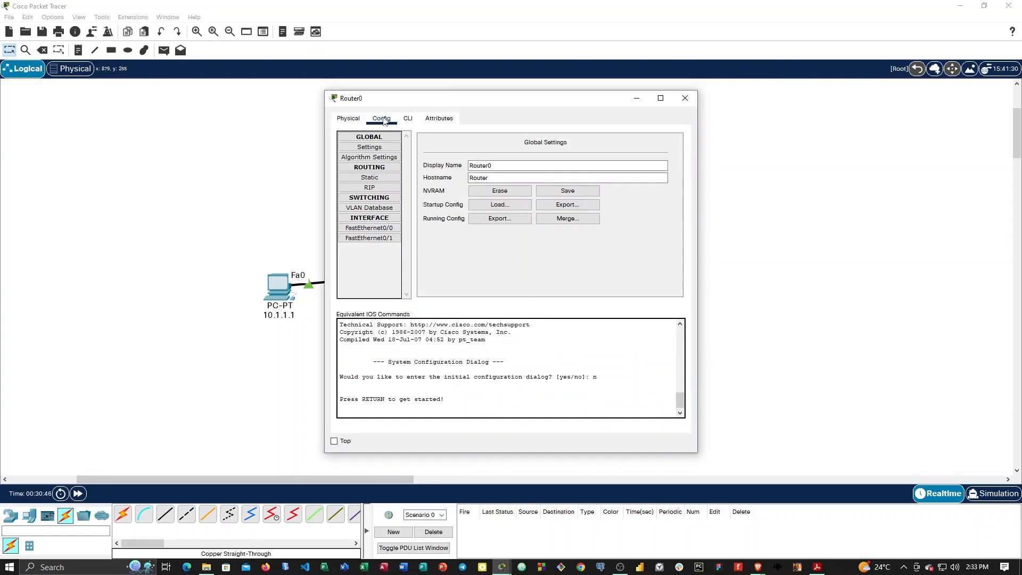
{"action": "left_click", "coordinate": [381, 229]}
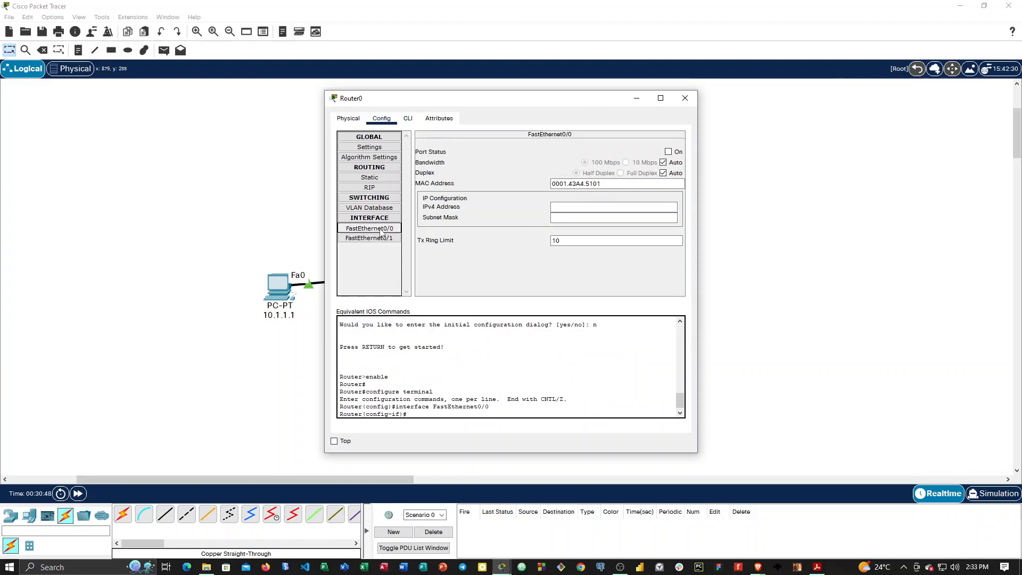
{"action": "left_click", "coordinate": [668, 152]}
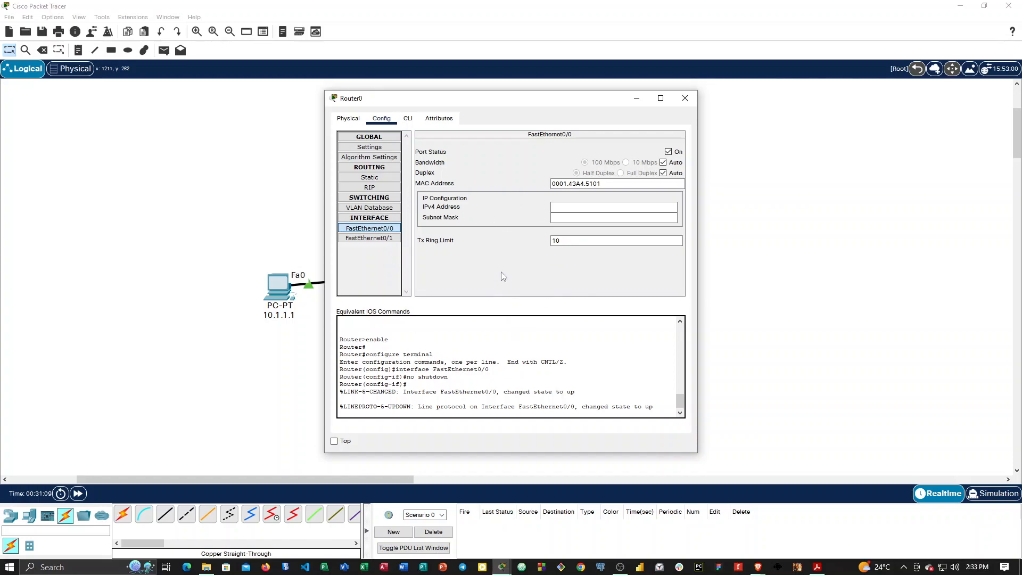
{"action": "left_click", "coordinate": [409, 120]}
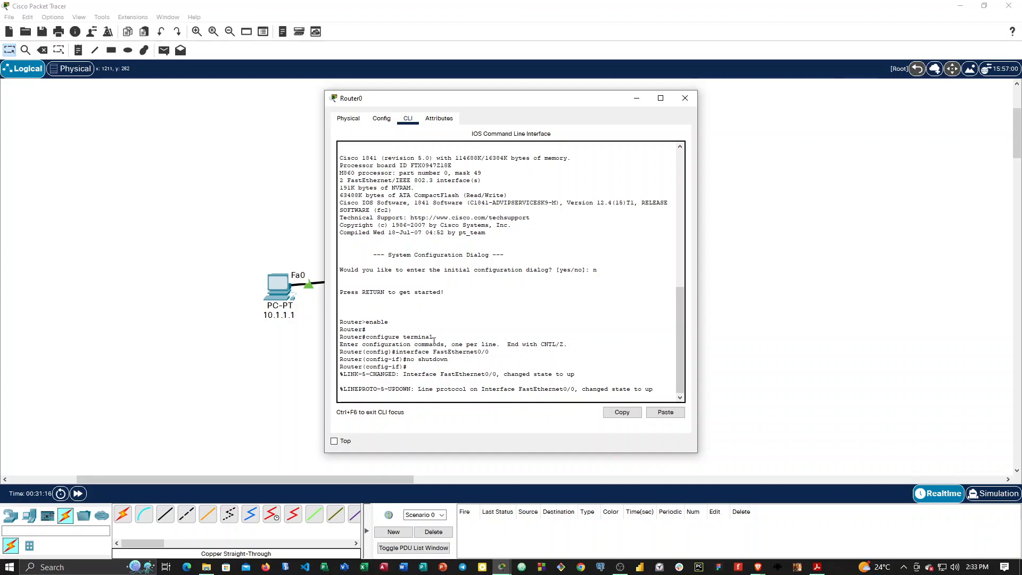
{"action": "left_click", "coordinate": [391, 119]}
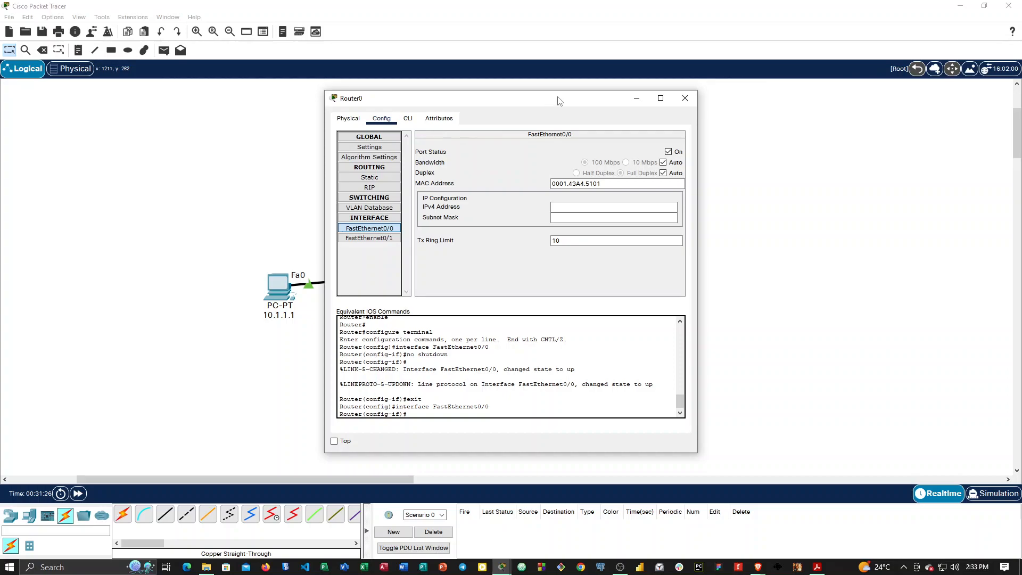
{"action": "left_click", "coordinate": [685, 100]}
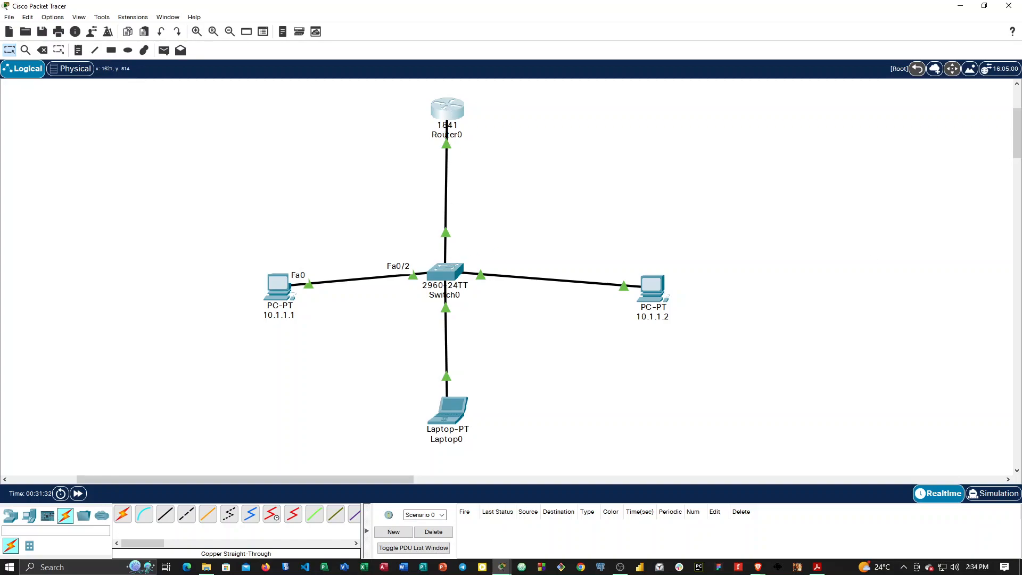
Assign IPv4 address 10.1.1.1 with subnet mask 255.0.0.0 to the router's FastEthernet0/0.
{"action": "key", "text": "alt+Tab"}
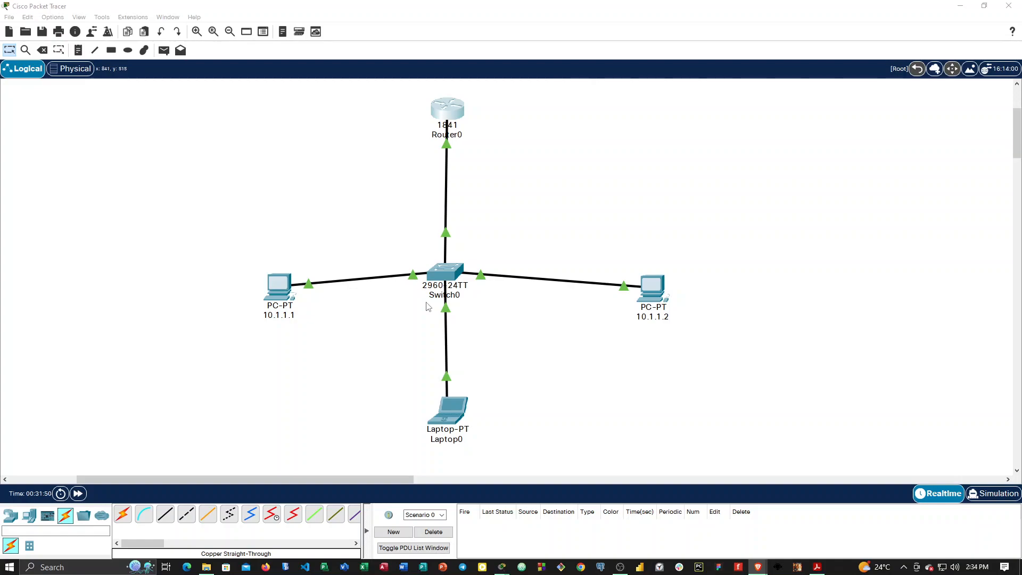
{"action": "left_click", "coordinate": [432, 121]}
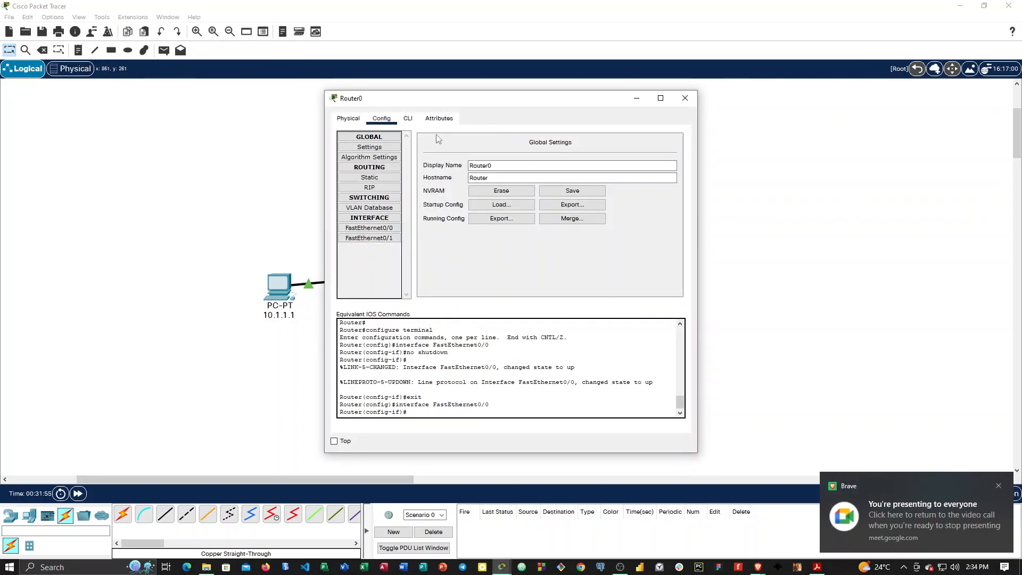
{"action": "left_click", "coordinate": [371, 179]}
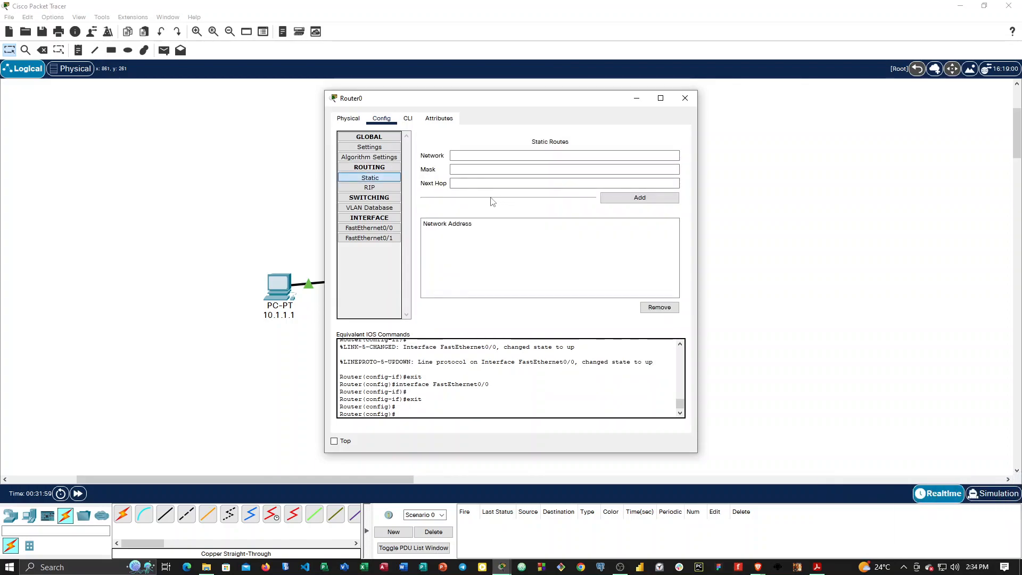
{"action": "left_click", "coordinate": [380, 229]}
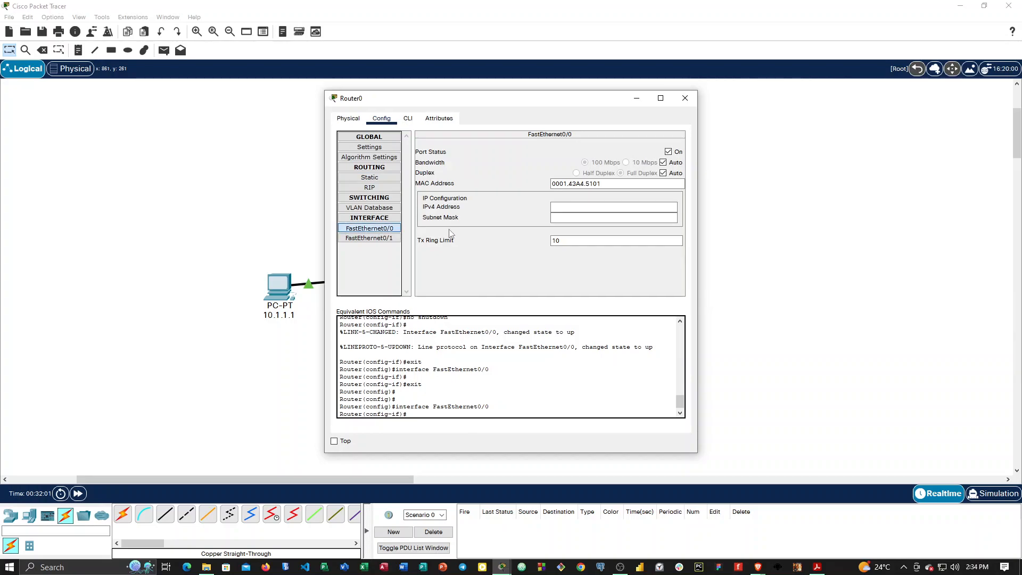
{"action": "left_click", "coordinate": [570, 207]}
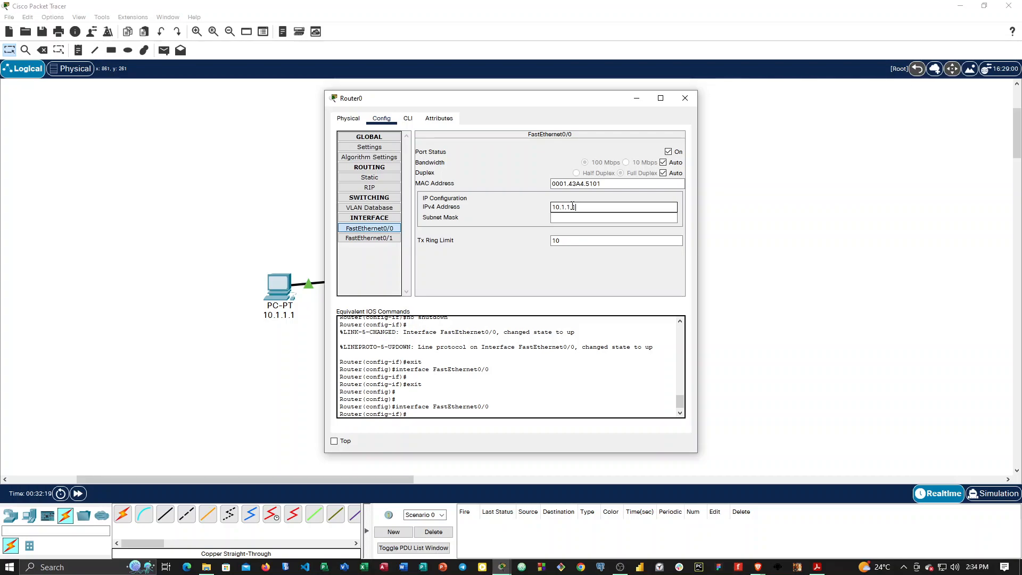
{"action": "type", "text": ".1"}
{"action": "left_click", "coordinate": [572, 217]}
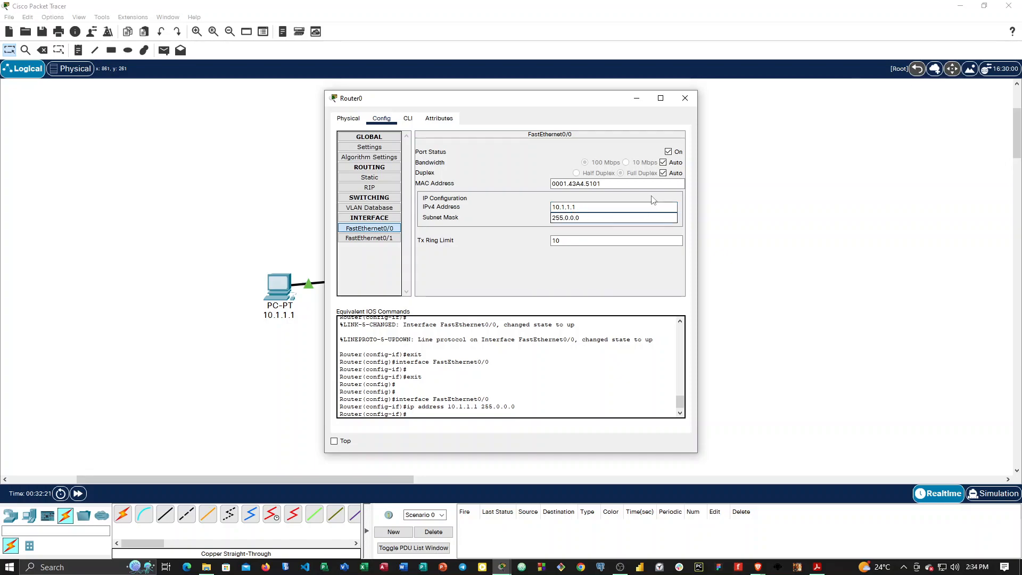
{"action": "left_click", "coordinate": [685, 98]}
Rename PC 10.1.1.1 as 10.1.1.3 and set its FastEthernet0 IPv4 address to 10.1.1.3.
{"action": "left_click", "coordinate": [286, 296]}
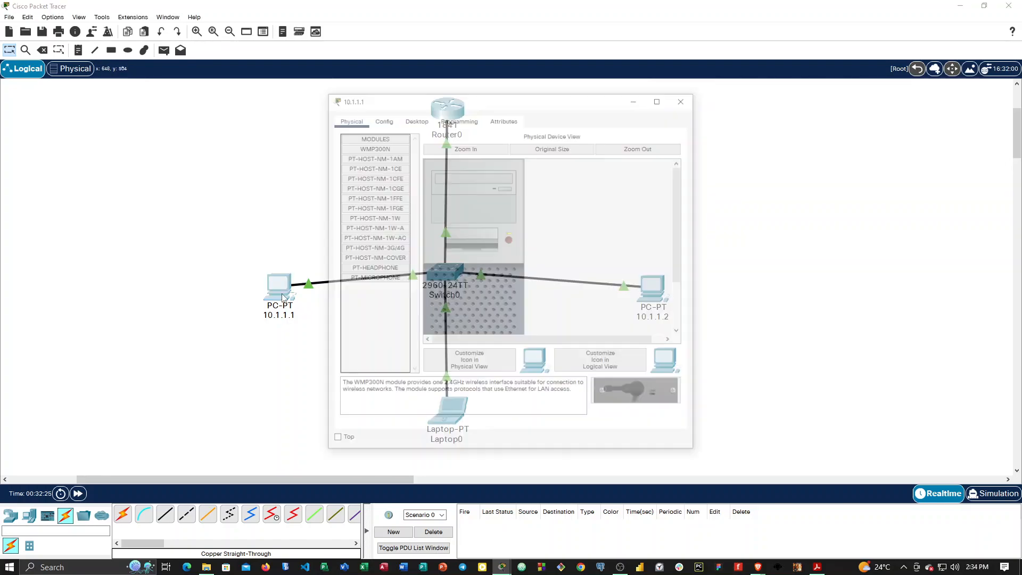
{"action": "left_click", "coordinate": [382, 119]}
{"action": "left_click", "coordinate": [496, 165]}
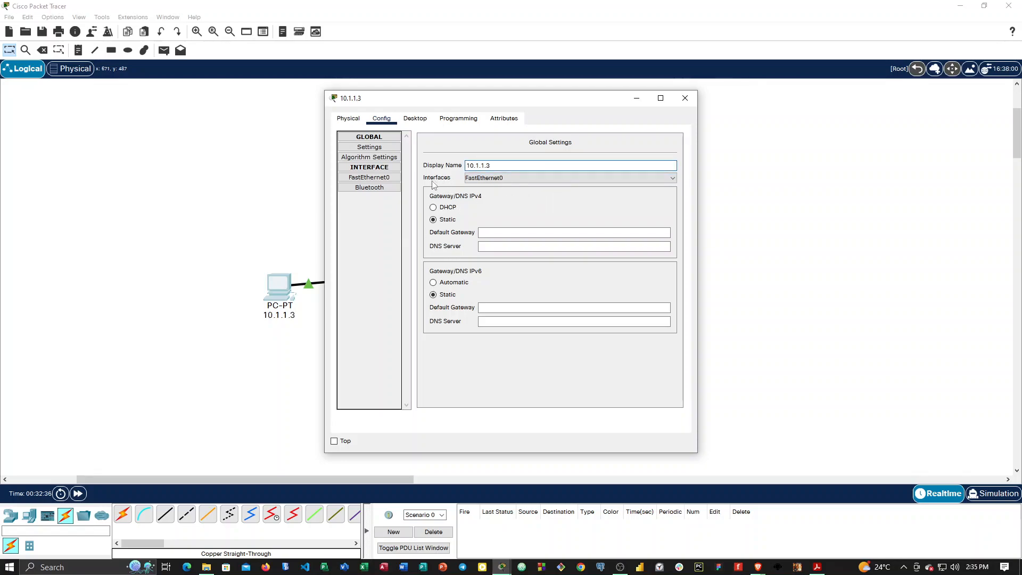
{"action": "left_click", "coordinate": [368, 177]}
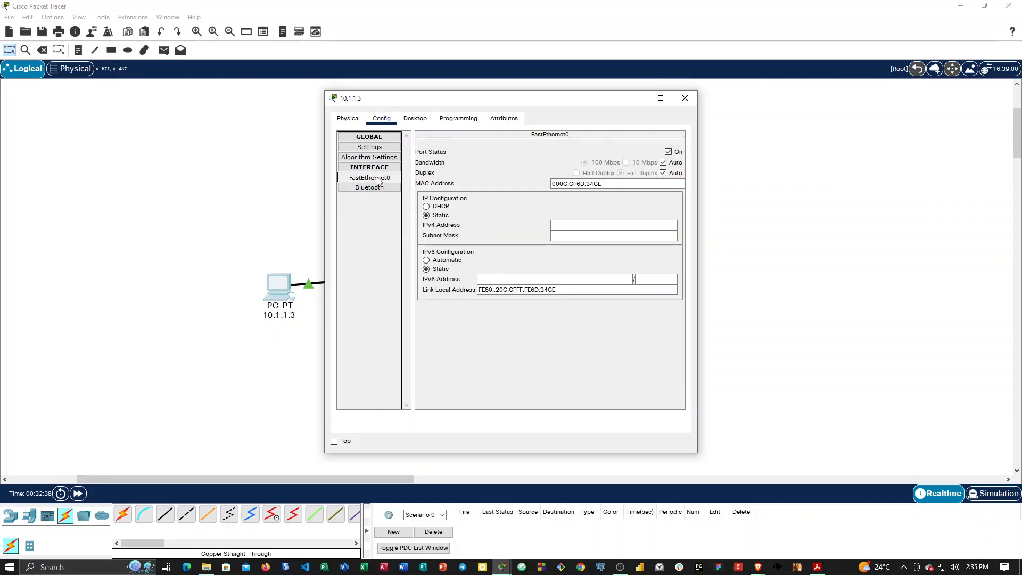
{"action": "left_click", "coordinate": [569, 225]}
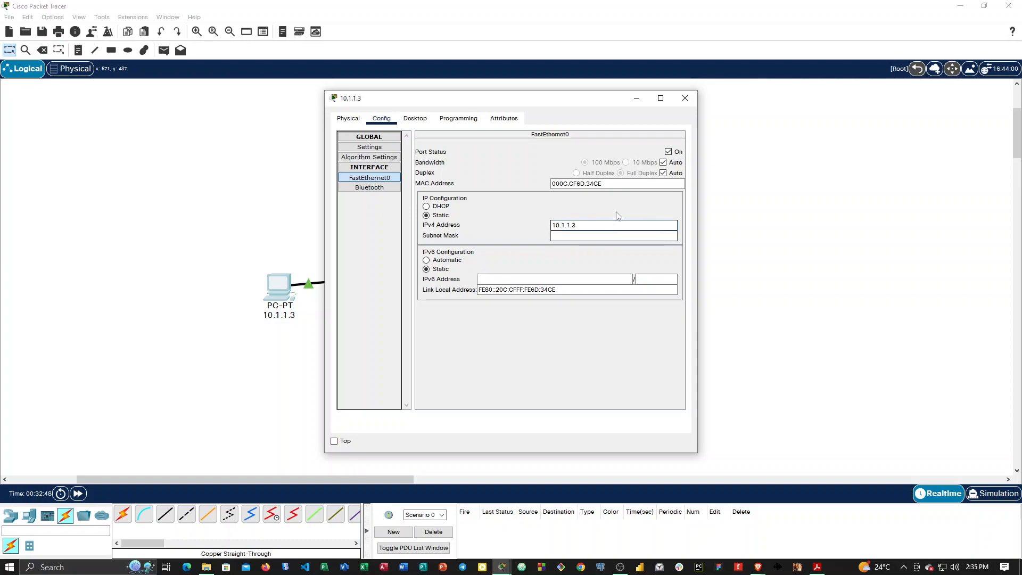
{"action": "left_click", "coordinate": [685, 99]}
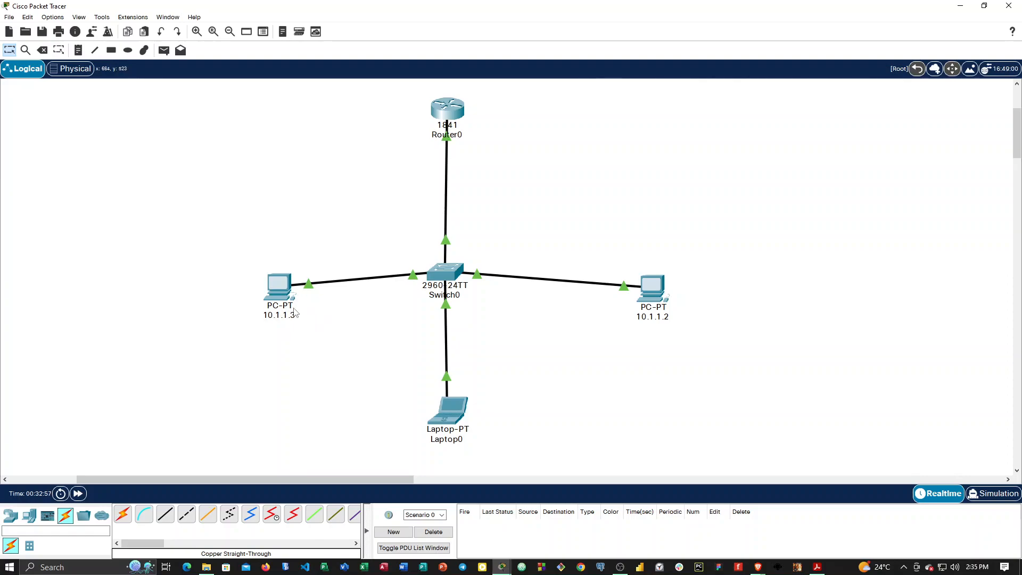
Check the address details of PC 10.1.1.3 and move it farther from the switch, roughly level with it.
{"action": "mouse_move", "coordinate": [295, 313]}
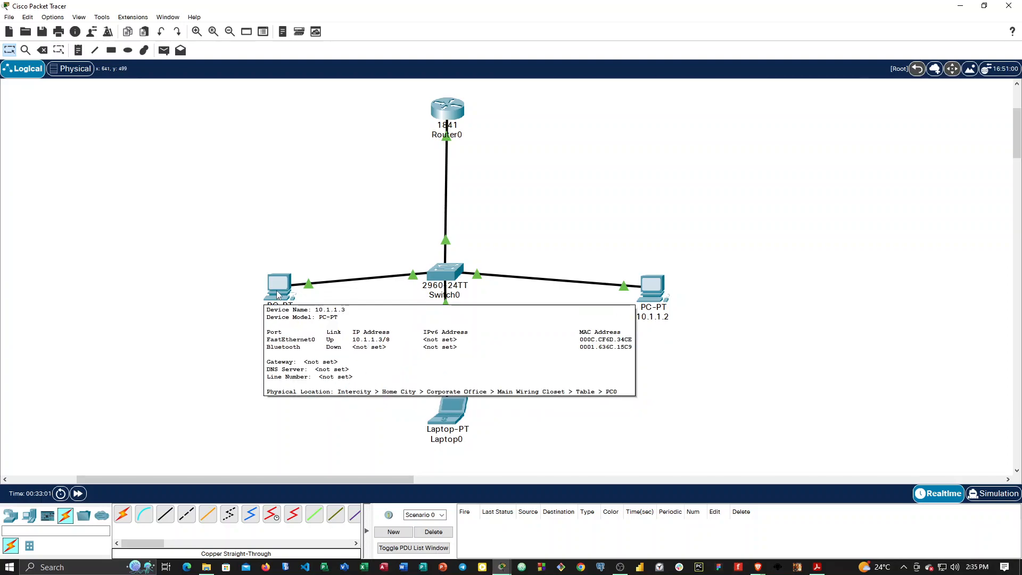
{"action": "left_click_drag", "start_coordinate": [279, 293], "coordinate": [225, 271]}
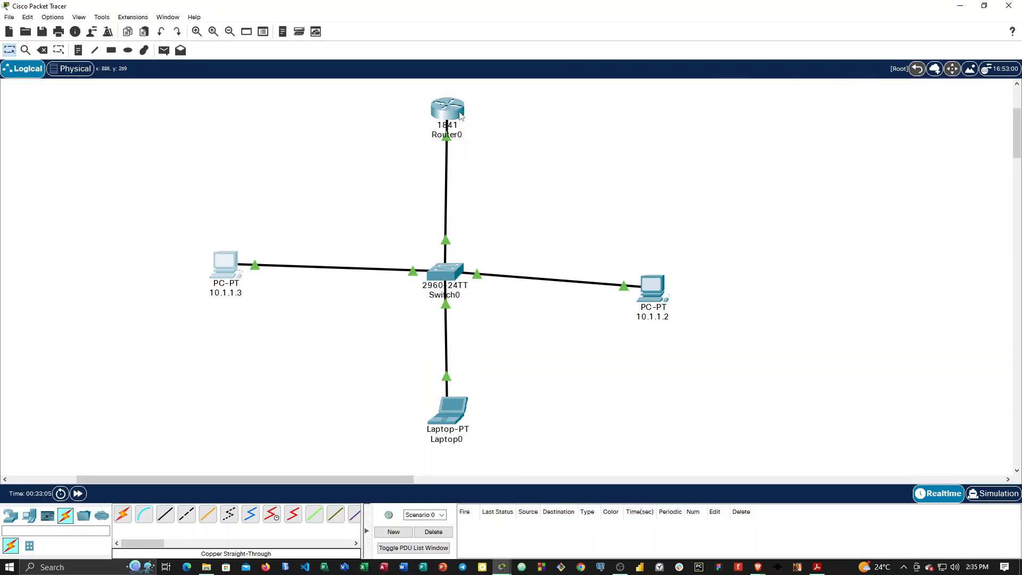
{"action": "mouse_move", "coordinate": [461, 114]}
{"action": "left_click_drag", "start_coordinate": [230, 263], "coordinate": [228, 275]}
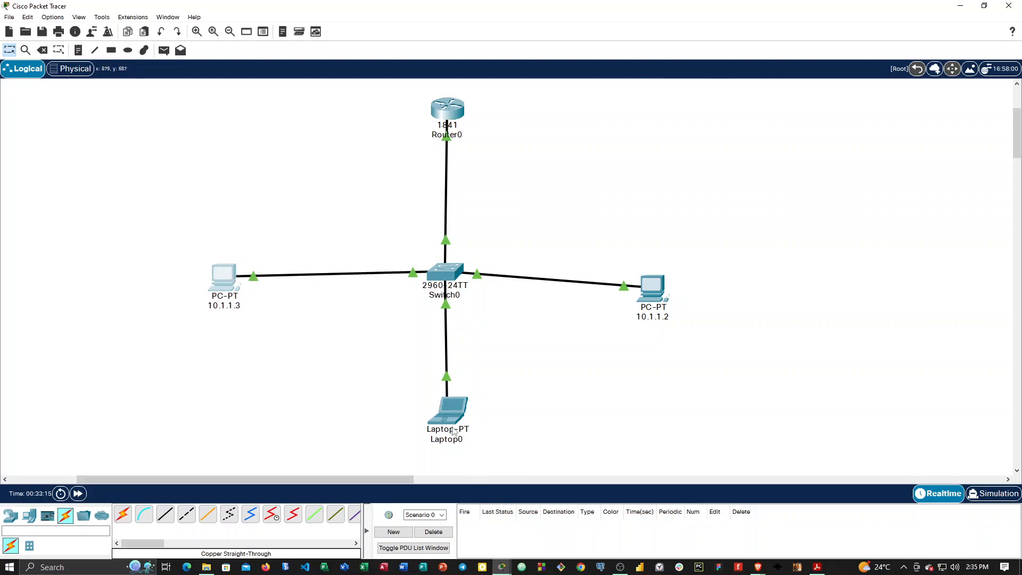
Rename Laptop0 as 10.1.1.4 and set its IPv4 default gateway to 10.1.1.1.
{"action": "left_click", "coordinate": [449, 410]}
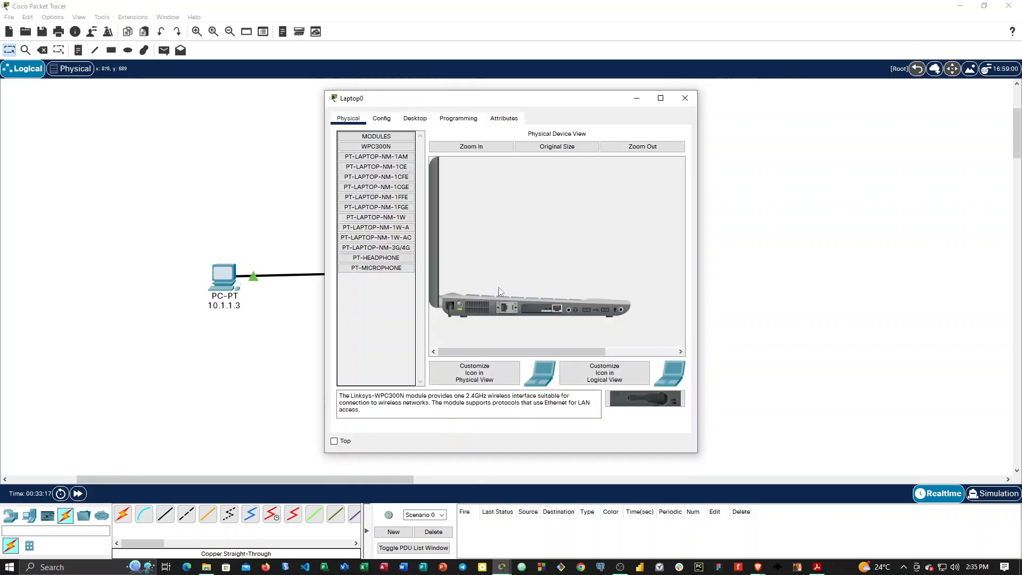
{"action": "left_click", "coordinate": [384, 119]}
{"action": "left_click", "coordinate": [481, 165]}
{"action": "double_click", "coordinate": [481, 165]}
{"action": "type", "text": "10."}
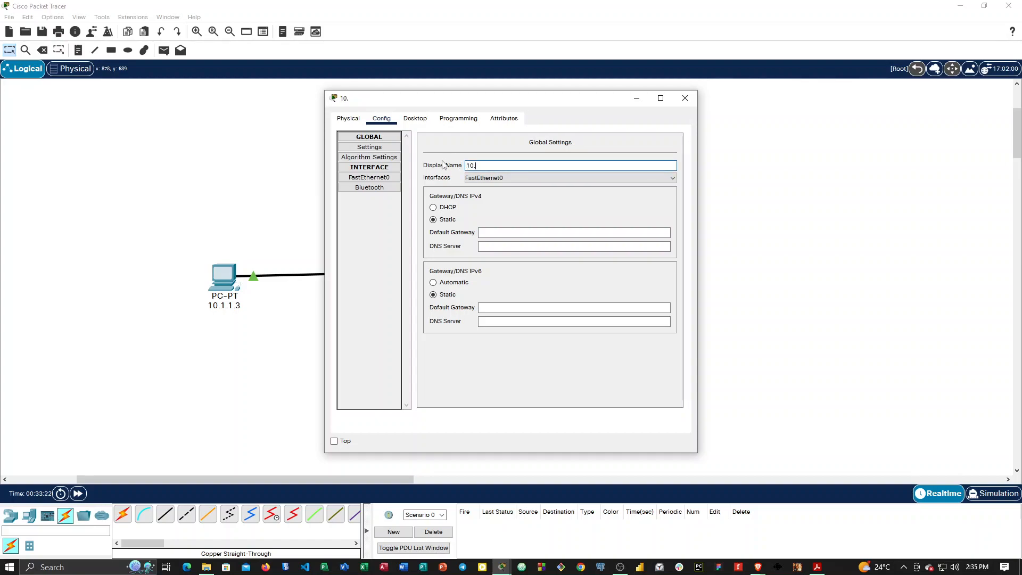
{"action": "type", "text": "1.1.4"}
{"action": "left_click", "coordinate": [500, 234]}
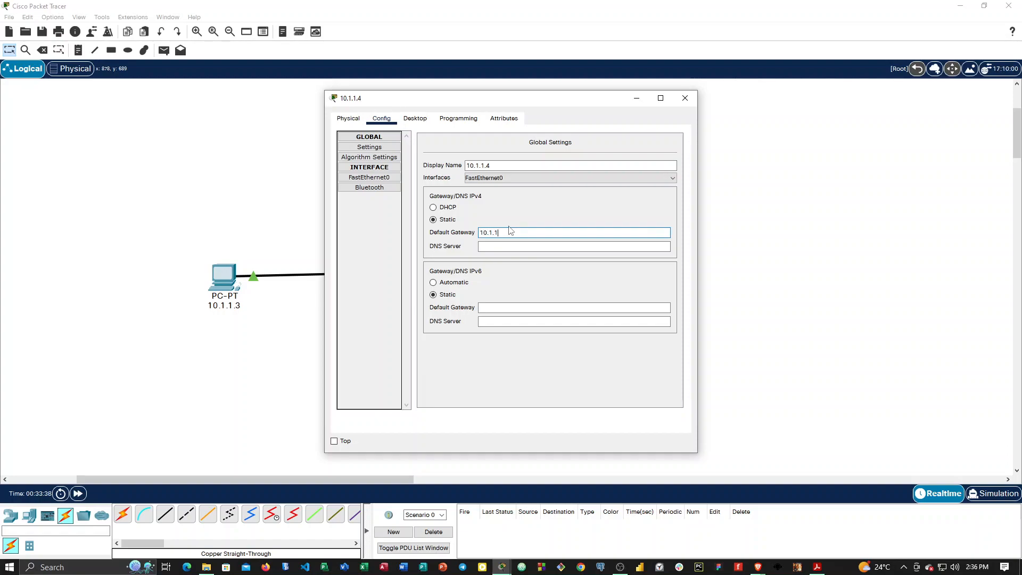
{"action": "key", "text": "Return"}
Assign IPv4 address 10.1.1.4 with subnet mask 255.0.0.0 to the laptop's FastEthernet0, reusing its display name as the address.
{"action": "left_click", "coordinate": [379, 178]}
{"action": "left_click", "coordinate": [570, 225]}
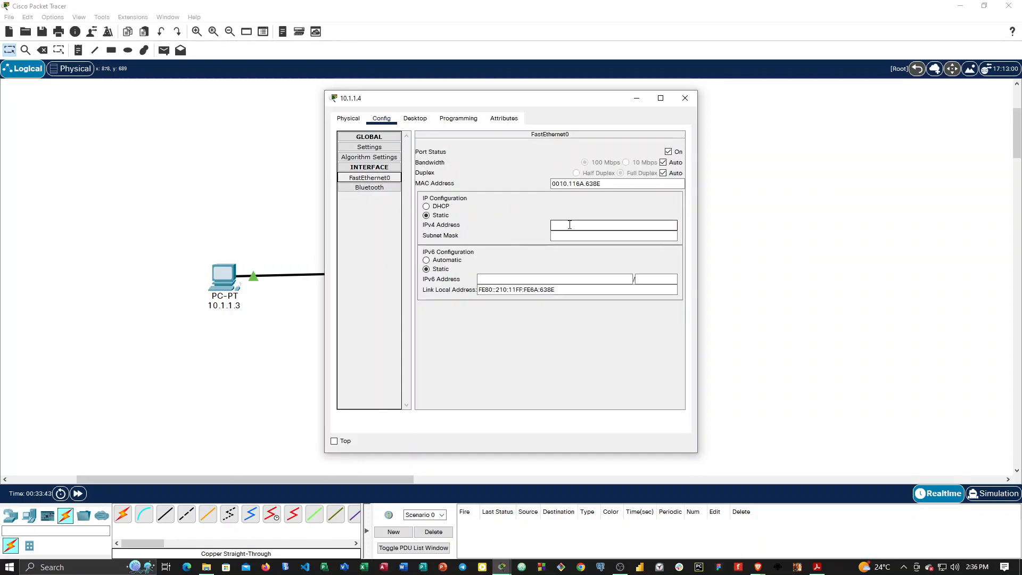
{"action": "left_click", "coordinate": [371, 148]}
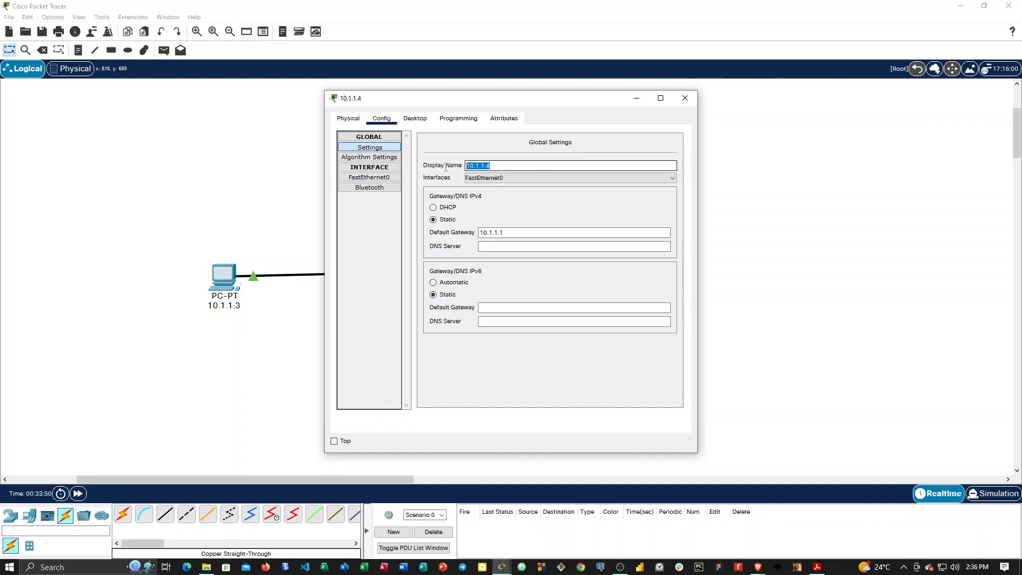
{"action": "right_click", "coordinate": [464, 166]}
{"action": "left_click", "coordinate": [463, 205]}
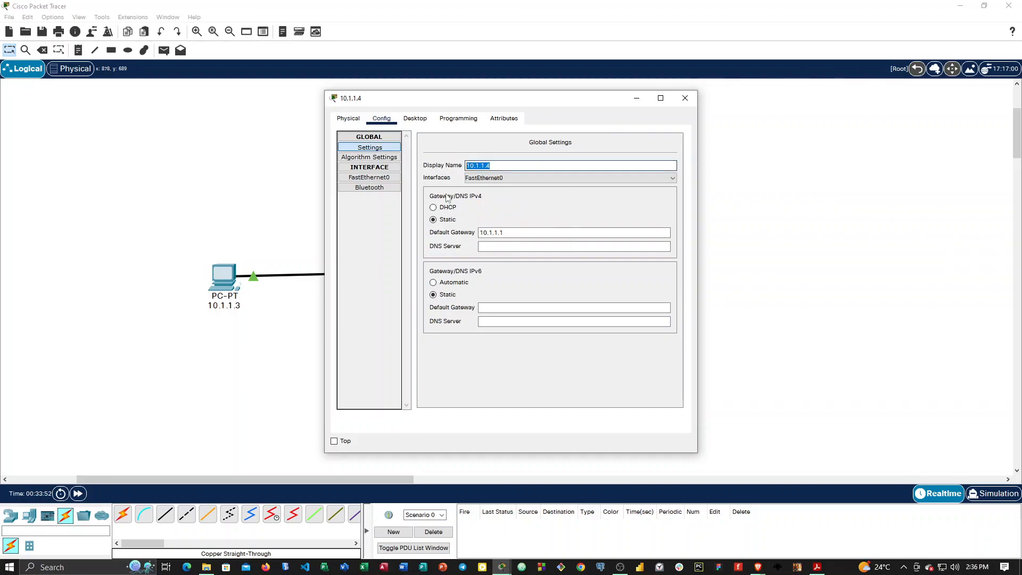
{"action": "left_click", "coordinate": [369, 178]}
{"action": "left_click", "coordinate": [569, 225]}
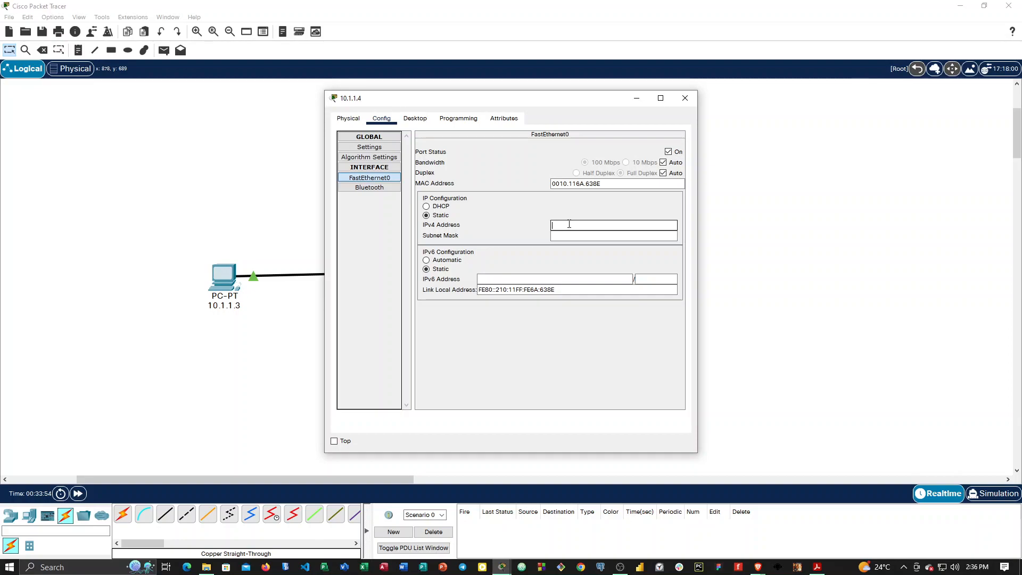
{"action": "right_click", "coordinate": [569, 225]}
{"action": "left_click", "coordinate": [618, 280]}
{"action": "left_click", "coordinate": [590, 234]}
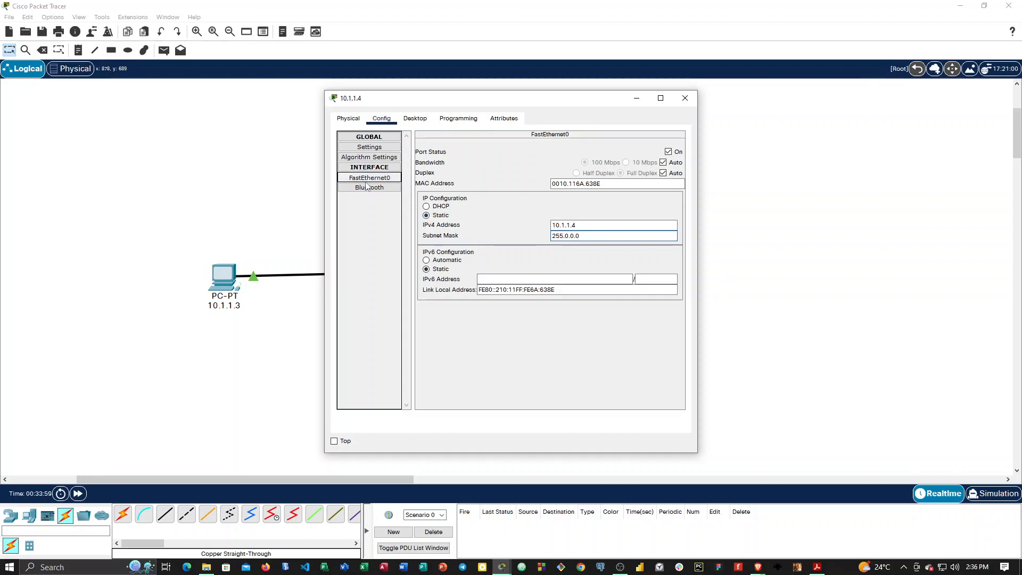
{"action": "left_click", "coordinate": [685, 98]}
Set the IPv4 default gateway of PC 10.1.1.3 to 10.1.1.1.
{"action": "left_click", "coordinate": [224, 288]}
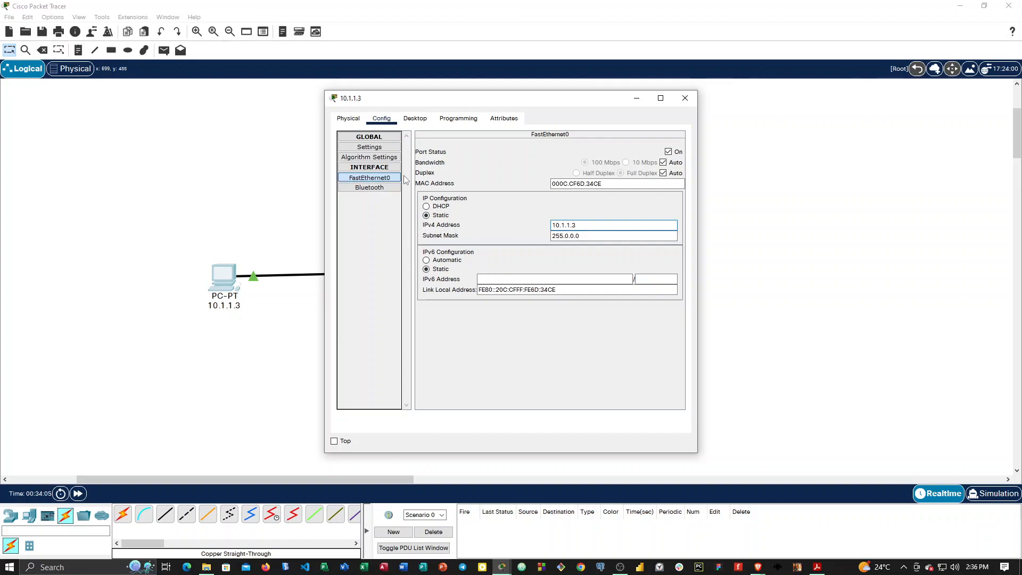
{"action": "left_click", "coordinate": [383, 145]}
{"action": "left_click", "coordinate": [493, 232]}
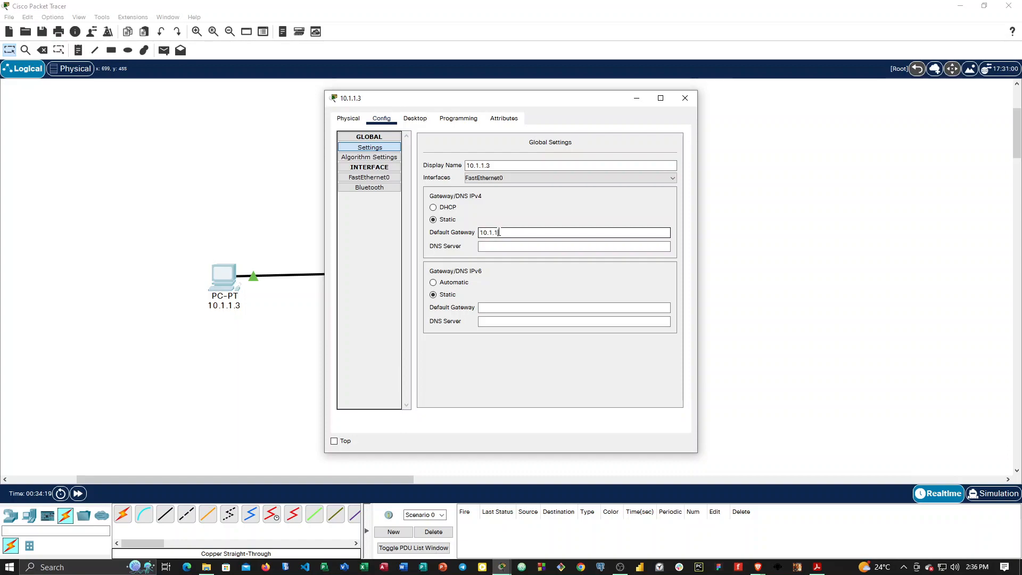
{"action": "type", "text": ".1"}
{"action": "left_click", "coordinate": [497, 247]}
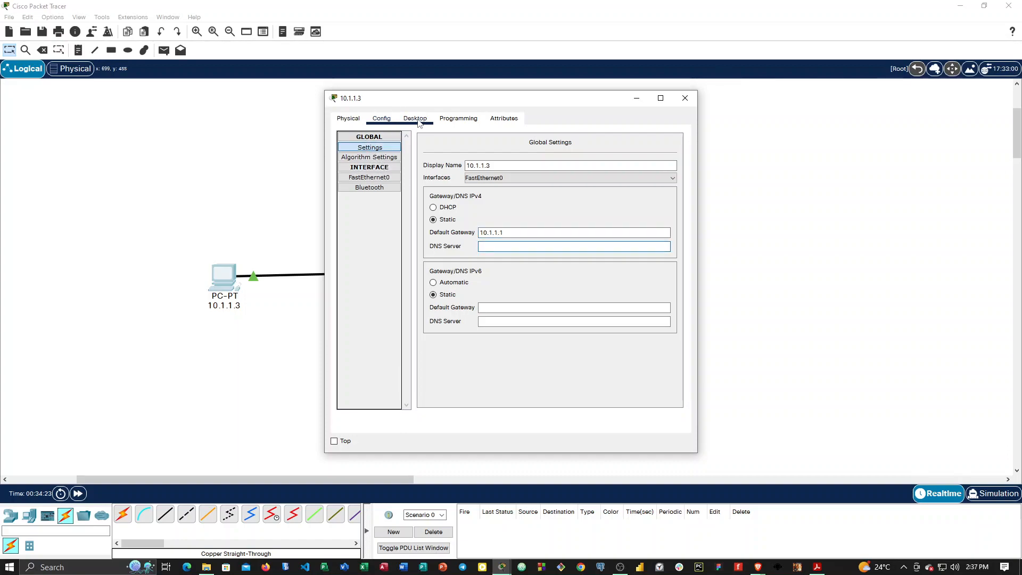
Copy the default gateway 10.1.1.1 from PC 10.1.1.3 into the IPv4 default gateway of PC 10.1.1.2.
{"action": "double_click", "coordinate": [500, 232]}
{"action": "key", "text": "ctrl+a"}
{"action": "right_click", "coordinate": [506, 235]}
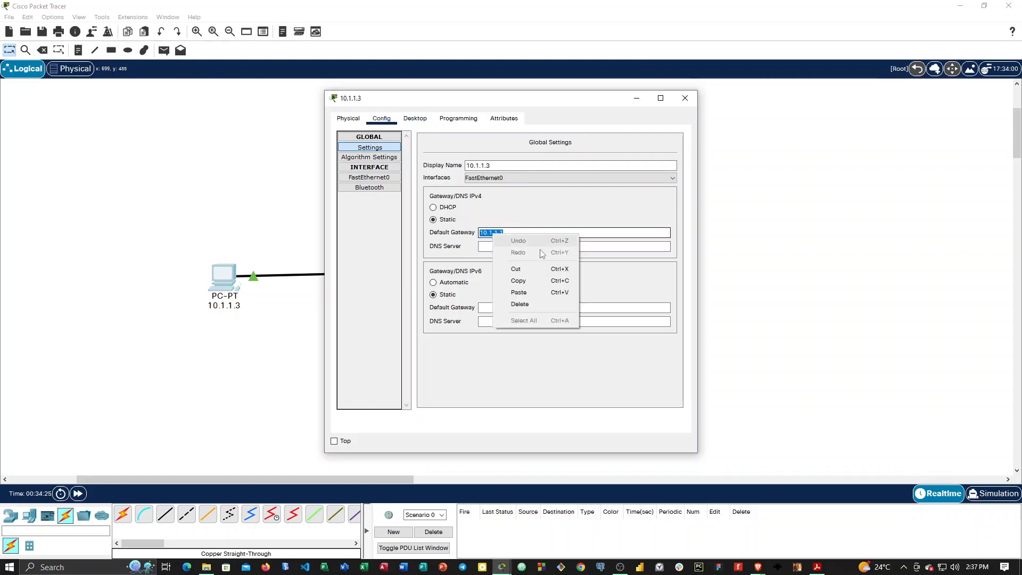
{"action": "left_click", "coordinate": [535, 278]}
{"action": "left_click", "coordinate": [685, 98]}
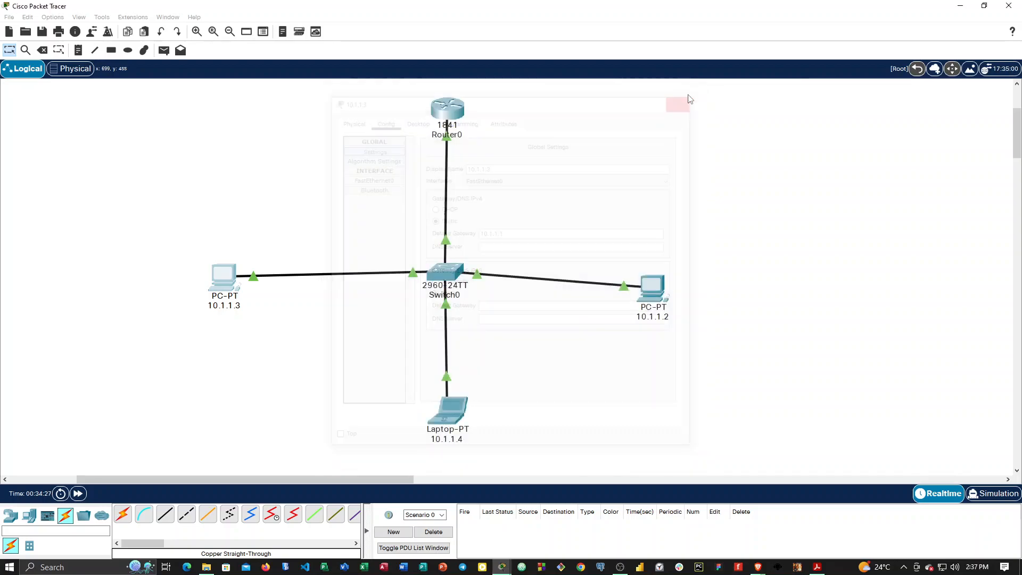
{"action": "left_click", "coordinate": [655, 300]}
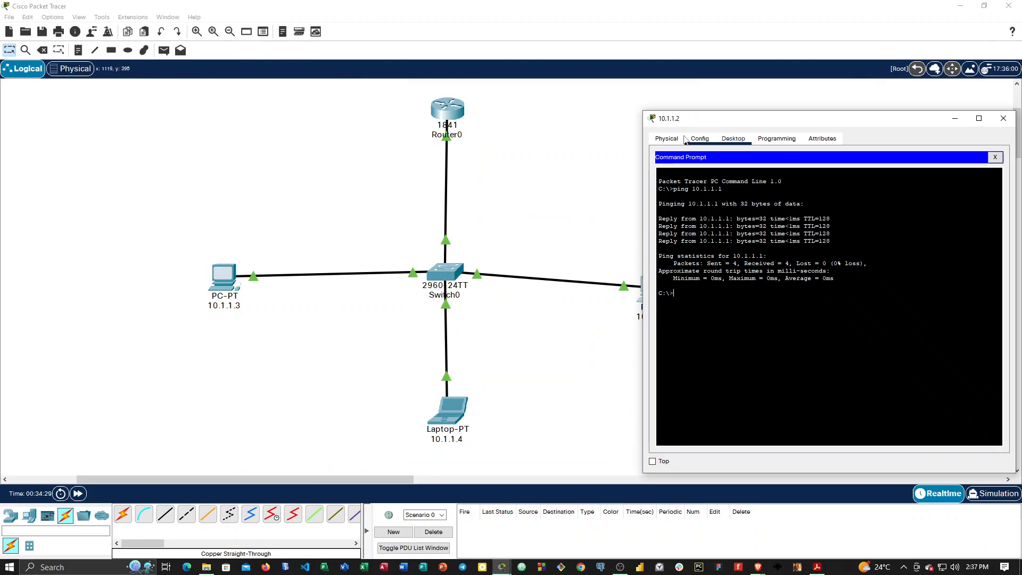
{"action": "left_click", "coordinate": [699, 138]}
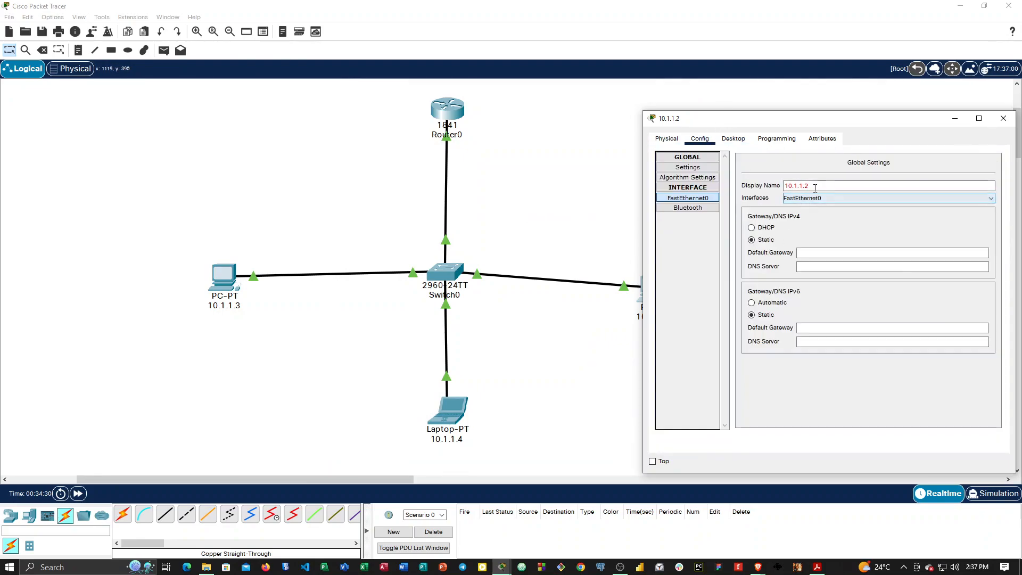
{"action": "left_click_drag", "start_coordinate": [815, 121], "coordinate": [705, 133]}
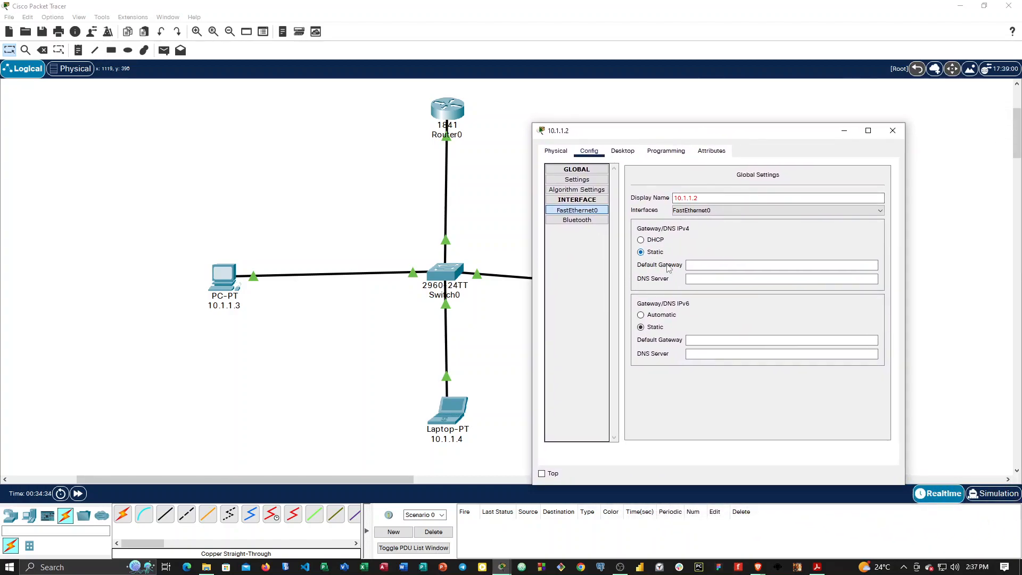
{"action": "right_click", "coordinate": [707, 266]}
{"action": "left_click", "coordinate": [746, 322]}
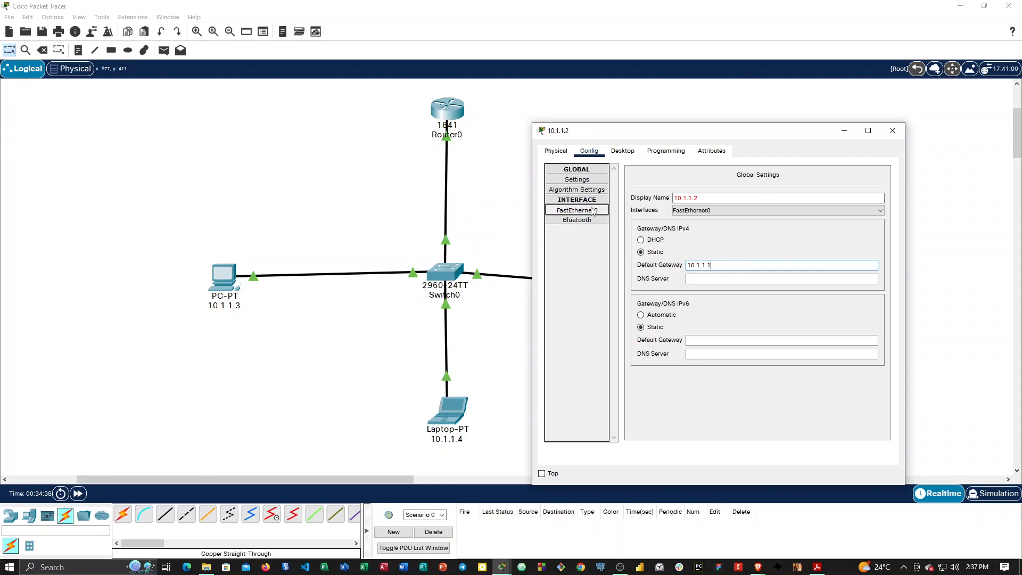
Check the FastEthernet0, Bluetooth and global settings of PC 10.1.1.2.
{"action": "left_click", "coordinate": [585, 212]}
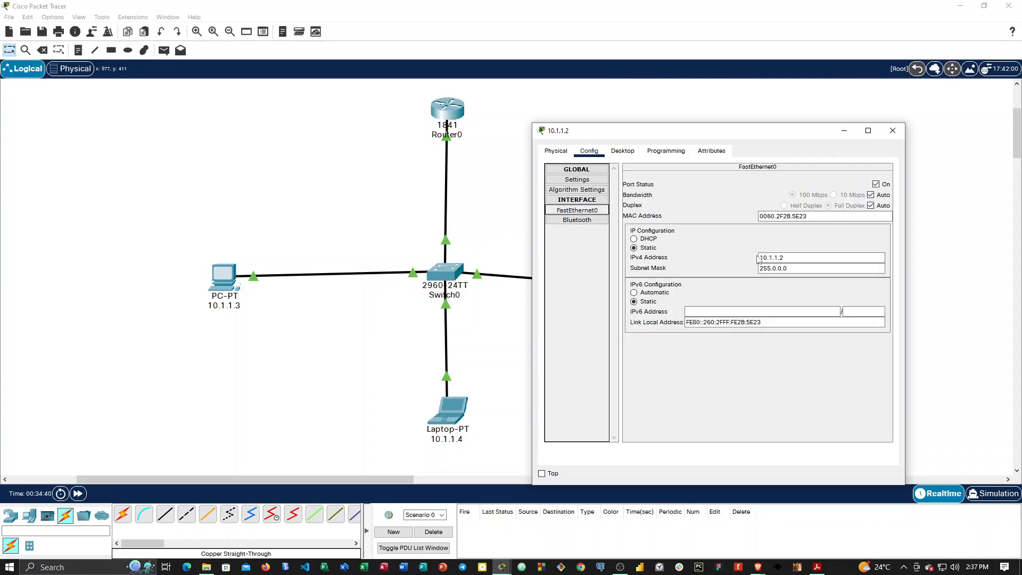
{"action": "left_click", "coordinate": [579, 220]}
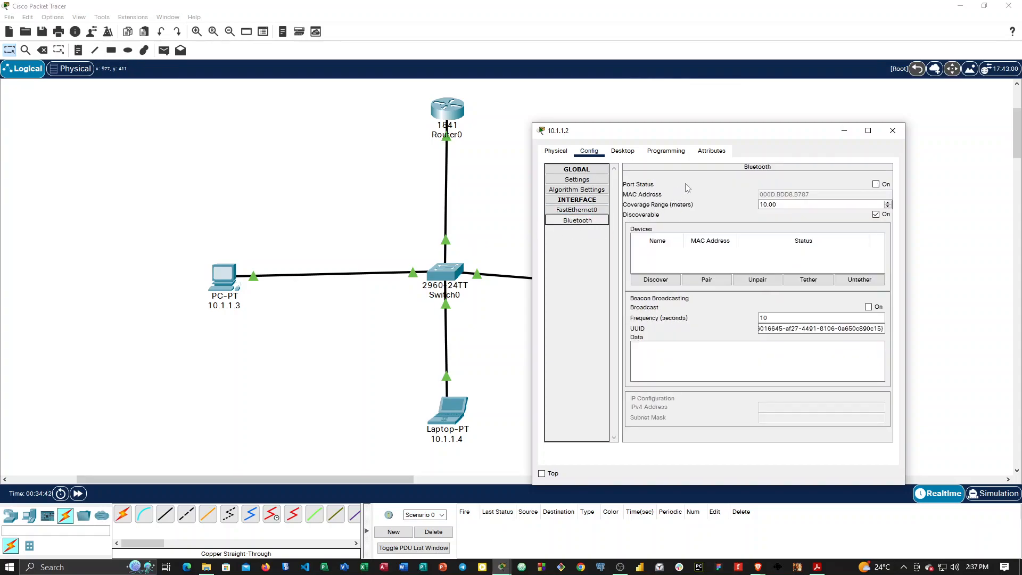
{"action": "left_click", "coordinate": [579, 179]}
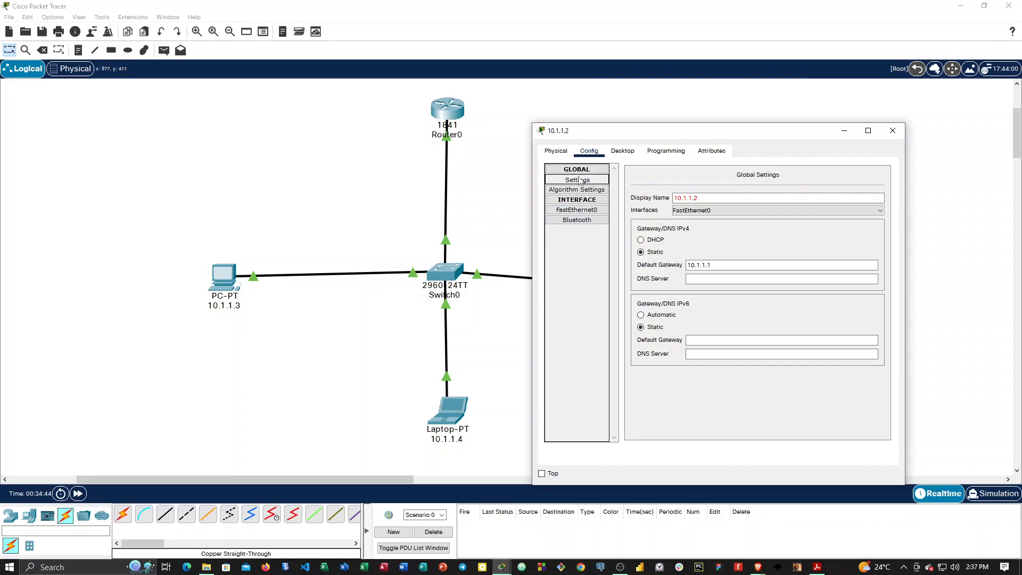
{"action": "left_click", "coordinate": [893, 130]}
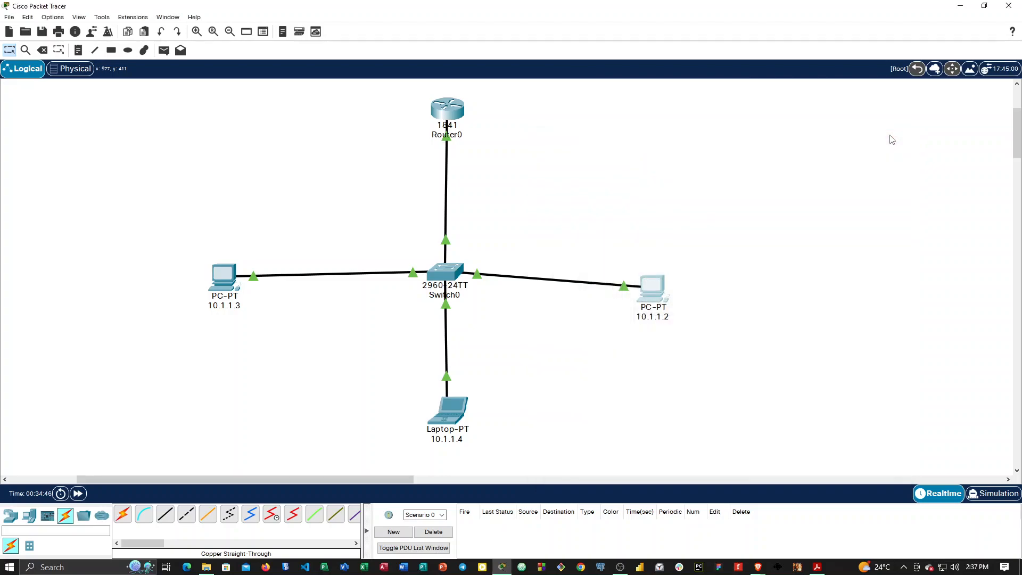
Move PC 10.1.1.2 farther from the switch and roughly level with it, and switch to the PDF reader.
{"action": "left_click_drag", "start_coordinate": [650, 287], "coordinate": [692, 269]}
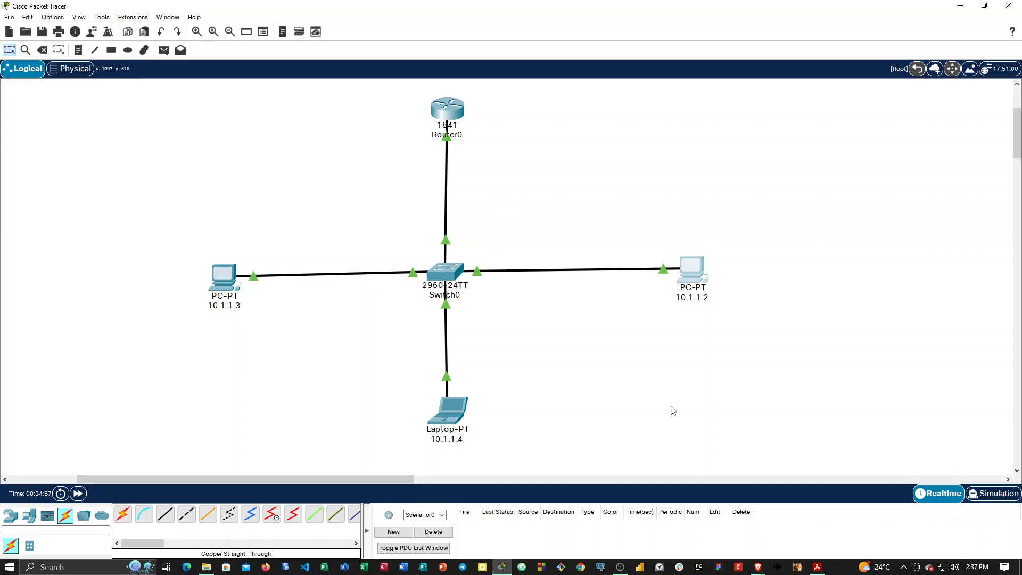
{"action": "left_click", "coordinate": [817, 567]}
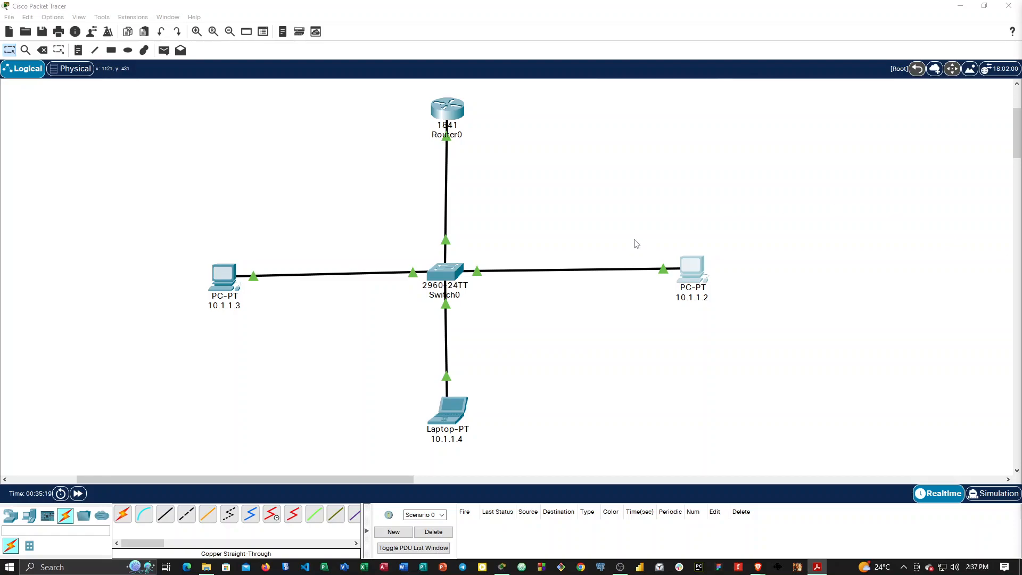
Examine Router0's enlarged physical device view with its ports and module slots, and its global configuration settings.
{"action": "left_click", "coordinate": [453, 113]}
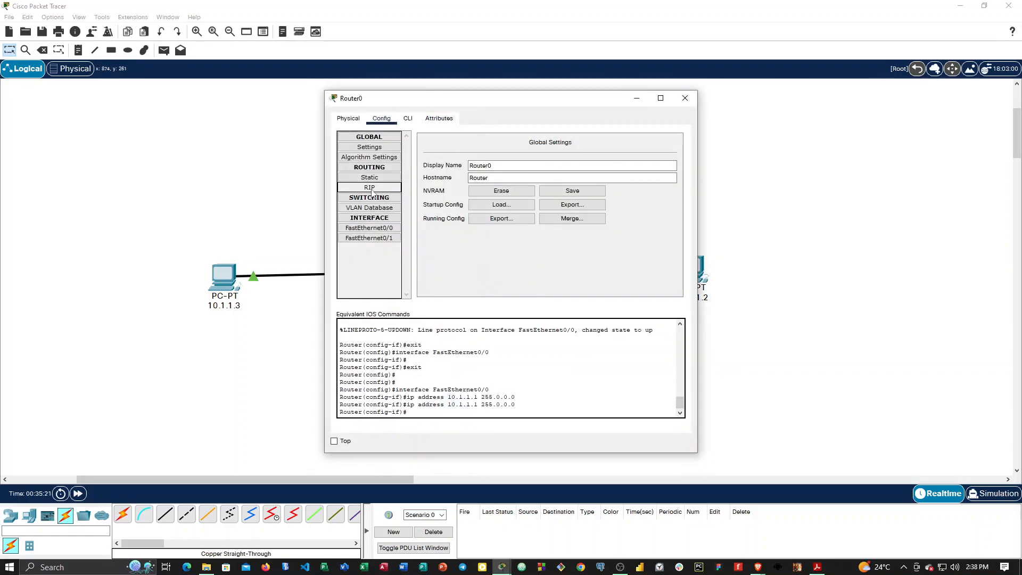
{"action": "left_click", "coordinate": [348, 120]}
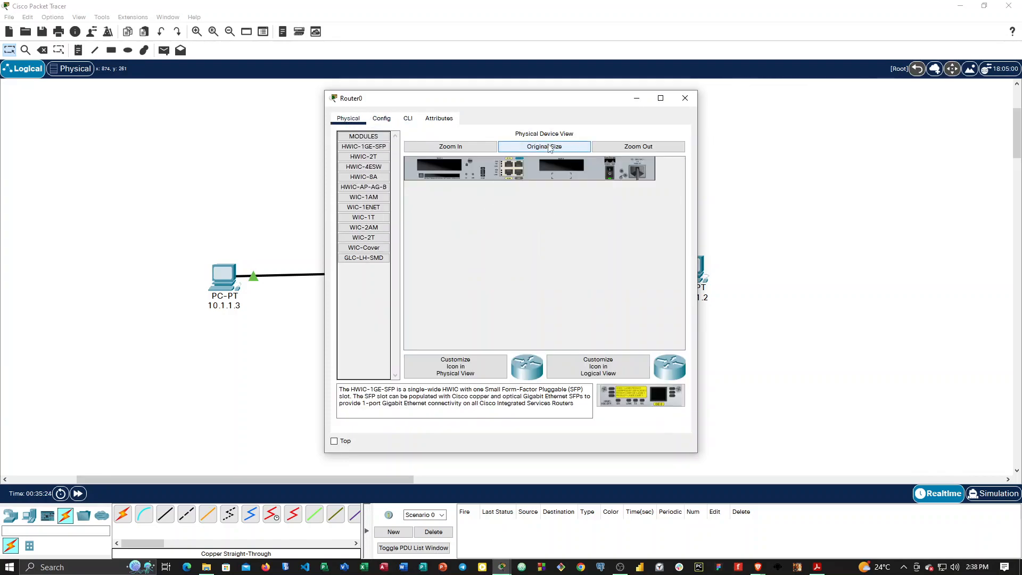
{"action": "left_click", "coordinate": [479, 149]}
{"action": "mouse_move", "coordinate": [519, 345]}
{"action": "left_mouse_down"}
{"action": "mouse_move", "coordinate": [607, 345]}
{"action": "mouse_move", "coordinate": [499, 345]}
{"action": "left_mouse_up"}
{"action": "left_click_drag", "start_coordinate": [519, 104], "coordinate": [637, 99]}
{"action": "left_click_drag", "start_coordinate": [662, 345], "coordinate": [618, 341]}
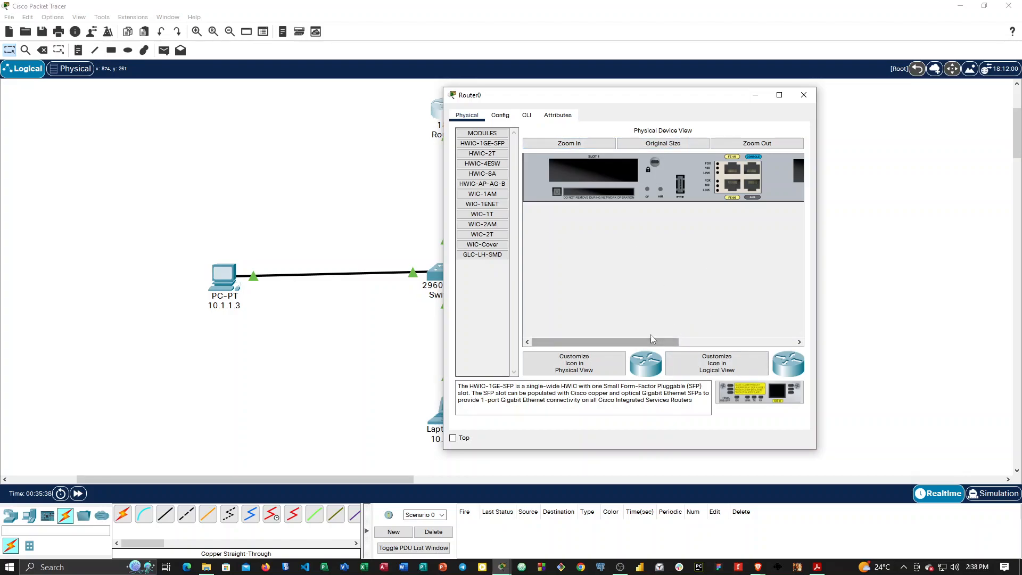
{"action": "left_click_drag", "start_coordinate": [650, 343], "coordinate": [591, 245]}
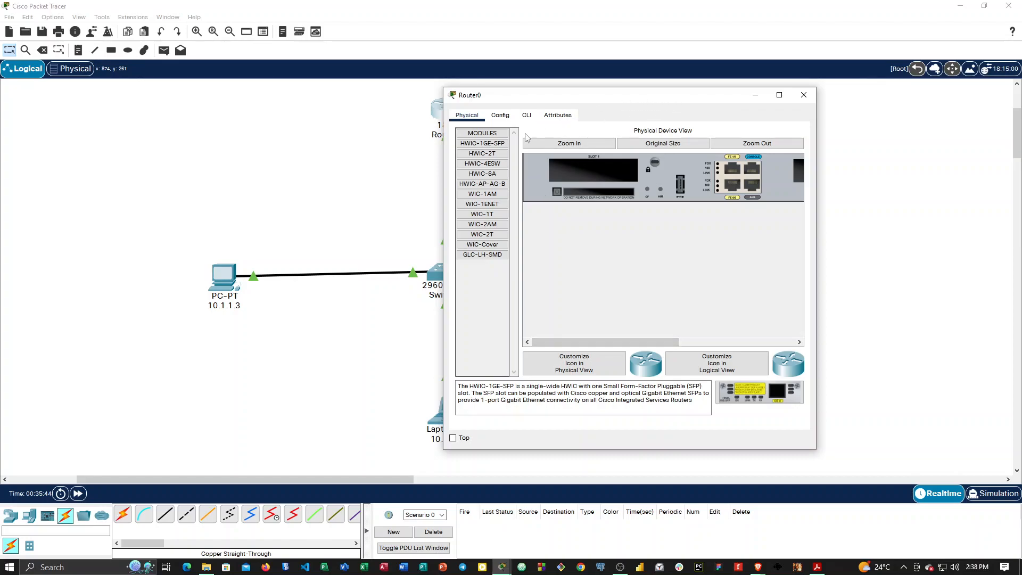
{"action": "left_click", "coordinate": [509, 120]}
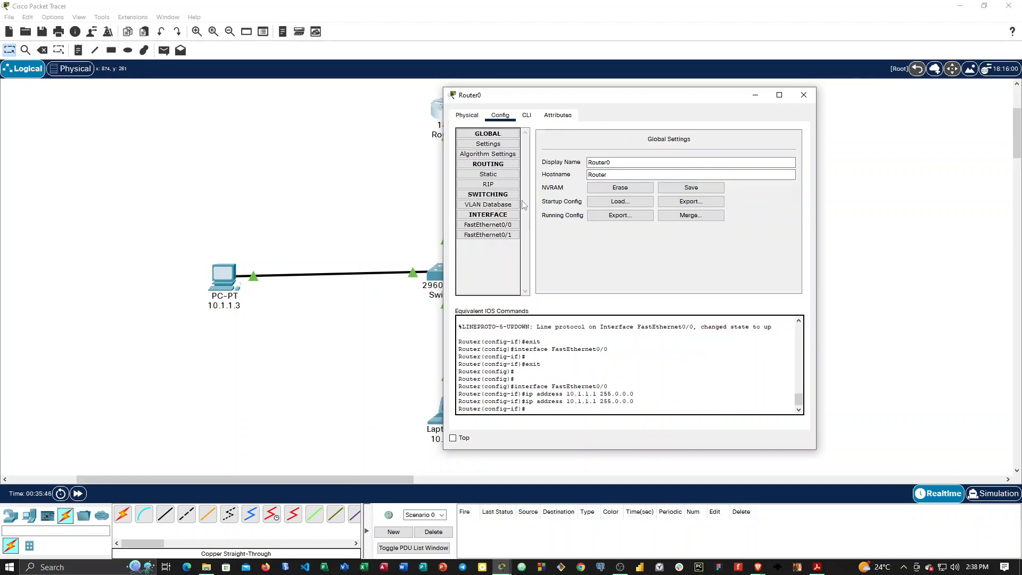
{"action": "left_click", "coordinate": [808, 100]}
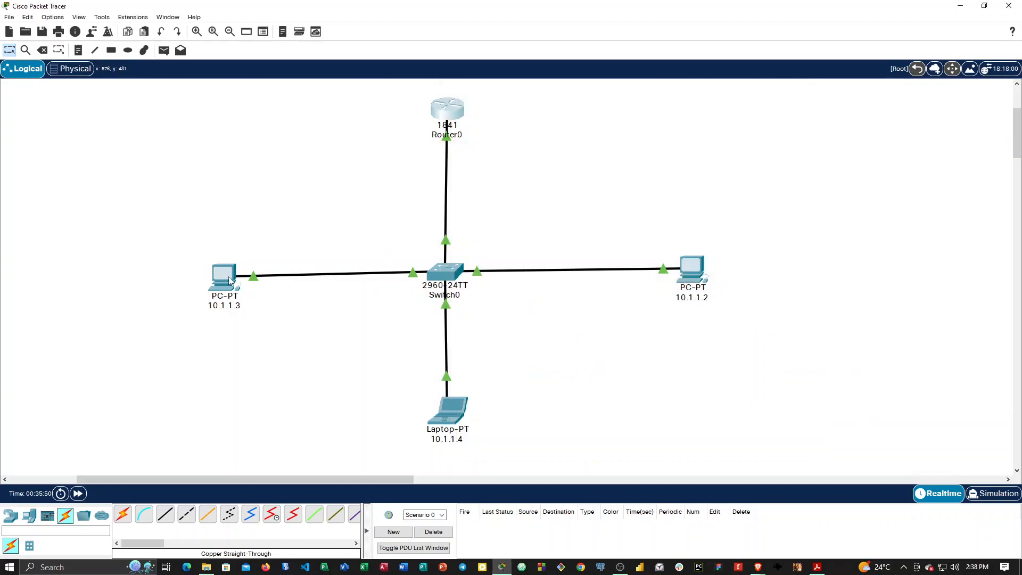
Ping the gateway 10.1.1.1 from the command prompt of PC 10.1.1.3.
{"action": "left_click", "coordinate": [227, 282]}
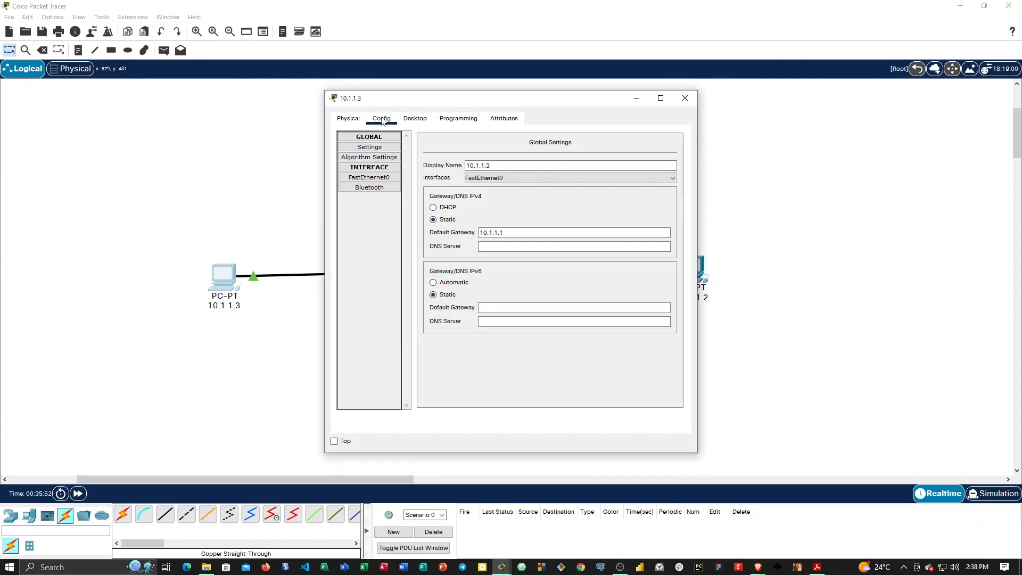
{"action": "left_click", "coordinate": [415, 120]}
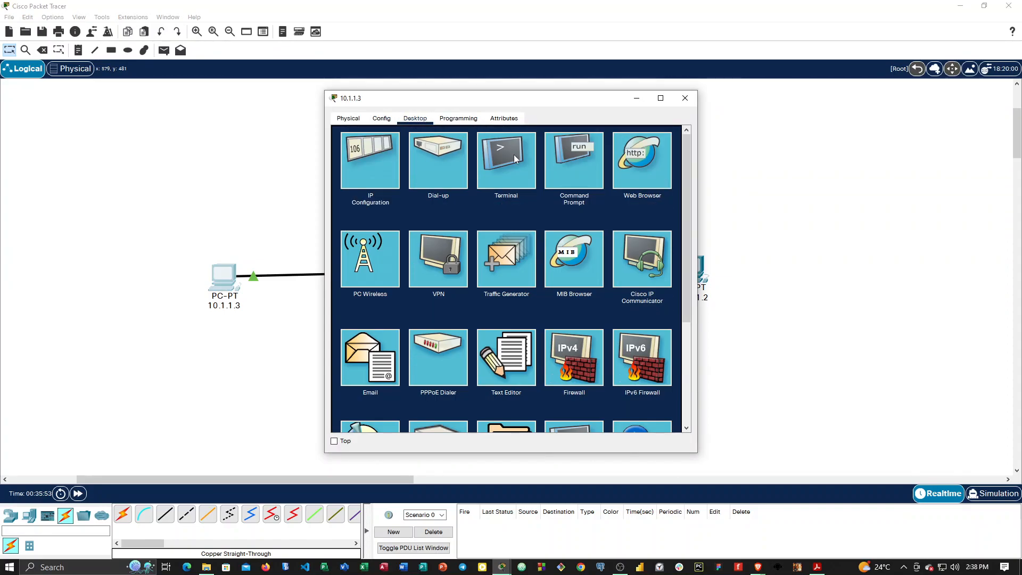
{"action": "left_click", "coordinate": [567, 162]}
{"action": "left_click", "coordinate": [379, 176]}
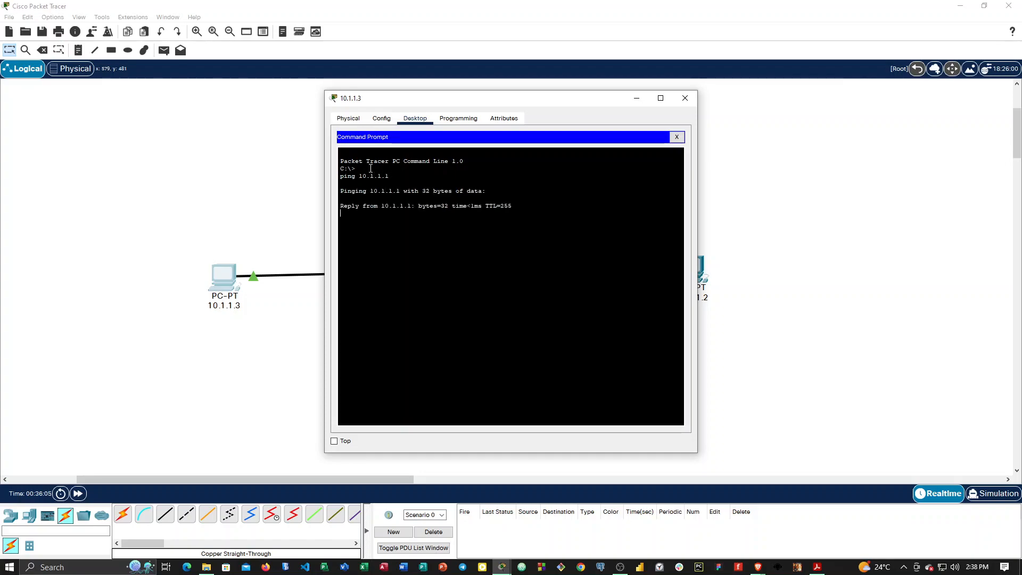
{"action": "left_click_drag", "start_coordinate": [482, 101], "coordinate": [752, 171]}
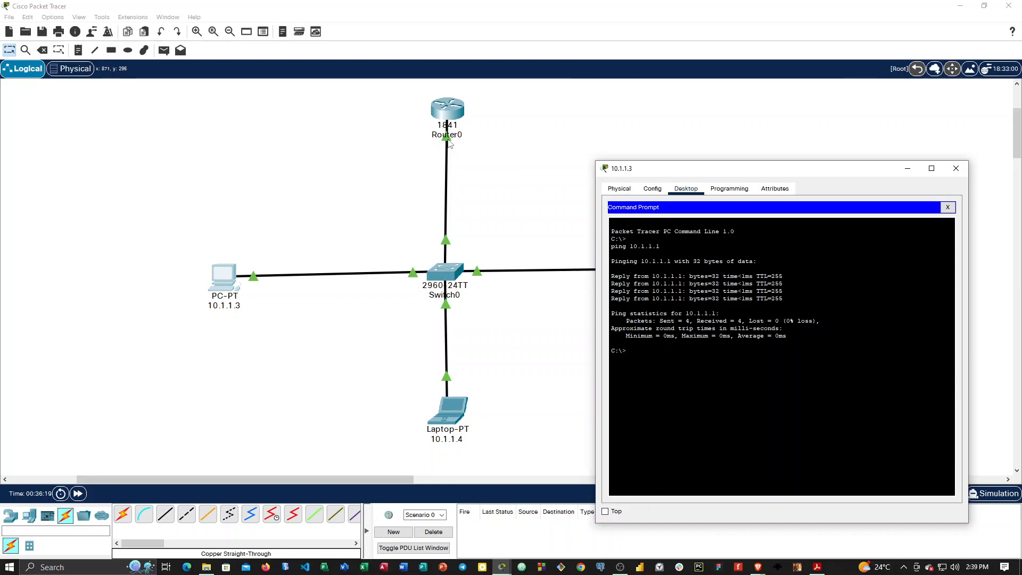
Shift the router, switch, two PCs and laptop into a compact cross on the left of the workspace, with both PCs roughly level with the switch.
{"action": "left_click_drag", "start_coordinate": [454, 113], "coordinate": [369, 127]}
{"action": "left_click_drag", "start_coordinate": [227, 280], "coordinate": [60, 239]}
{"action": "left_click_drag", "start_coordinate": [463, 269], "coordinate": [226, 249]}
{"action": "left_click_drag", "start_coordinate": [456, 434], "coordinate": [225, 374]}
{"action": "left_click_drag", "start_coordinate": [674, 274], "coordinate": [344, 266]}
{"action": "left_click_drag", "start_coordinate": [364, 127], "coordinate": [214, 128]}
{"action": "mouse_move", "coordinate": [213, 128]}
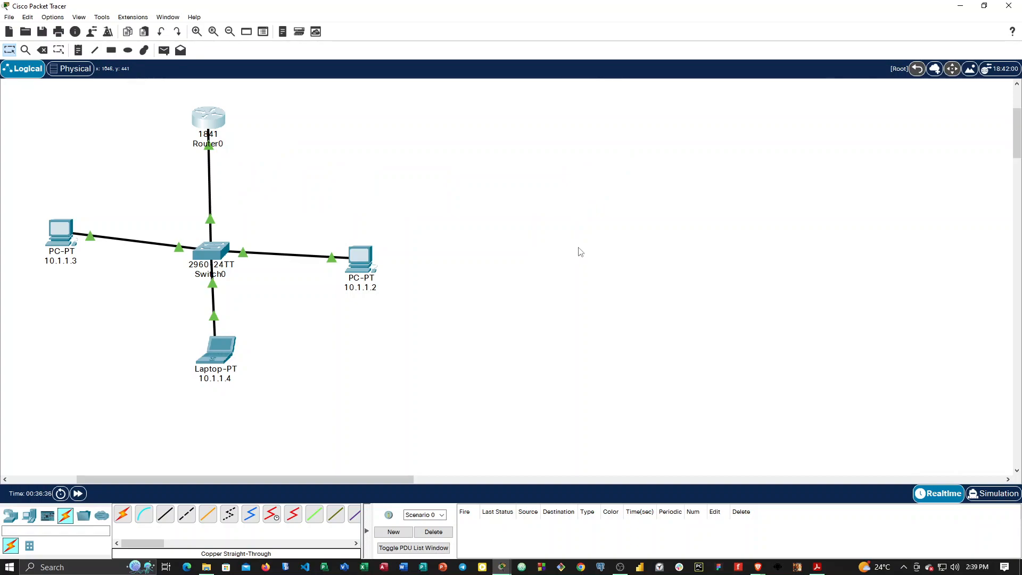
{"action": "left_click_drag", "start_coordinate": [231, 349], "coordinate": [204, 354]}
{"action": "left_click_drag", "start_coordinate": [367, 268], "coordinate": [355, 228]}
{"action": "left_click_drag", "start_coordinate": [216, 250], "coordinate": [209, 224]}
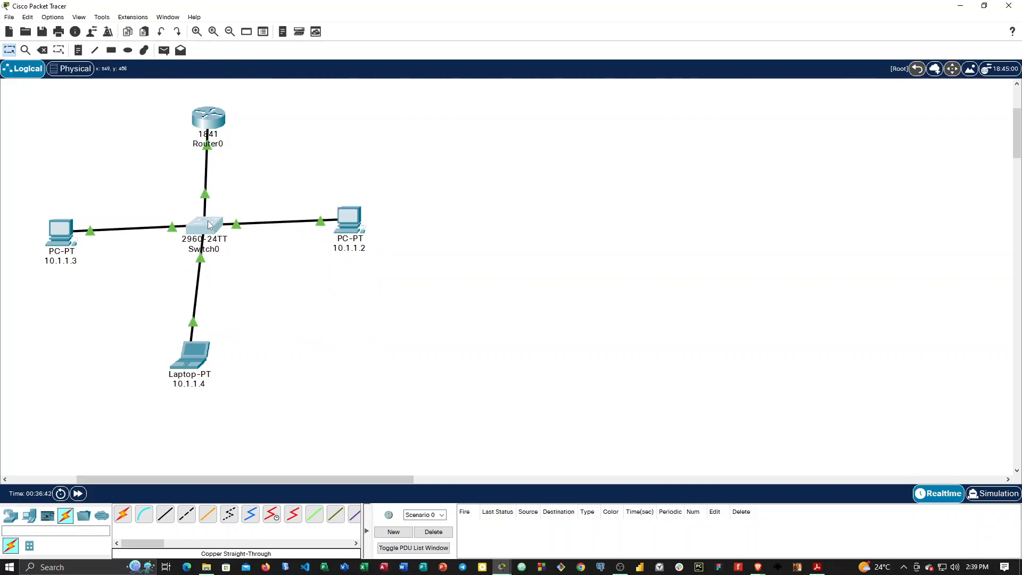
{"action": "mouse_move", "coordinate": [209, 225]}
Add a Home Router wireless device to the empty right half of the workspace.
{"action": "left_click", "coordinate": [13, 517]}
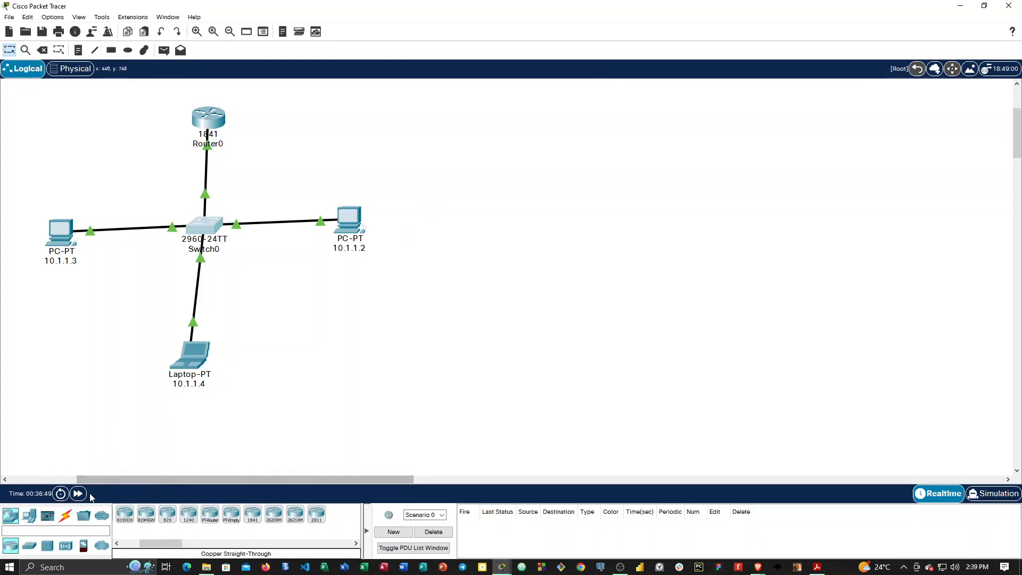
{"action": "left_click", "coordinate": [67, 546]}
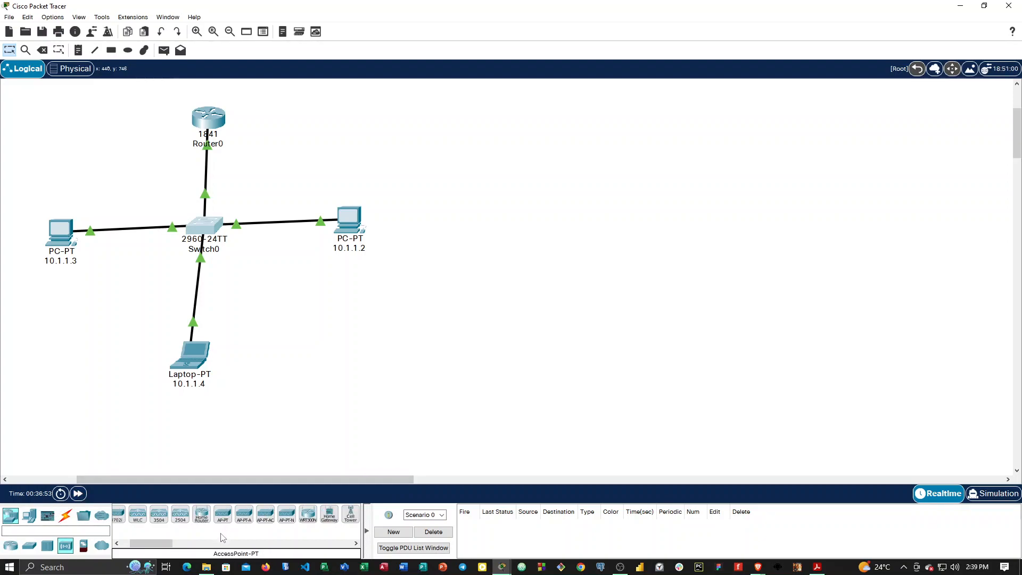
{"action": "left_click_drag", "start_coordinate": [201, 515], "coordinate": [769, 211]}
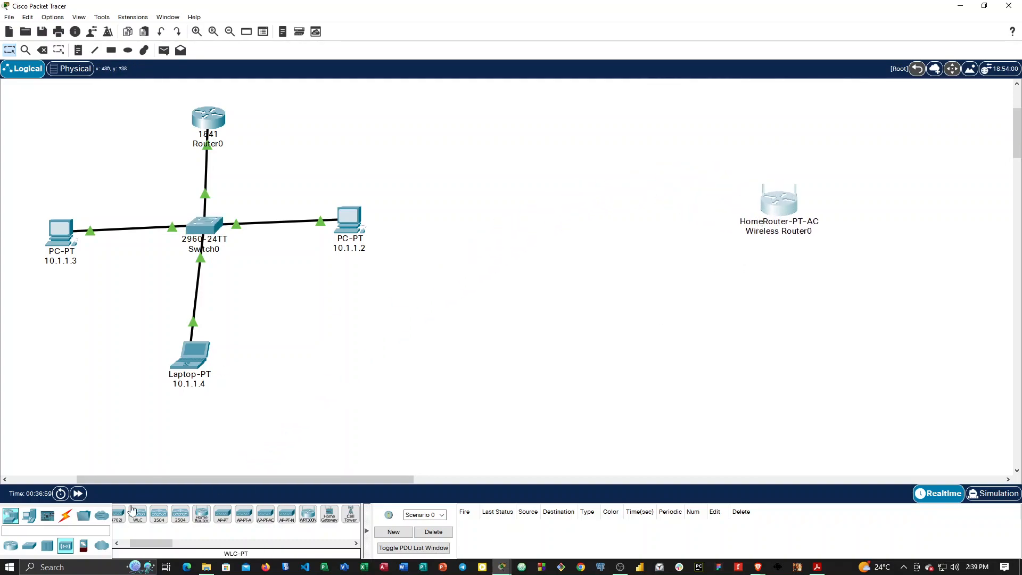
Add a PC on either side of the home router, and a laptop, a smartphone and a tablet in a row below it.
{"action": "left_click", "coordinate": [11, 517]}
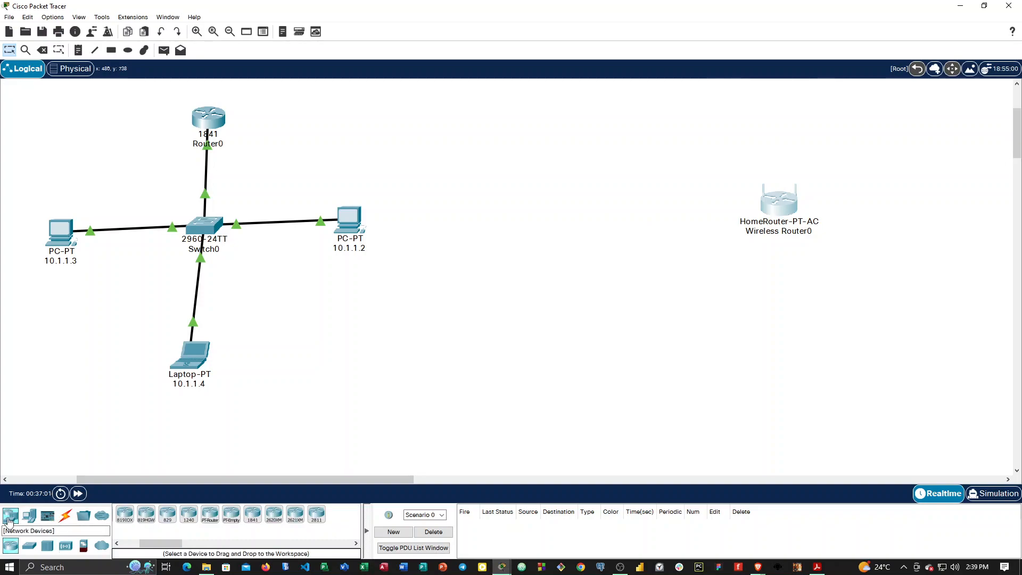
{"action": "left_click", "coordinate": [30, 521]}
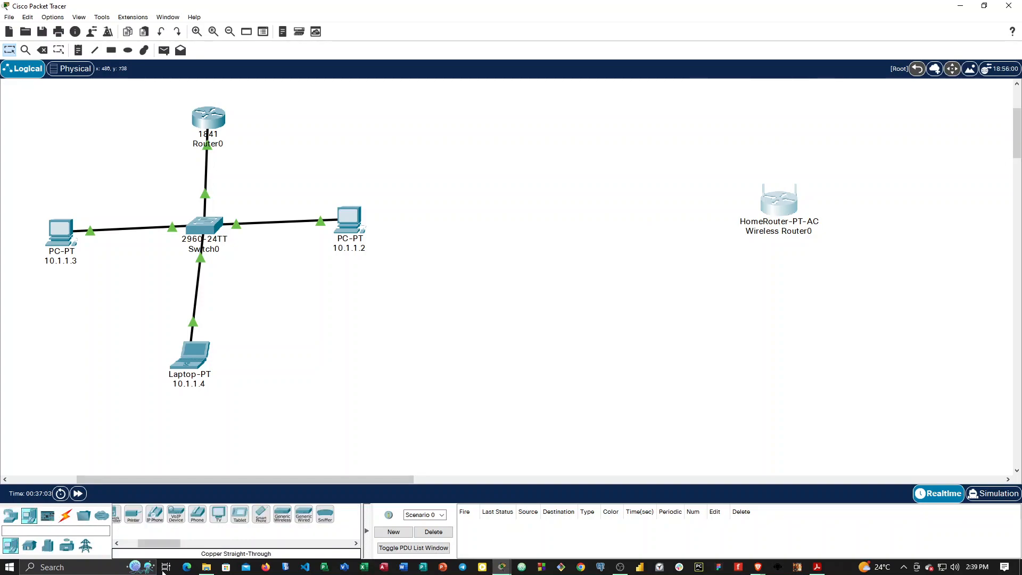
{"action": "left_click_drag", "start_coordinate": [123, 514], "coordinate": [608, 220]}
{"action": "left_click_drag", "start_coordinate": [123, 507], "coordinate": [926, 232]}
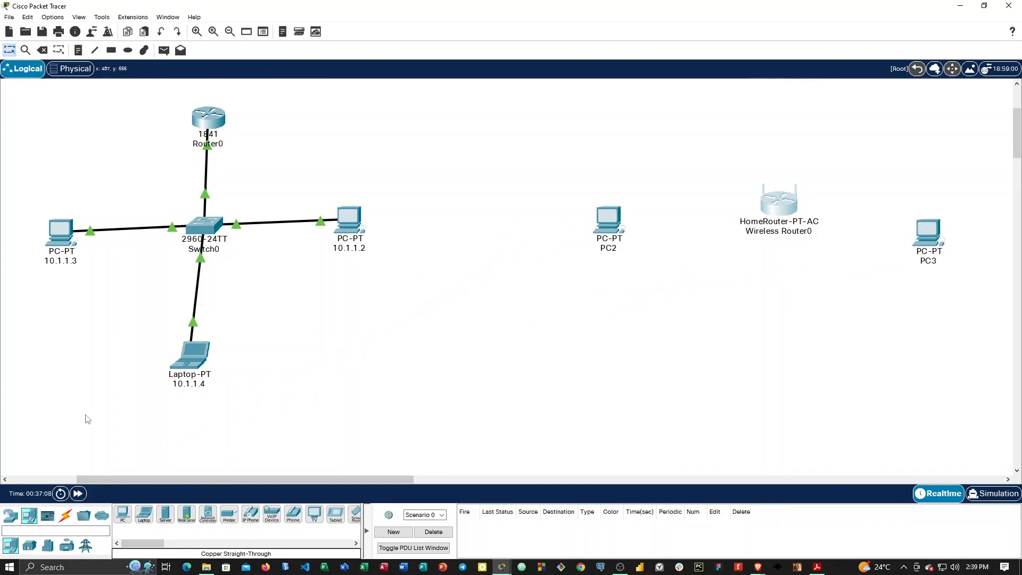
{"action": "left_click_drag", "start_coordinate": [145, 514], "coordinate": [637, 359]}
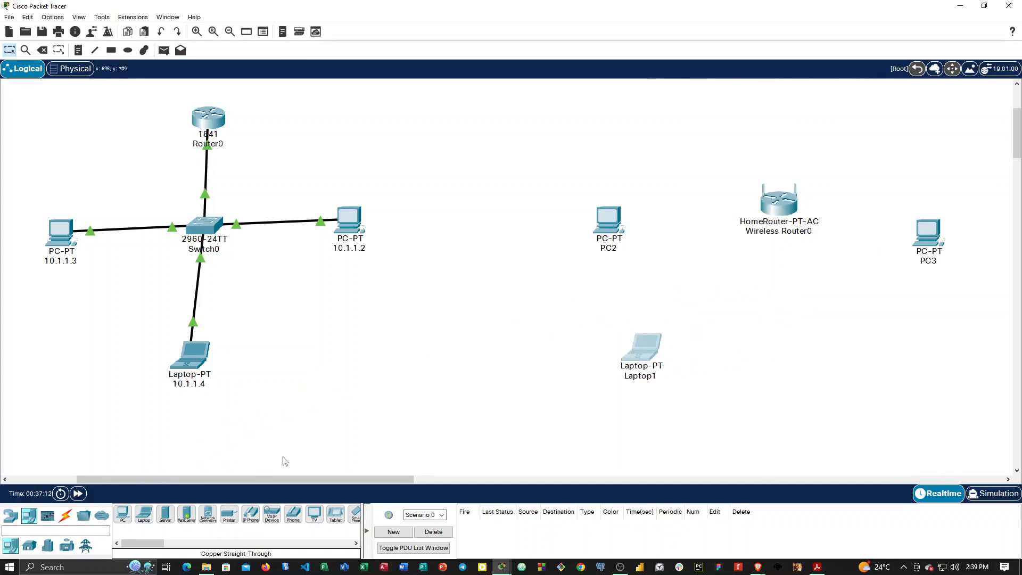
{"action": "left_click_drag", "start_coordinate": [354, 514], "coordinate": [778, 374]}
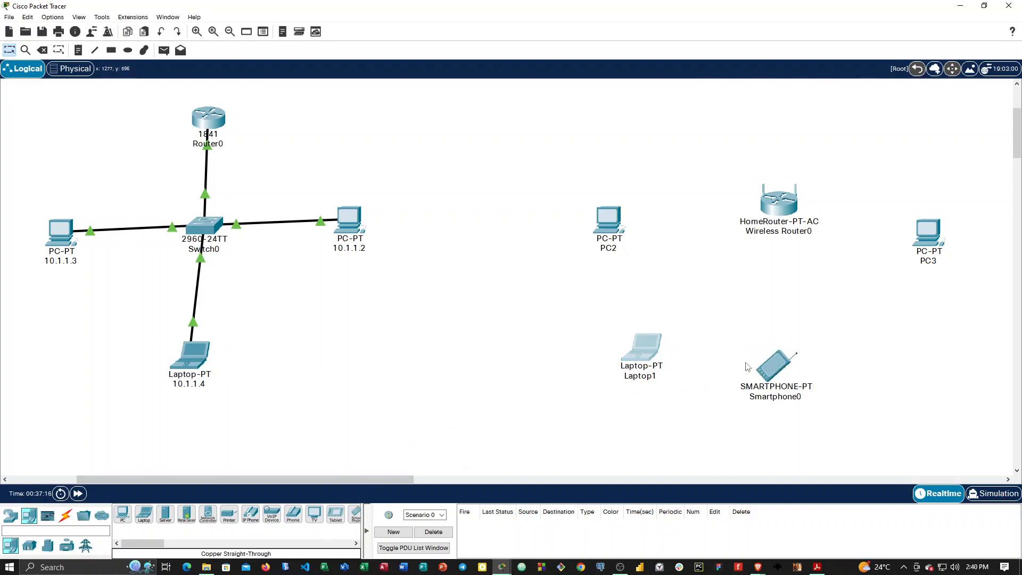
{"action": "left_click_drag", "start_coordinate": [338, 515], "coordinate": [865, 381]}
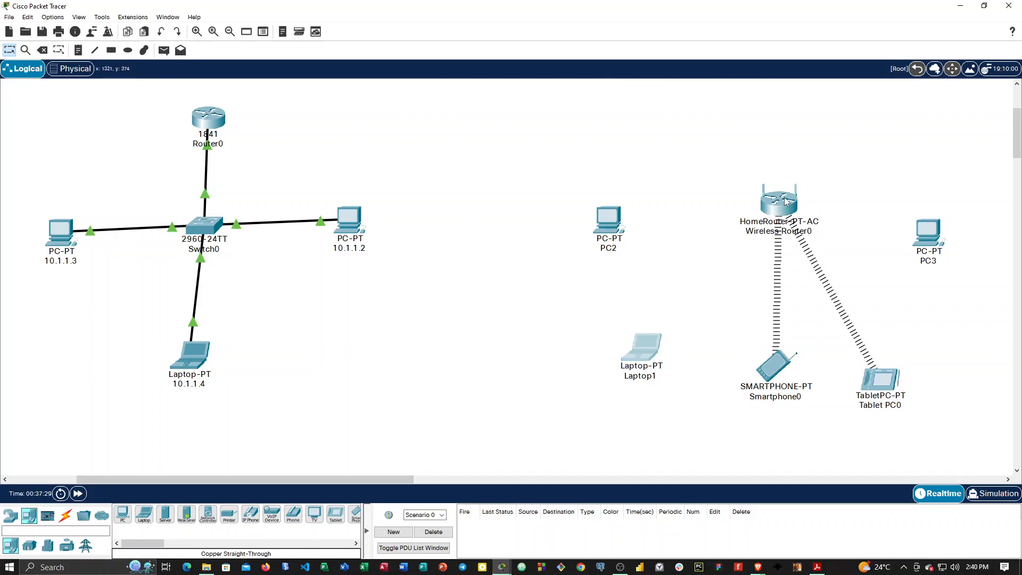
Raise the home router above the new PCs and add a 2960 switch beside PC2, between it and the wireless links.
{"action": "left_click_drag", "start_coordinate": [782, 209], "coordinate": [795, 124]}
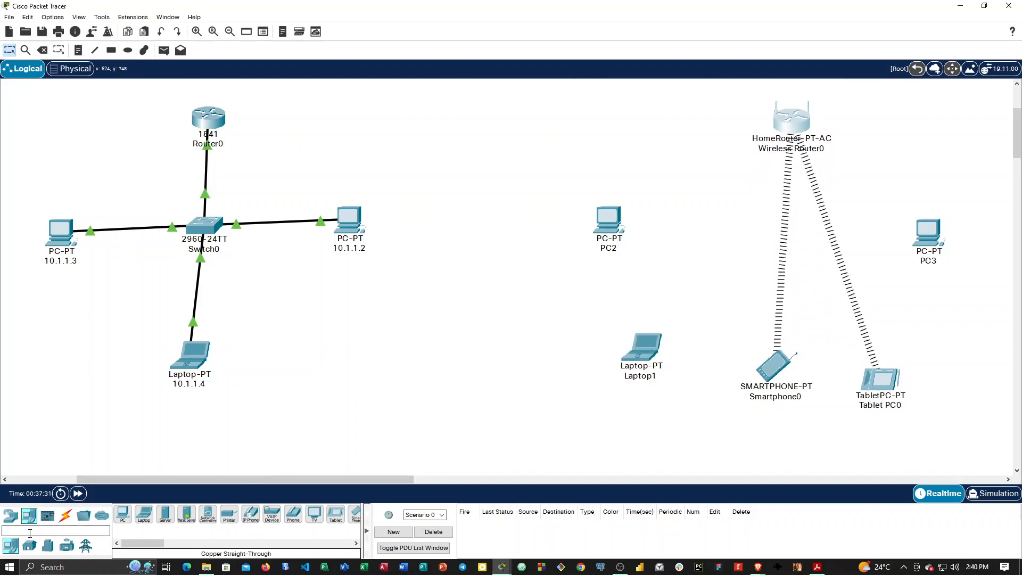
{"action": "left_click", "coordinate": [8, 520]}
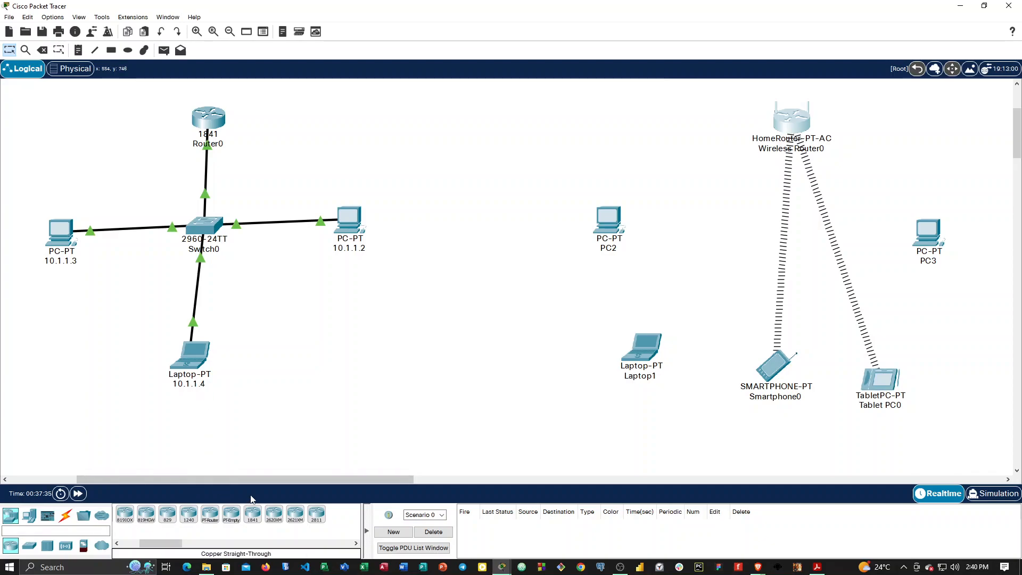
{"action": "left_click", "coordinate": [29, 545]}
{"action": "left_click_drag", "start_coordinate": [122, 513], "coordinate": [717, 226]}
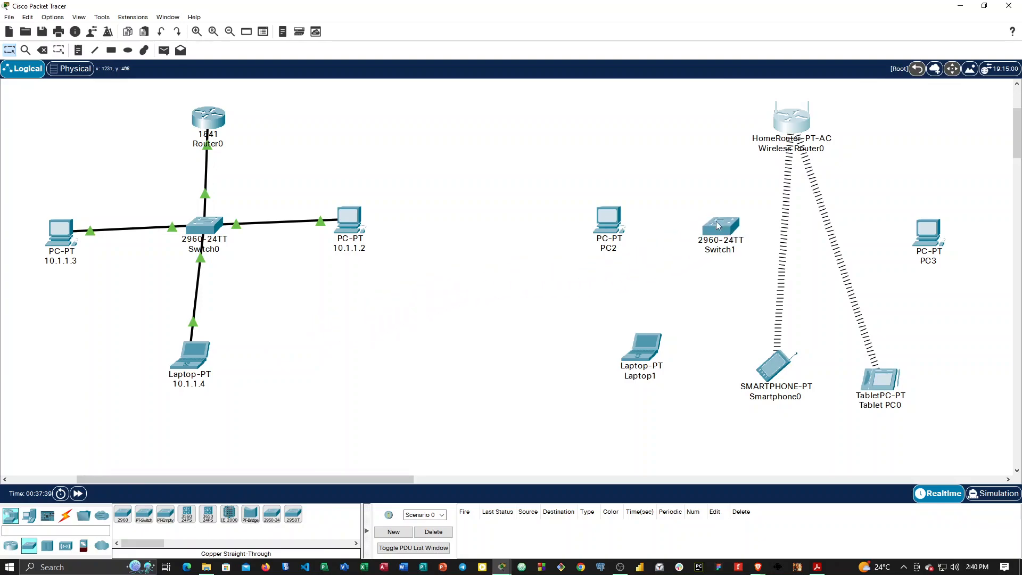
{"action": "left_click_drag", "start_coordinate": [795, 130], "coordinate": [793, 154]}
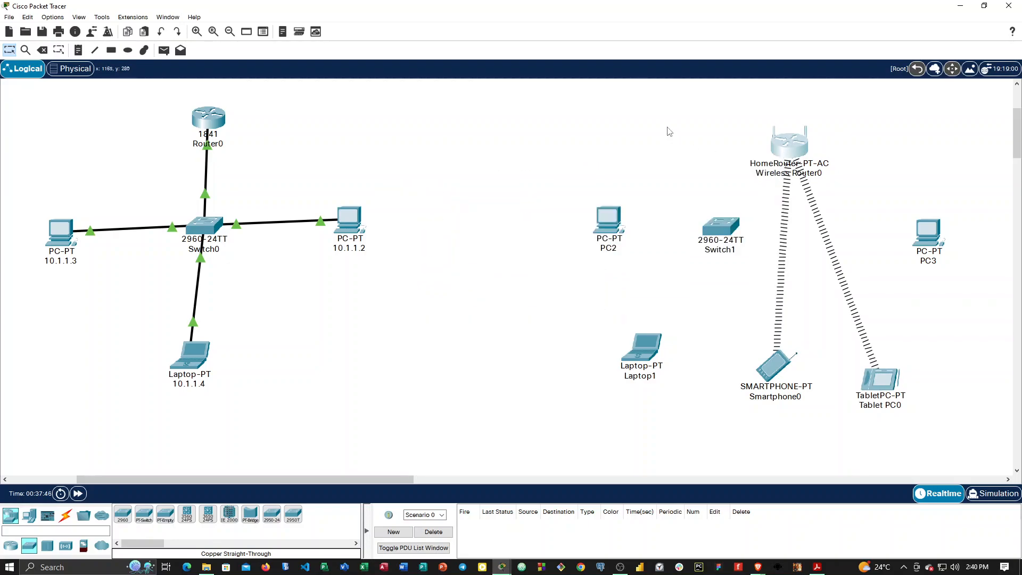
Connect the home router's GigabitEthernet 1 to Switch1's FastEthernet0/1 with a copper straight-through cable.
{"action": "left_click", "coordinate": [65, 515]}
{"action": "left_click", "coordinate": [165, 514]}
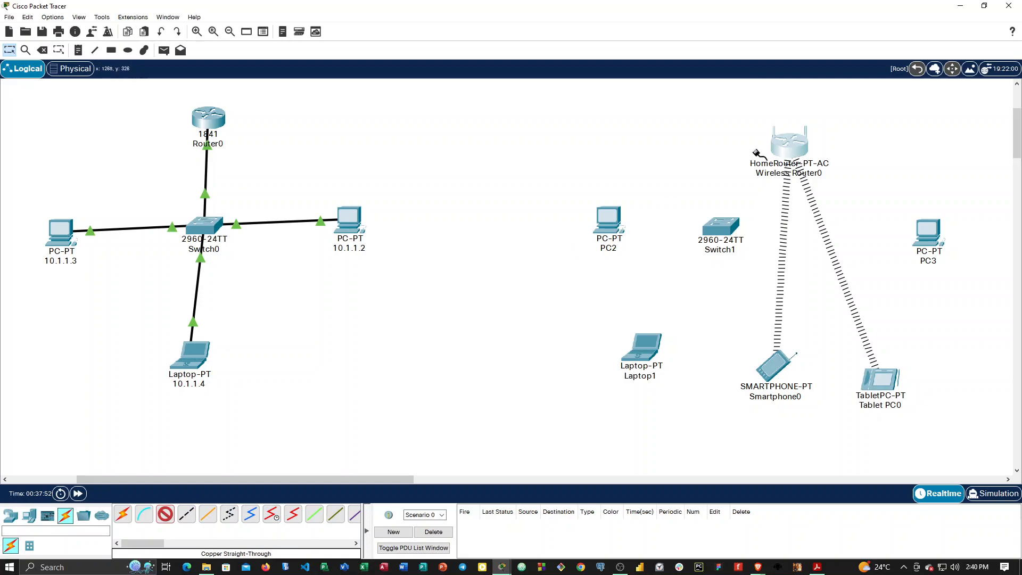
{"action": "left_click", "coordinate": [789, 152]}
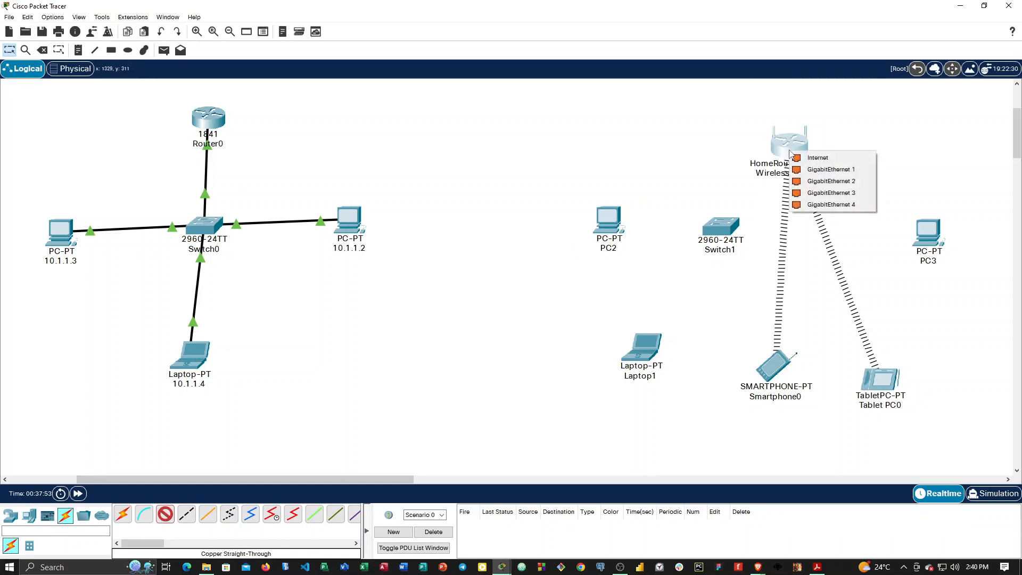
{"action": "left_click", "coordinate": [830, 169]}
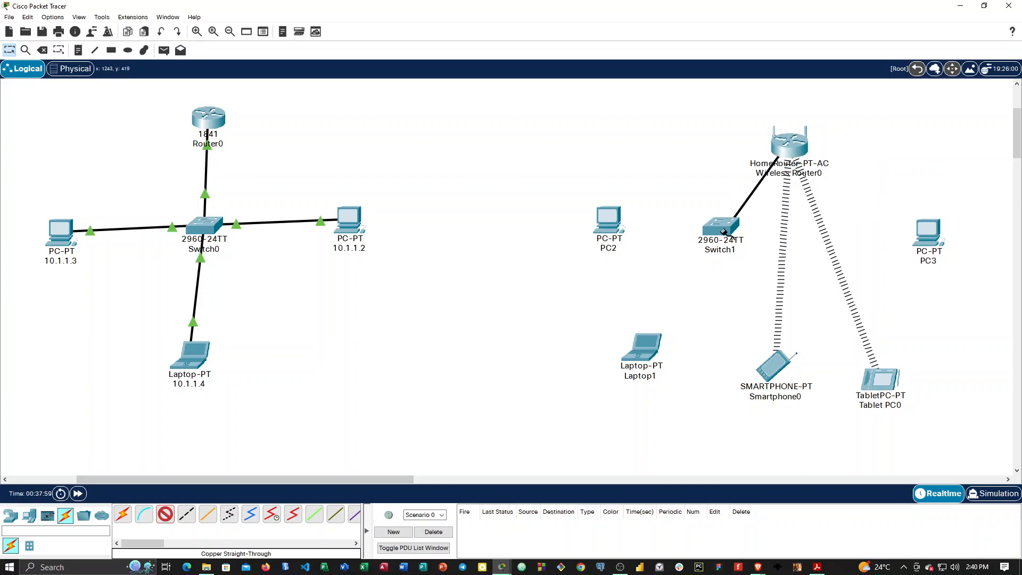
{"action": "left_click", "coordinate": [732, 230]}
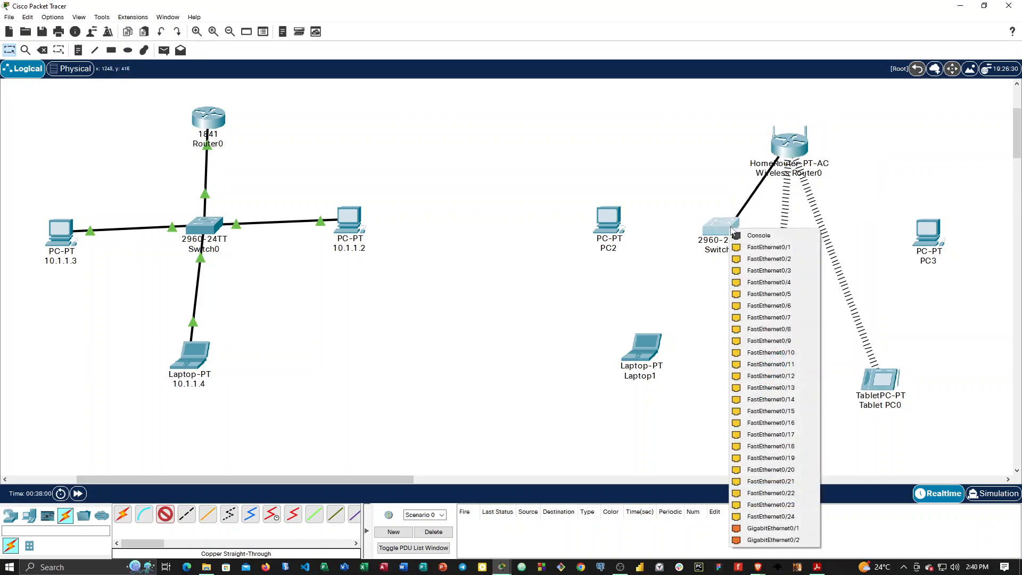
{"action": "left_click", "coordinate": [753, 248]}
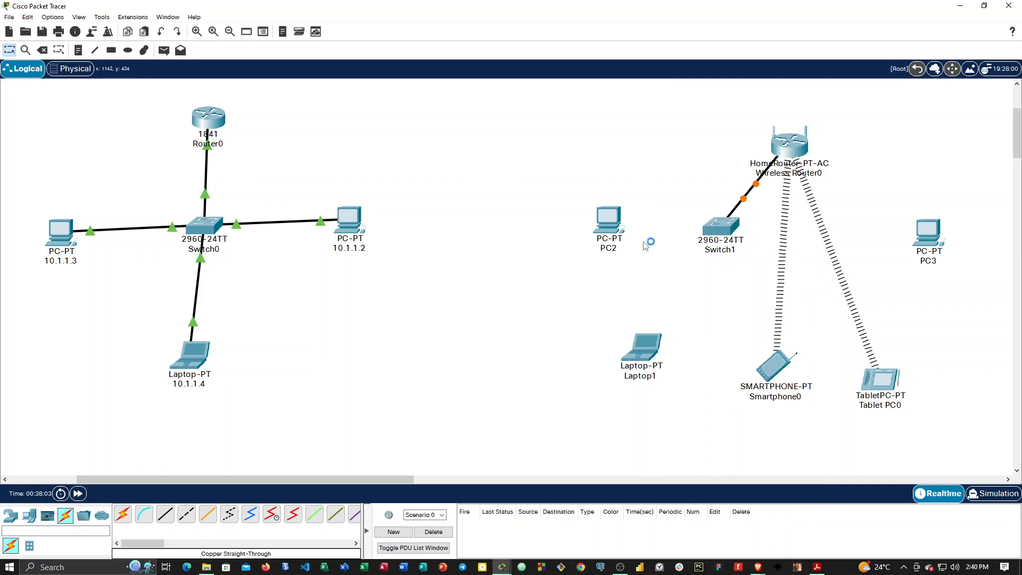
Connect PC2's FastEthernet0 to Switch1's FastEthernet0/2 with a copper straight-through cable.
{"action": "left_click", "coordinate": [165, 514]}
{"action": "left_click", "coordinate": [607, 224]}
{"action": "left_click", "coordinate": [644, 270]}
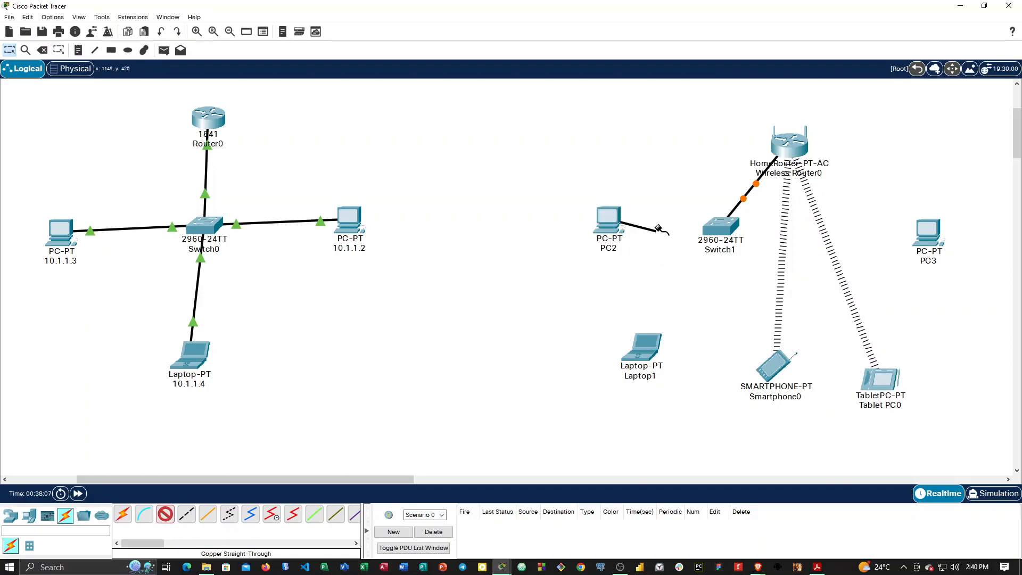
{"action": "left_click", "coordinate": [720, 229]}
{"action": "left_click", "coordinate": [758, 249]}
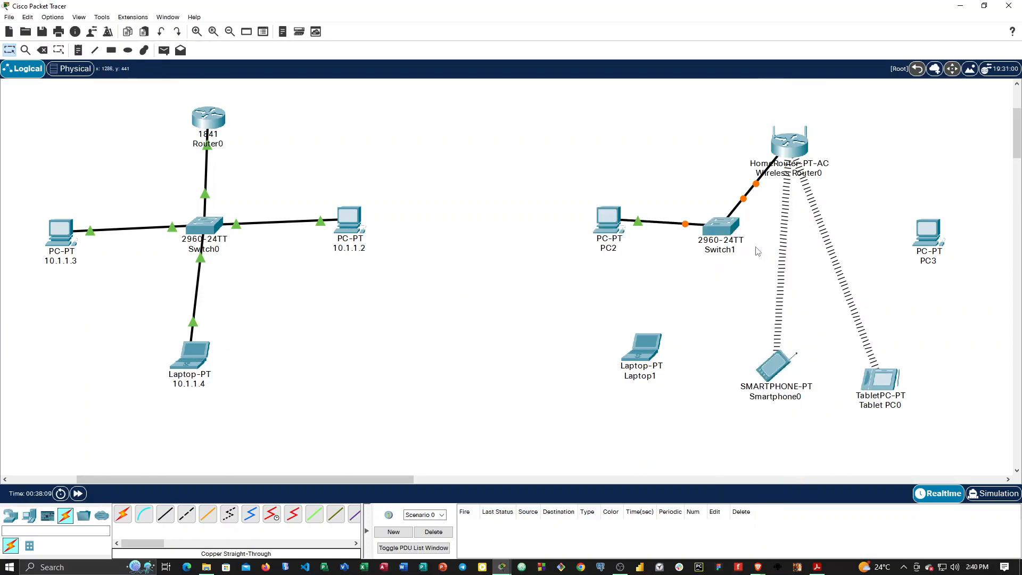
Connect Switch1's FastEthernet0/3 to PC3's FastEthernet0 with a copper straight-through cable.
{"action": "left_click", "coordinate": [165, 515]}
{"action": "left_click", "coordinate": [729, 222]}
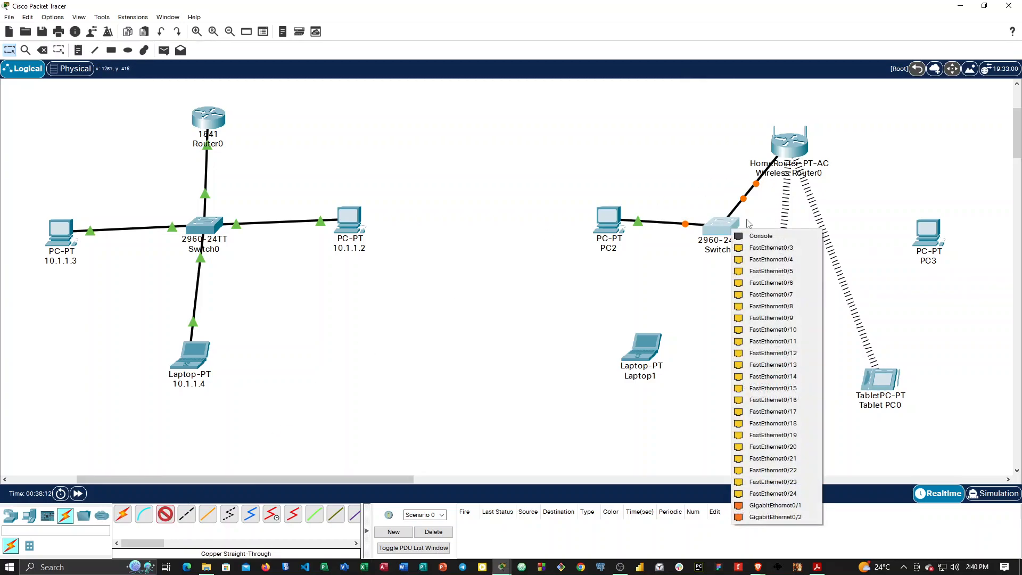
{"action": "left_click", "coordinate": [777, 248]}
{"action": "left_click", "coordinate": [941, 235]}
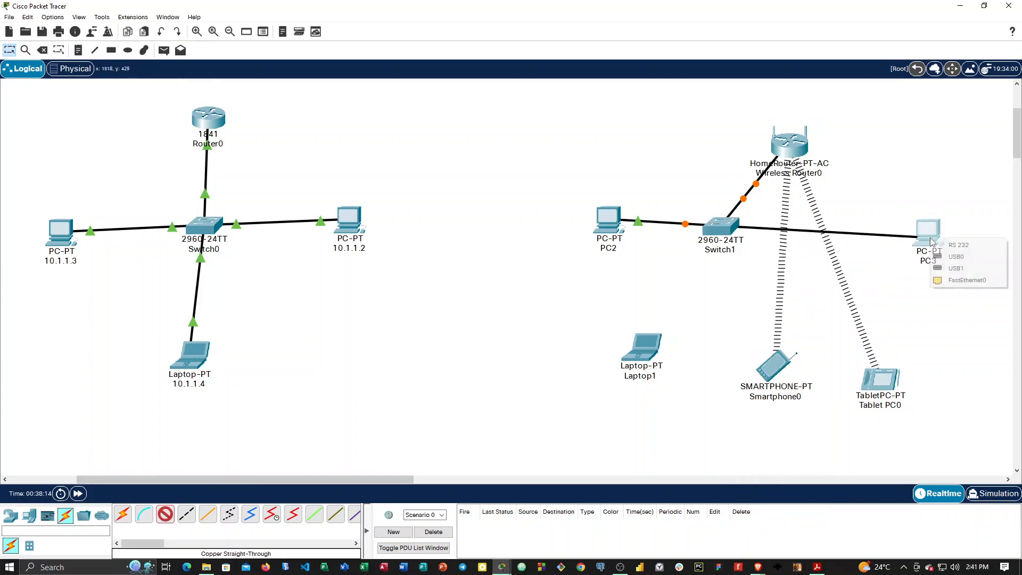
{"action": "left_click", "coordinate": [950, 277]}
Rearrange the second network so Switch1 sits between PC2 and PC3 along the top, with the home router directly below the switch.
{"action": "left_click_drag", "start_coordinate": [809, 151], "coordinate": [722, 343]}
{"action": "left_click_drag", "start_coordinate": [723, 231], "coordinate": [735, 131]}
{"action": "left_click_drag", "start_coordinate": [924, 237], "coordinate": [947, 147]}
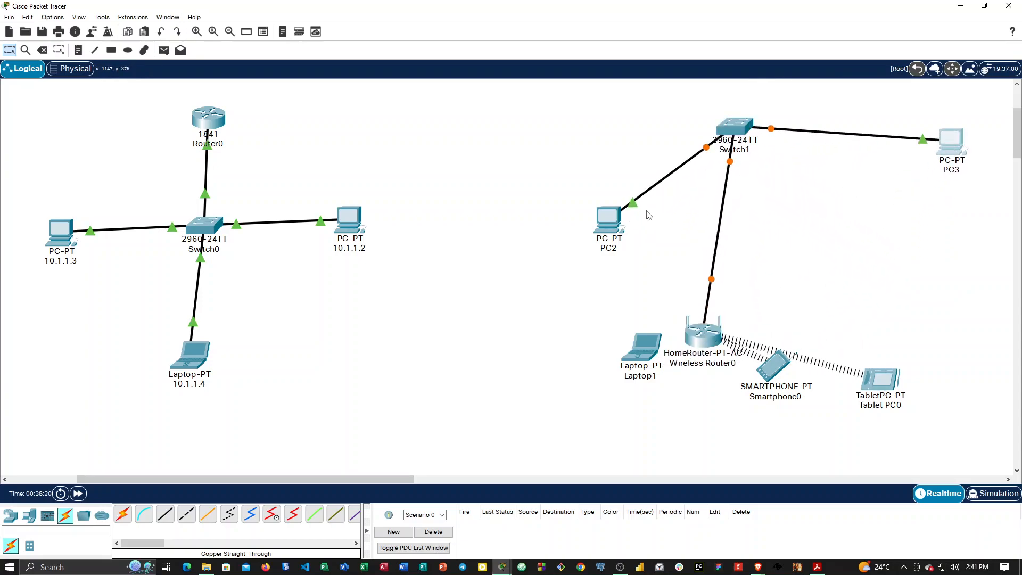
{"action": "left_click_drag", "start_coordinate": [592, 211], "coordinate": [585, 142]}
{"action": "left_click_drag", "start_coordinate": [741, 135], "coordinate": [749, 147]}
{"action": "mouse_move", "coordinate": [957, 146]}
{"action": "left_mouse_down"}
{"action": "mouse_move", "coordinate": [955, 175]}
{"action": "mouse_move", "coordinate": [950, 149]}
{"action": "left_mouse_up"}
{"action": "left_click_drag", "start_coordinate": [698, 337], "coordinate": [742, 248]}
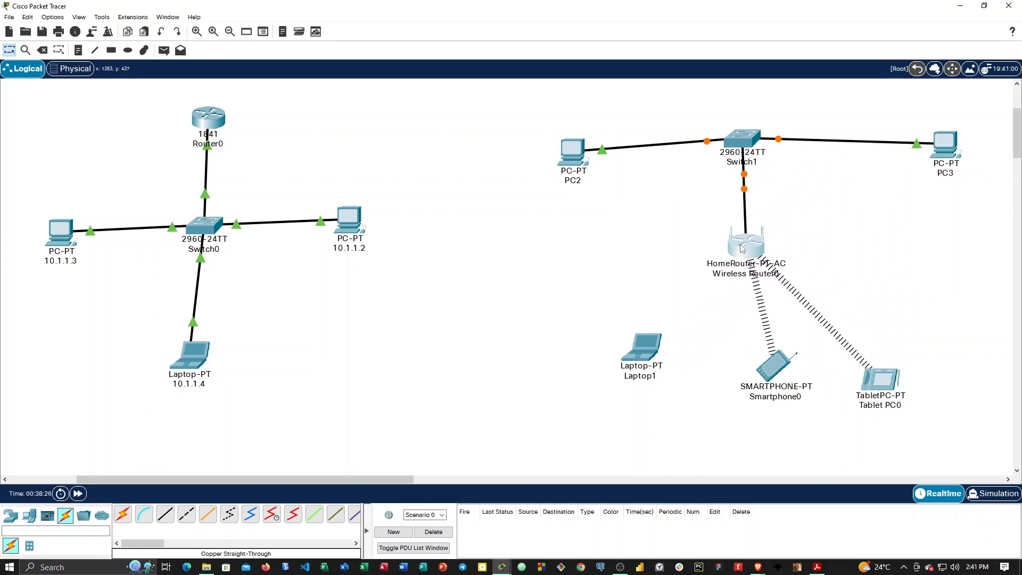
Spread the smartphone and tablet apart below the home router, and shift the router and Switch1 over to line up above them.
{"action": "left_click_drag", "start_coordinate": [778, 400], "coordinate": [748, 391]}
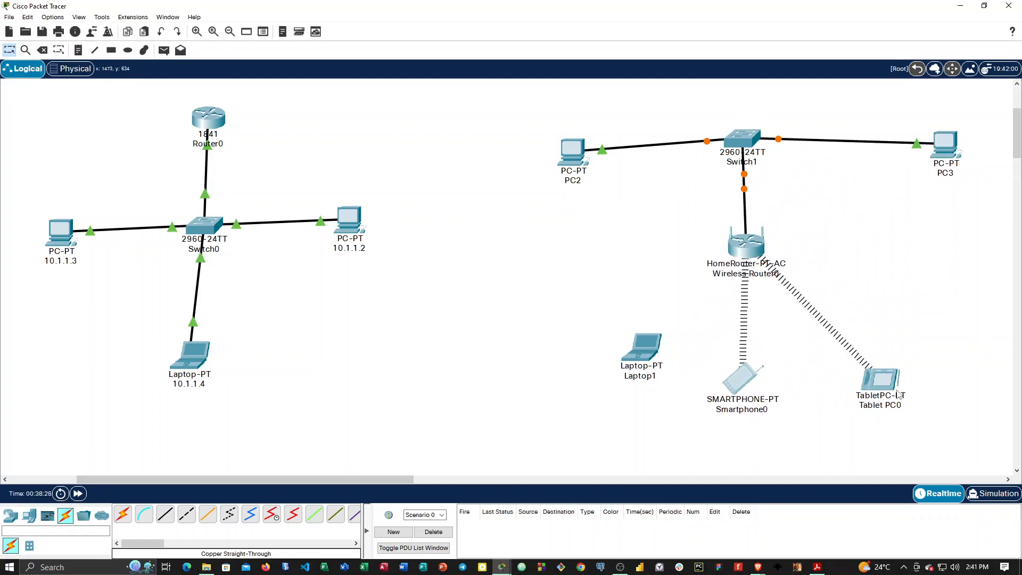
{"action": "left_click_drag", "start_coordinate": [897, 394], "coordinate": [937, 383]}
{"action": "left_click_drag", "start_coordinate": [755, 245], "coordinate": [795, 251]}
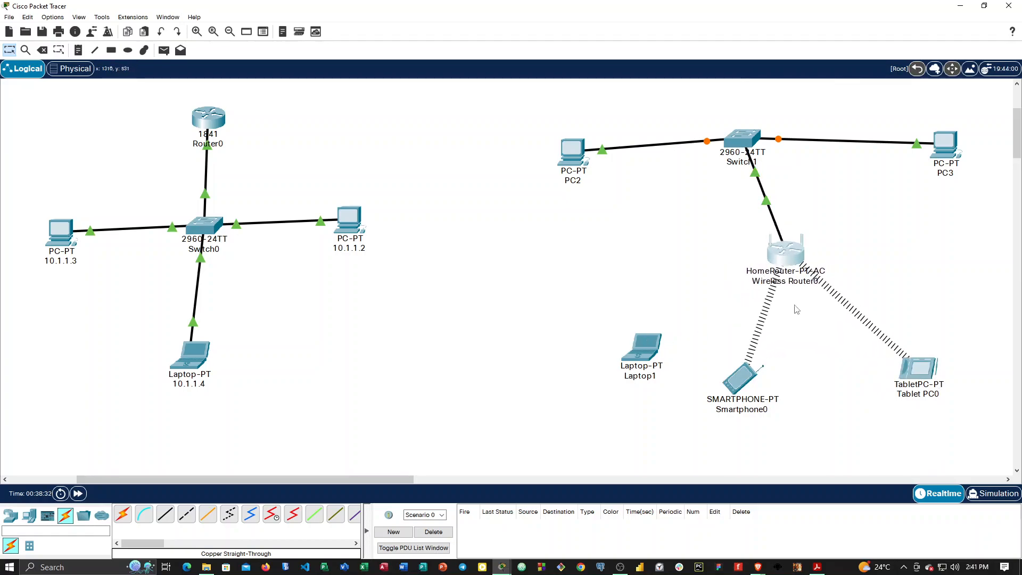
{"action": "left_click_drag", "start_coordinate": [743, 139], "coordinate": [776, 136]}
{"action": "mouse_move", "coordinate": [767, 137]}
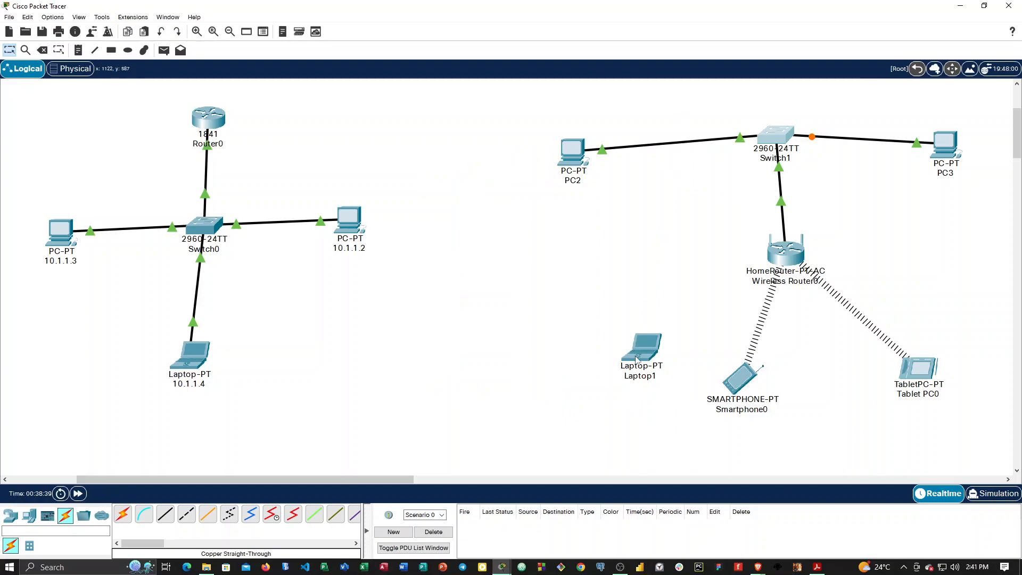
Replace Laptop1's built-in Ethernet module with the WPC300N wireless module and check its global settings.
{"action": "mouse_move", "coordinate": [636, 360]}
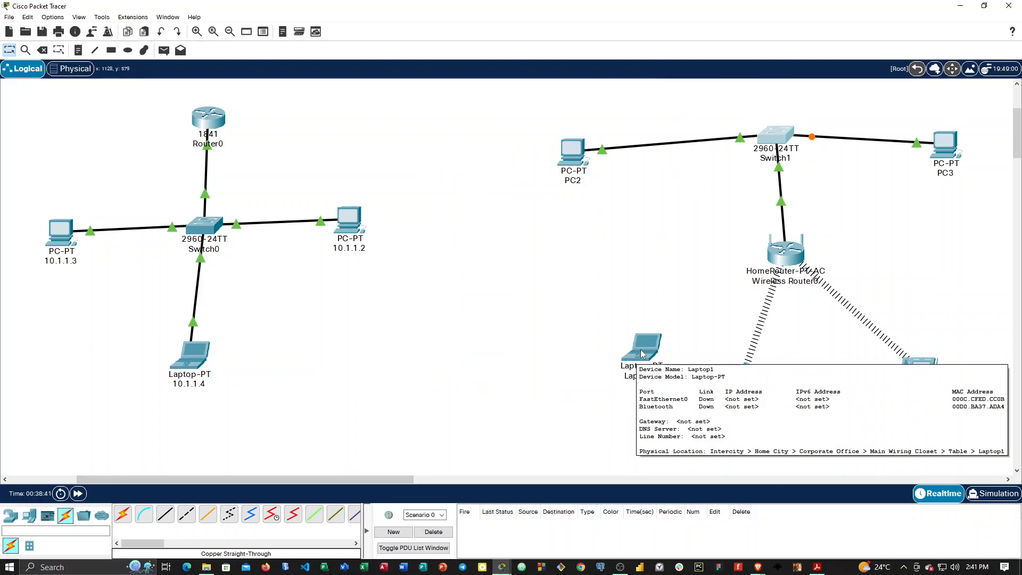
{"action": "left_click", "coordinate": [642, 353]}
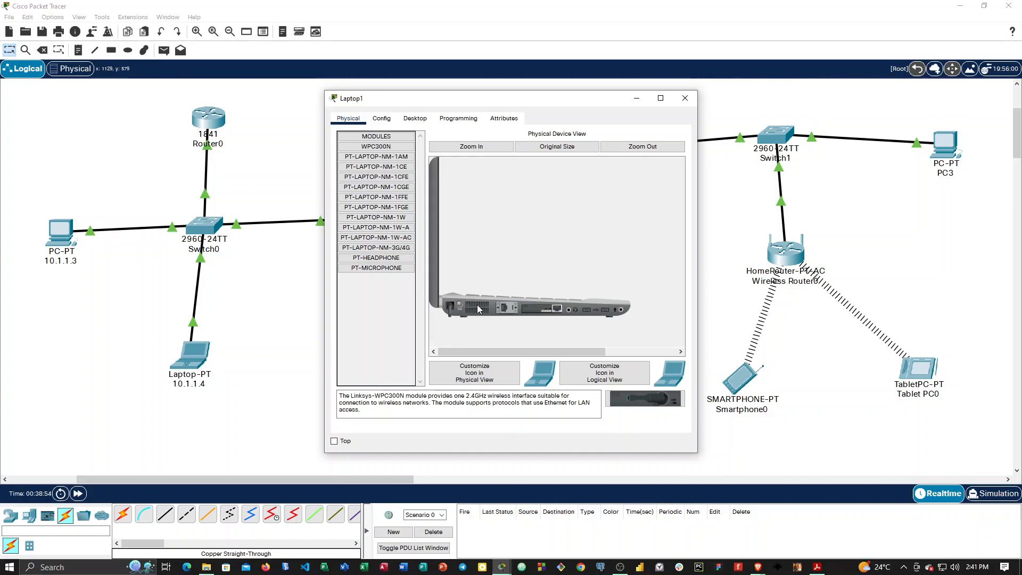
{"action": "left_click_drag", "start_coordinate": [537, 310], "coordinate": [566, 333]}
{"action": "left_click_drag", "start_coordinate": [612, 398], "coordinate": [534, 308]}
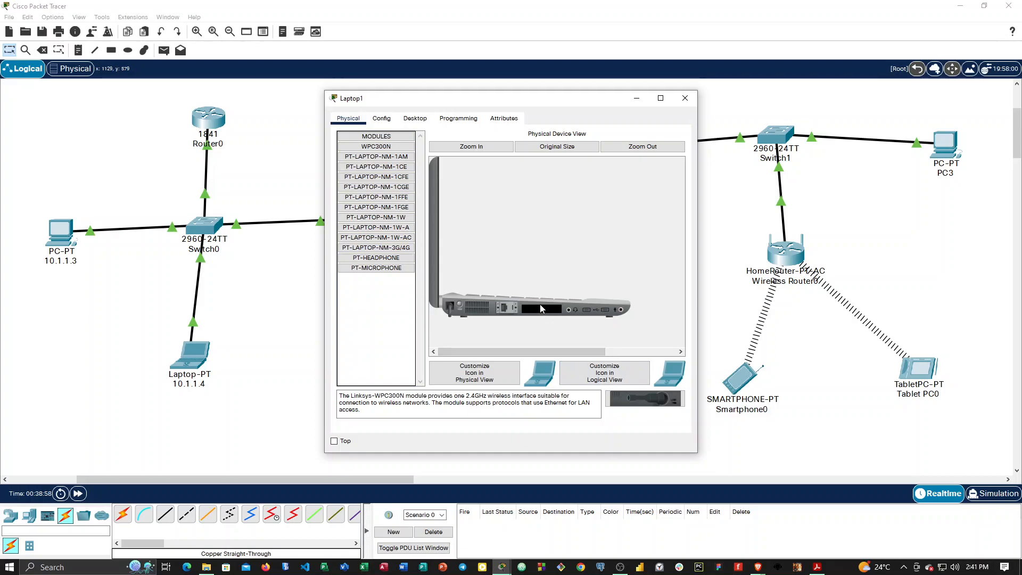
{"action": "left_click_drag", "start_coordinate": [634, 400], "coordinate": [546, 316]}
{"action": "left_click", "coordinate": [388, 120]}
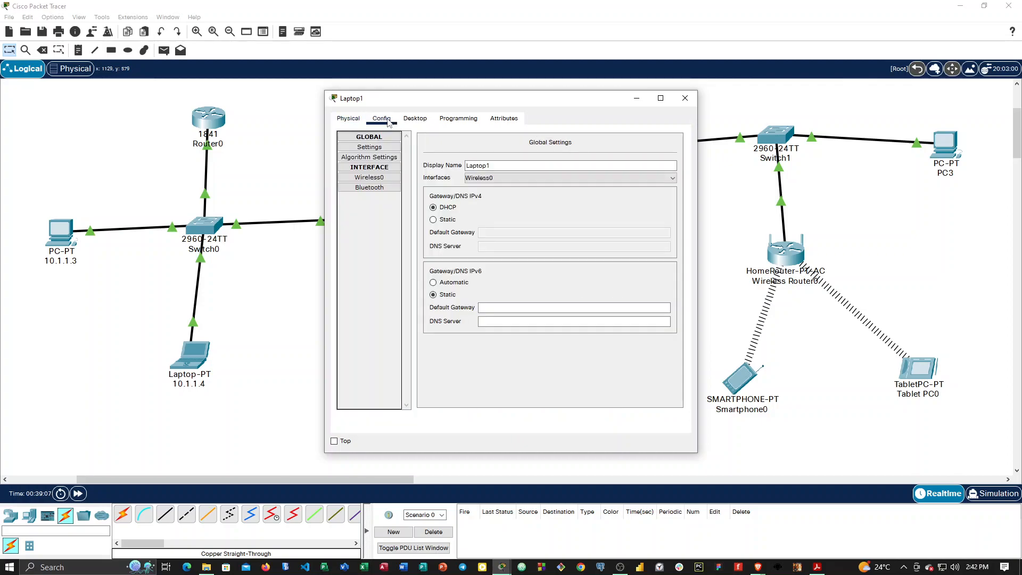
{"action": "left_click", "coordinate": [685, 98]}
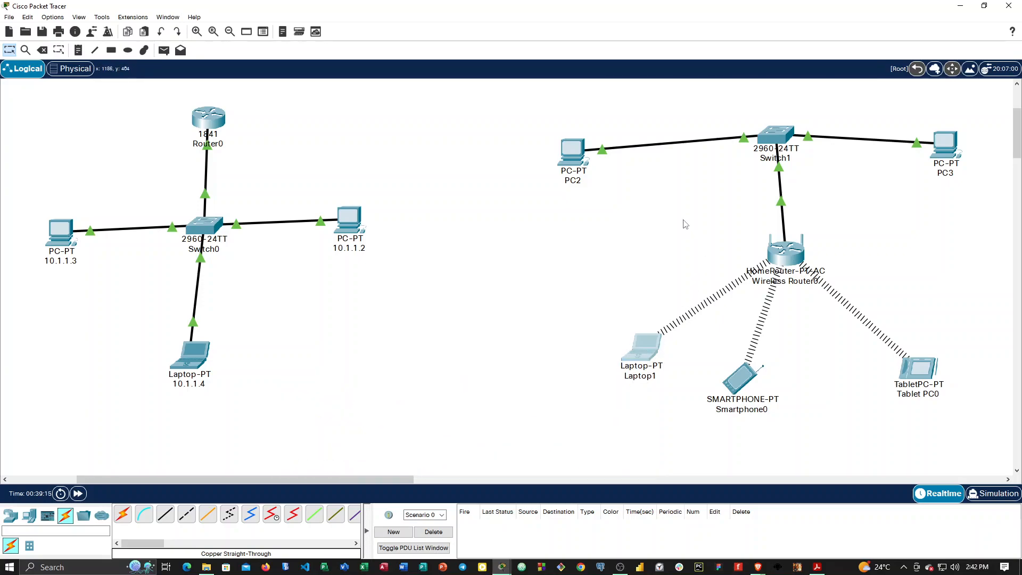
Check PC2's global gateway and DNS configuration.
{"action": "left_click", "coordinate": [574, 154]}
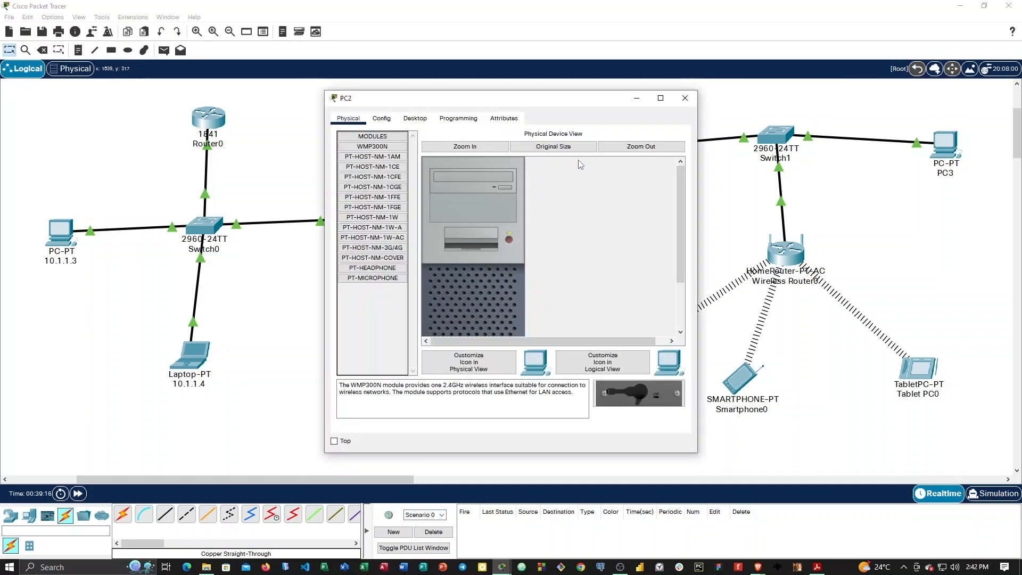
{"action": "left_click", "coordinate": [381, 118]}
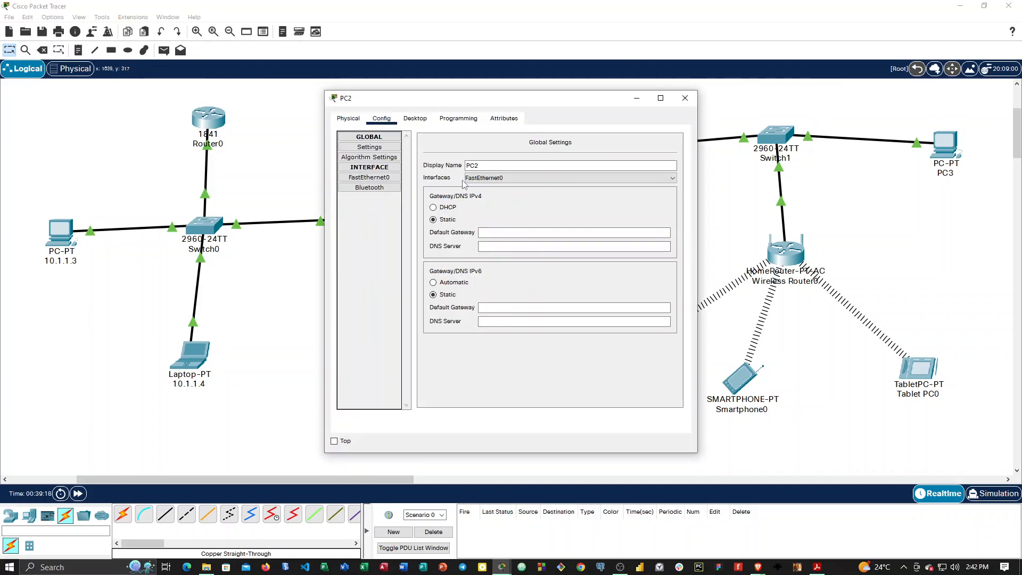
{"action": "left_click", "coordinate": [685, 98]}
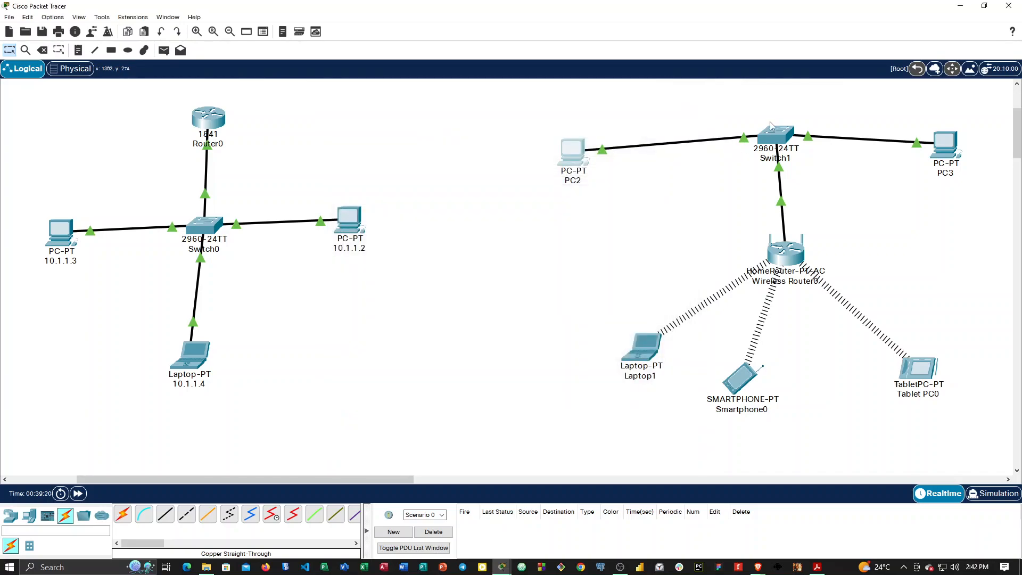
Check the IP configuration of Laptop1's Wireless0 interface.
{"action": "left_click", "coordinate": [642, 351]}
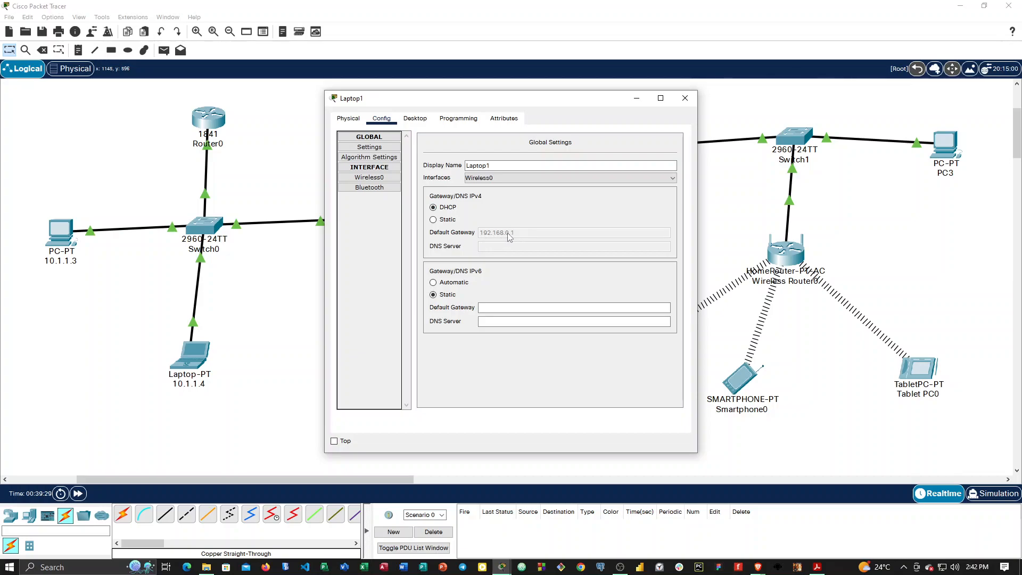
{"action": "left_click", "coordinate": [381, 177]}
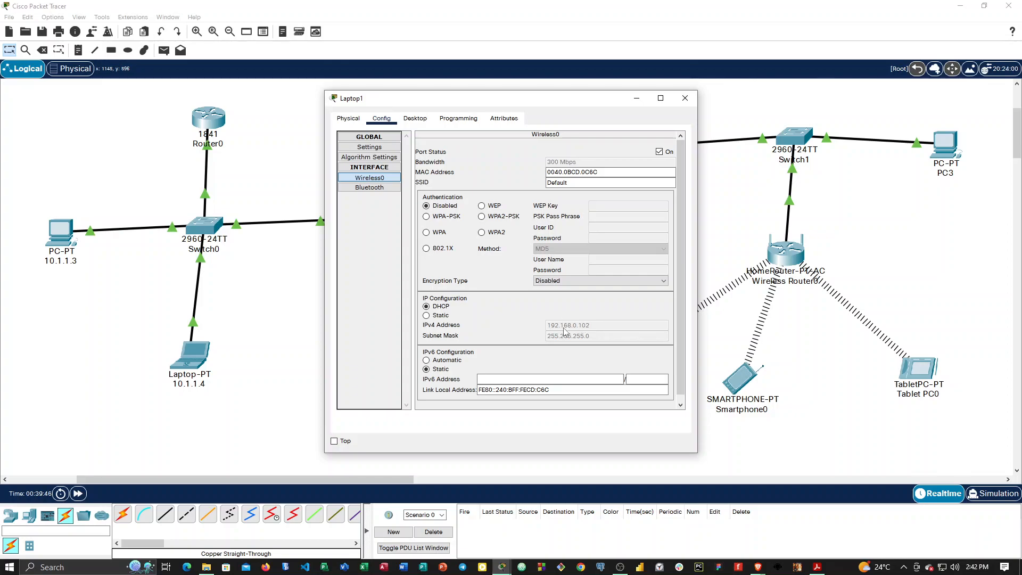
{"action": "left_click", "coordinate": [685, 98]}
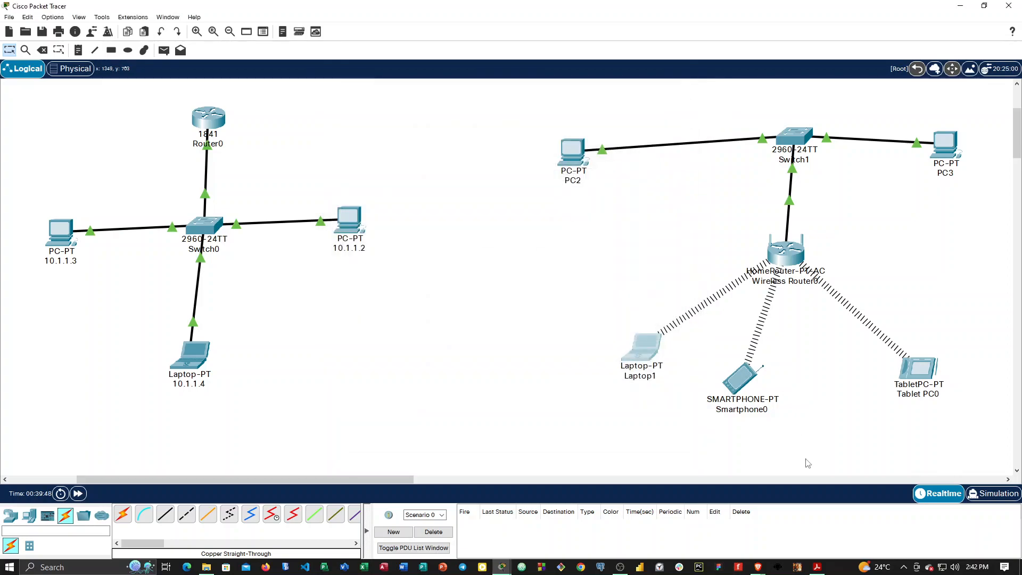
Check the IP configuration of the smartphone's Wireless0 interface.
{"action": "left_click", "coordinate": [752, 395]}
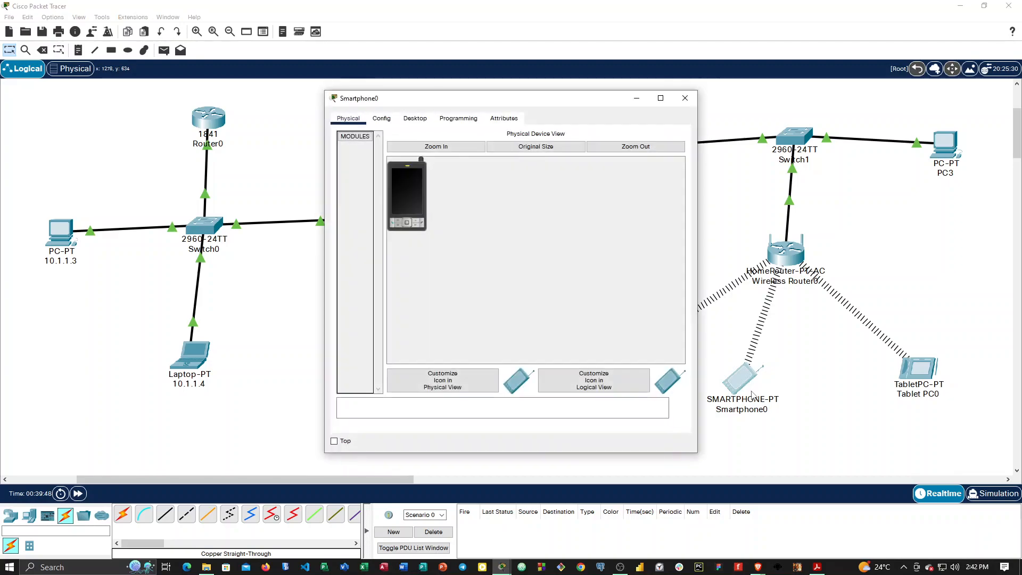
{"action": "left_click", "coordinate": [387, 121]}
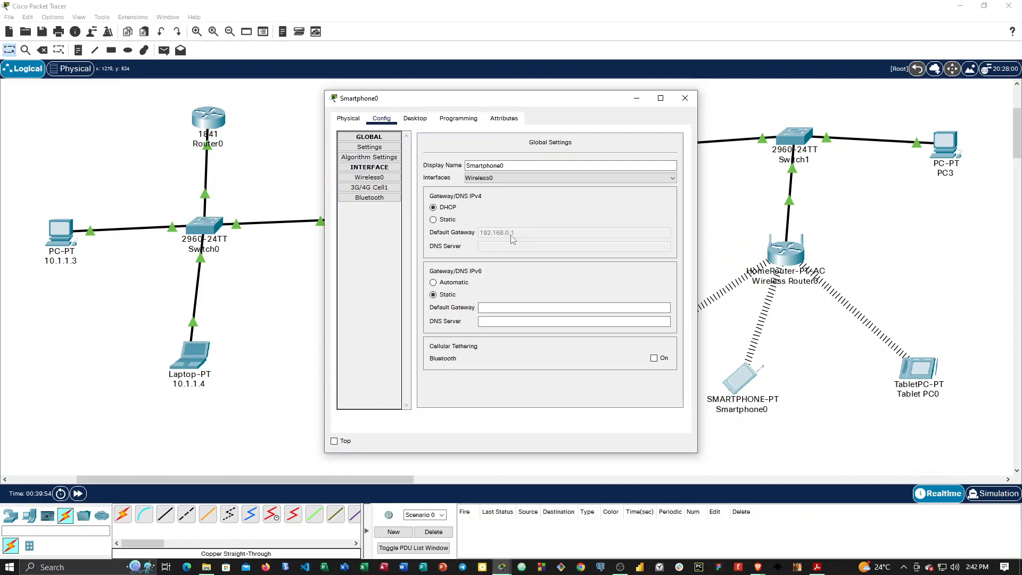
{"action": "left_click", "coordinate": [388, 178]}
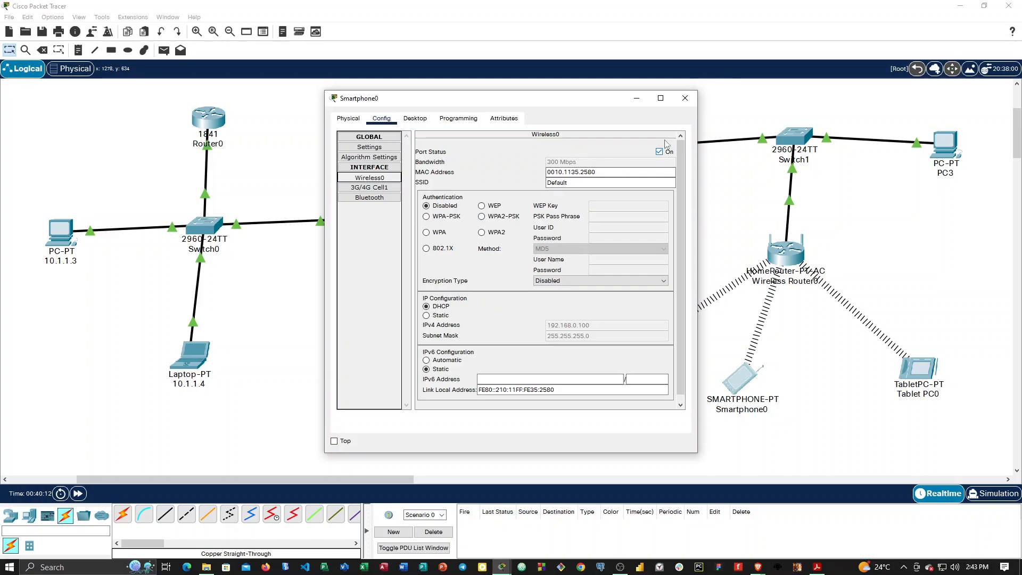
{"action": "left_click", "coordinate": [692, 108]}
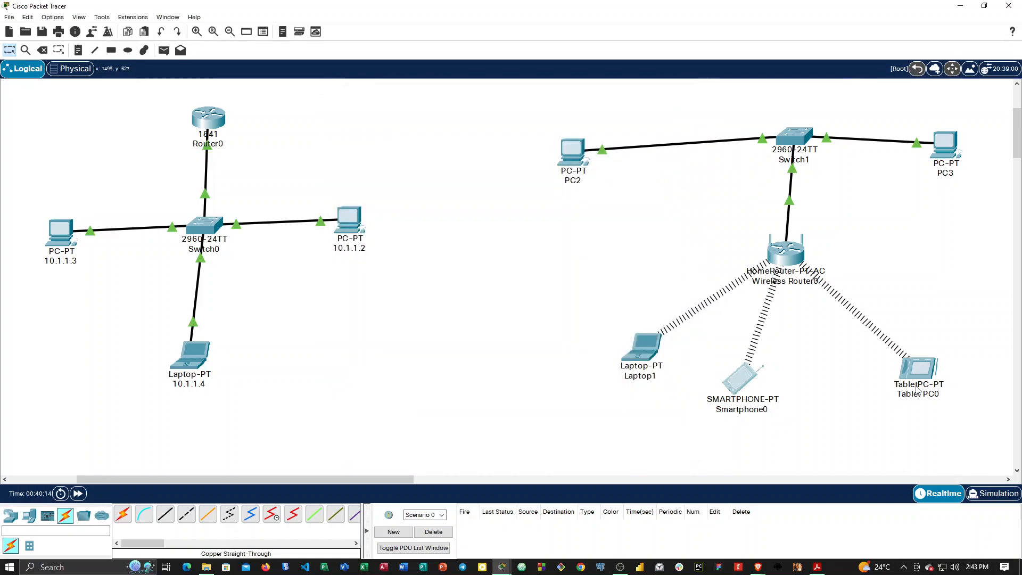
Inspect the tablet's physical view and check the IP configuration of its Wireless0 interface.
{"action": "left_click", "coordinate": [916, 391]}
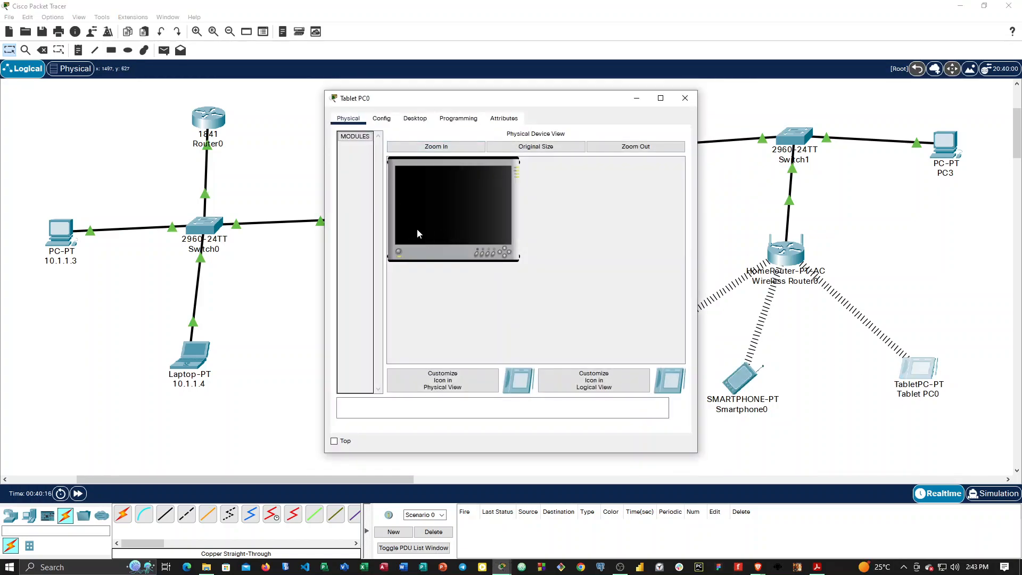
{"action": "left_click", "coordinate": [434, 147]}
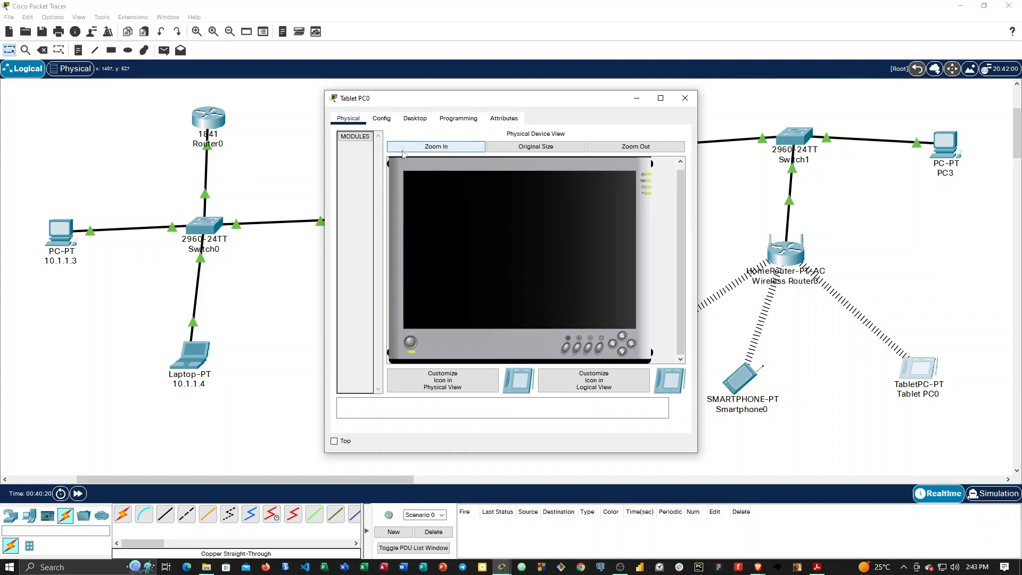
{"action": "left_click", "coordinate": [381, 119]}
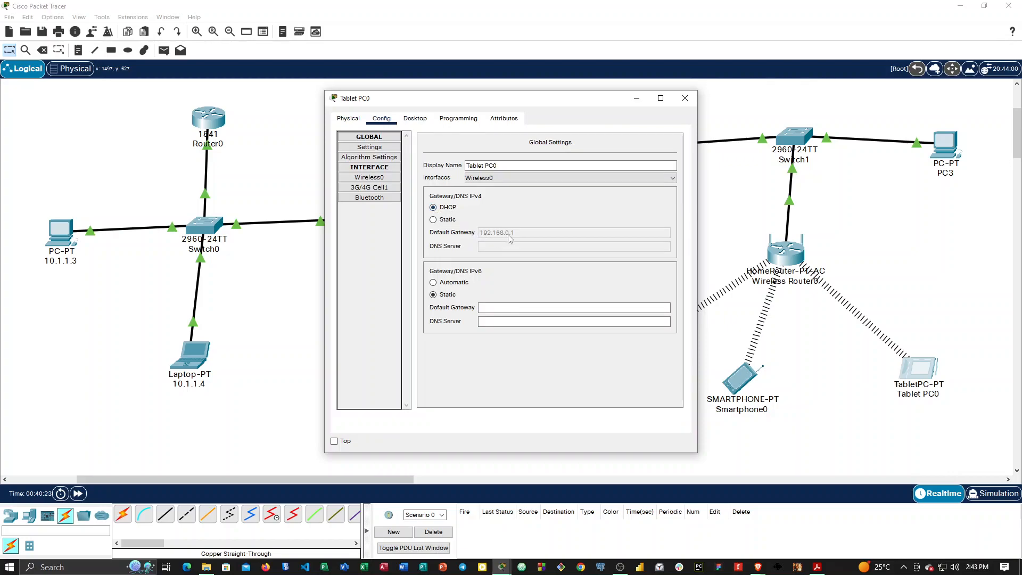
{"action": "left_click", "coordinate": [369, 177]}
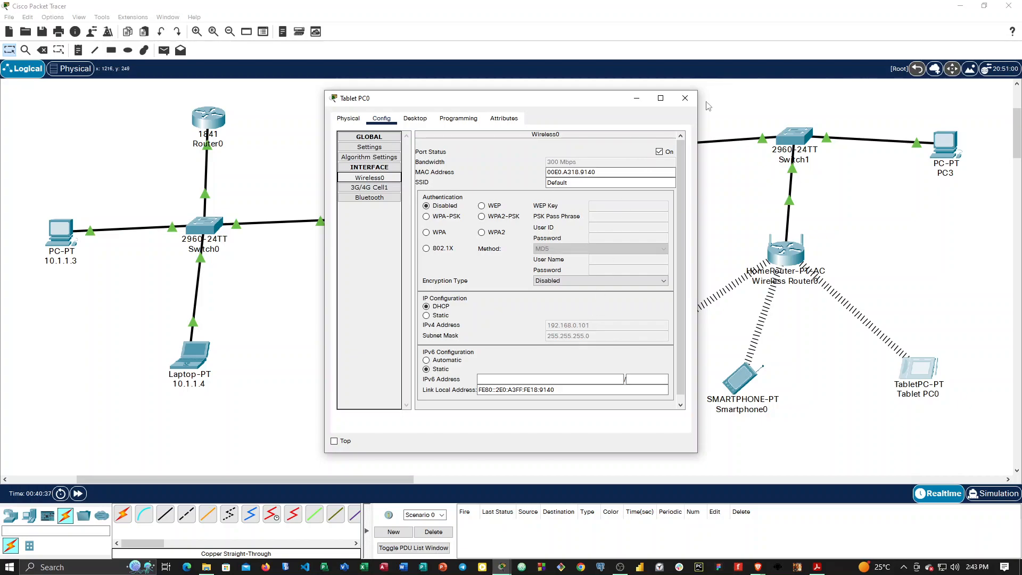
{"action": "left_click", "coordinate": [685, 99]}
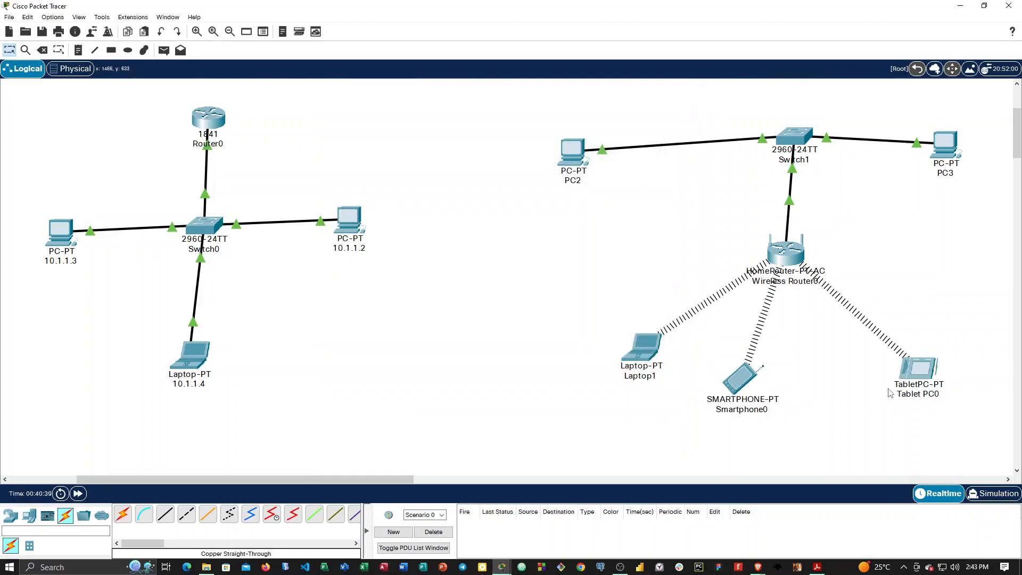
Change the tablet's display name to its IP address, 192.168.0.101.
{"action": "left_click", "coordinate": [918, 368]}
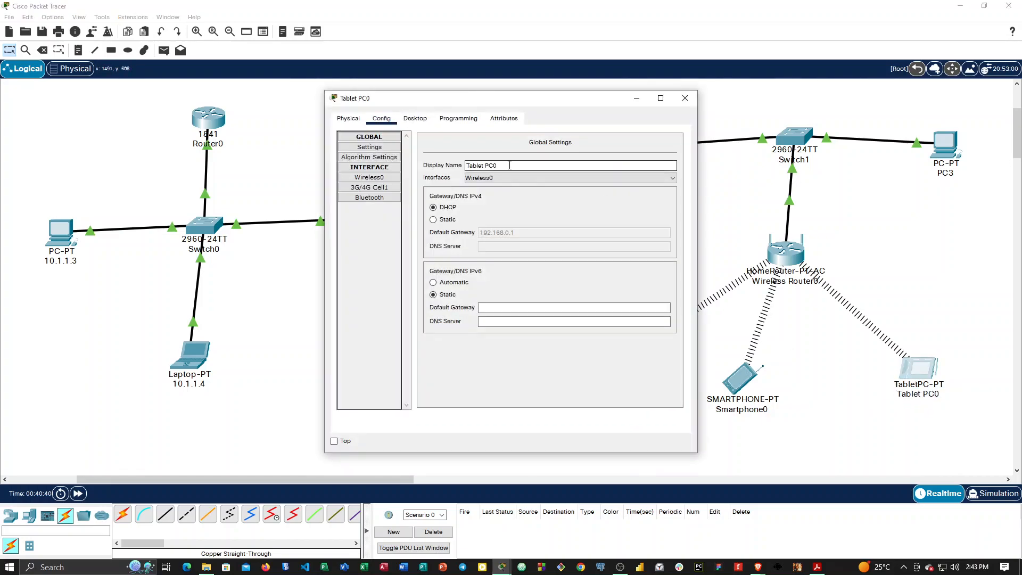
{"action": "left_click_drag", "start_coordinate": [512, 166], "coordinate": [458, 167]}
{"action": "type", "text": "192.168.0"}
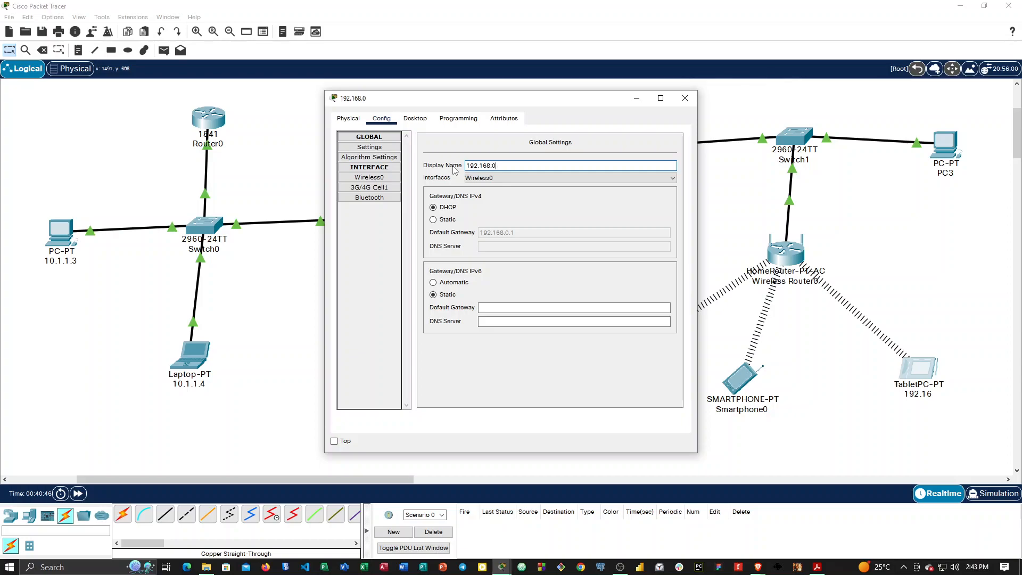
{"action": "type", "text": "101"}
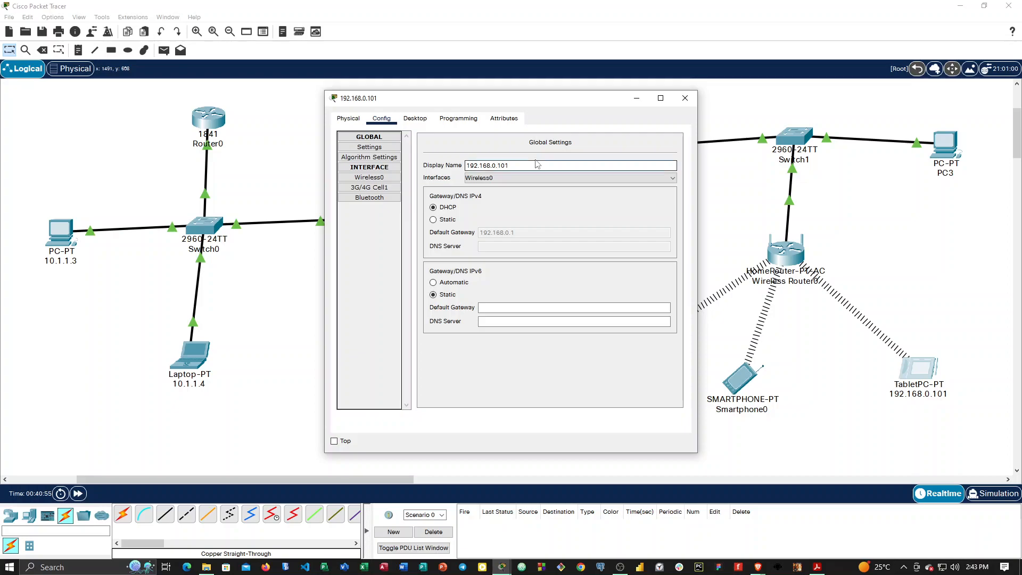
{"action": "left_click", "coordinate": [684, 99]}
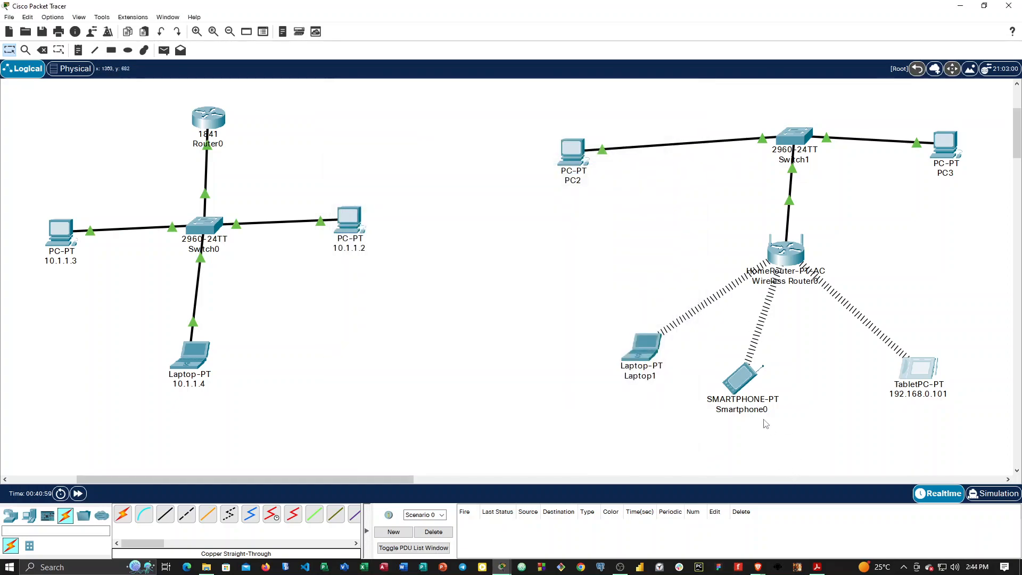
Look up the smartphone's Wireless0 IPv4 address and change its display name to 192.168.0.100.
{"action": "left_click", "coordinate": [740, 379]}
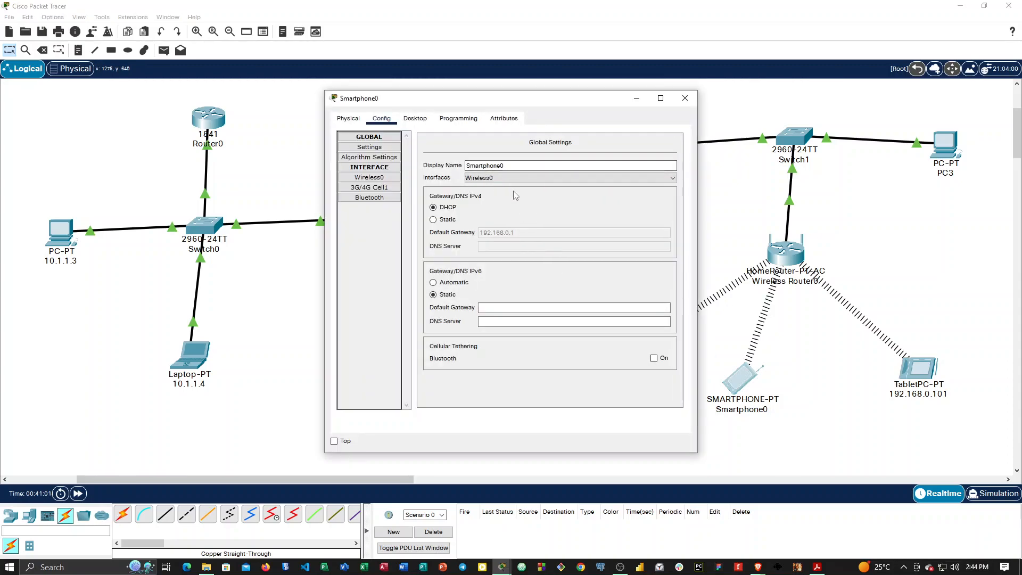
{"action": "left_click", "coordinate": [383, 181]}
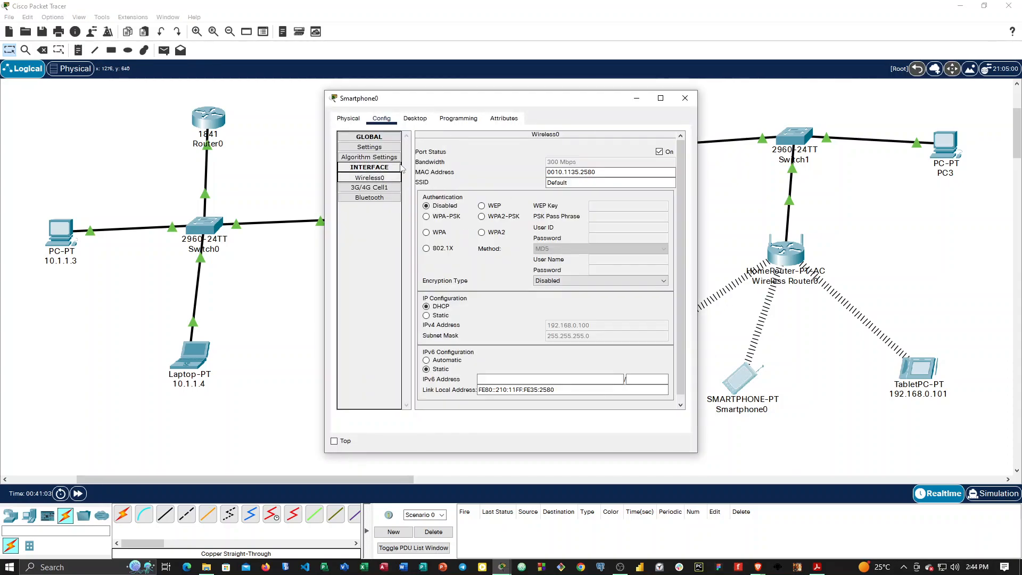
{"action": "left_click", "coordinate": [369, 149]}
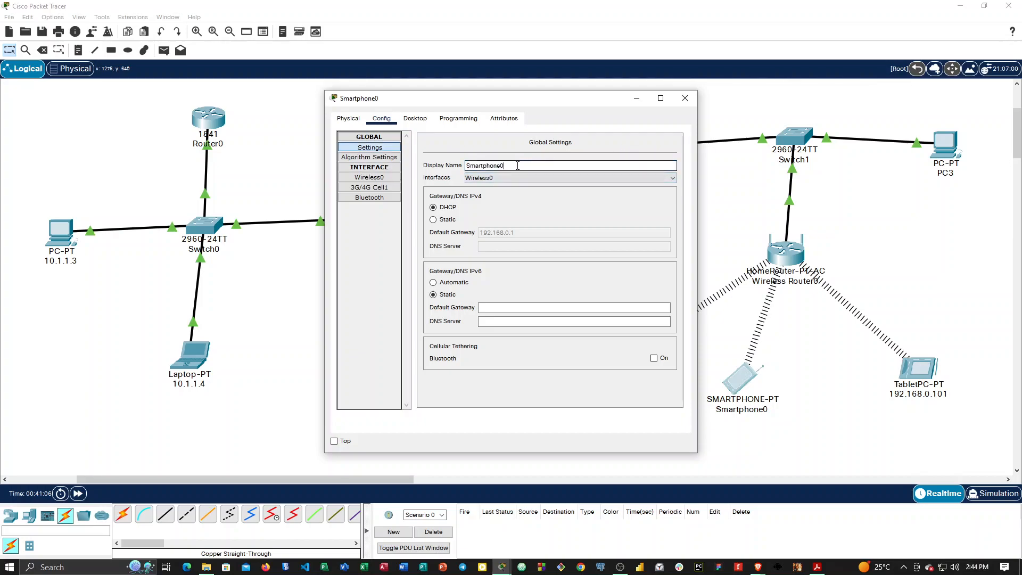
{"action": "left_click_drag", "start_coordinate": [511, 165], "coordinate": [425, 166]}
{"action": "type", "text": "192"}
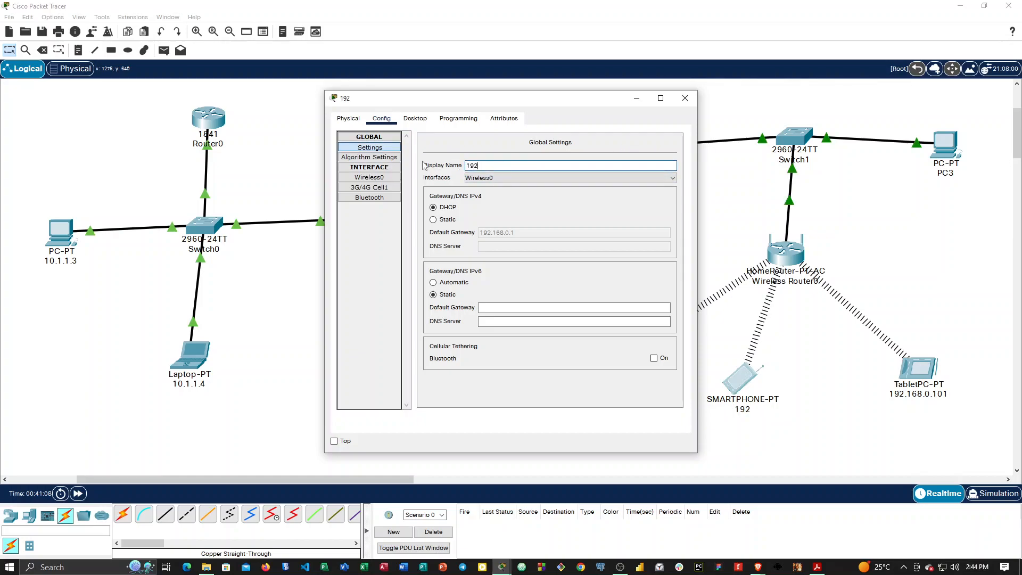
{"action": "type", "text": ".168.0."}
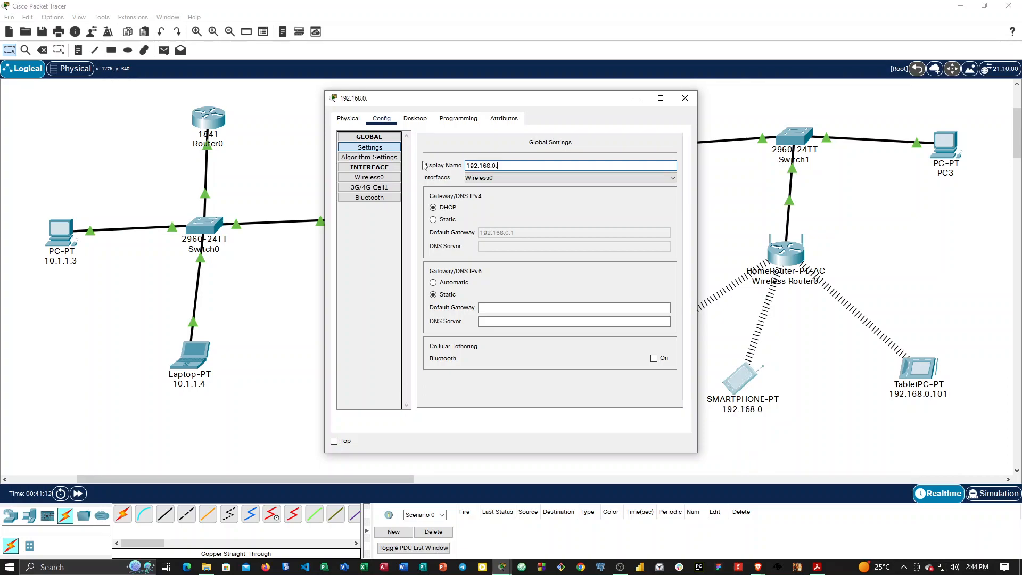
{"action": "type", "text": "100"}
{"action": "left_click", "coordinate": [684, 99]}
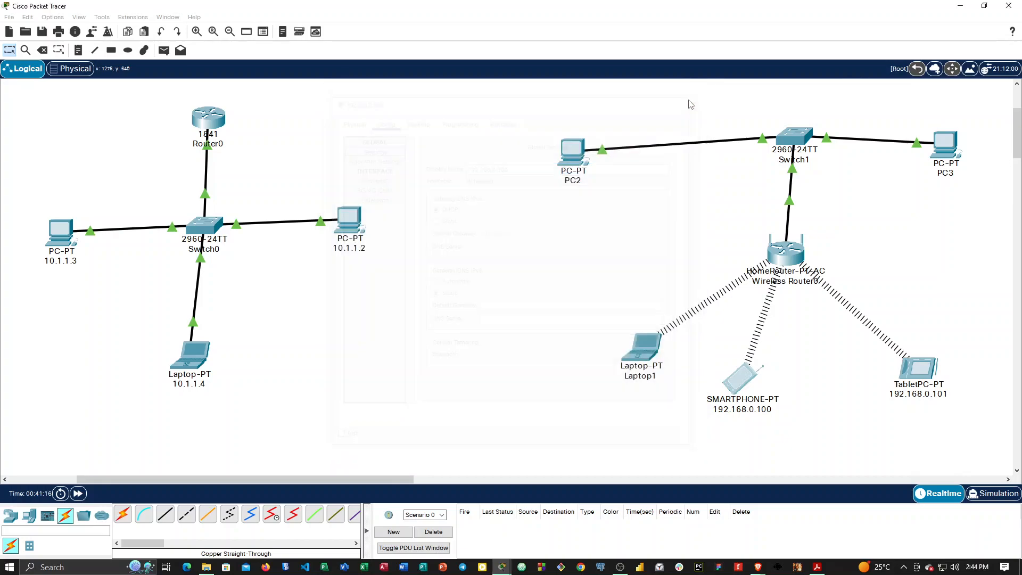
Look up Laptop1's Wireless0 IPv4 address and change its display name to 192.168.0.102.
{"action": "left_click", "coordinate": [636, 343]}
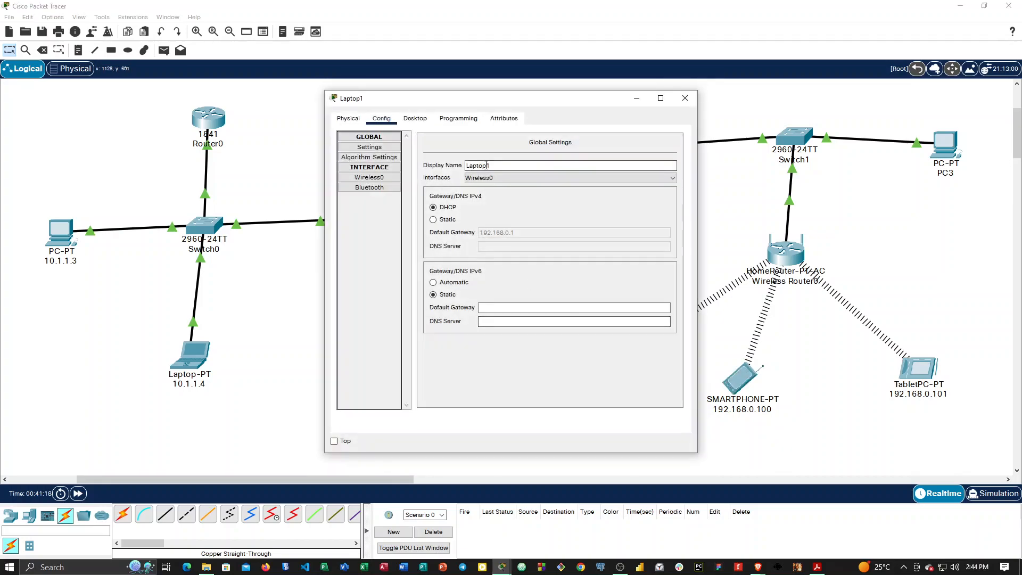
{"action": "left_click", "coordinate": [370, 180]}
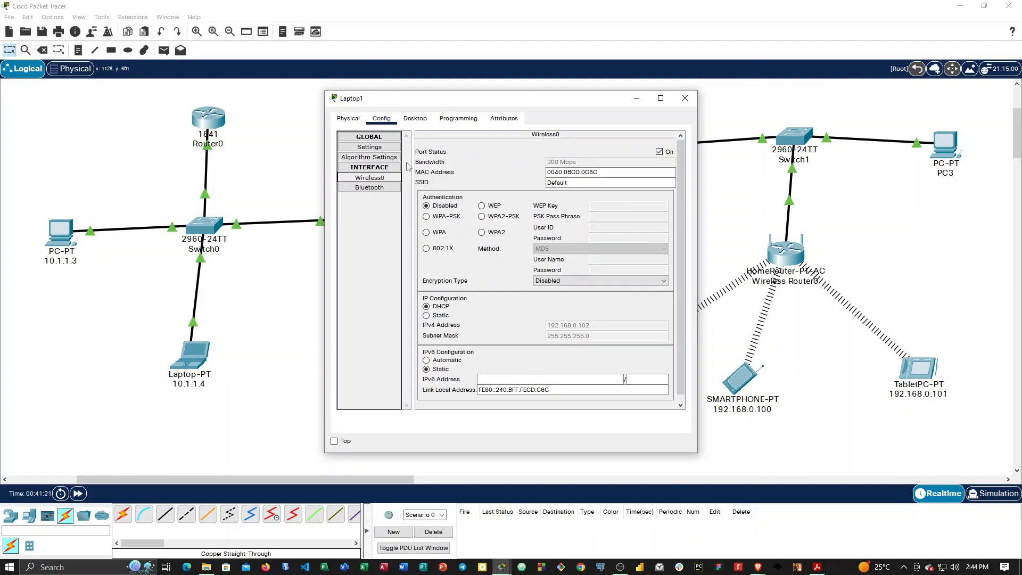
{"action": "left_click", "coordinate": [369, 147]}
{"action": "left_click_drag", "start_coordinate": [489, 165], "coordinate": [455, 167]}
{"action": "type", "text": "192.168.0.102"}
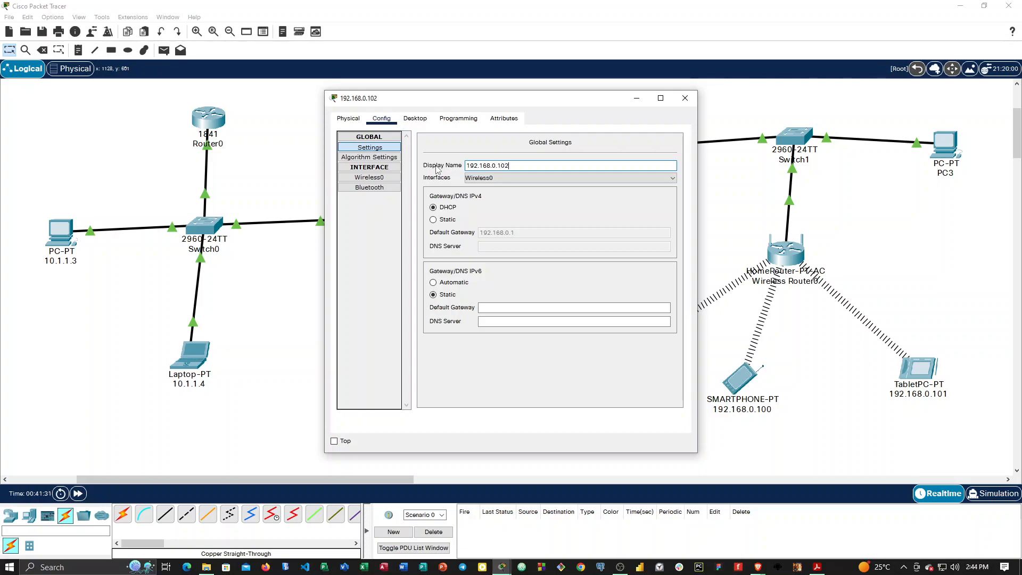
{"action": "left_click", "coordinate": [685, 98]}
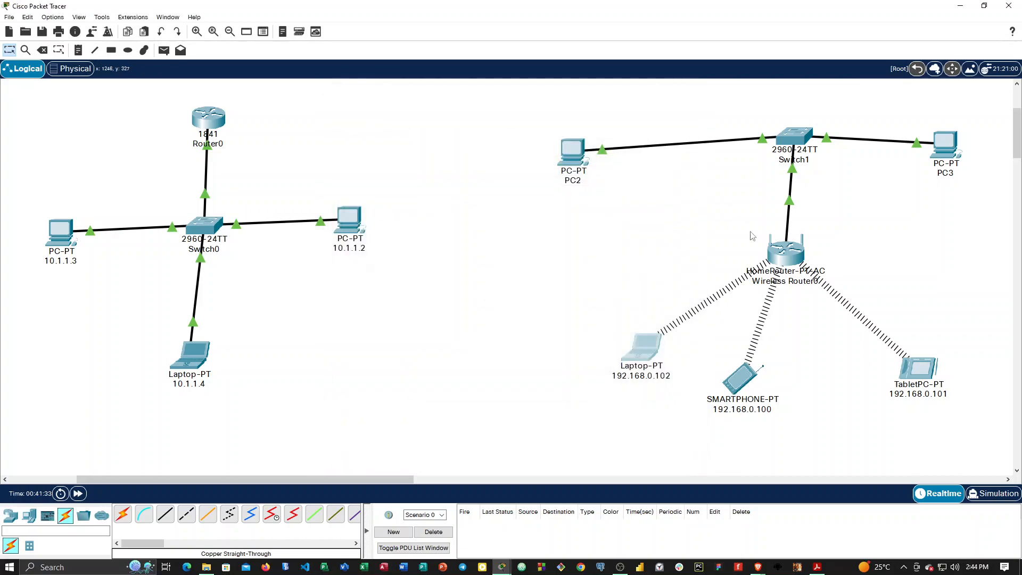
Ping the tablet at 192.168.0.101 from the command prompt of the wireless laptop and close the laptop's window.
{"action": "left_click", "coordinate": [649, 364]}
{"action": "left_click", "coordinate": [413, 120]}
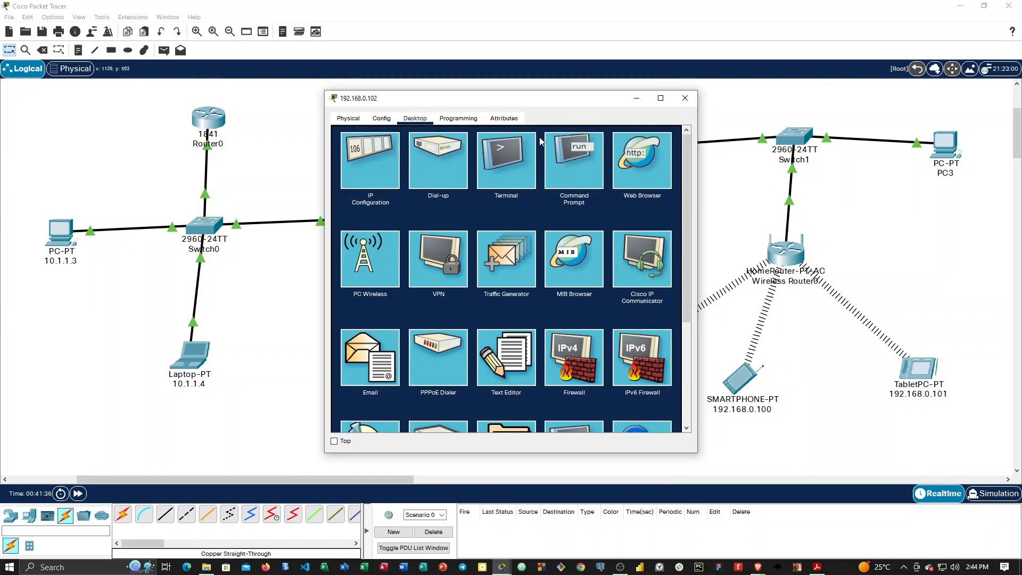
{"action": "left_click", "coordinate": [575, 157]}
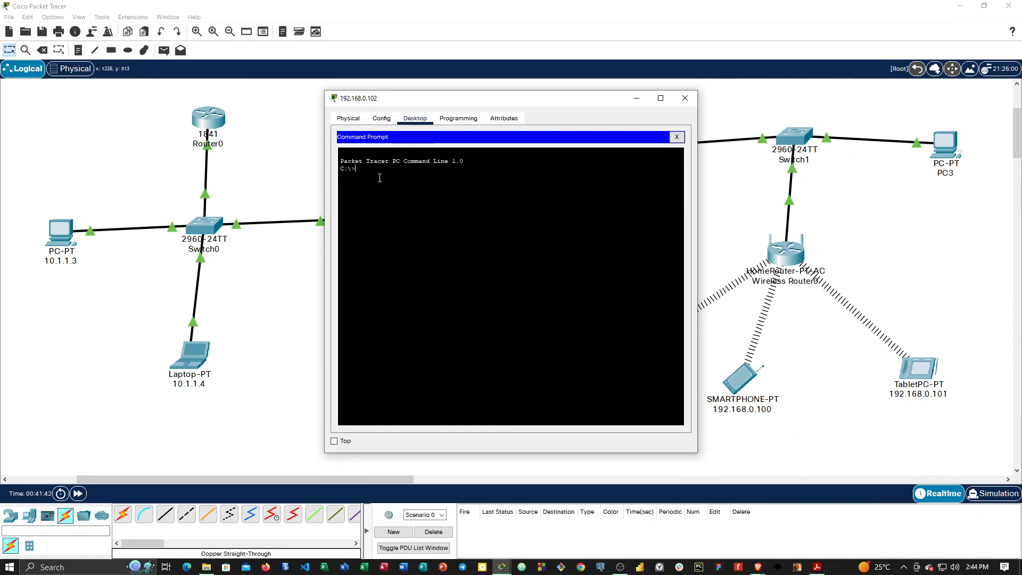
{"action": "type", "text": "Pinging"}
{"action": "type", "text": "2"}
{"action": "type", "text": "/"}
{"action": "key", "text": "BackSpace"}
{"action": "key", "text": "BackSpace"}
{"action": "key", "text": "BackSpace"}
{"action": "key", "text": "BackSpace"}
{"action": "type", "text": ".168.0.101"}
{"action": "key", "text": "Return"}
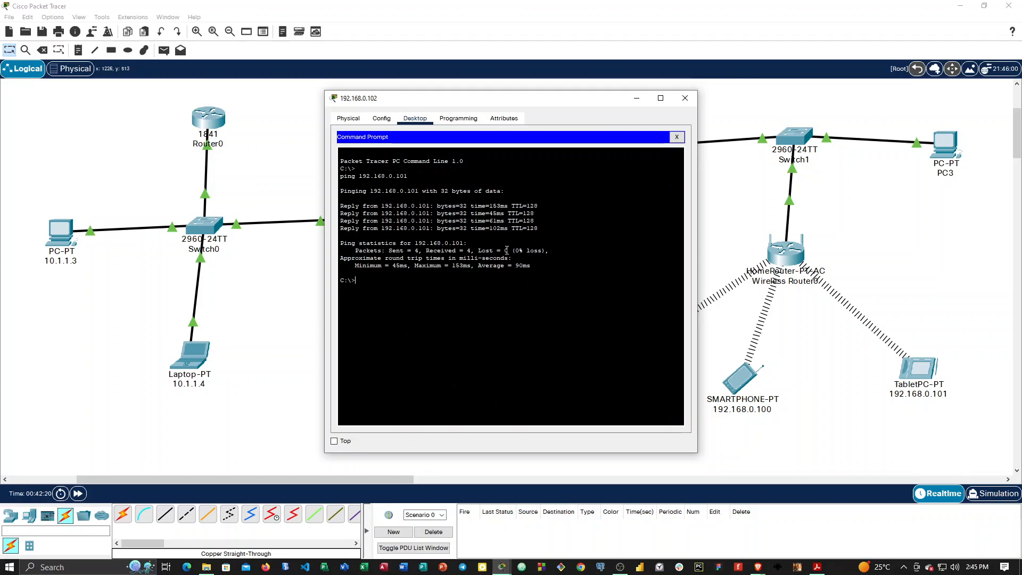
{"action": "left_click_drag", "start_coordinate": [456, 101], "coordinate": [360, 130]}
{"action": "left_click", "coordinate": [584, 125]}
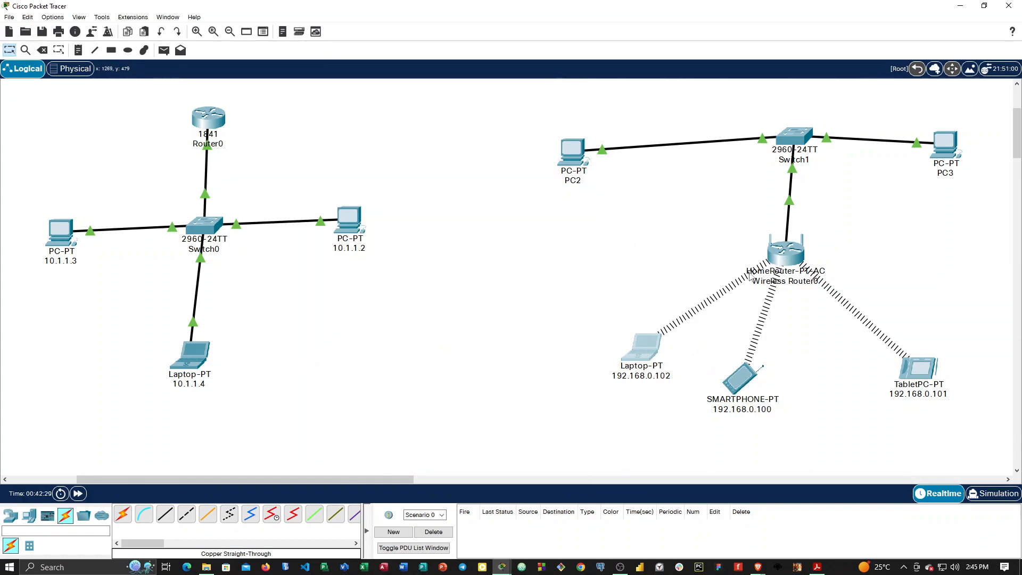
Test PC2's connection to the tablet by pinging 192.168.0.101 from PC2's command prompt.
{"action": "mouse_move", "coordinate": [729, 386]}
{"action": "mouse_move", "coordinate": [939, 398]}
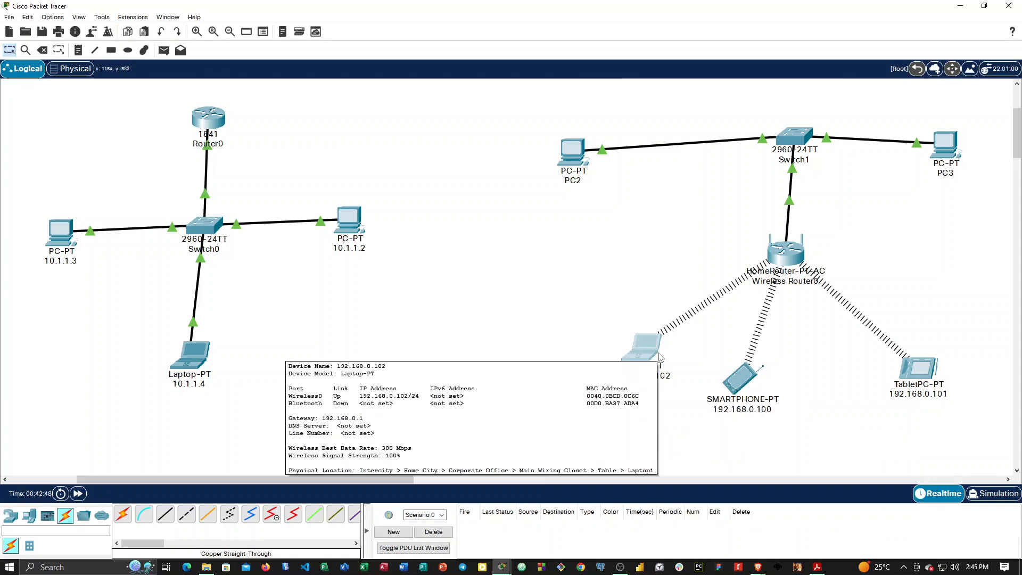
{"action": "left_click", "coordinate": [572, 158]}
{"action": "left_click", "coordinate": [415, 118]}
{"action": "left_click", "coordinate": [565, 162]}
{"action": "type", "text": "ping"}
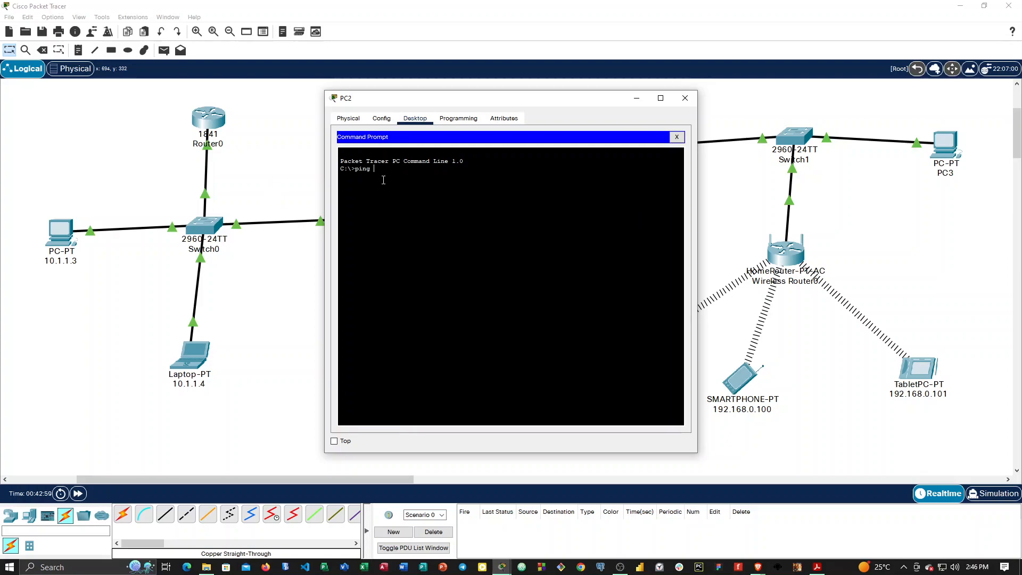
{"action": "type", "text": "19"}
{"action": "key", "text": "BackSpace"}
{"action": "type", "text": ".168.0.101"}
{"action": "key", "text": "Return"}
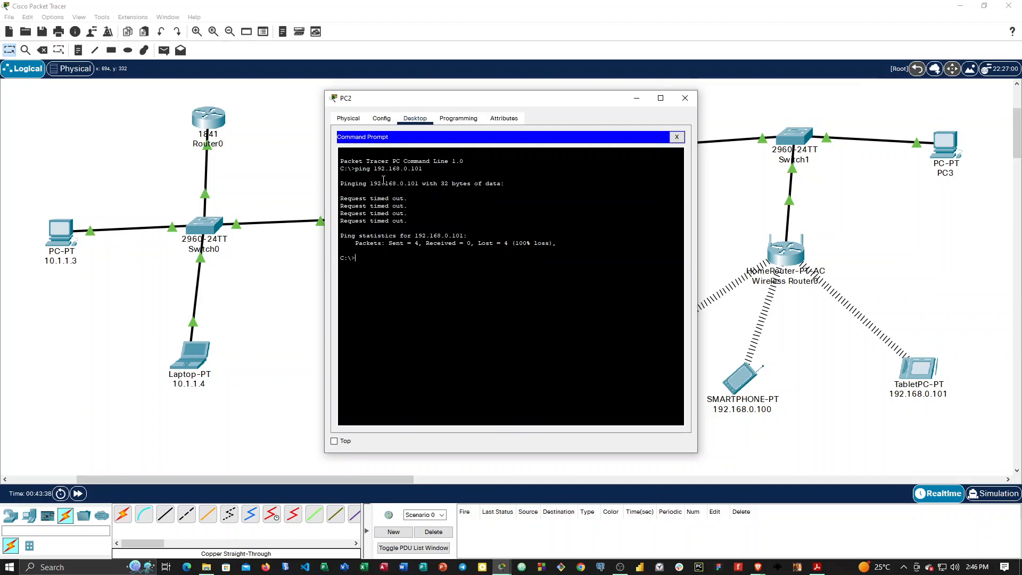
Set PC2's IPv4 gateway/DNS configuration to DHCP and check the address settings of its FastEthernet0 interface.
{"action": "key", "text": "alt+Tab"}
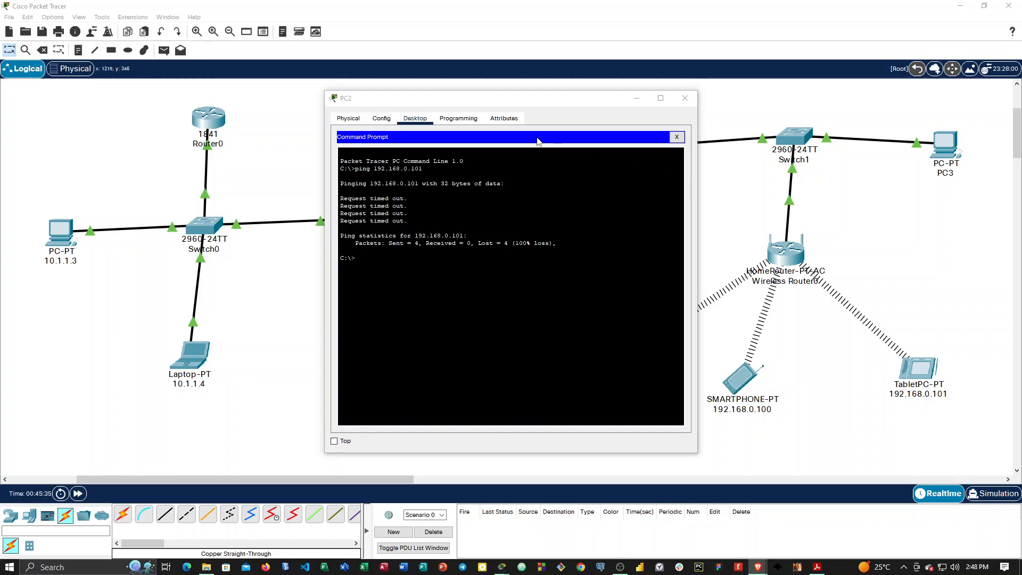
{"action": "left_click", "coordinate": [350, 120]}
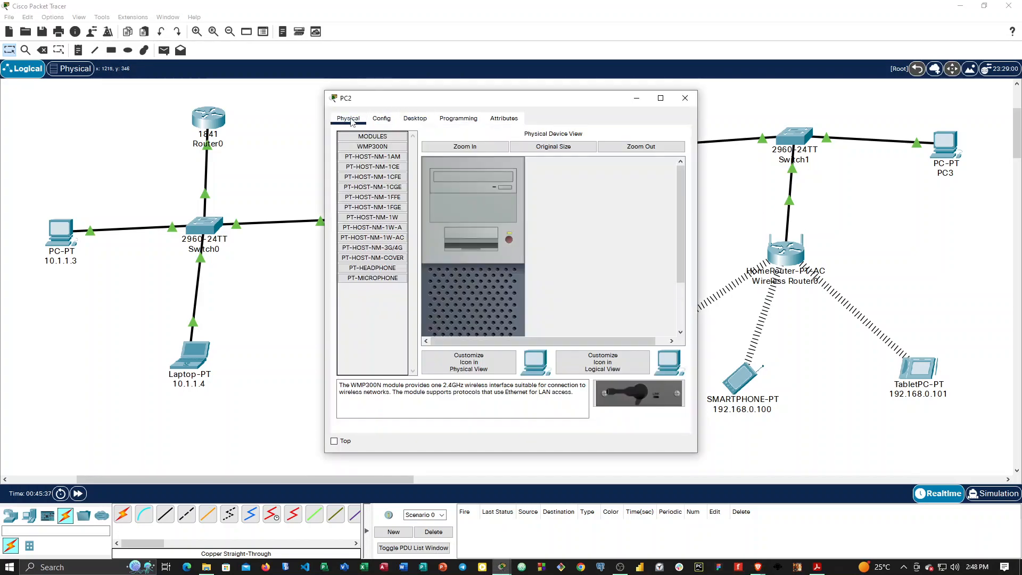
{"action": "left_click", "coordinate": [383, 122]}
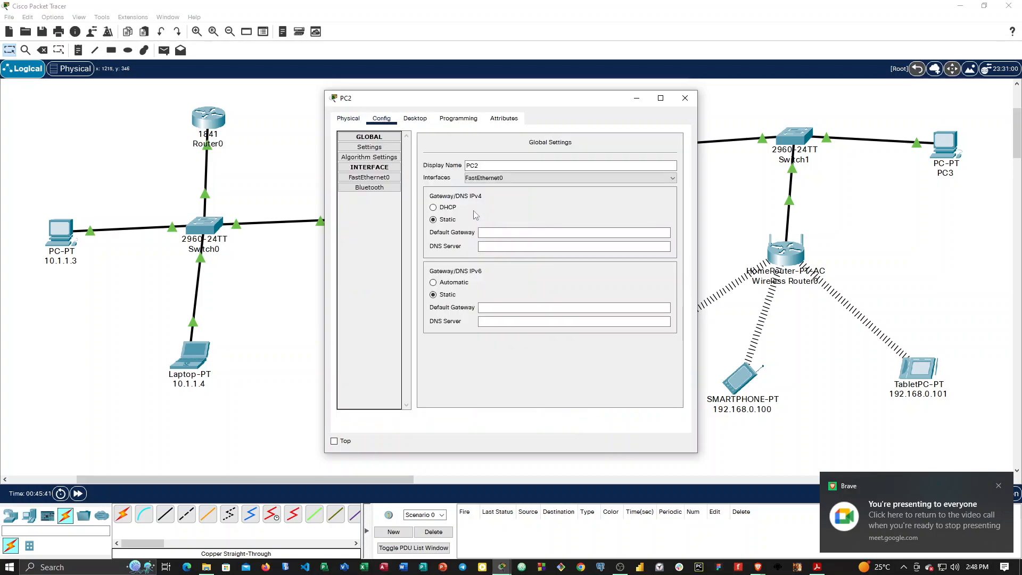
{"action": "left_click_drag", "start_coordinate": [447, 98], "coordinate": [521, 73]}
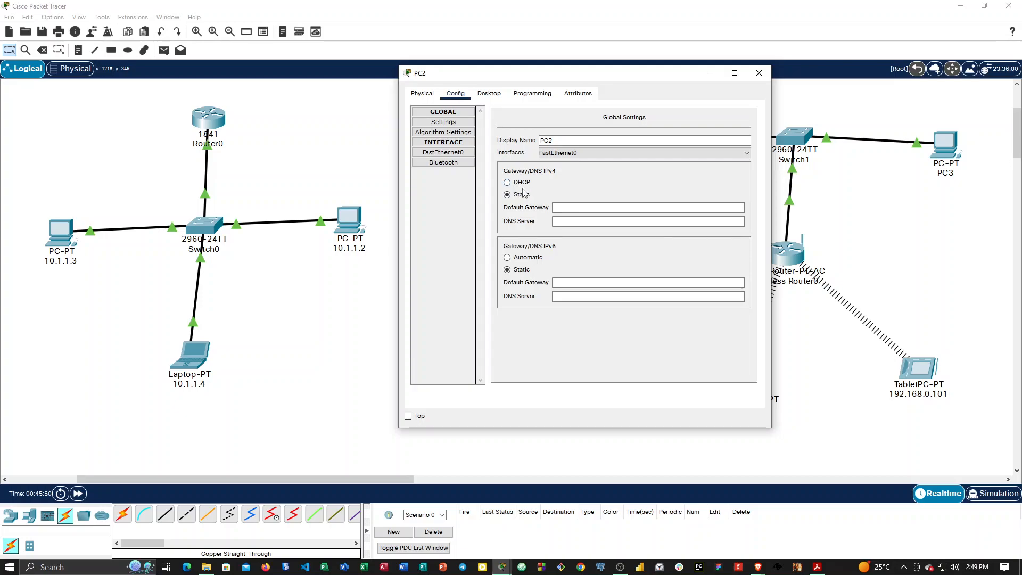
{"action": "left_click", "coordinate": [506, 182]}
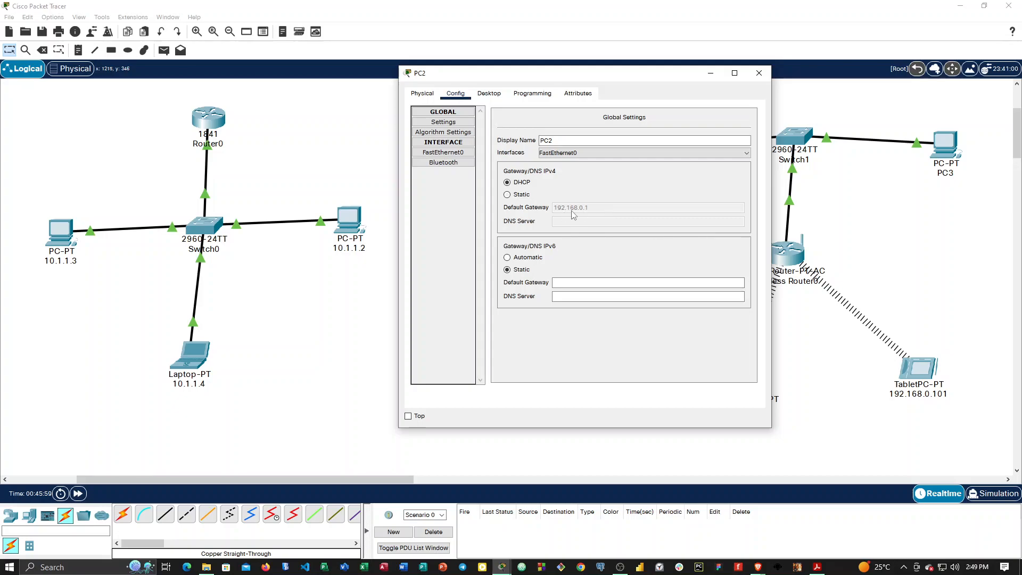
{"action": "left_click", "coordinate": [452, 154]}
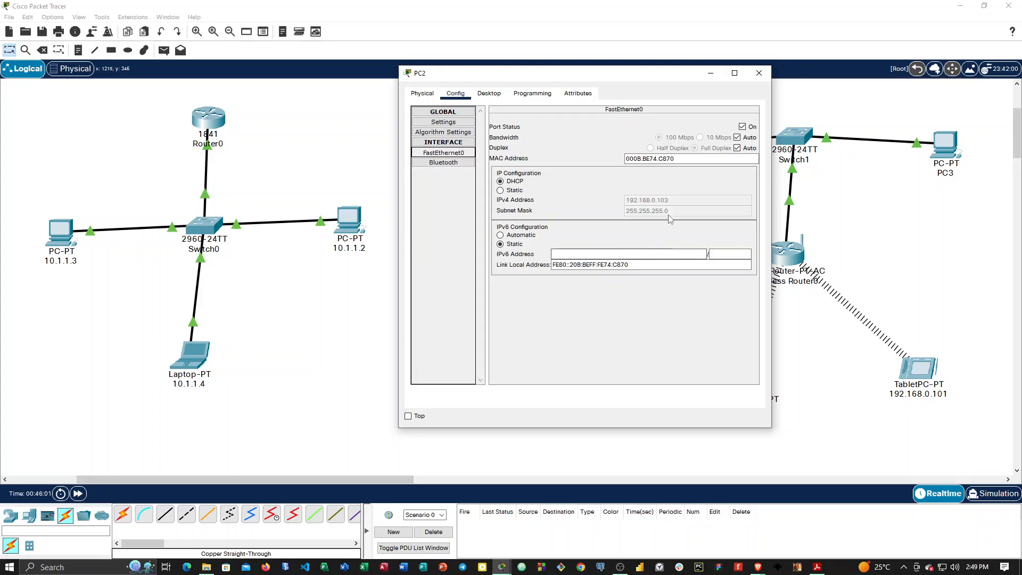
Repeat the ping to 192.168.0.101 from PC2's command prompt, review the output and close PC2's window.
{"action": "left_click", "coordinate": [489, 93]}
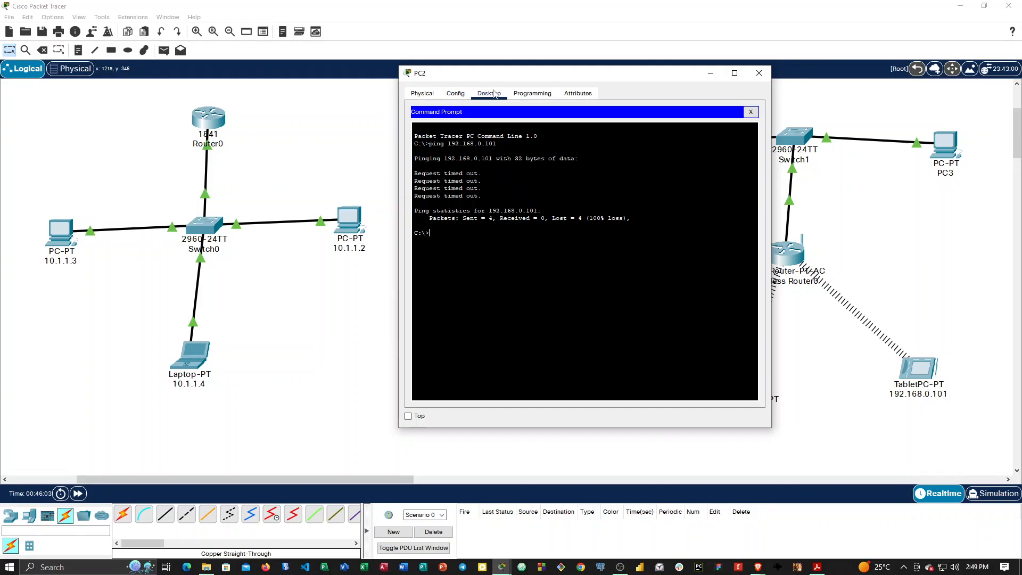
{"action": "key", "text": "Up"}
{"action": "key", "text": "Return"}
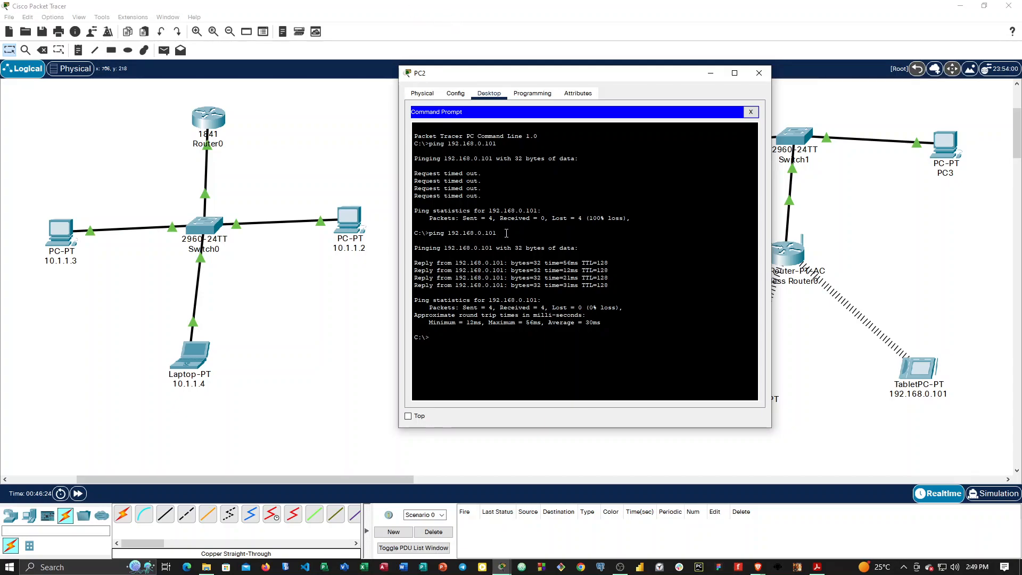
{"action": "left_click_drag", "start_coordinate": [561, 79], "coordinate": [438, 132]}
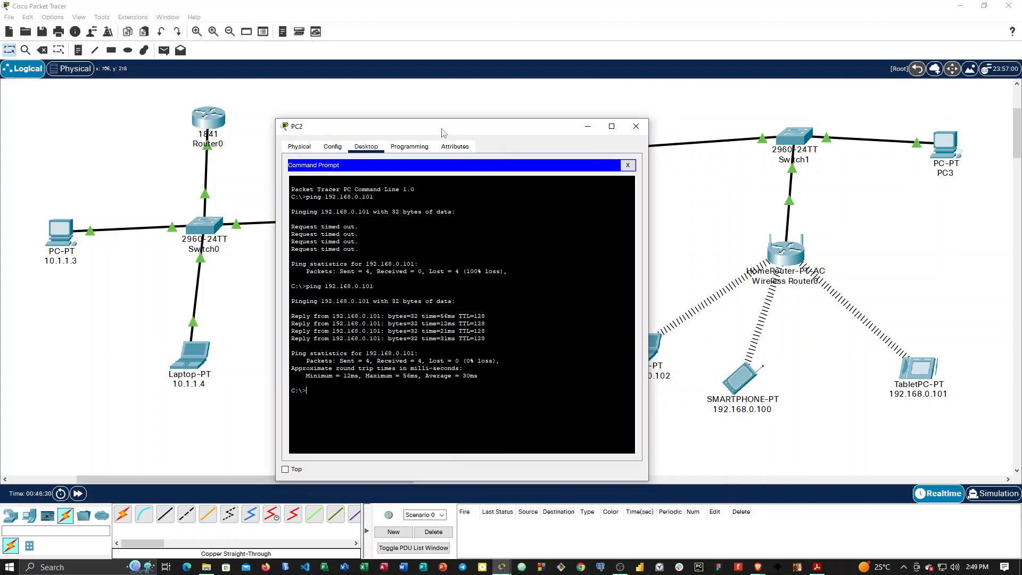
{"action": "left_click_drag", "start_coordinate": [448, 133], "coordinate": [509, 127]}
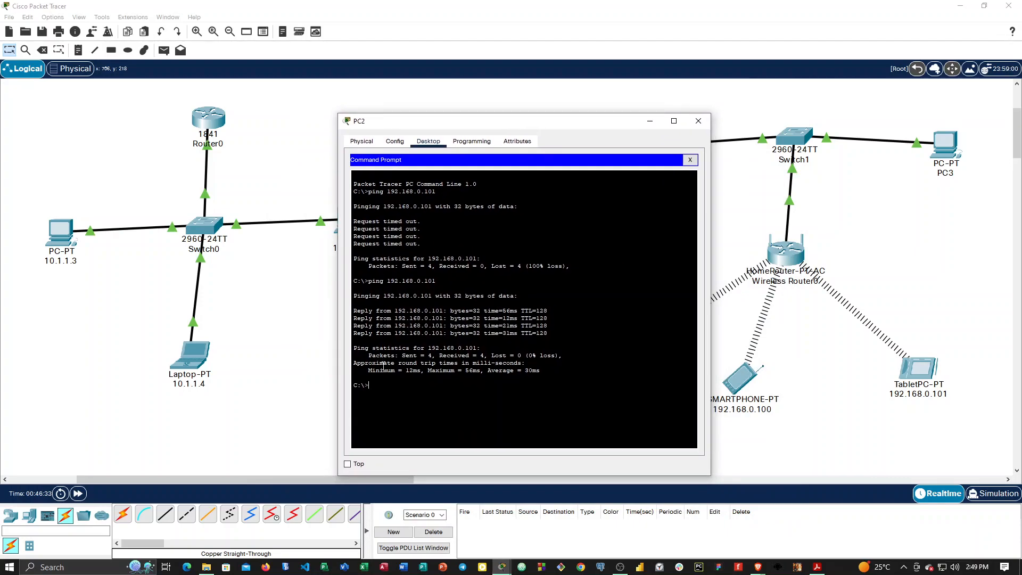
{"action": "left_click_drag", "start_coordinate": [362, 387], "coordinate": [556, 379]}
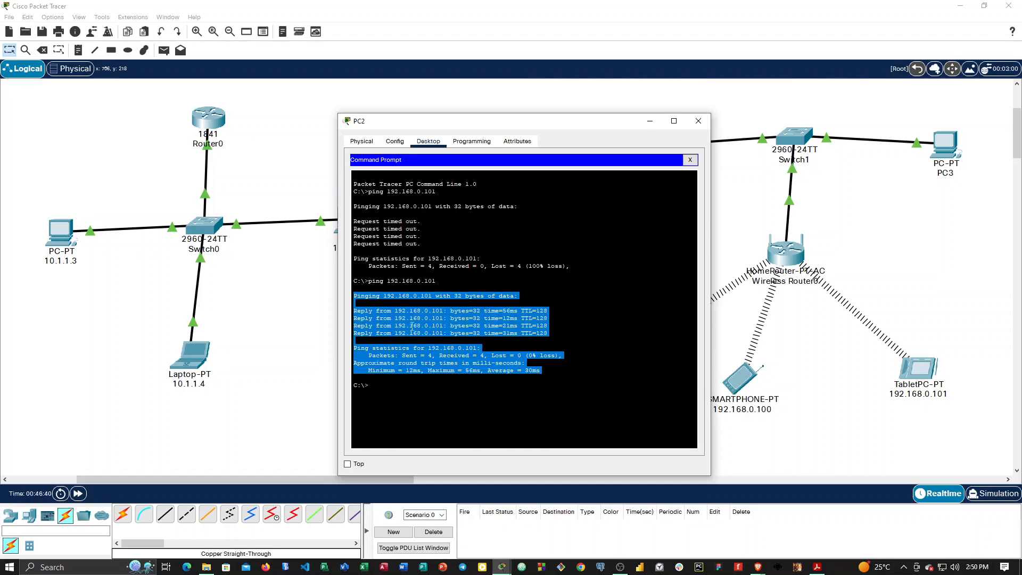
{"action": "left_click", "coordinate": [415, 326]}
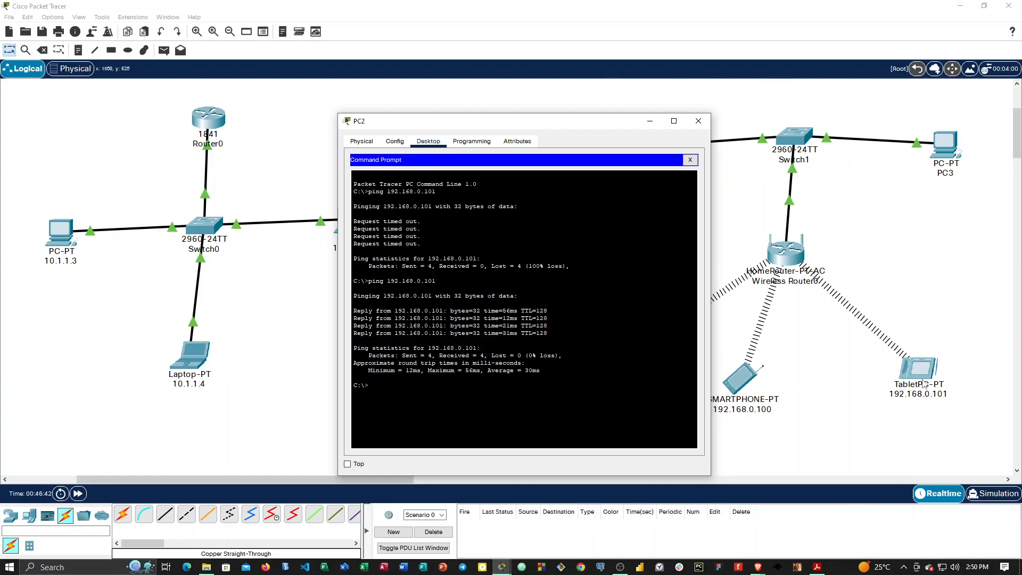
{"action": "left_click", "coordinate": [698, 121]}
Set PC3's IPv4 gateway/DNS configuration to DHCP.
{"action": "left_click", "coordinate": [945, 147]}
{"action": "left_click", "coordinate": [381, 118]}
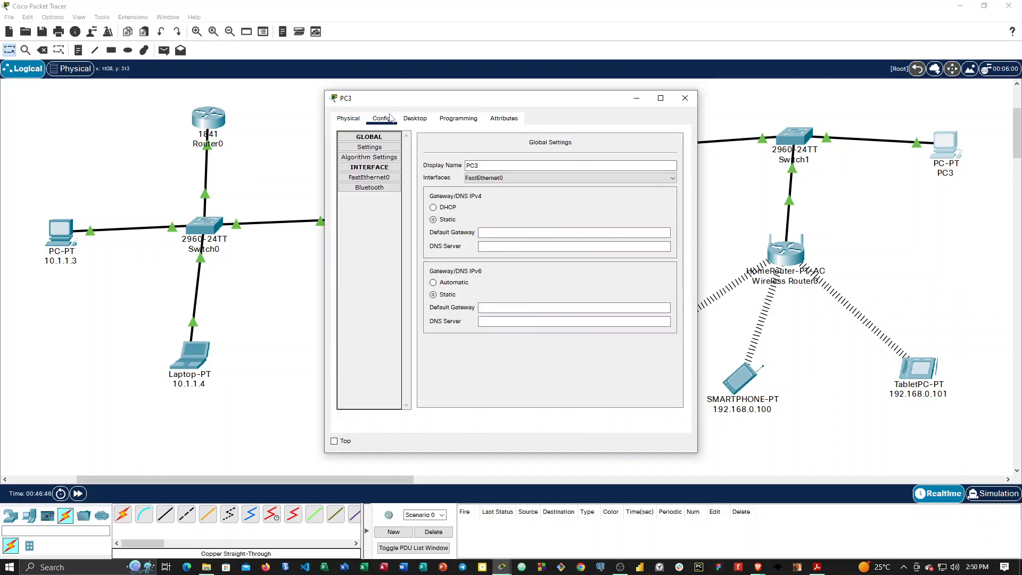
{"action": "left_click", "coordinate": [434, 207]}
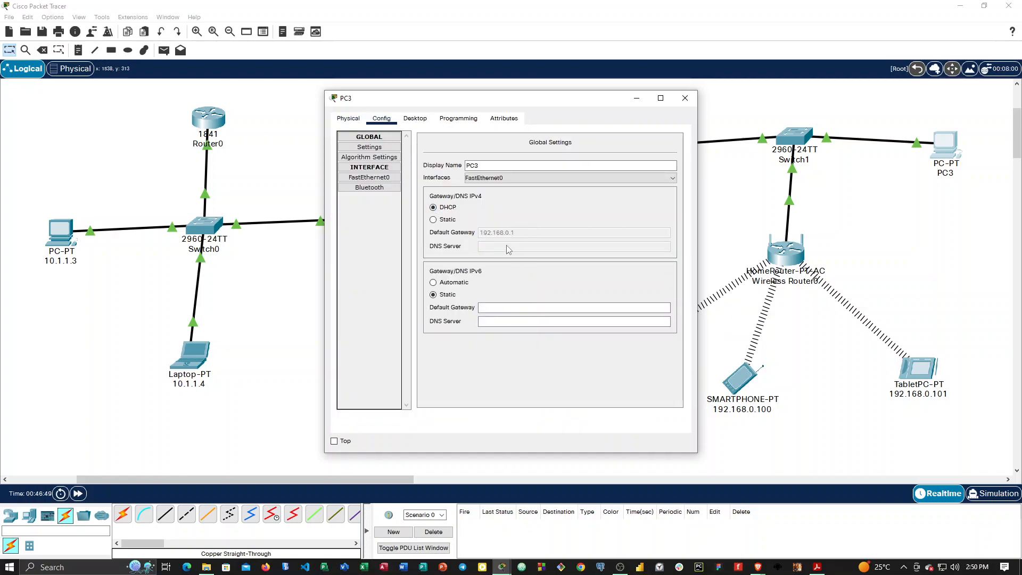
Ping the smartphone at 192.168.0.100 from PC3's command prompt and close PC3's window.
{"action": "left_click", "coordinate": [415, 118]}
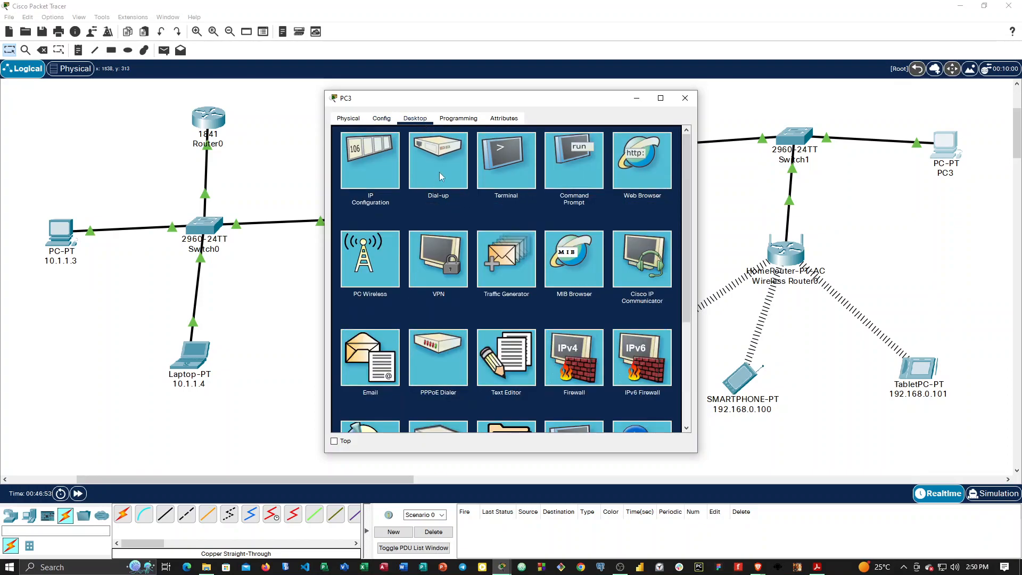
{"action": "left_click_drag", "start_coordinate": [561, 101], "coordinate": [415, 85]}
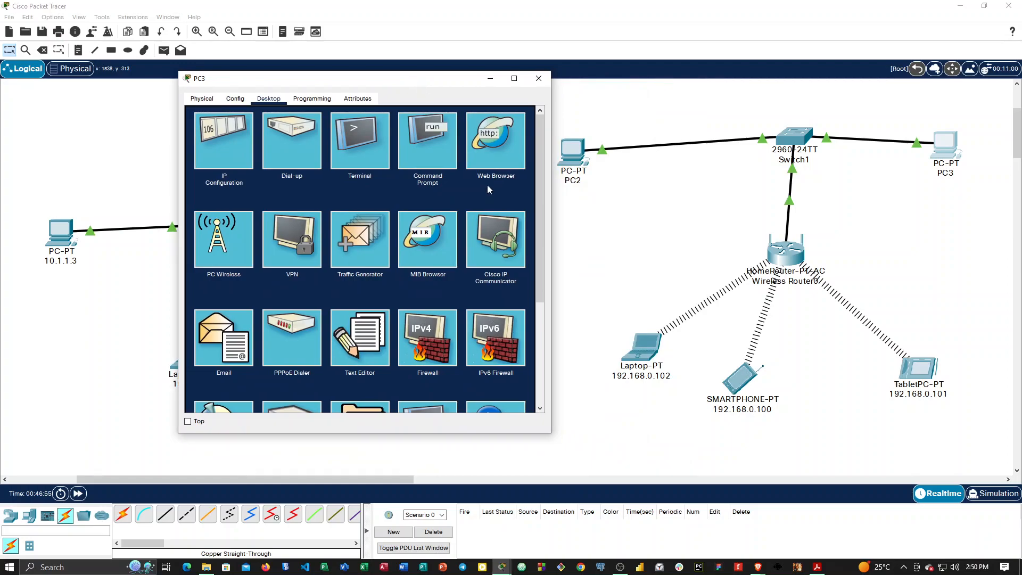
{"action": "left_click", "coordinate": [420, 144]}
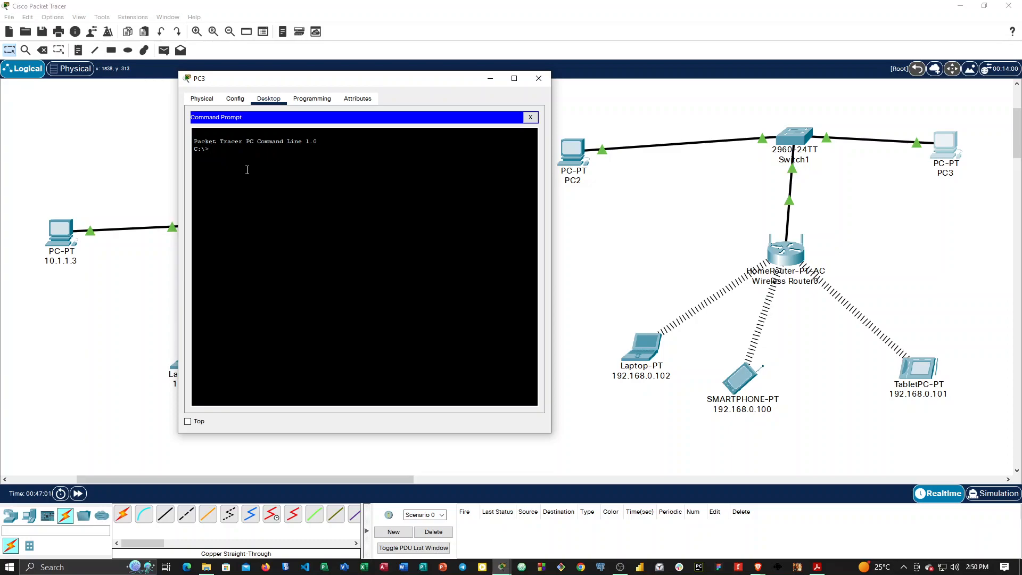
{"action": "type", "text": "ping"}
{"action": "key", "text": "BackSpace"}
{"action": "type", "text": ".100"}
{"action": "key", "text": "Return"}
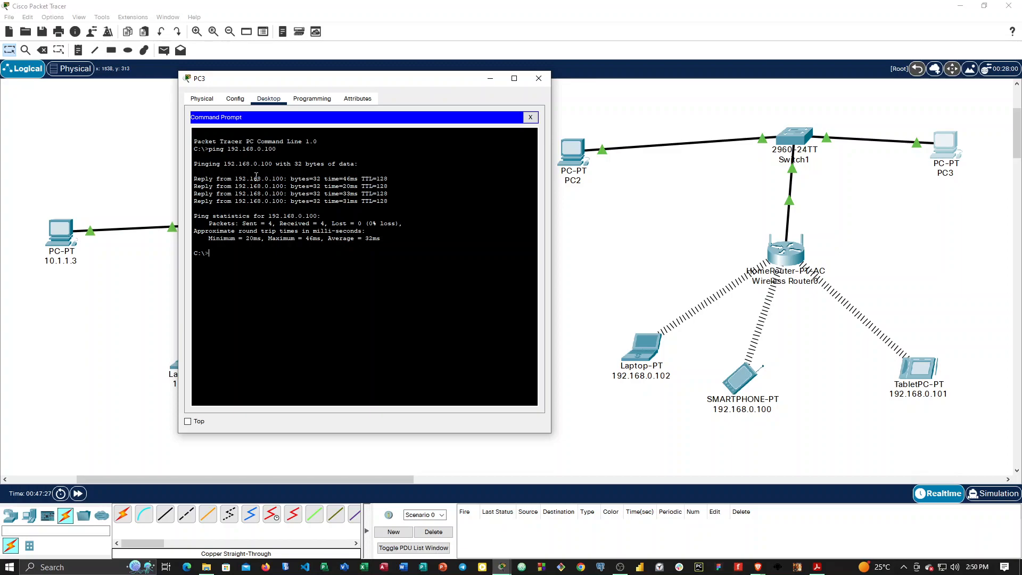
{"action": "left_click", "coordinate": [539, 78]}
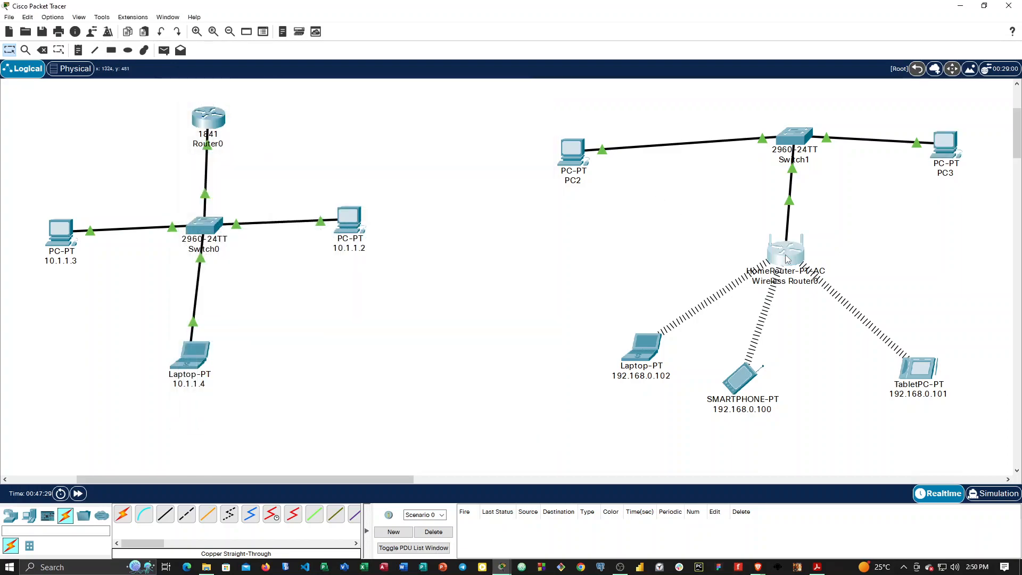
Inspect the home wireless router's ports in an enlarged physical view and examine its LAN and Internet settings.
{"action": "left_click", "coordinate": [787, 258]}
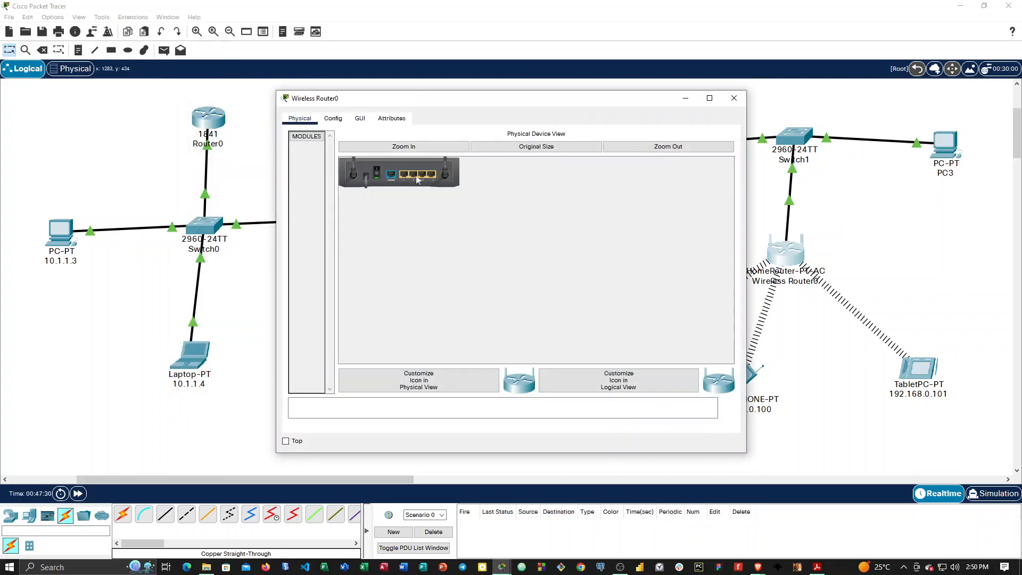
{"action": "left_click", "coordinate": [448, 149]}
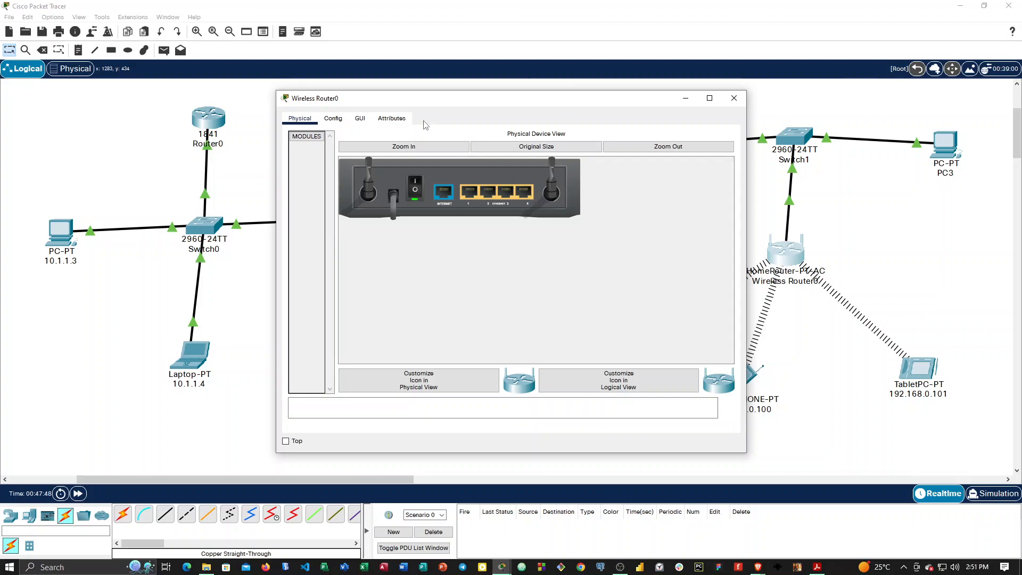
{"action": "left_click", "coordinate": [334, 119]}
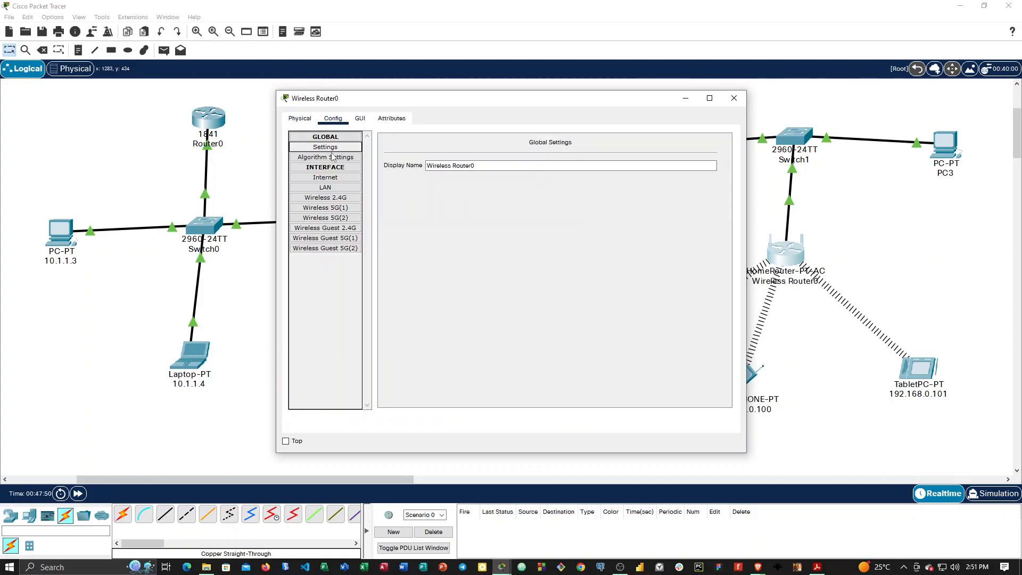
{"action": "left_click", "coordinate": [334, 189]}
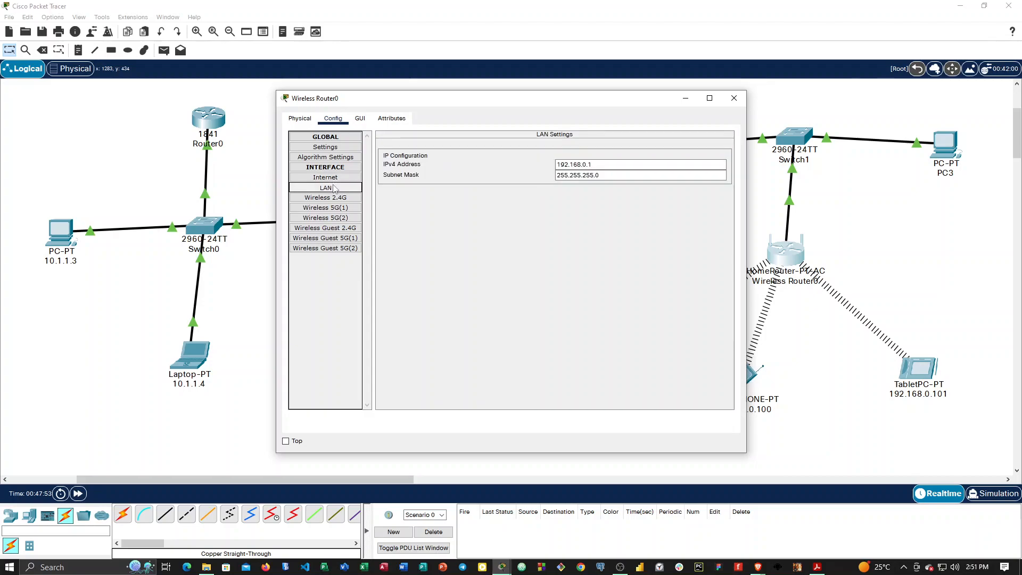
{"action": "left_click", "coordinate": [333, 179]}
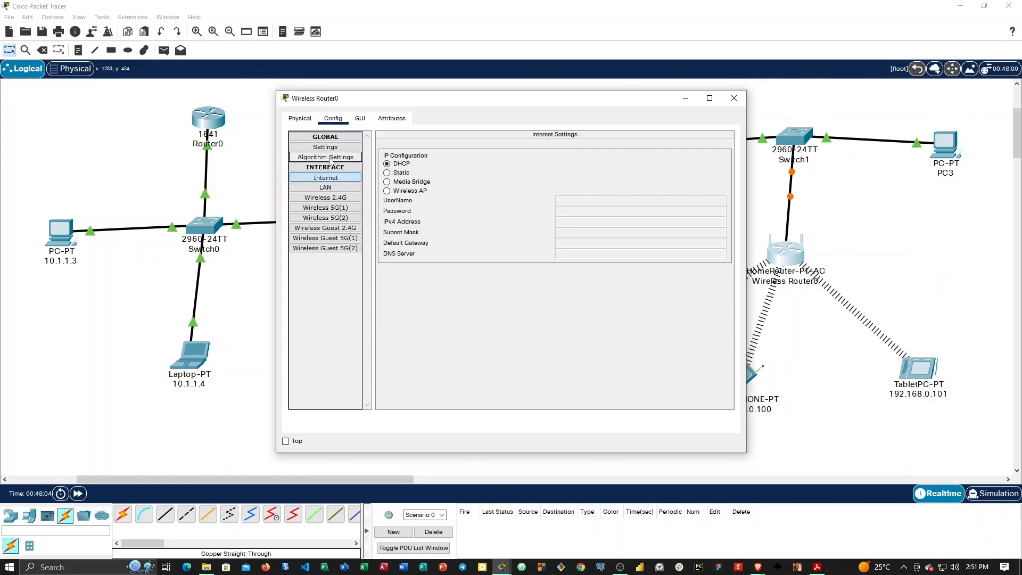
Examine the wireless router's basic setup page, including the Internet connection types and the DHCP start IP address.
{"action": "left_click", "coordinate": [362, 121]}
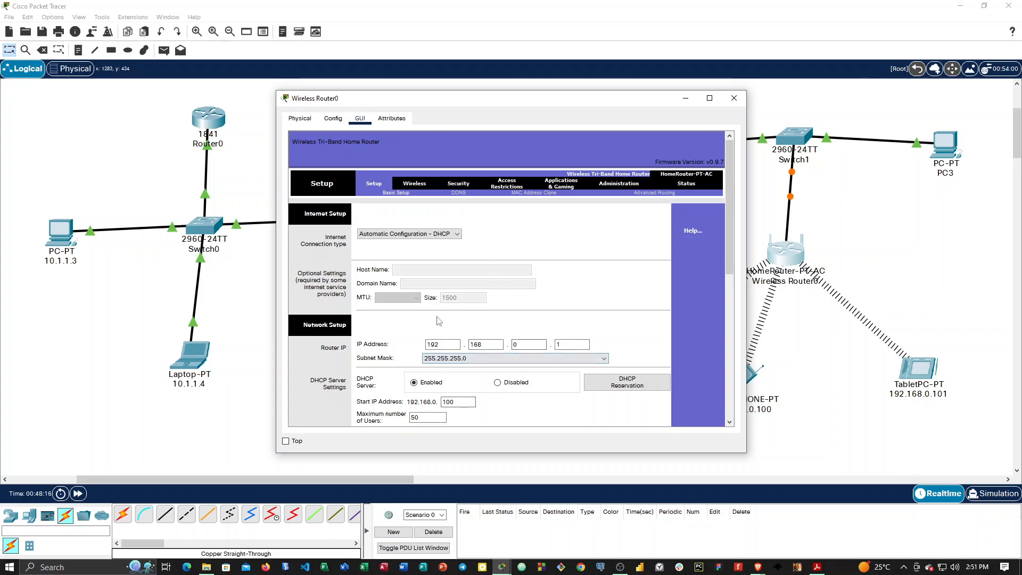
{"action": "left_click", "coordinate": [447, 237]}
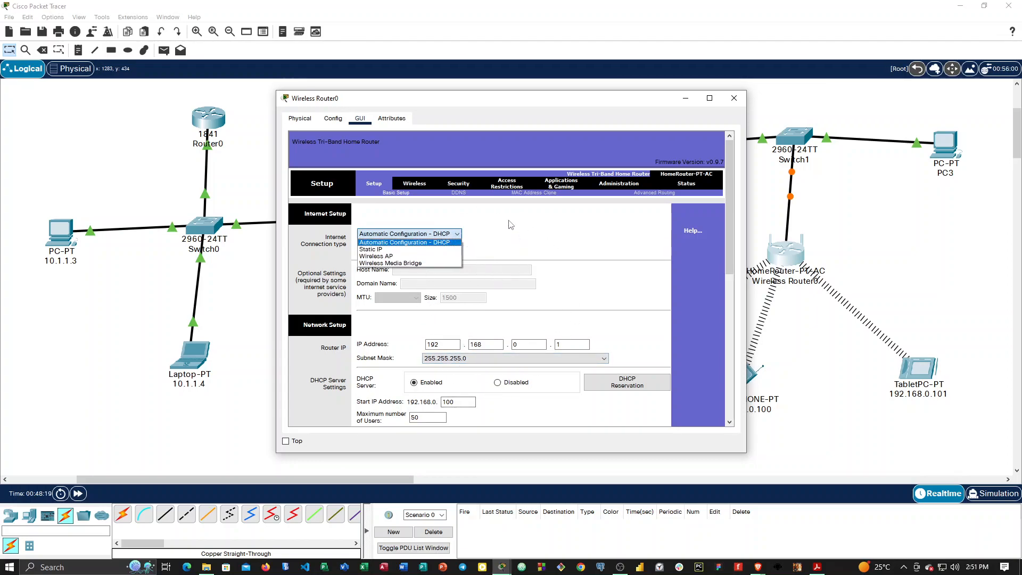
{"action": "left_click", "coordinate": [510, 225]}
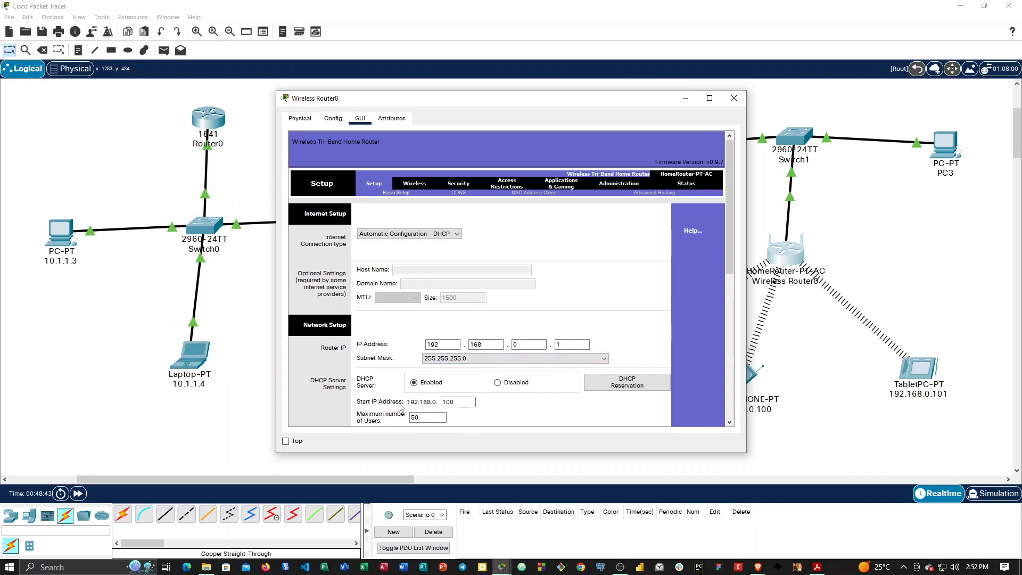
{"action": "left_click", "coordinate": [456, 401]}
Examine the wireless router's basic wireless settings, including the network mode, SSID and channel bandwidth options for each band.
{"action": "left_click", "coordinate": [415, 185]}
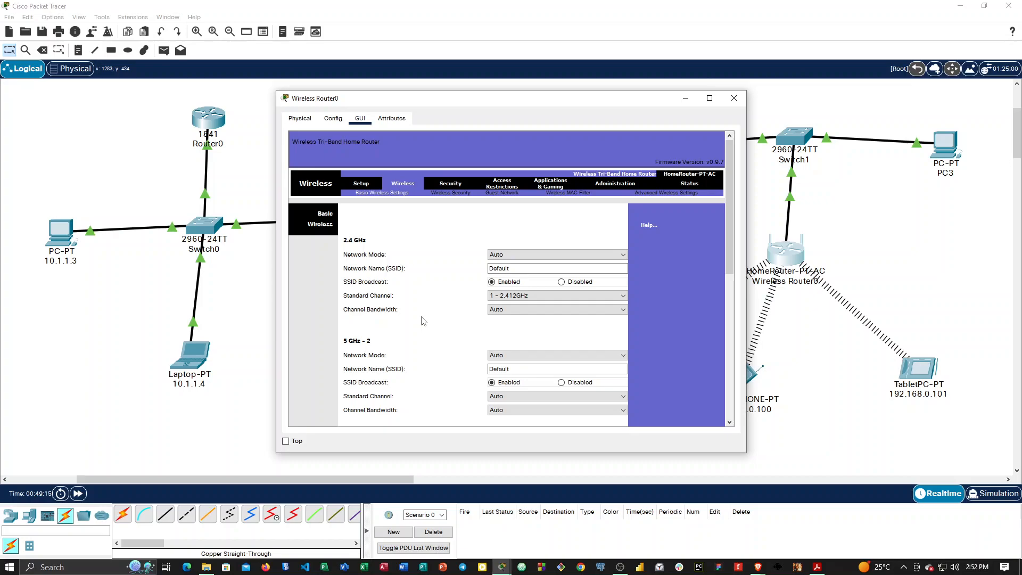
{"action": "left_click", "coordinate": [539, 254]}
{"action": "left_click", "coordinate": [540, 255]}
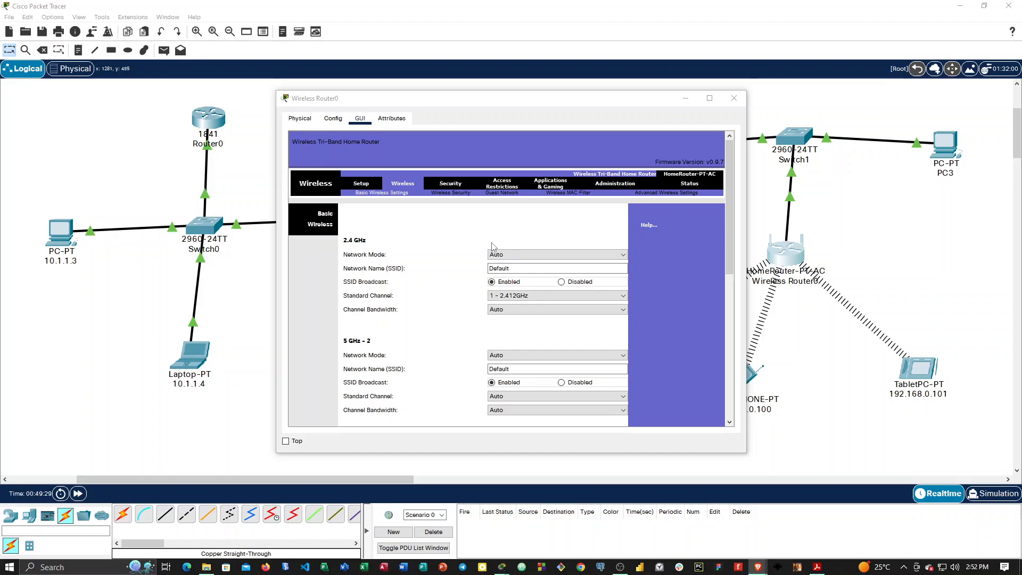
{"action": "left_click", "coordinate": [446, 185]}
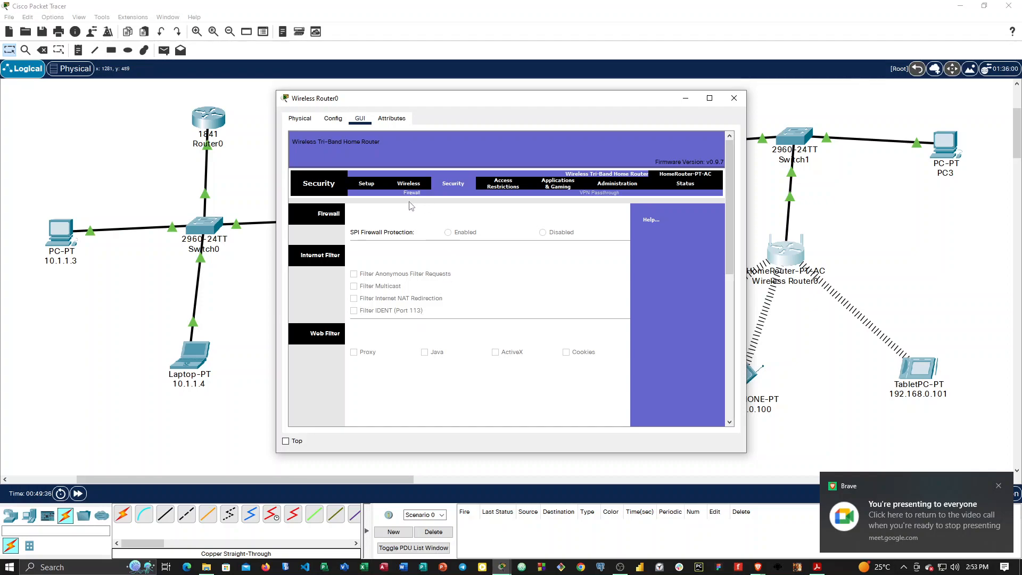
{"action": "left_click", "coordinate": [409, 184]}
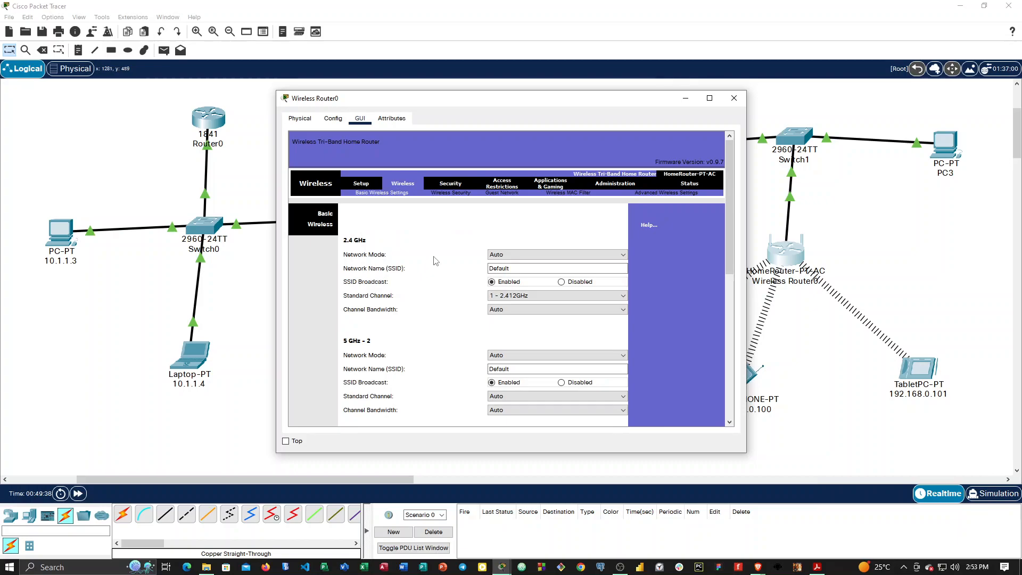
{"action": "left_click", "coordinate": [521, 312]}
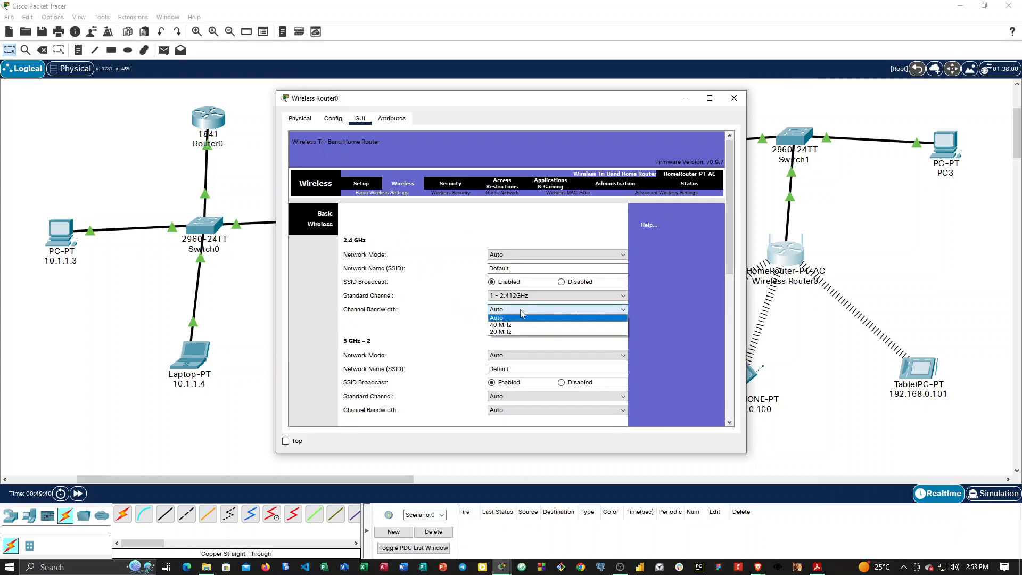
{"action": "left_click", "coordinate": [520, 311]}
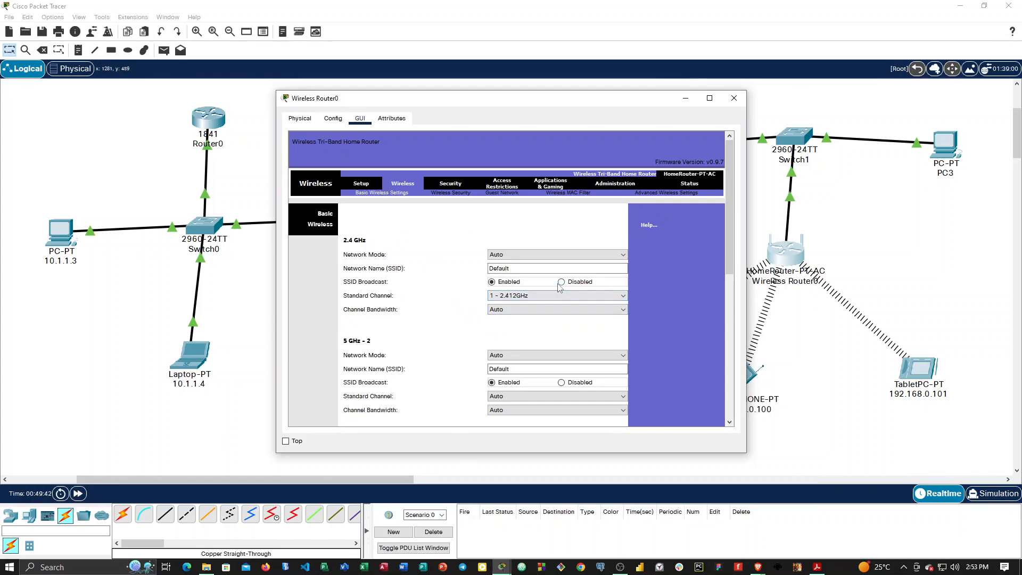
{"action": "left_click", "coordinate": [522, 271]}
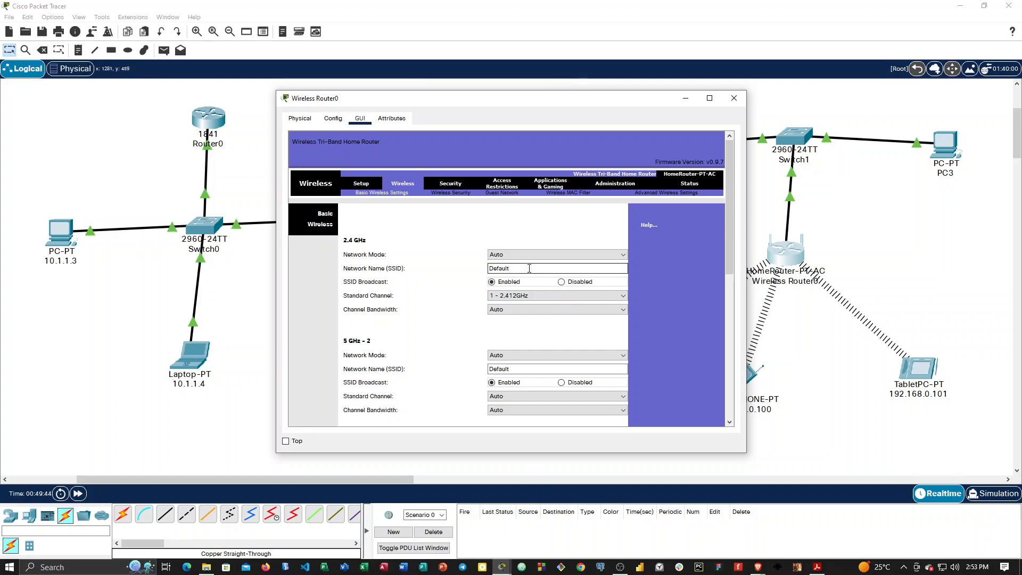
{"action": "scroll", "coordinate": [581, 286], "scroll_direction": "down", "scroll_amount": 3}
{"action": "scroll", "coordinate": [577, 264], "scroll_direction": "down", "scroll_amount": 2}
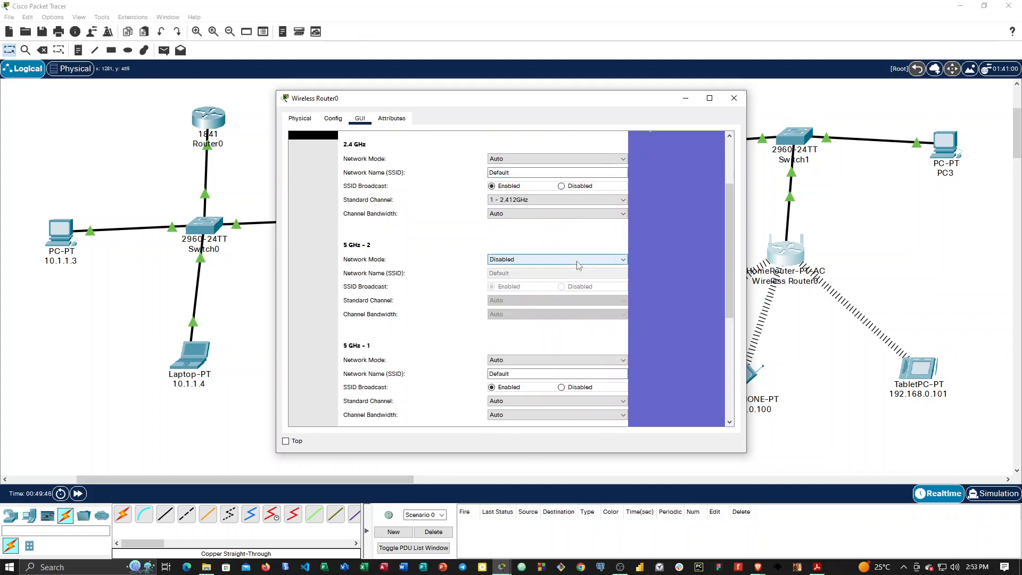
{"action": "scroll", "coordinate": [578, 266], "scroll_direction": "up", "scroll_amount": 2}
{"action": "scroll", "coordinate": [415, 261], "scroll_direction": "up", "scroll_amount": 3}
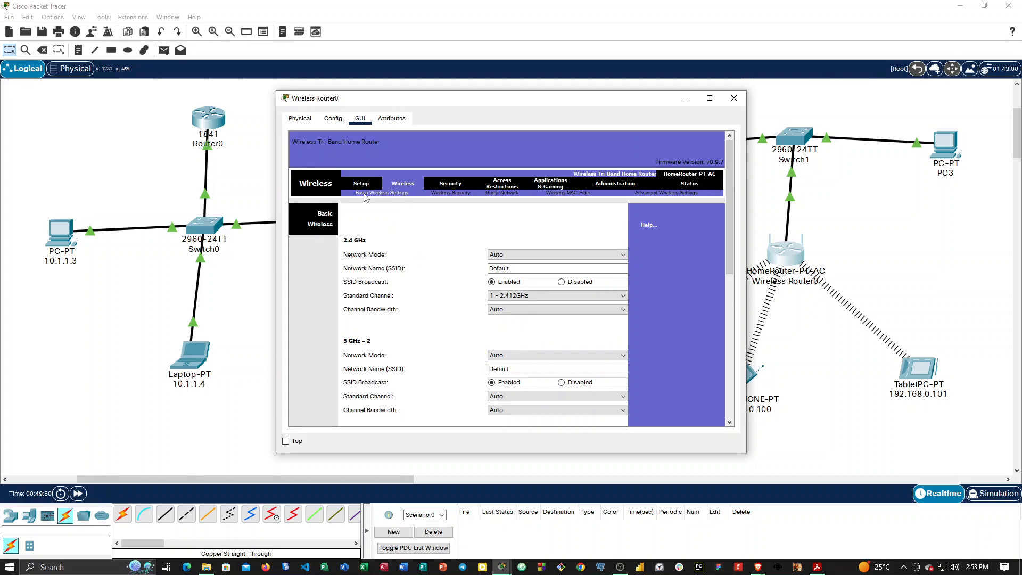
Secure the router's 2.4 GHz network with WPA2 Personal, enter the wireless passphrase and save the settings.
{"action": "left_click", "coordinate": [451, 195]}
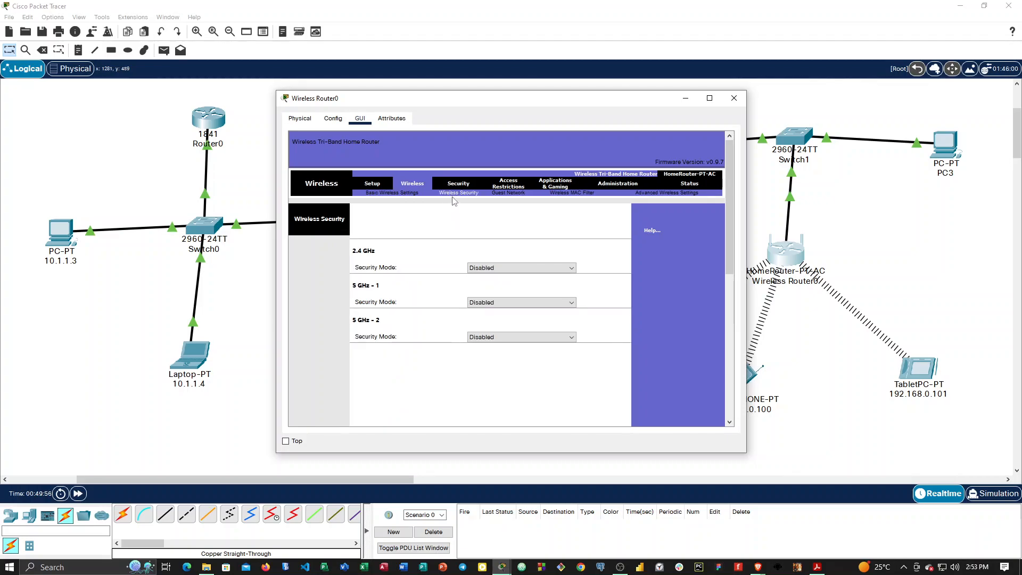
{"action": "left_click", "coordinate": [528, 268]}
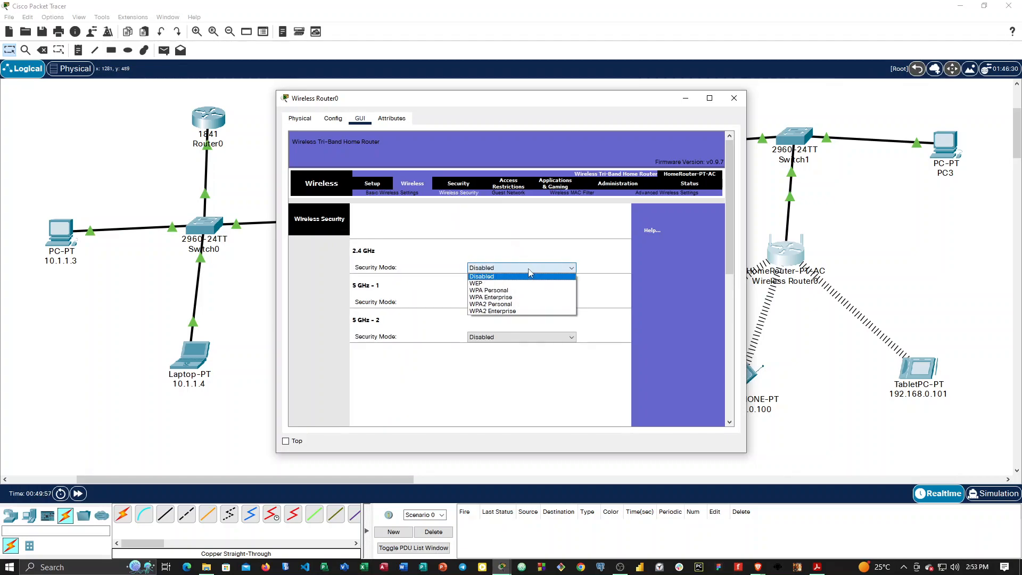
{"action": "left_click", "coordinate": [518, 304]}
{"action": "left_click", "coordinate": [506, 294]}
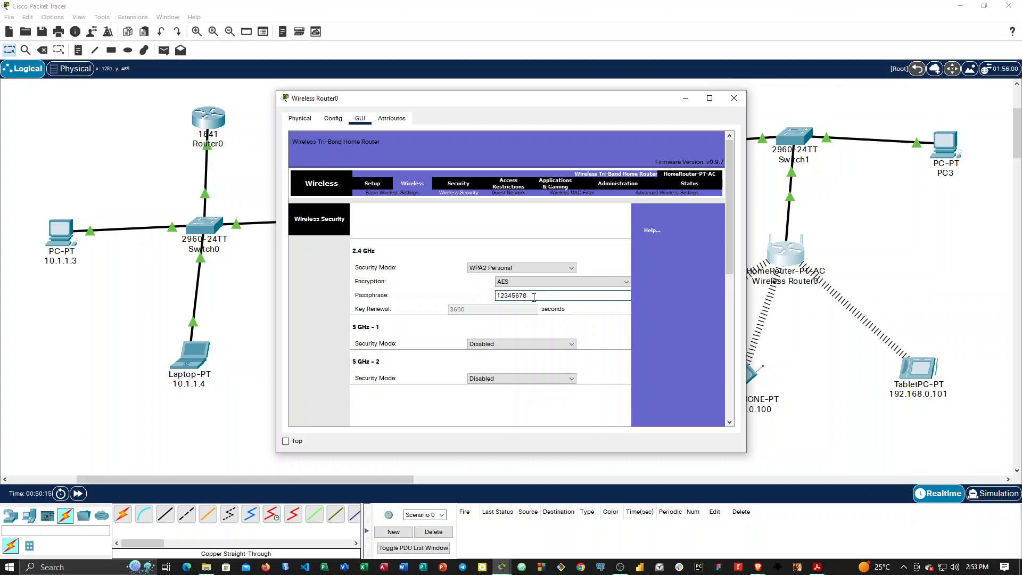
{"action": "scroll", "coordinate": [561, 354], "scroll_direction": "down", "scroll_amount": 4}
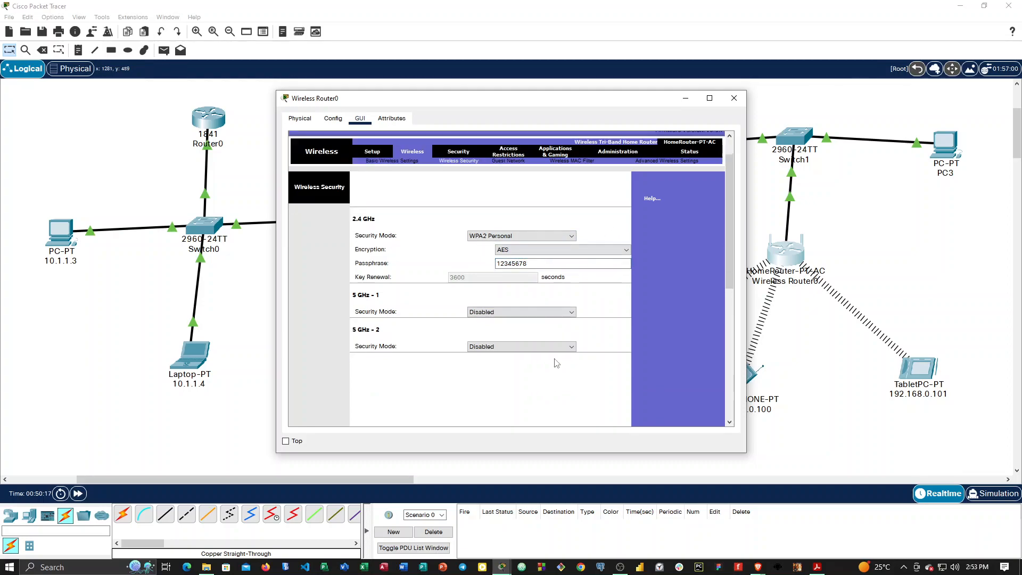
{"action": "scroll", "coordinate": [561, 354], "scroll_direction": "down", "scroll_amount": 3}
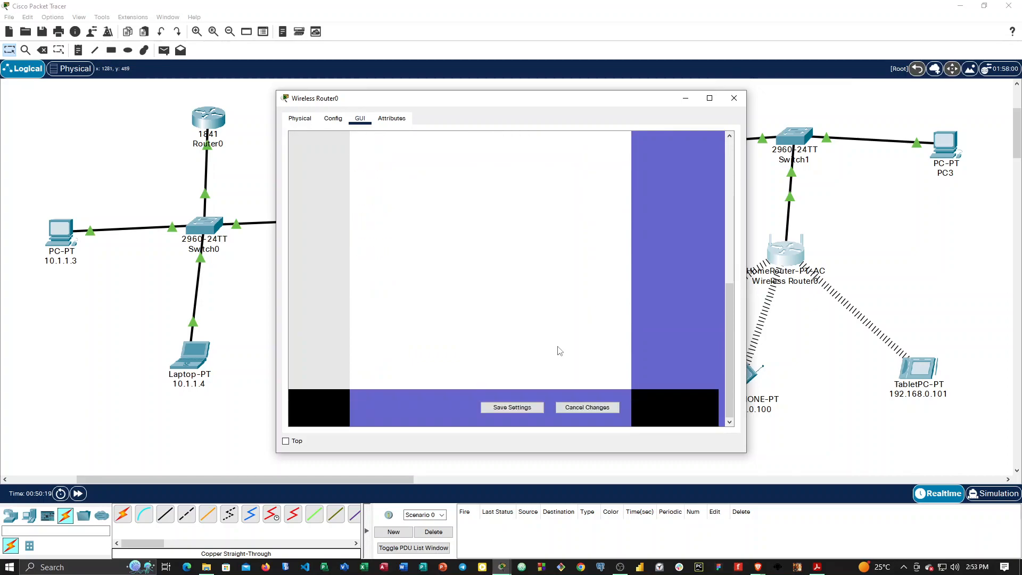
{"action": "left_click", "coordinate": [519, 408]}
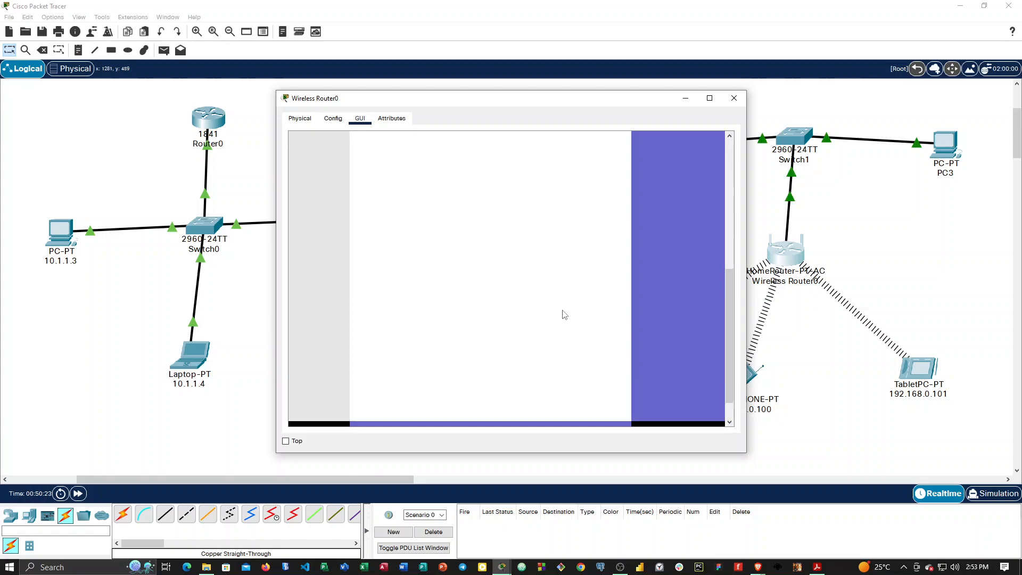
Examine the router's 2.4 GHz encryption options, SSID, guest network and wireless MAC filter settings.
{"action": "left_click", "coordinate": [548, 282]}
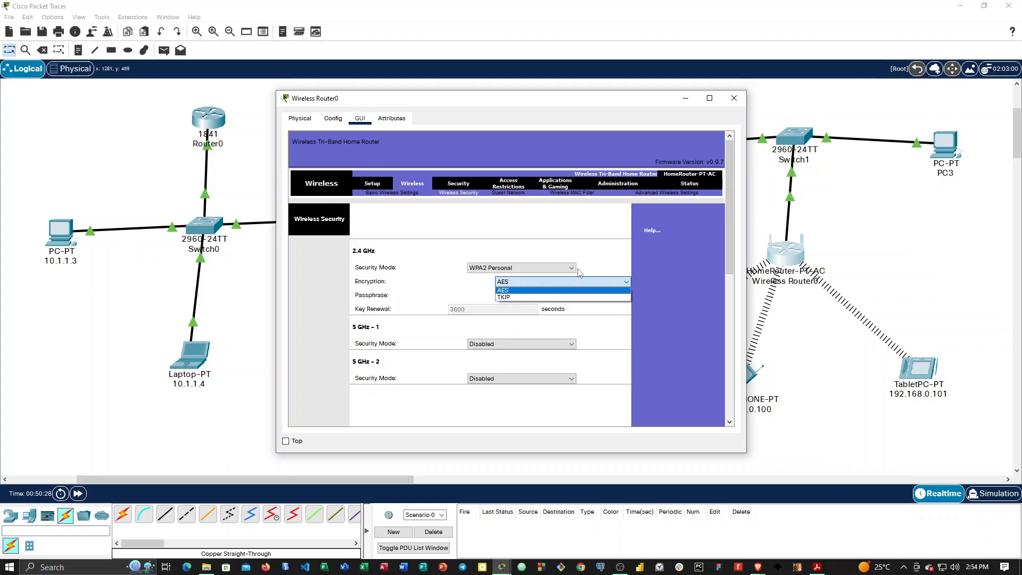
{"action": "left_click", "coordinate": [594, 267]}
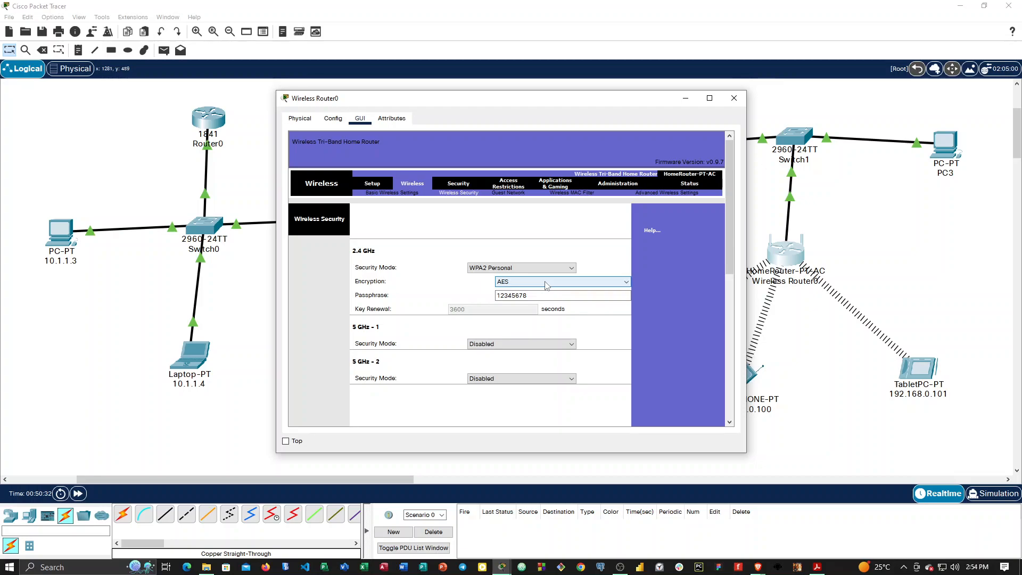
{"action": "left_click", "coordinate": [389, 192]}
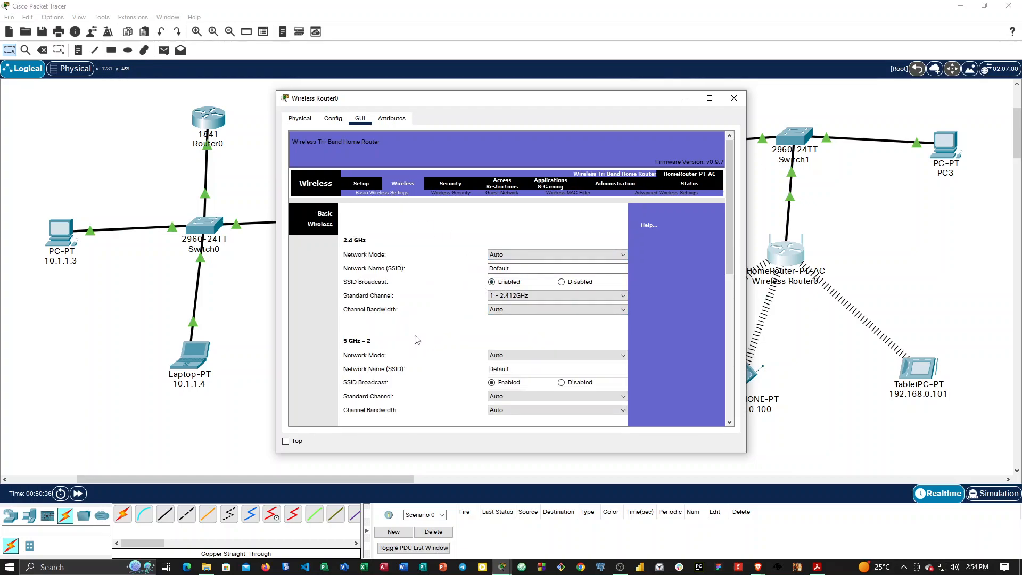
{"action": "left_click", "coordinate": [512, 269]}
{"action": "left_click", "coordinate": [450, 195]}
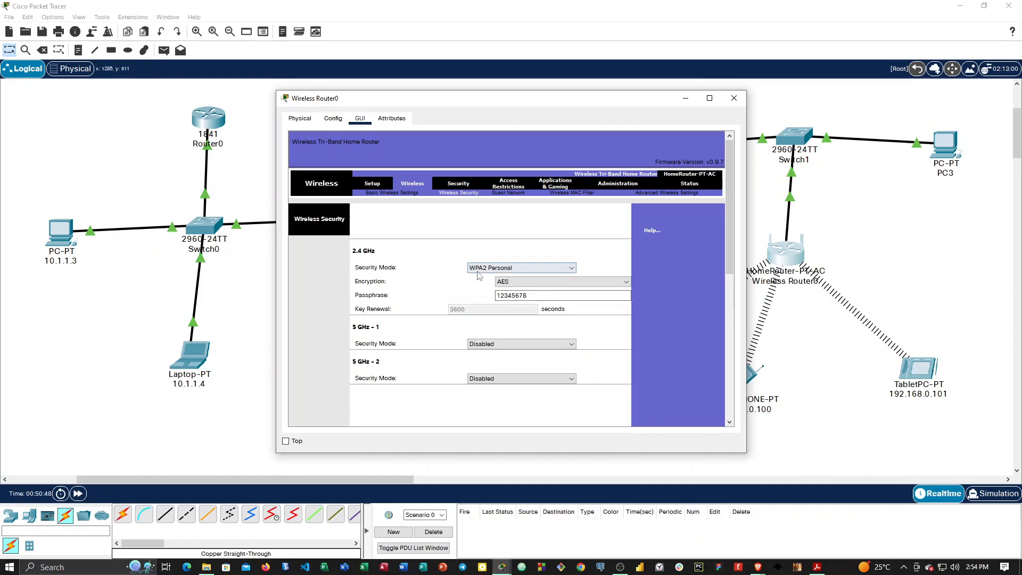
{"action": "left_click", "coordinate": [505, 194]}
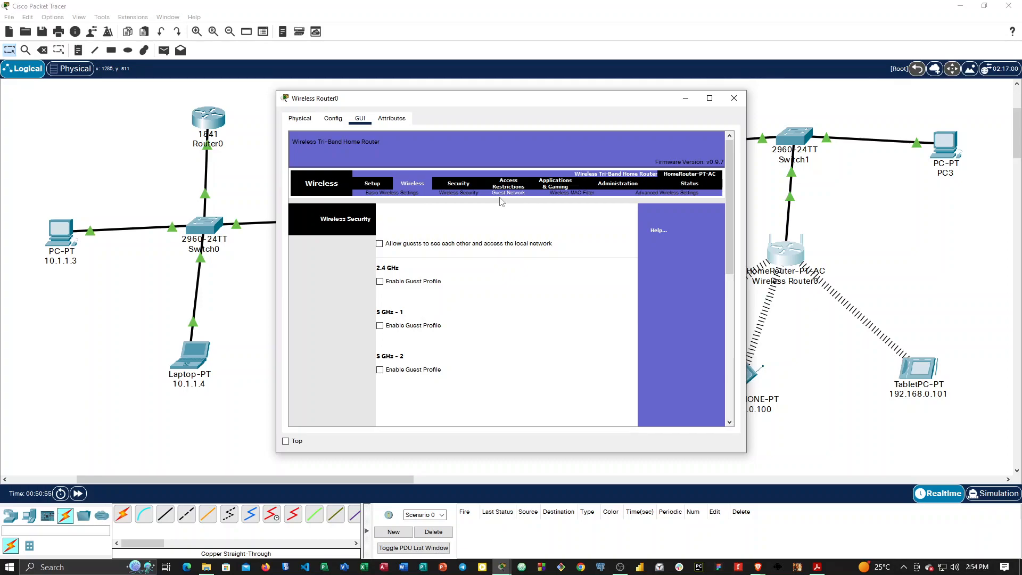
{"action": "left_click", "coordinate": [572, 193]}
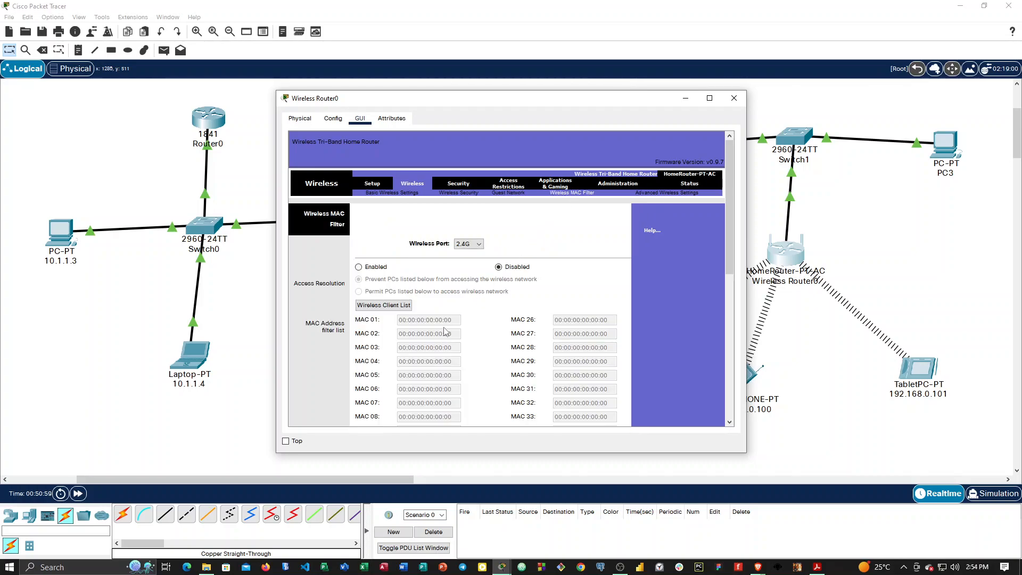
Set the router's 2.4 GHz security mode back to Disabled, save the settings and view the wireless MAC filter.
{"action": "left_click", "coordinate": [403, 194]}
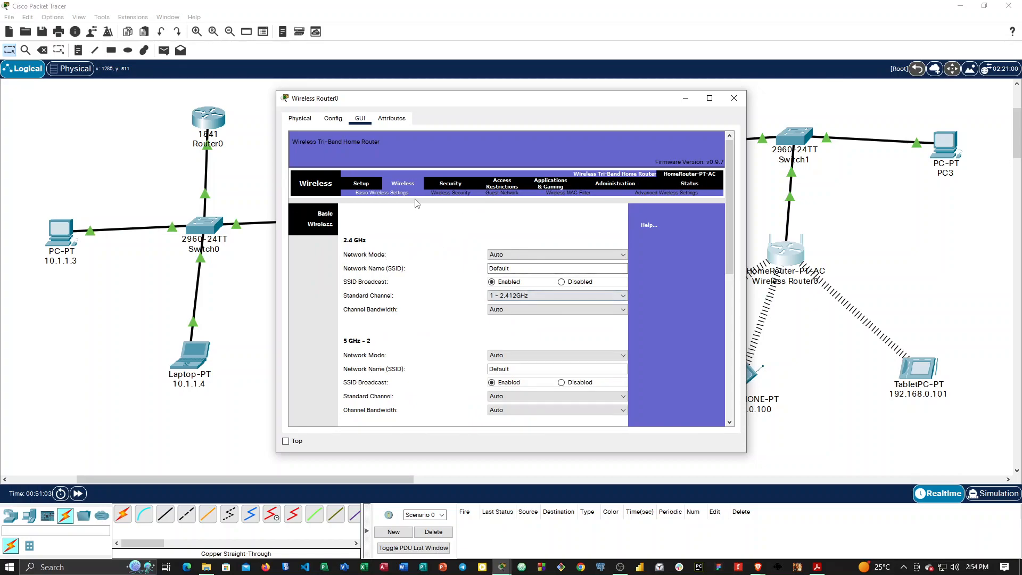
{"action": "left_click", "coordinate": [450, 193]}
{"action": "left_click", "coordinate": [559, 268]}
{"action": "left_click", "coordinate": [529, 279]}
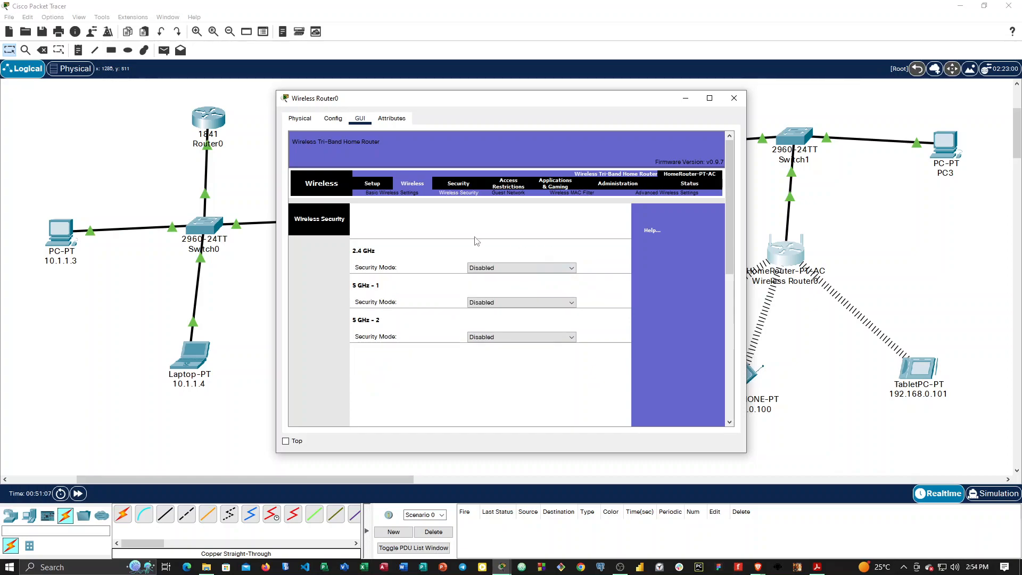
{"action": "scroll", "coordinate": [516, 277], "scroll_direction": "down", "scroll_amount": 5}
{"action": "left_click", "coordinate": [524, 409]}
{"action": "left_click", "coordinate": [559, 193]}
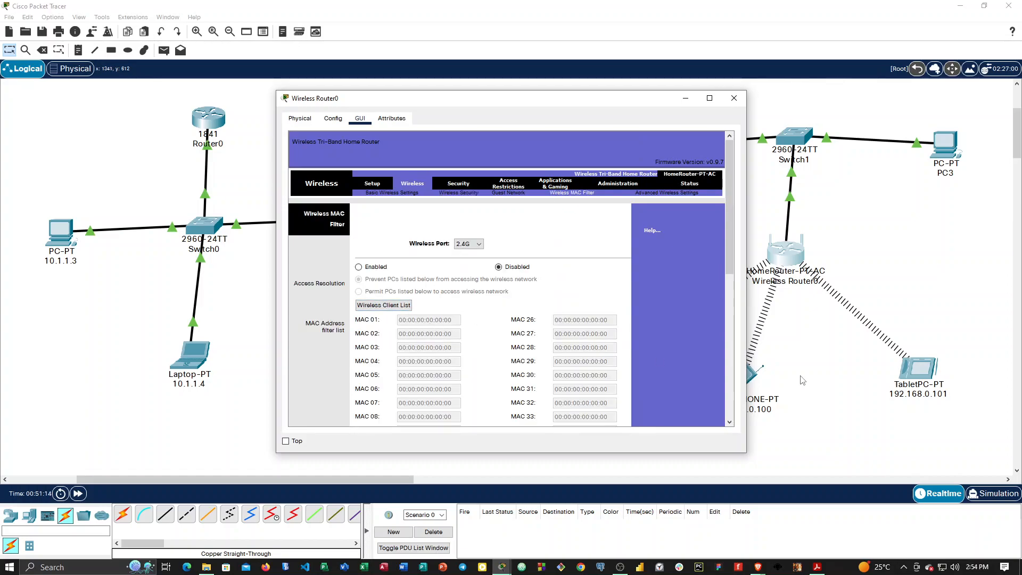
Inspect the tablet's global settings and desktop applications, and open its Terminal configuration.
{"action": "left_click", "coordinate": [914, 372]}
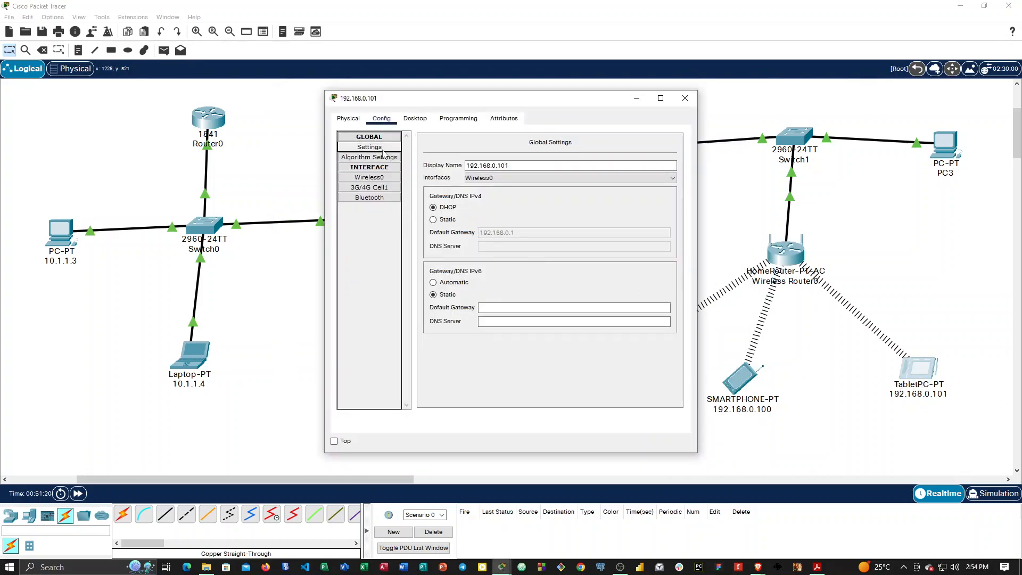
{"action": "left_click", "coordinate": [387, 157]}
{"action": "left_click", "coordinate": [378, 149]}
{"action": "left_click", "coordinate": [412, 122]}
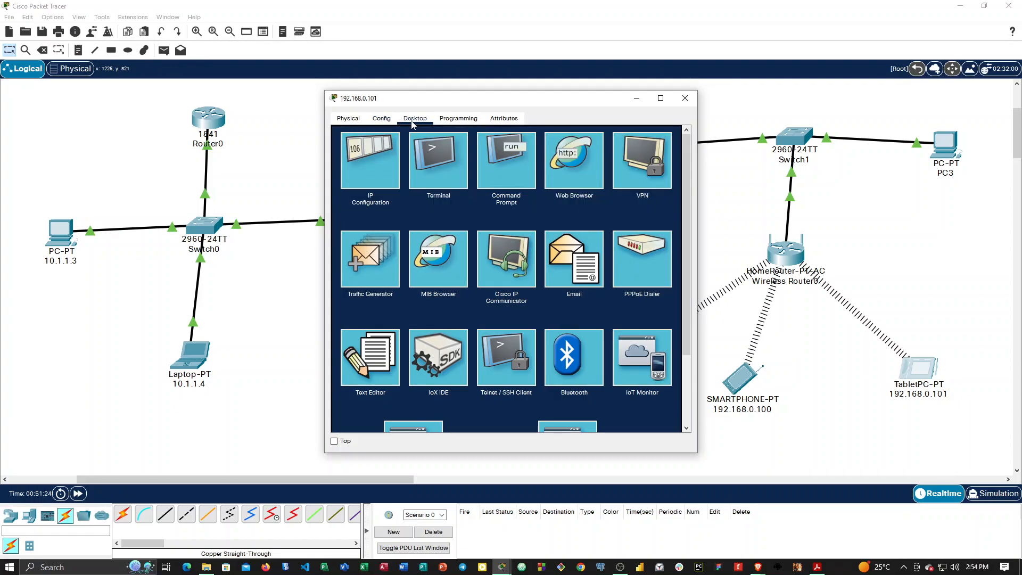
{"action": "left_click", "coordinate": [453, 120]}
{"action": "left_click", "coordinate": [414, 119]}
{"action": "left_click", "coordinate": [436, 167]}
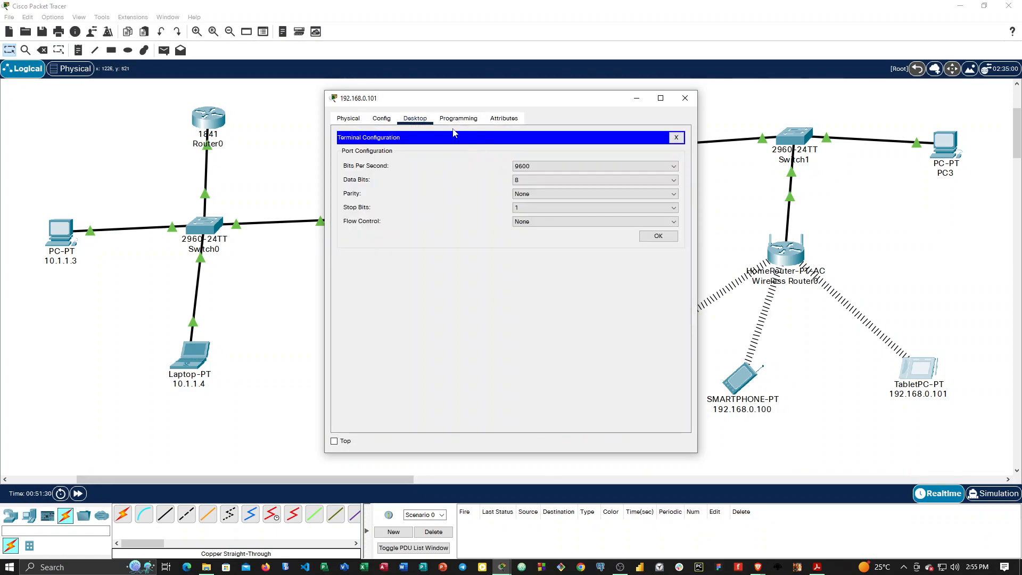
Check the tablet's global settings and physical view, and close its Terminal configuration.
{"action": "left_click", "coordinate": [384, 119]}
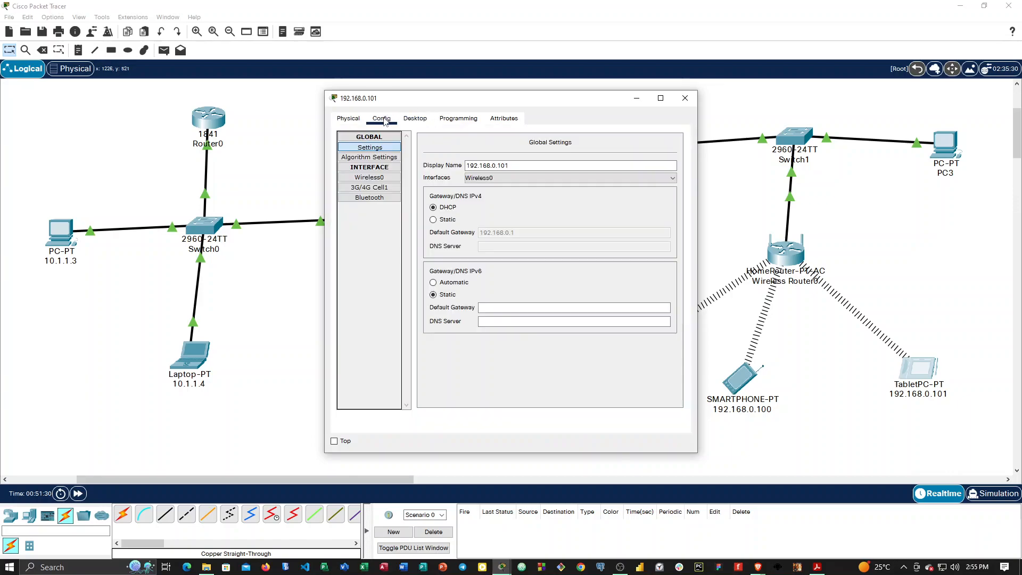
{"action": "left_click", "coordinate": [419, 122]}
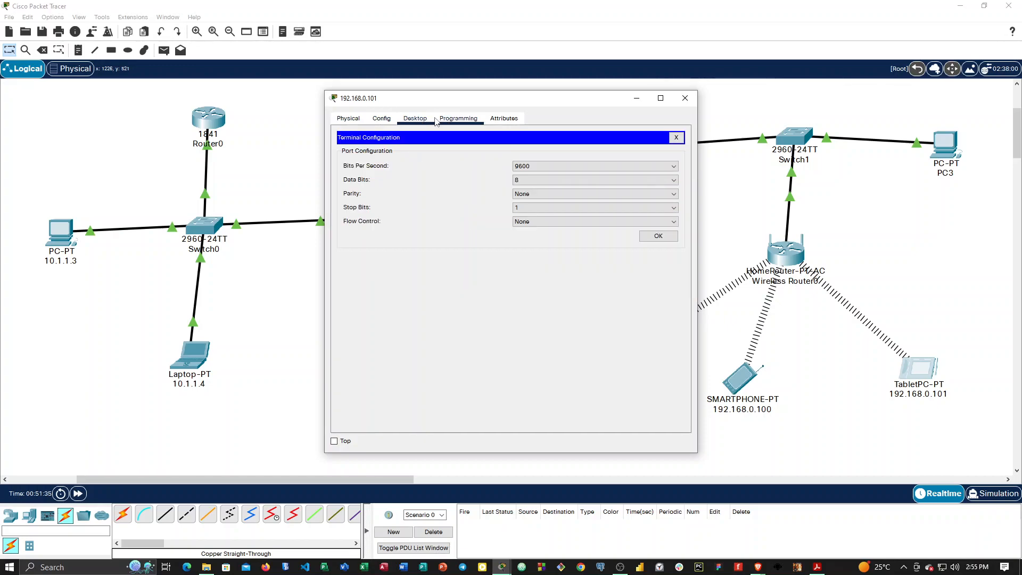
{"action": "left_click", "coordinate": [387, 123]}
{"action": "left_click", "coordinate": [349, 120]}
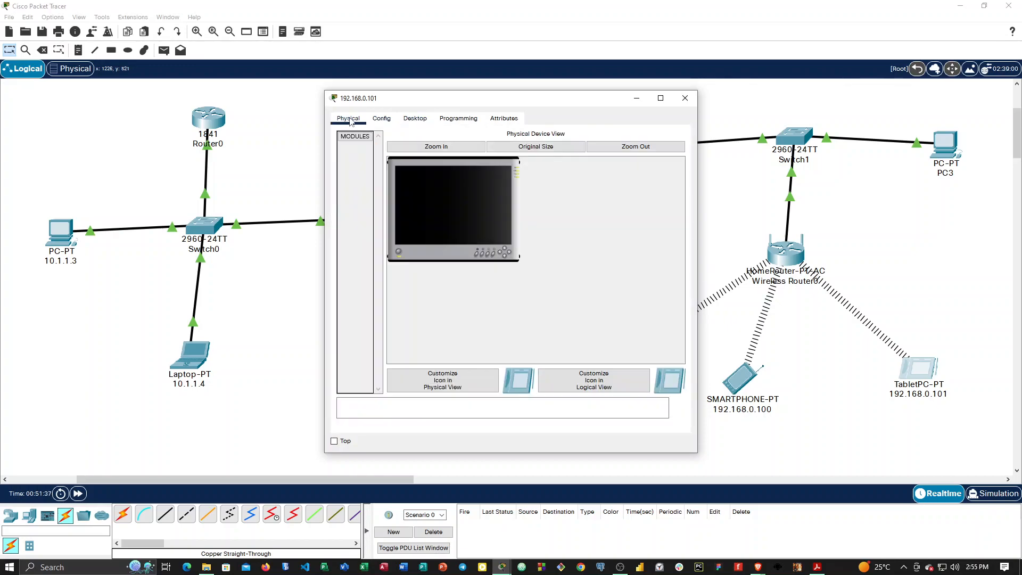
{"action": "left_click", "coordinate": [456, 121]}
{"action": "left_click", "coordinate": [415, 119]}
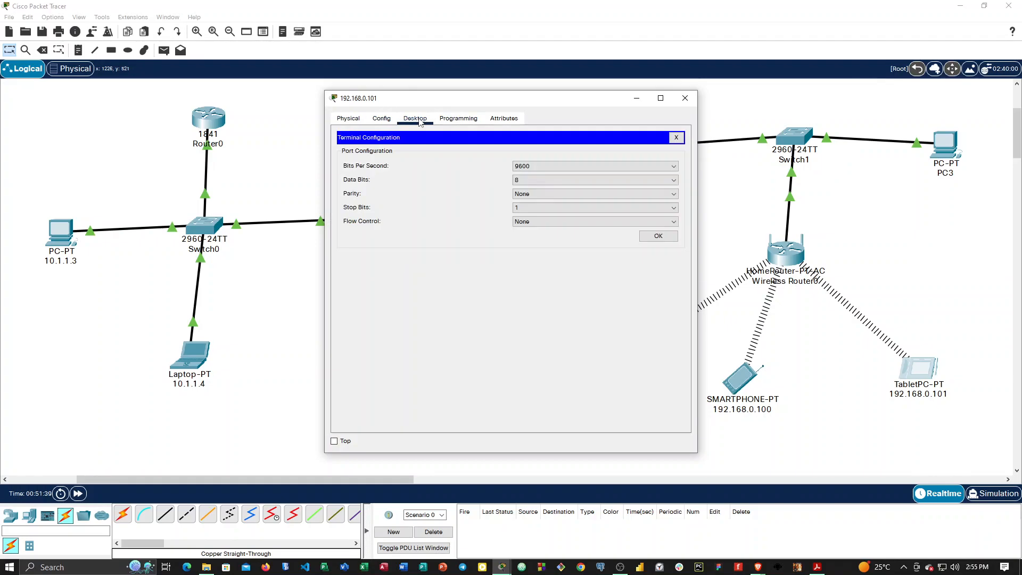
{"action": "left_click", "coordinate": [676, 137]}
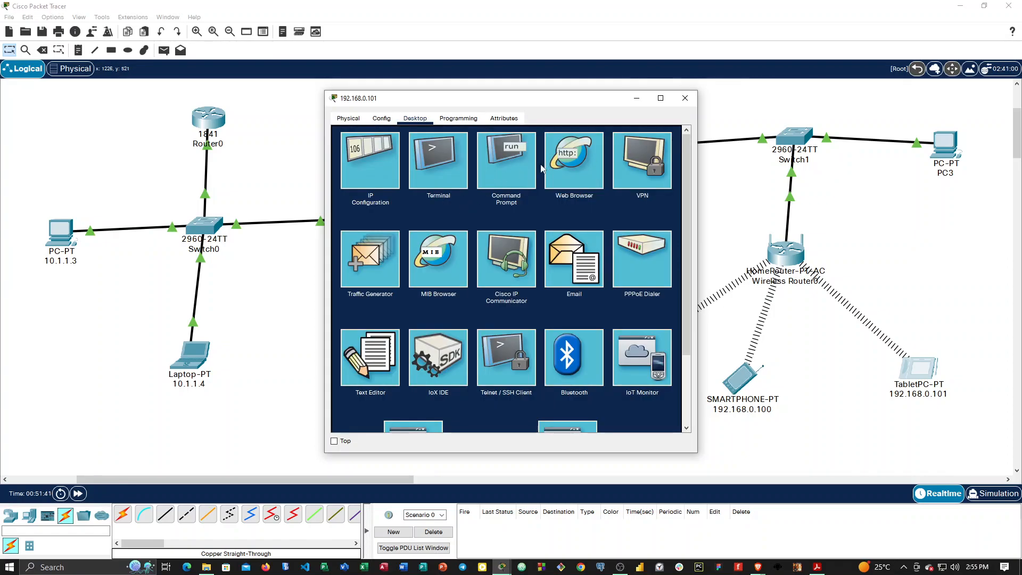
Run ipconfig in the tablet's Command Prompt and highlight the wireless connection's link-local IPv6 address.
{"action": "left_click", "coordinate": [507, 170]}
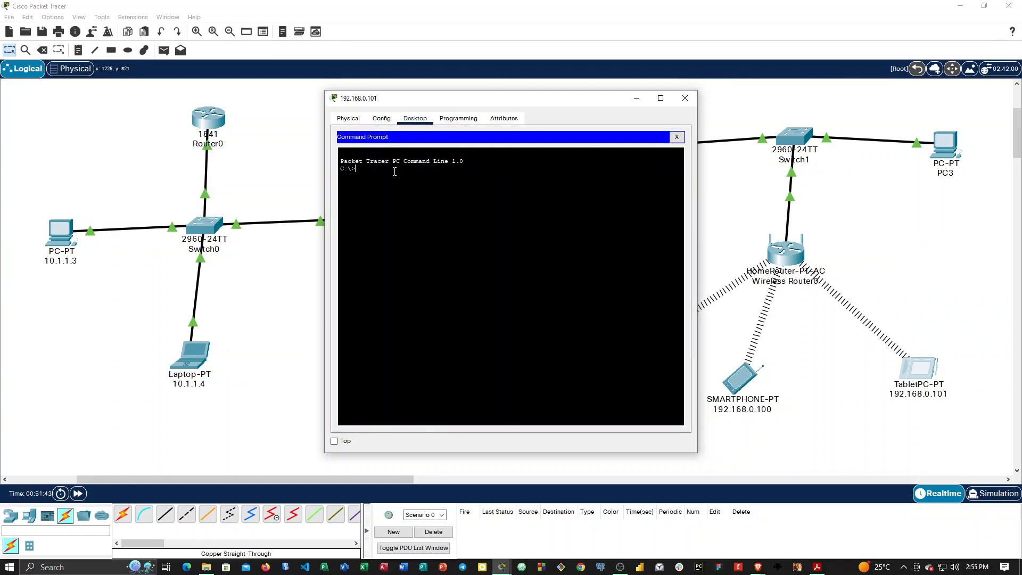
{"action": "type", "text": "ipconfig"}
{"action": "key", "text": "Return"}
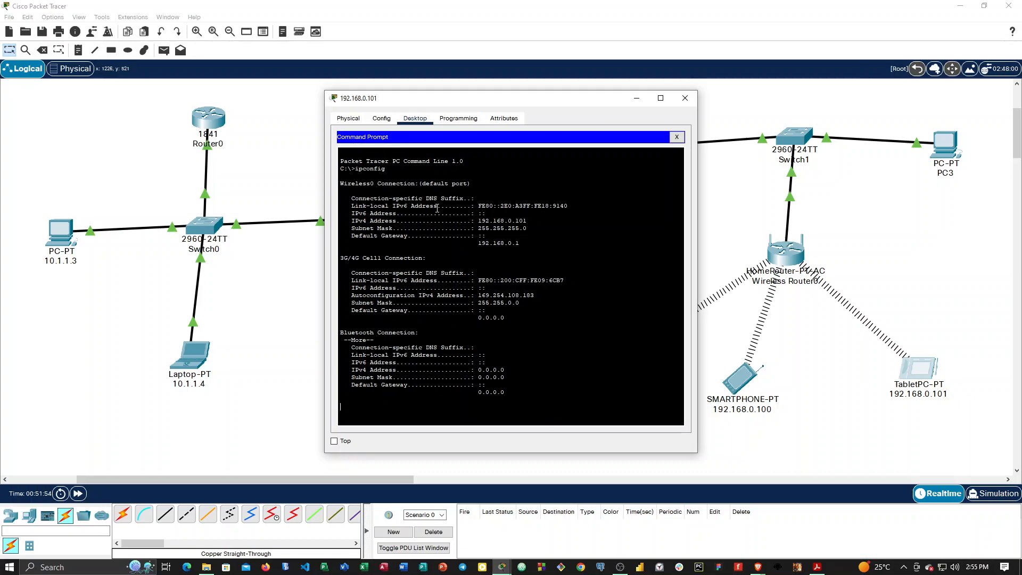
{"action": "left_click_drag", "start_coordinate": [478, 206], "coordinate": [572, 205]}
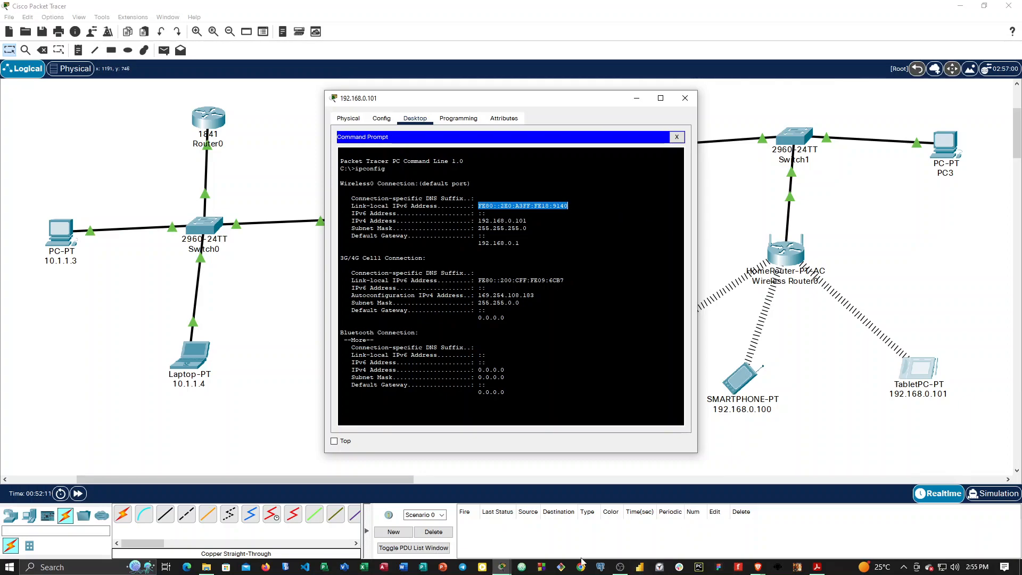
Bring up the wireless router's MAC filter page and place its window beside the tablet's command prompt.
{"action": "mouse_move", "coordinate": [501, 567]}
{"action": "left_click", "coordinate": [595, 526]}
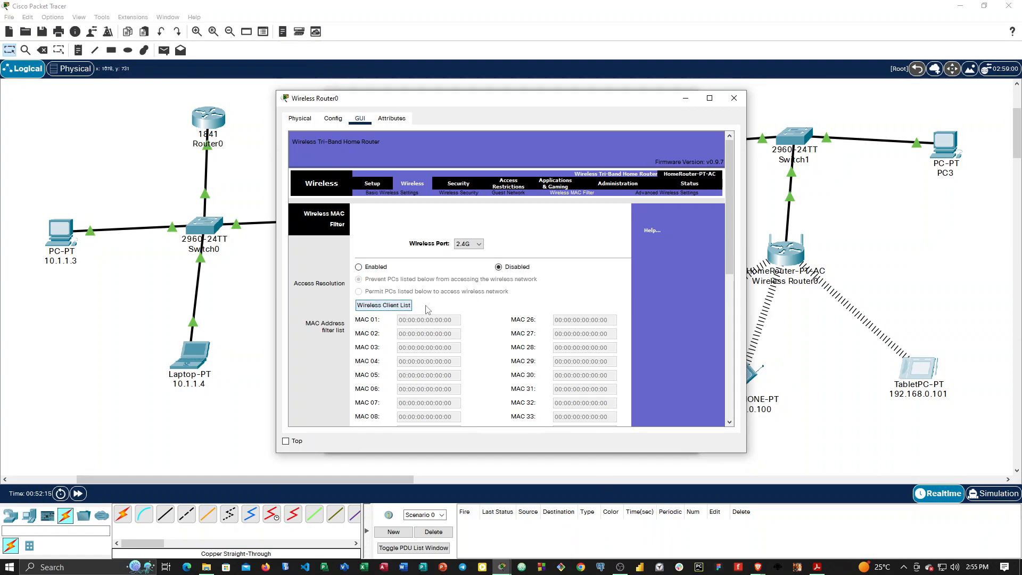
{"action": "scroll", "coordinate": [394, 311], "scroll_direction": "down", "scroll_amount": 1}
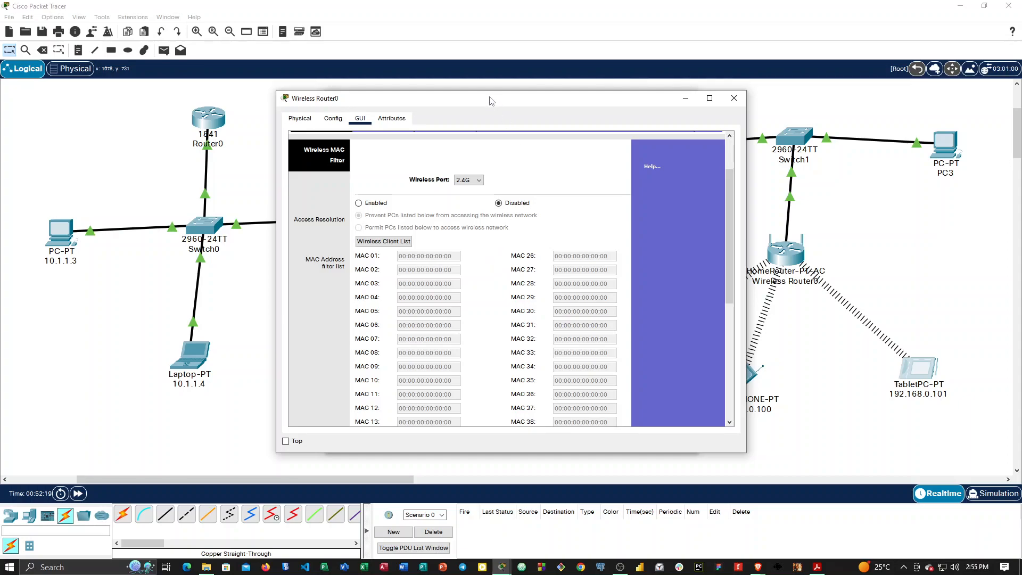
{"action": "left_click_drag", "start_coordinate": [486, 100], "coordinate": [790, 230]}
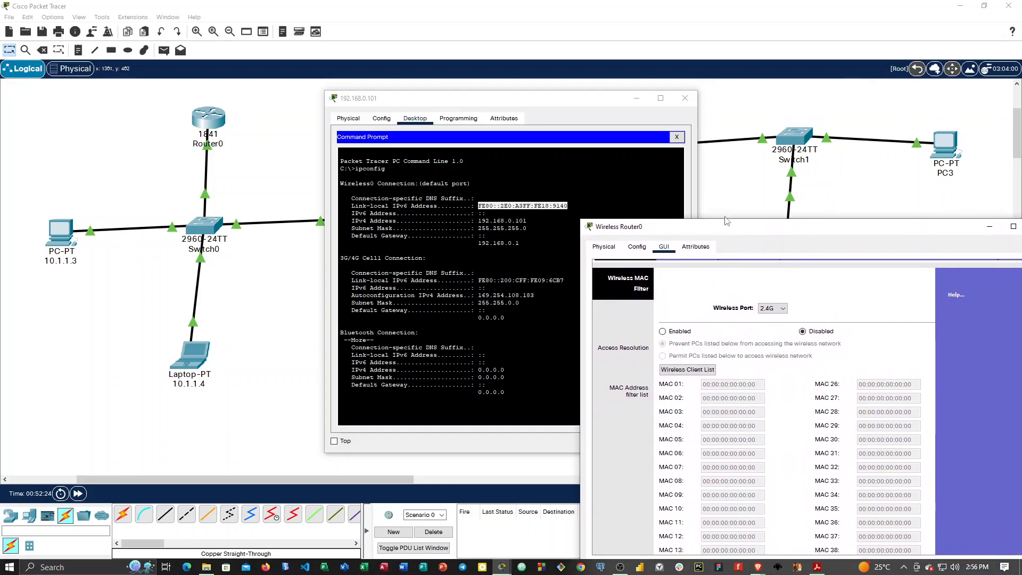
Run ipconfig /all on the tablet and highlight the physical address of its Wireless0 connection.
{"action": "left_click", "coordinate": [476, 198]}
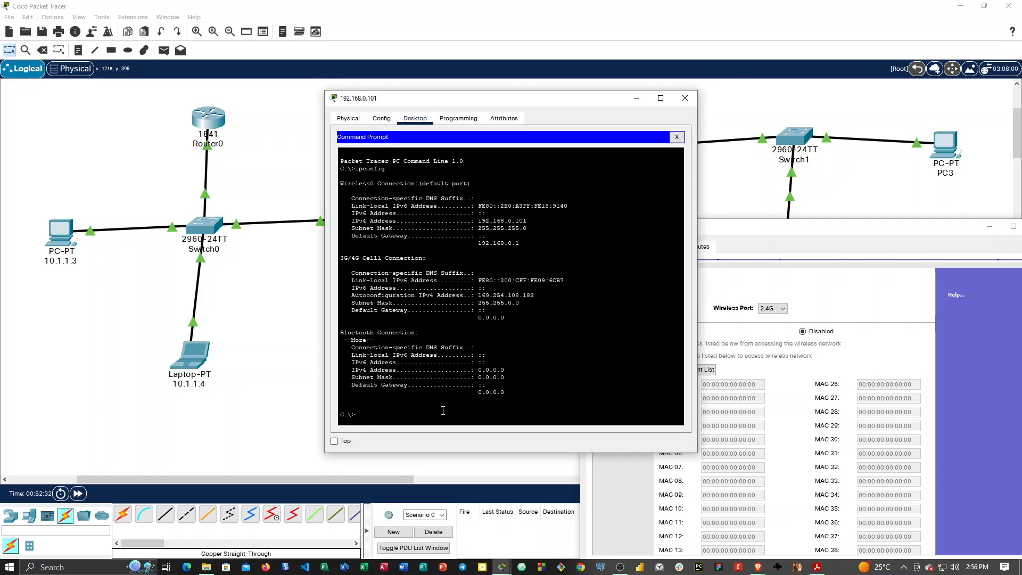
{"action": "type", "text": "pconfi"}
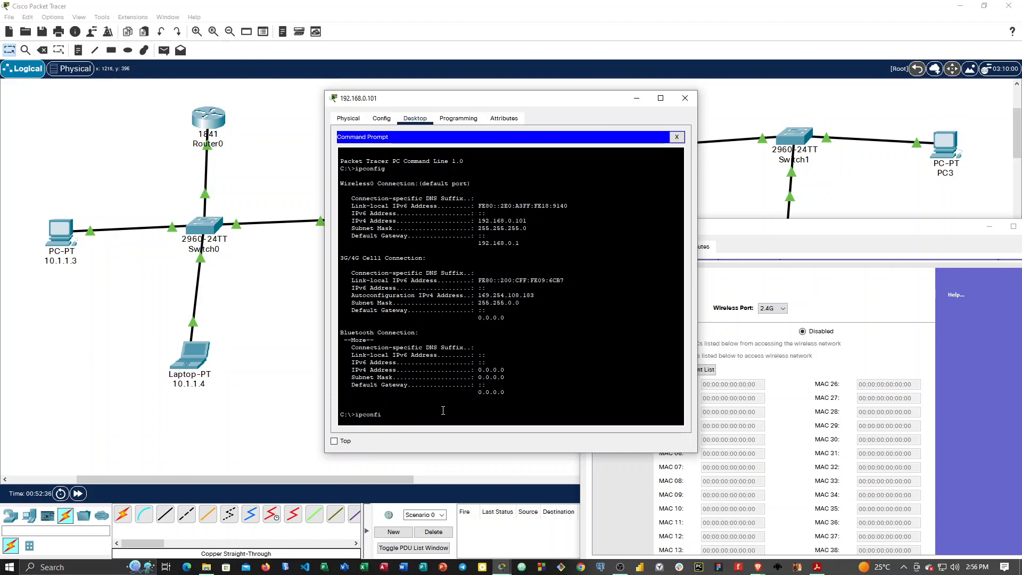
{"action": "type", "text": "g /all"}
{"action": "key", "text": "Return"}
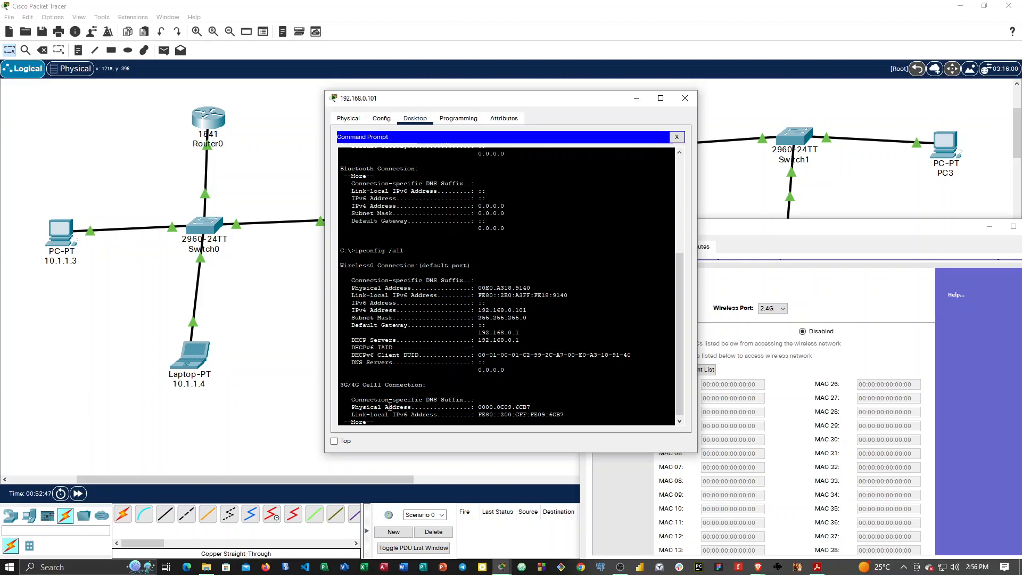
{"action": "left_click_drag", "start_coordinate": [349, 407], "coordinate": [354, 404]}
{"action": "left_click_drag", "start_coordinate": [350, 288], "coordinate": [538, 287]}
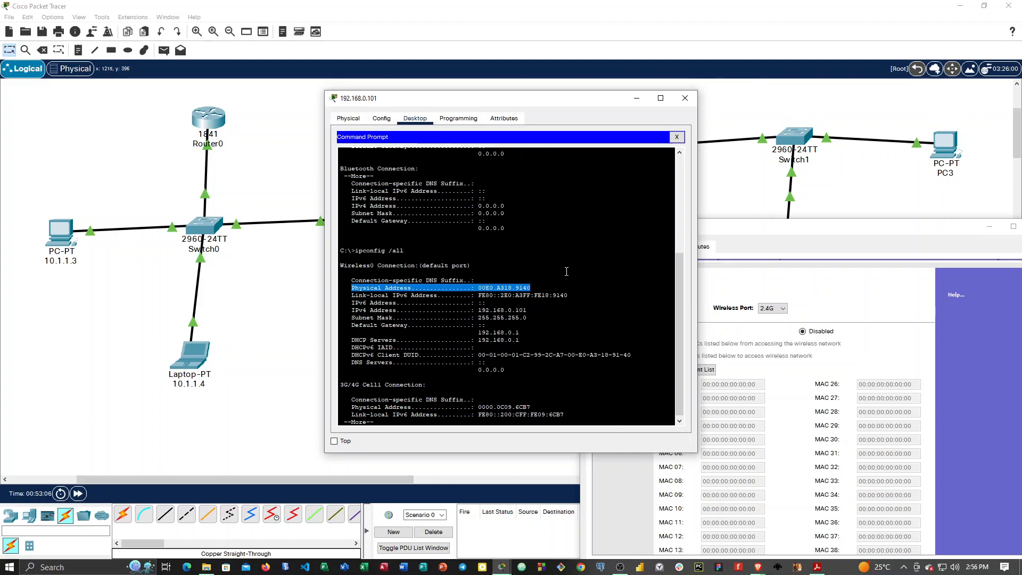
Page through the rest of the tablet's ipconfig /all output and return to the Wireless0 connection details.
{"action": "left_click", "coordinate": [399, 421]}
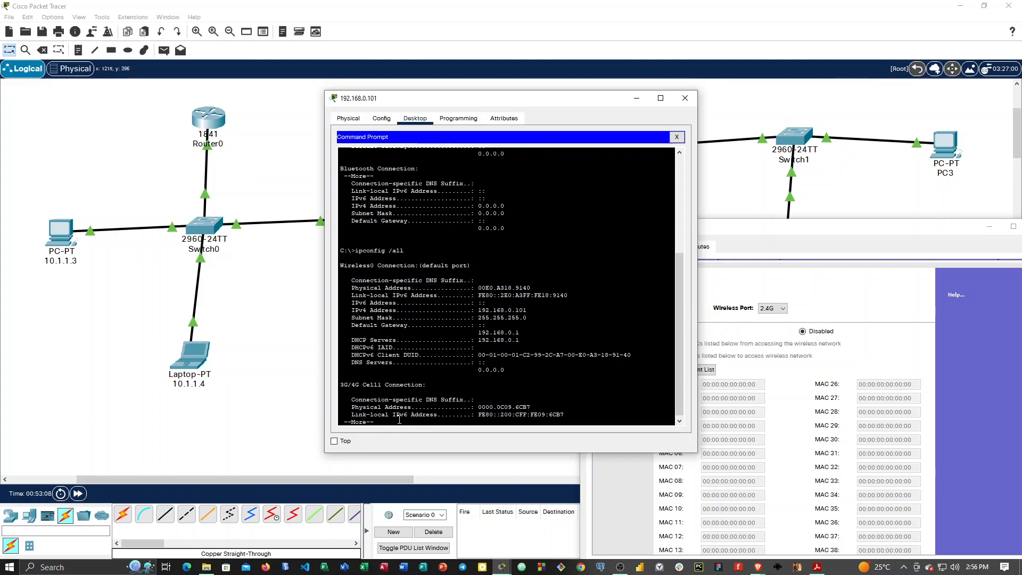
{"action": "key", "text": "Return"}
{"action": "key", "text": "Return"}
{"action": "key", "text": "Return"}
{"action": "key", "text": "Return"}
{"action": "key", "text": "Return"}
{"action": "key", "text": "Return"}
{"action": "key", "text": "Return"}
{"action": "key", "text": "Return"}
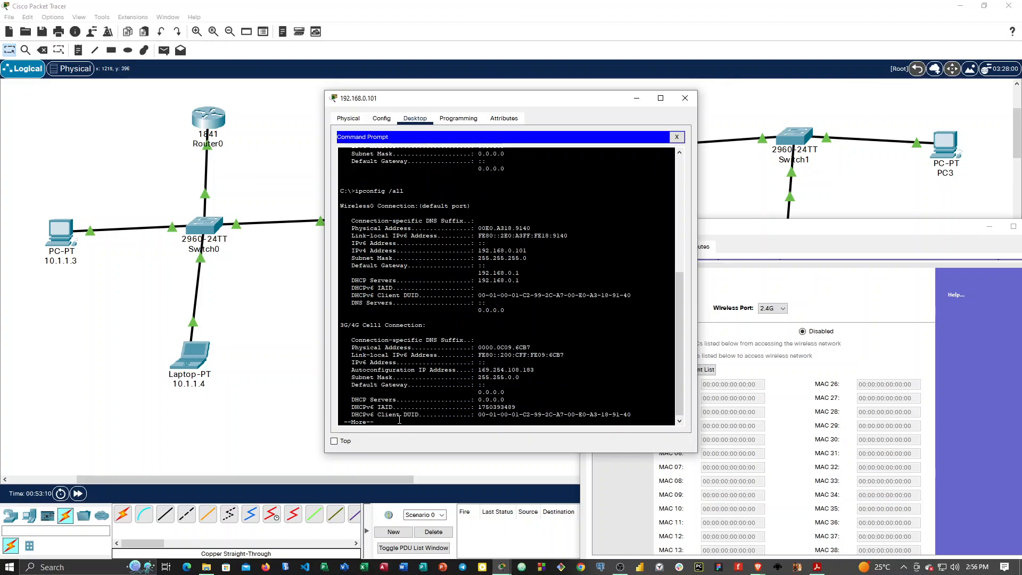
{"action": "key", "text": "Return"}
{"action": "key", "text": "Return"}
{"action": "key", "text": "Return"}
{"action": "key", "text": "Return"}
{"action": "key", "text": "Return"}
{"action": "key", "text": "Return"}
{"action": "key", "text": "Return"}
{"action": "key", "text": "Return"}
{"action": "key", "text": "Return"}
{"action": "key", "text": "Return"}
{"action": "key", "text": "Return"}
{"action": "key", "text": "Return"}
{"action": "key", "text": "Return"}
{"action": "key", "text": "Return"}
{"action": "key", "text": "Return"}
{"action": "key", "text": "Return"}
{"action": "key", "text": "Return"}
{"action": "key", "text": "Return"}
{"action": "key", "text": "Return"}
{"action": "key", "text": "Return"}
{"action": "key", "text": "Return"}
{"action": "key", "text": "Return"}
{"action": "key", "text": "Return"}
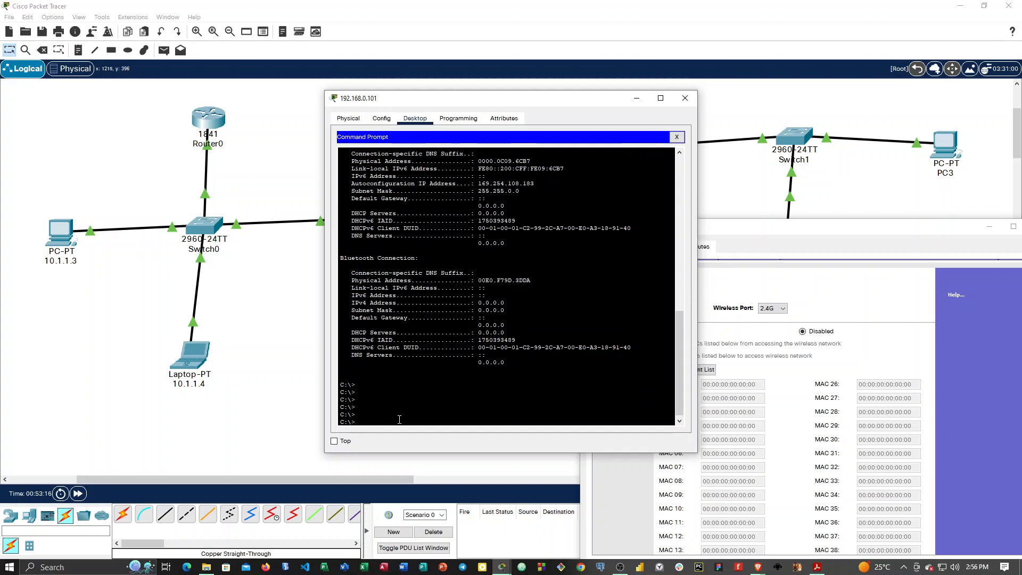
{"action": "left_click", "coordinate": [382, 118]}
{"action": "left_click", "coordinate": [415, 118]}
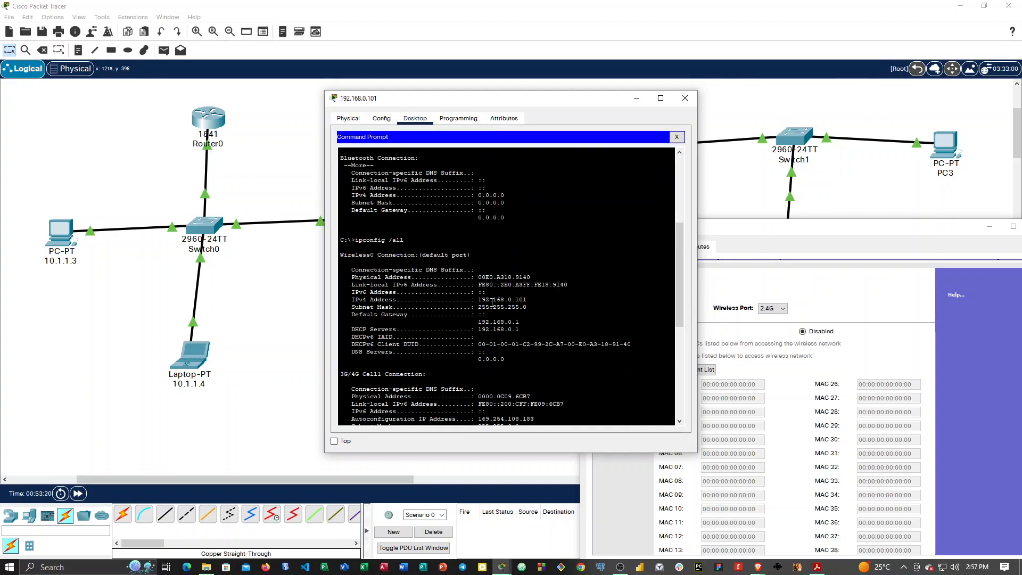
Try enabling the wireless MAC filter for the router's 2.4G port, and close the router window without saving.
{"action": "left_click", "coordinate": [839, 234]}
{"action": "left_click_drag", "start_coordinate": [839, 234], "coordinate": [597, 123]}
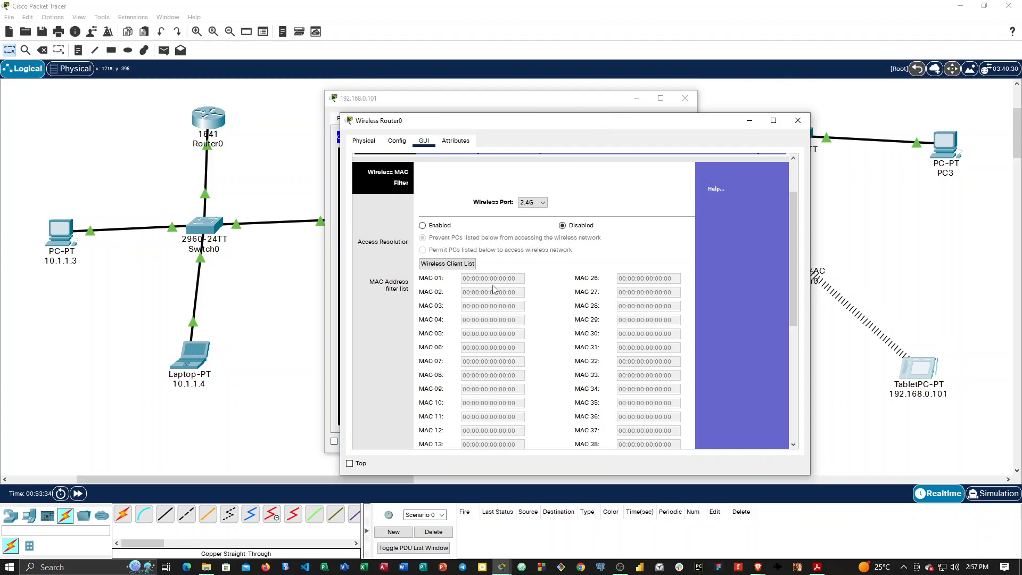
{"action": "left_click", "coordinate": [423, 225]}
{"action": "left_click", "coordinate": [486, 287]}
{"action": "left_click", "coordinate": [513, 280]}
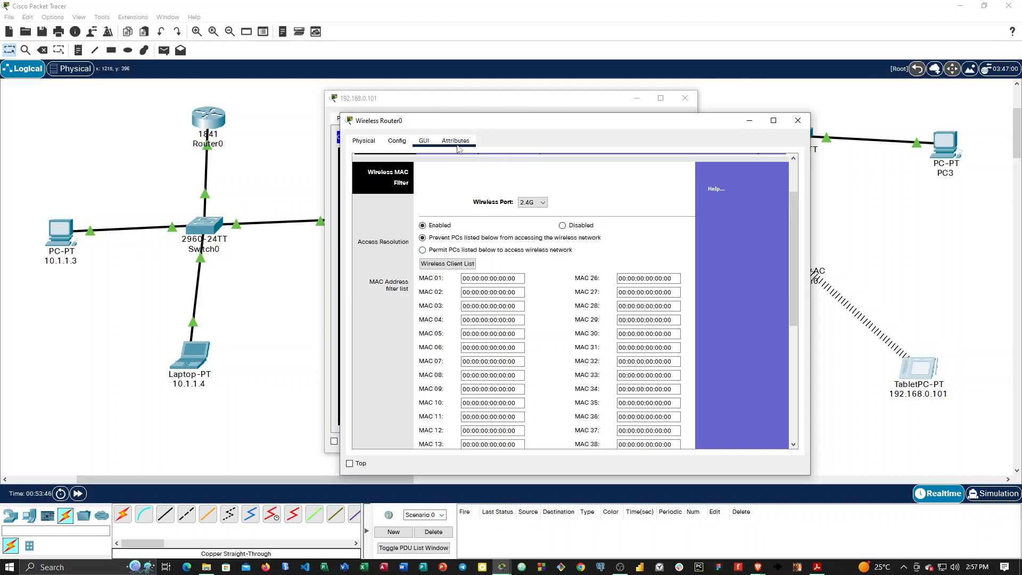
{"action": "left_click", "coordinate": [798, 120]}
Check the tablet's global settings and ipconfig output again, and close the tablet window.
{"action": "left_click", "coordinate": [463, 119]}
{"action": "left_click", "coordinate": [351, 119]}
{"action": "left_click", "coordinate": [381, 118]}
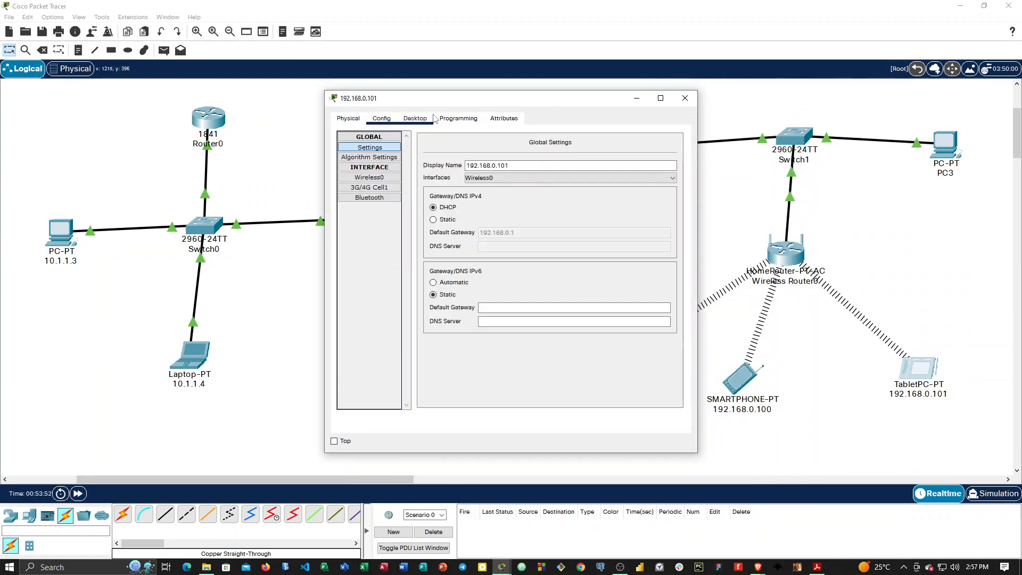
{"action": "left_click", "coordinate": [414, 118]}
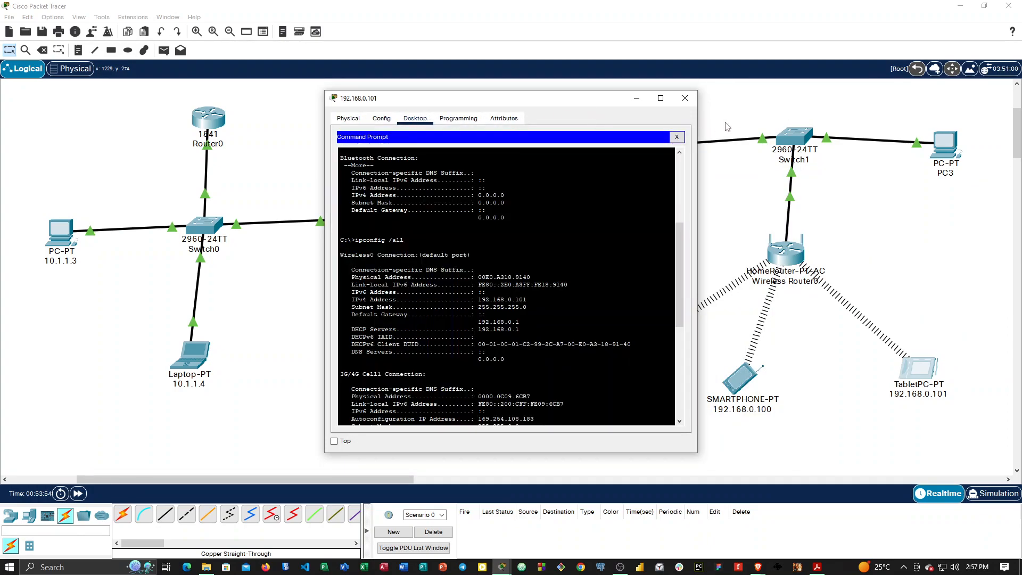
{"action": "left_click", "coordinate": [685, 98]}
Move the 1841 router, Switch0 and their PCs and laptop closer together at the workspace's left edge.
{"action": "left_click_drag", "start_coordinate": [211, 126], "coordinate": [54, 131]}
{"action": "left_click_drag", "start_coordinate": [205, 226], "coordinate": [122, 230]}
{"action": "left_click_drag", "start_coordinate": [61, 239], "coordinate": [17, 229]}
{"action": "left_click_drag", "start_coordinate": [349, 218], "coordinate": [210, 210]}
{"action": "left_click_drag", "start_coordinate": [191, 354], "coordinate": [87, 342]}
{"action": "left_click_drag", "start_coordinate": [49, 123], "coordinate": [130, 123]}
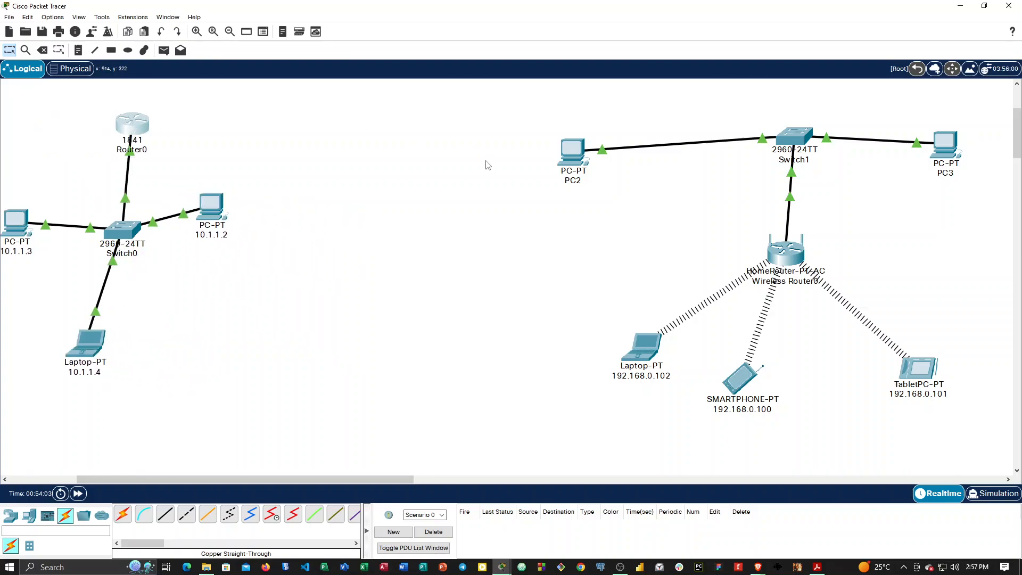
Move PC2, PC3, Switch1, the home router and its wireless devices into a compact group beside the 1841 network.
{"action": "left_click_drag", "start_coordinate": [570, 157], "coordinate": [305, 131]}
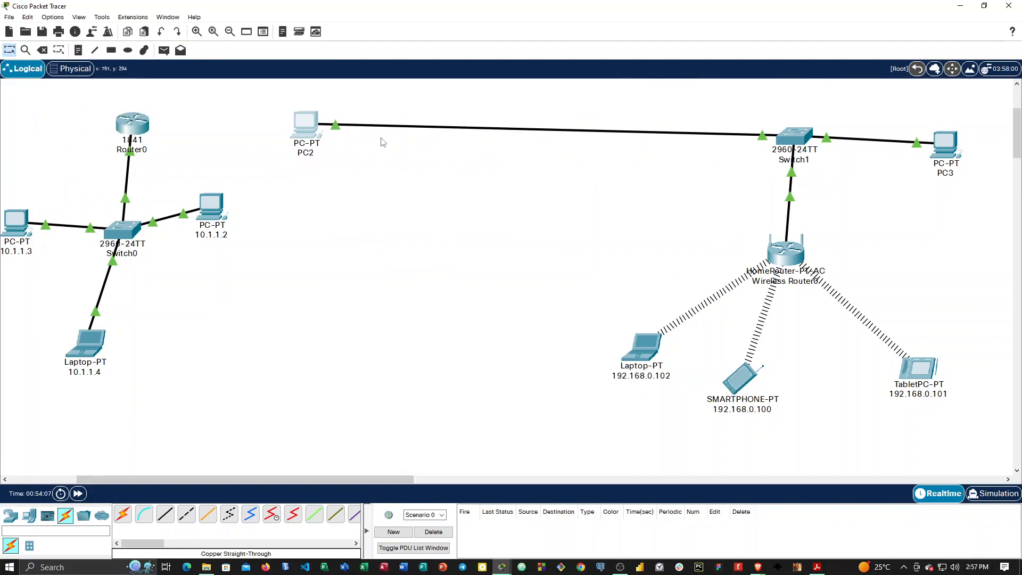
{"action": "left_click_drag", "start_coordinate": [789, 140], "coordinate": [323, 206]}
{"action": "left_click_drag", "start_coordinate": [779, 257], "coordinate": [314, 286]}
{"action": "left_click_drag", "start_coordinate": [647, 359], "coordinate": [217, 369]}
{"action": "left_click_drag", "start_coordinate": [742, 380], "coordinate": [342, 364]}
{"action": "left_click_drag", "start_coordinate": [936, 387], "coordinate": [489, 332]}
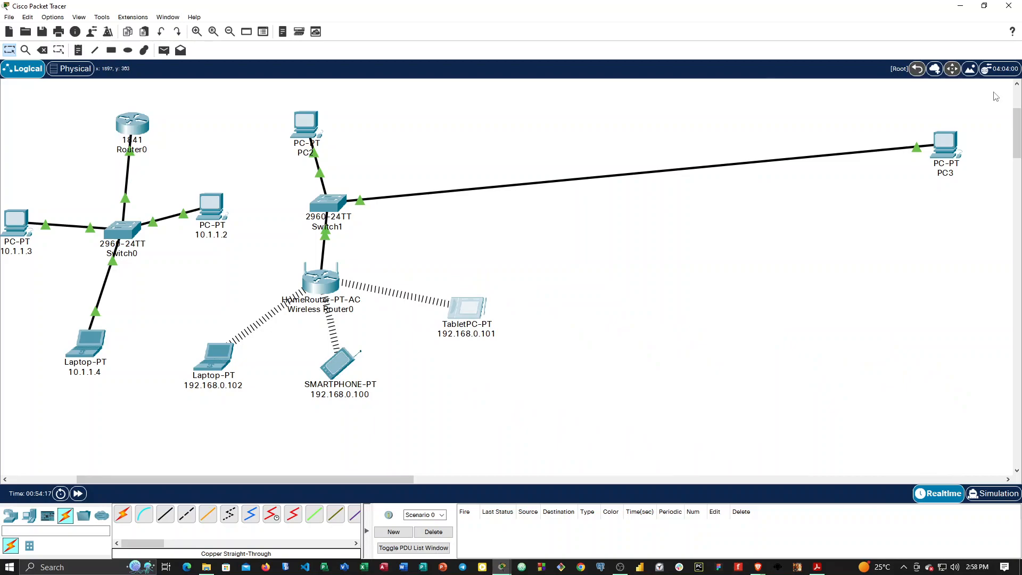
{"action": "left_click_drag", "start_coordinate": [946, 143], "coordinate": [453, 160]}
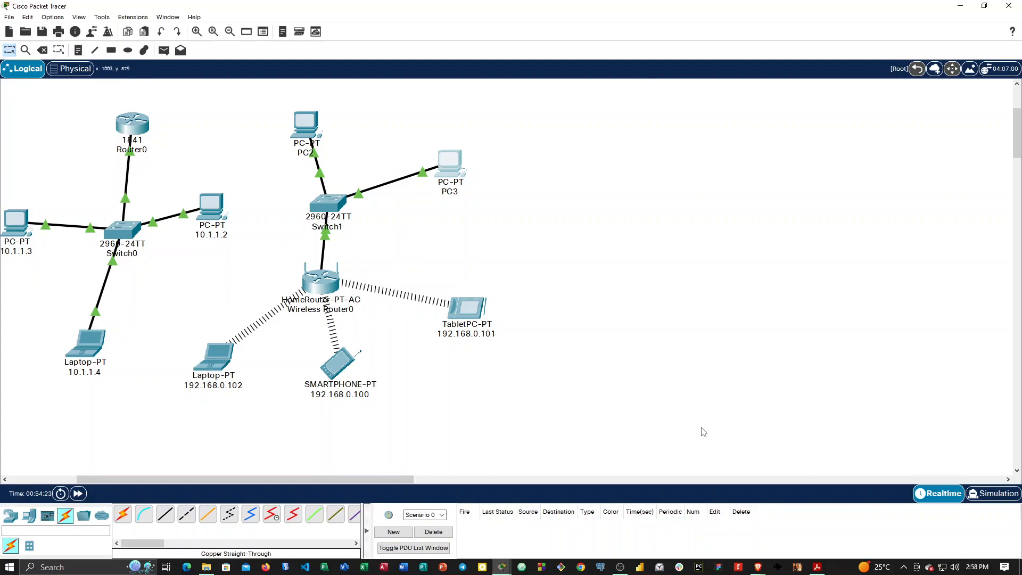
Switch to Simulation mode, widen the Simulation Panel and start playing the simulation.
{"action": "left_click", "coordinate": [992, 494]}
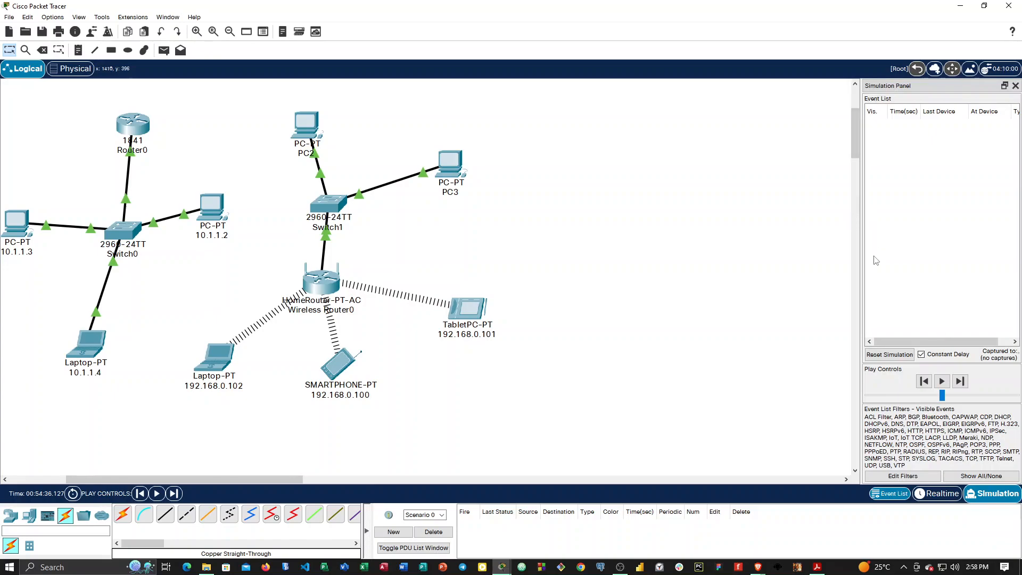
{"action": "left_click_drag", "start_coordinate": [861, 205], "coordinate": [627, 220]}
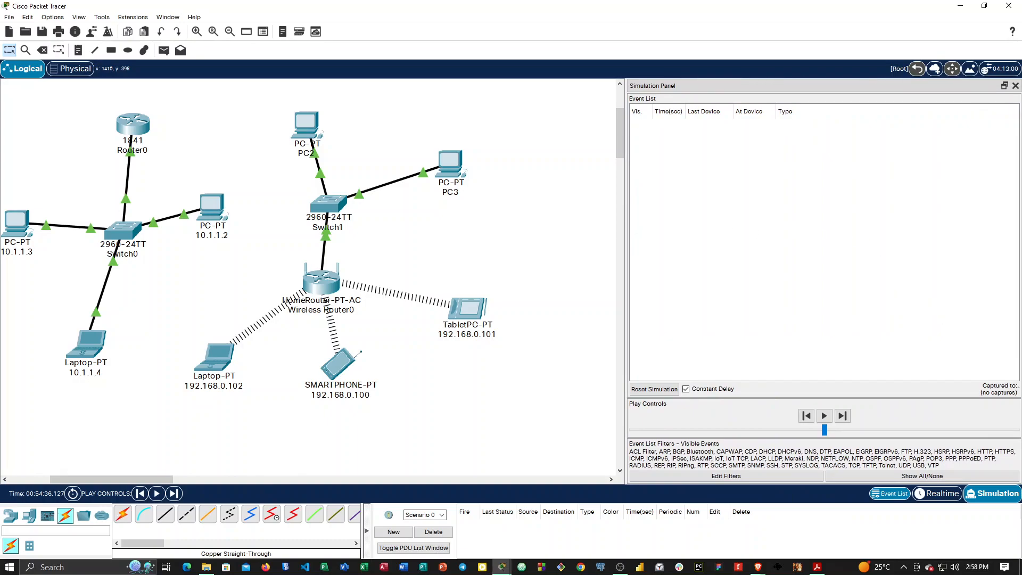
{"action": "left_click", "coordinate": [824, 416]}
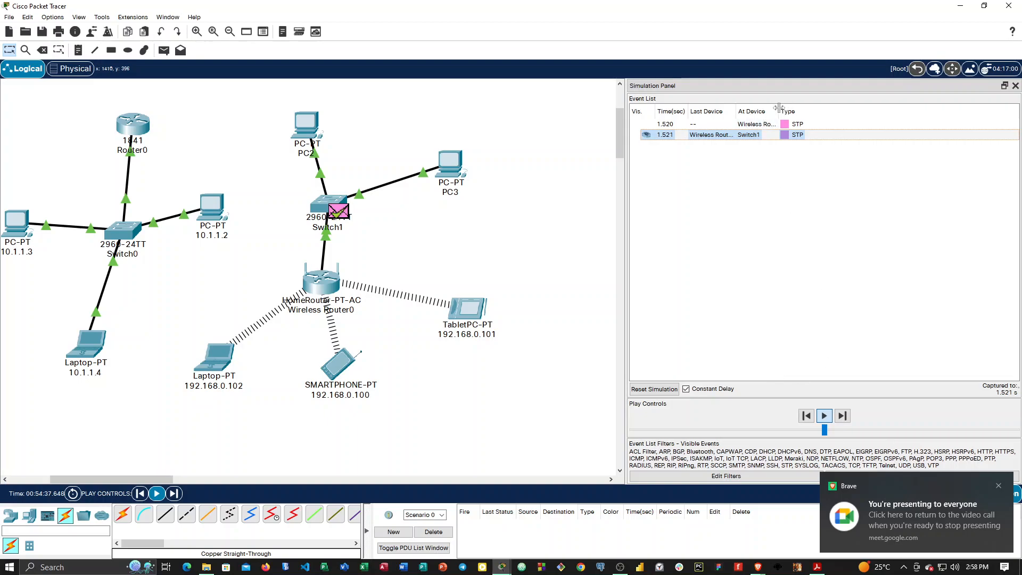
Widen the event list's Last Device and At Device columns and increase the simulation's playback speed.
{"action": "left_click_drag", "start_coordinate": [779, 109], "coordinate": [821, 111]}
{"action": "left_click_drag", "start_coordinate": [737, 110], "coordinate": [766, 111]}
{"action": "left_click_drag", "start_coordinate": [689, 111], "coordinate": [724, 111]}
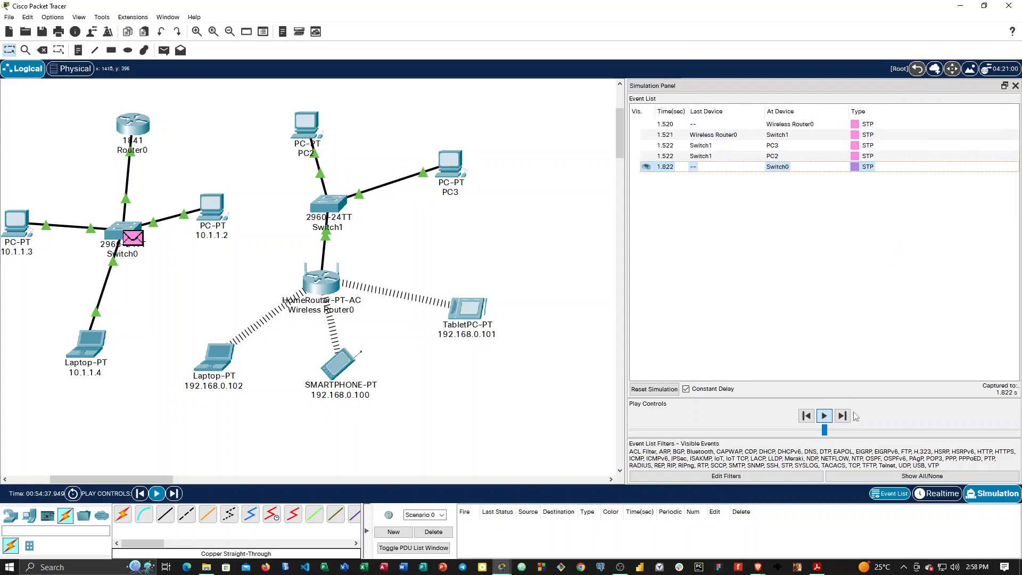
{"action": "left_click_drag", "start_coordinate": [824, 430], "coordinate": [909, 430]}
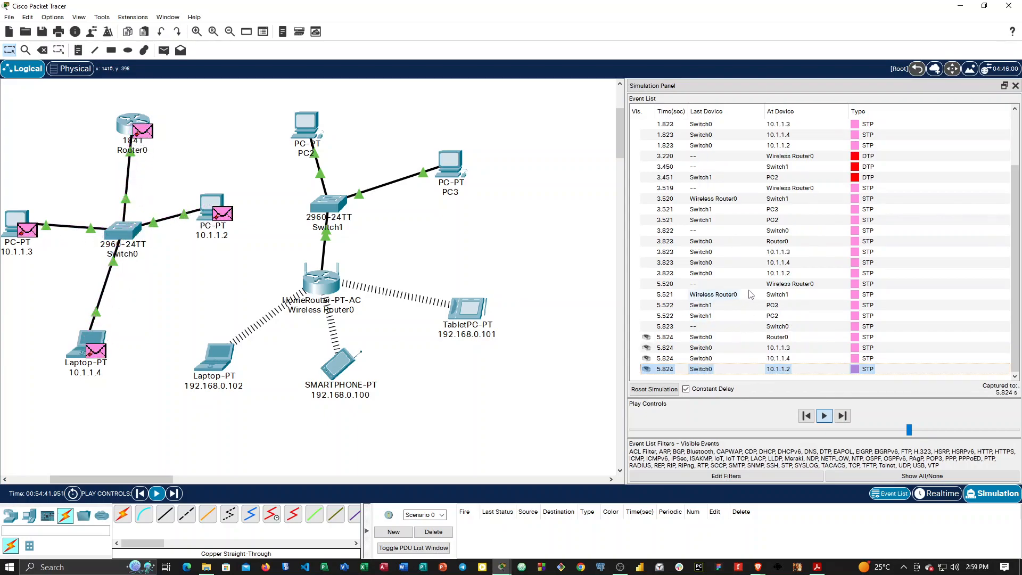
Open the PDU information for an STP event at Switch0, dock it beside the Simulation Panel and widen it.
{"action": "left_click", "coordinate": [734, 285]}
{"action": "left_click", "coordinate": [810, 287]}
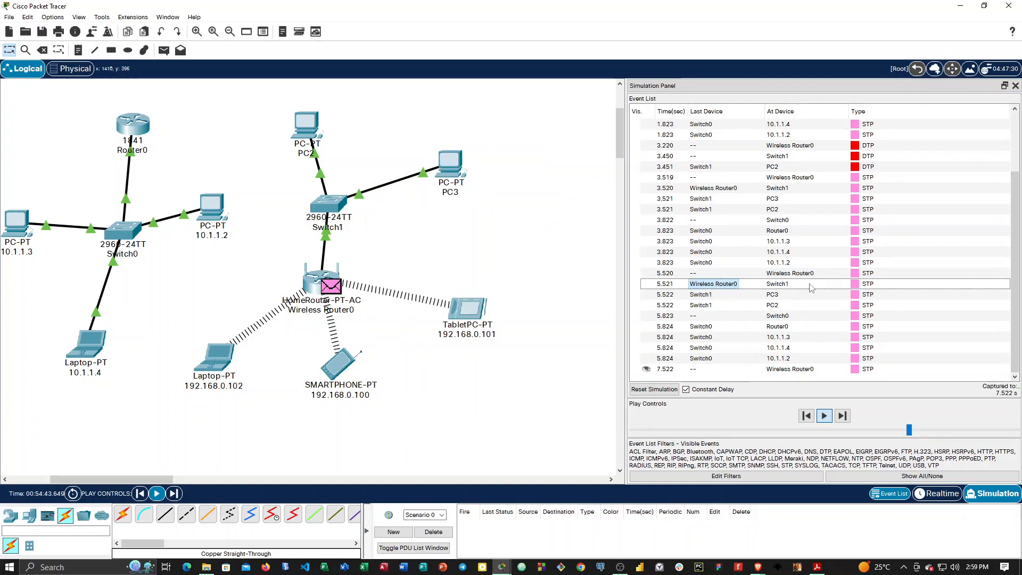
{"action": "left_click", "coordinate": [810, 287]}
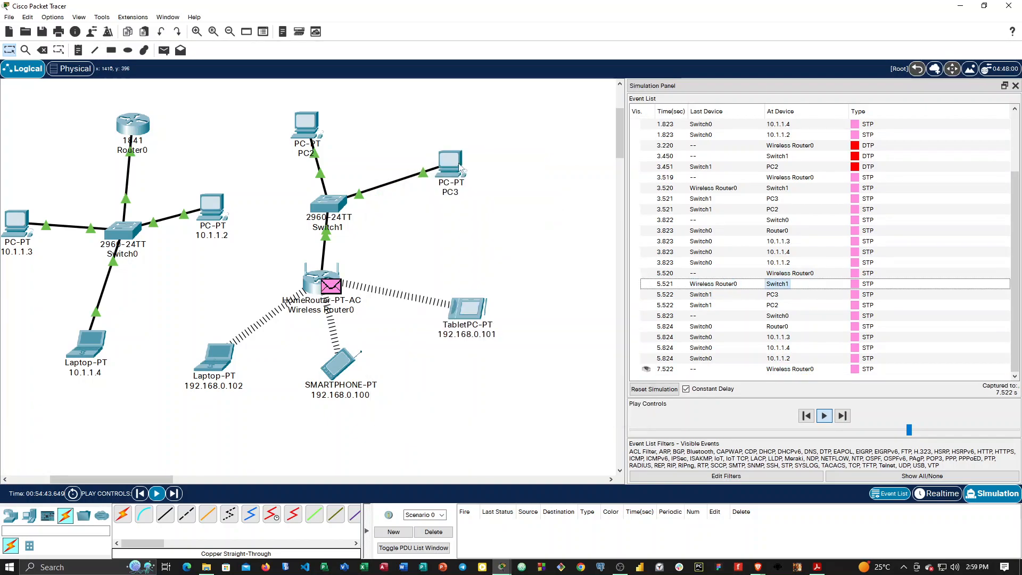
{"action": "left_click", "coordinate": [808, 285]}
{"action": "left_click", "coordinate": [808, 285]}
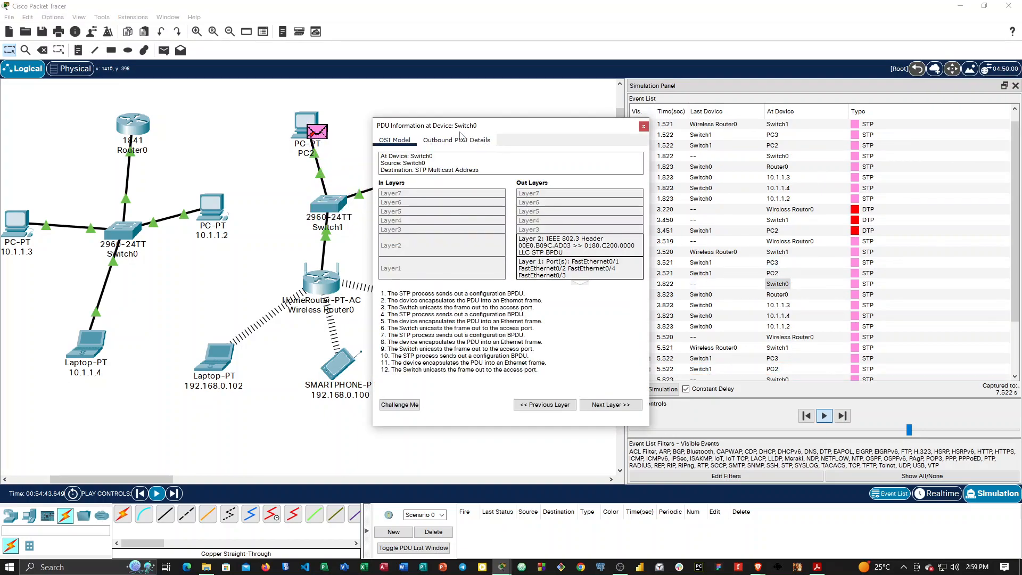
{"action": "left_click_drag", "start_coordinate": [456, 130], "coordinate": [641, 138]}
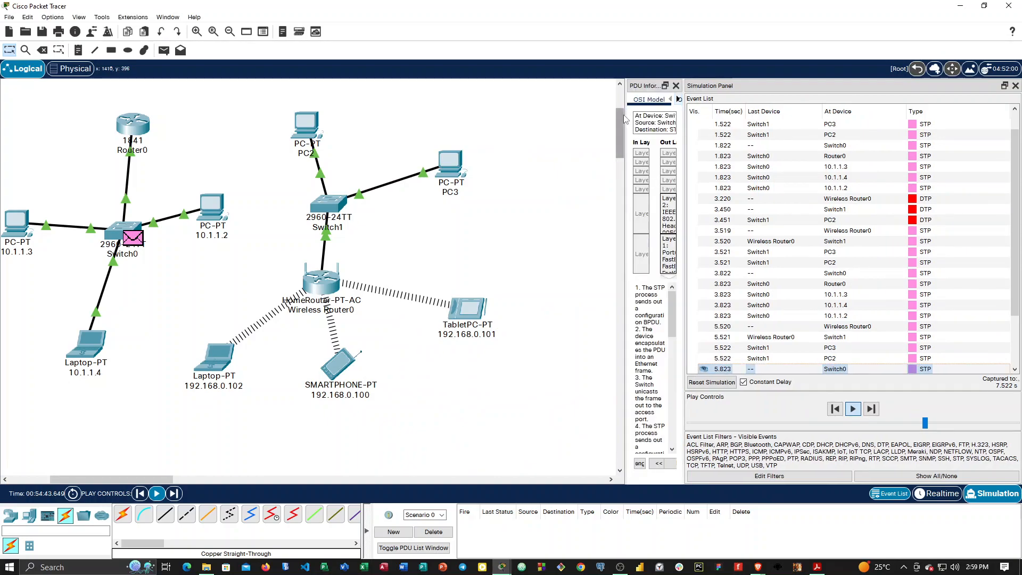
{"action": "left_click_drag", "start_coordinate": [629, 118], "coordinate": [532, 107]}
{"action": "left_click_drag", "start_coordinate": [605, 126], "coordinate": [762, 138]}
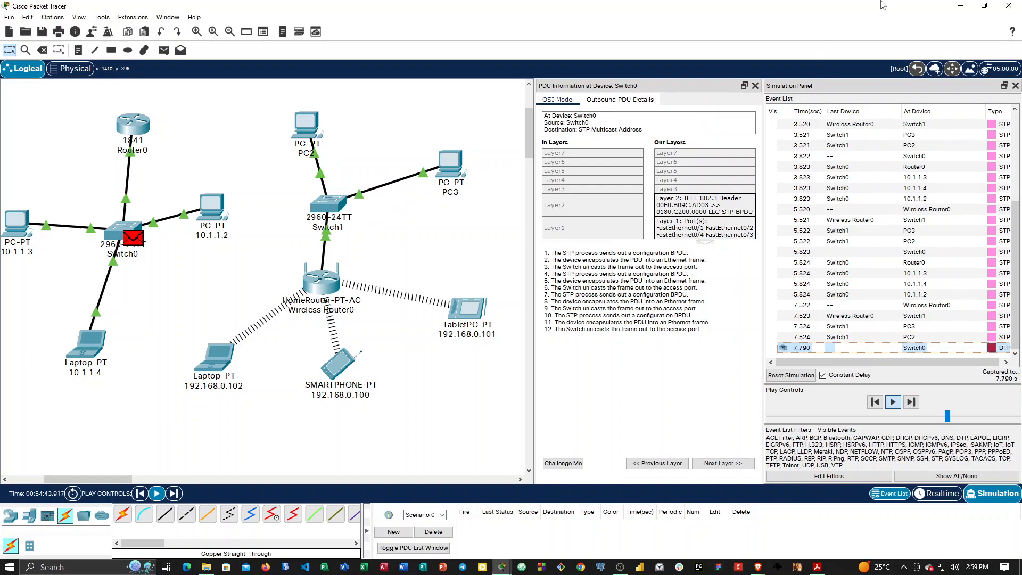
Examine the Switch0 PDU's outbound details and OSI model, and open the PDU information for Switch0's STP event at 10.1.1.2.
{"action": "left_click", "coordinate": [618, 100]}
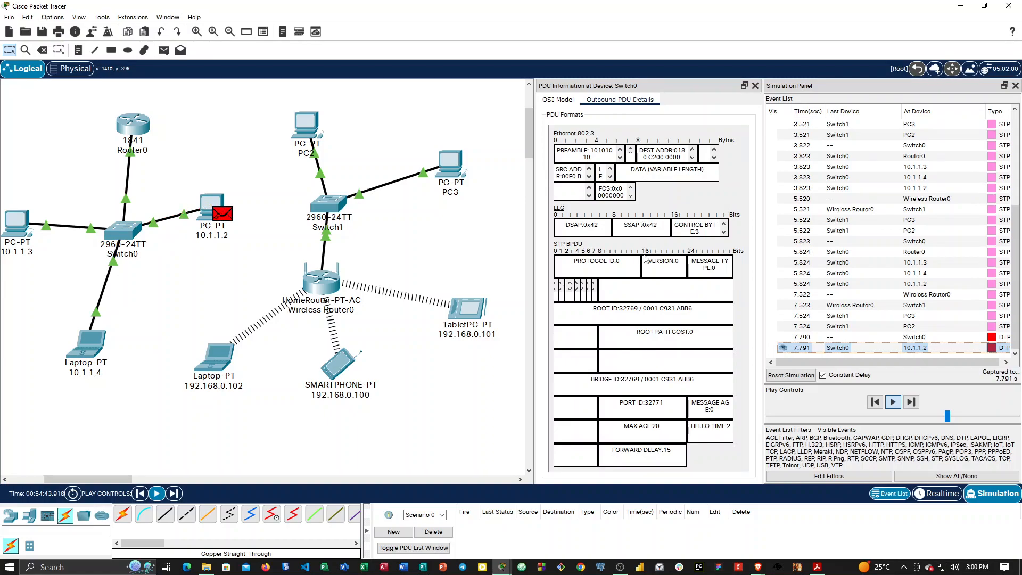
{"action": "left_click", "coordinate": [563, 101]}
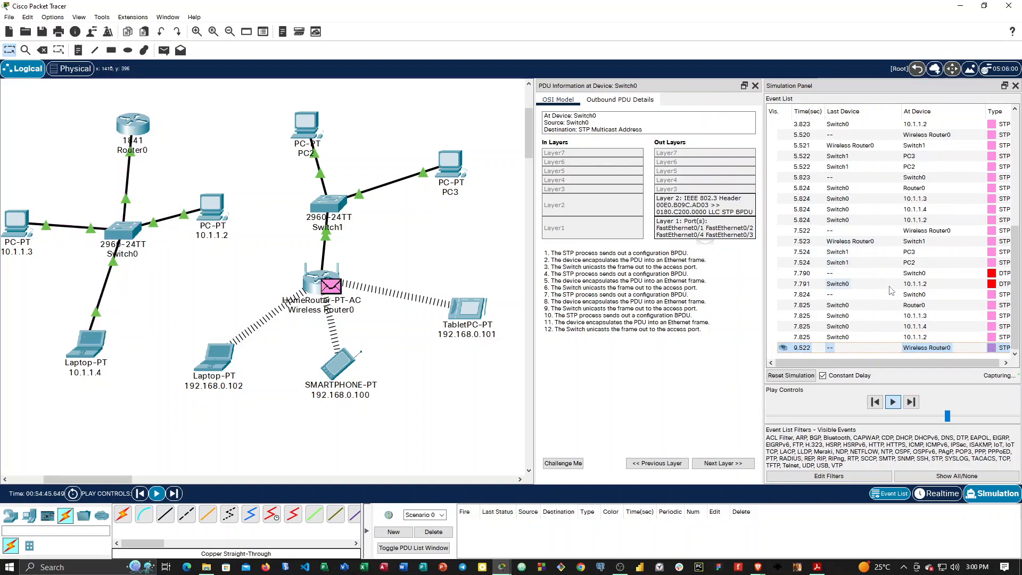
{"action": "left_click", "coordinate": [890, 337]}
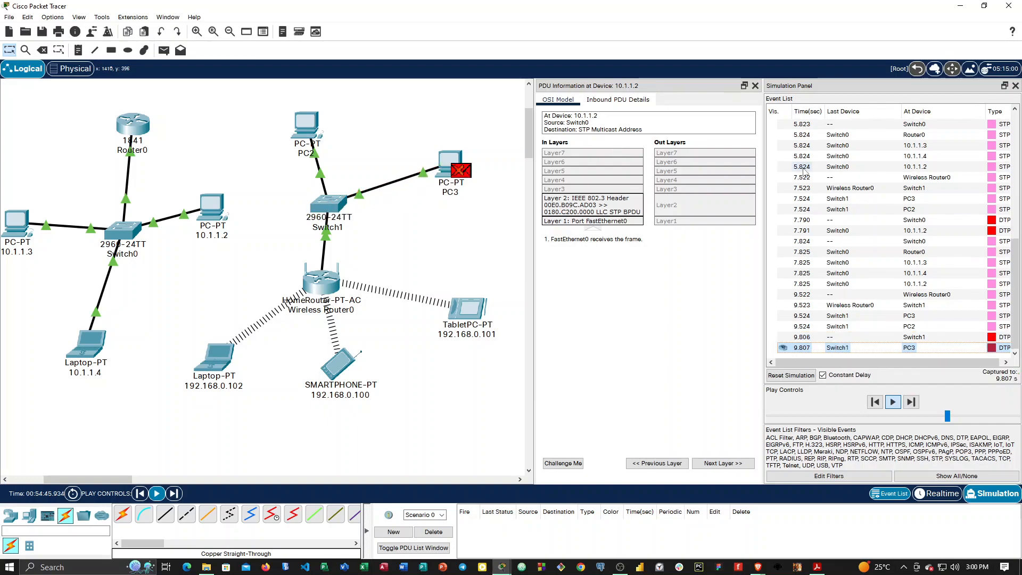
Widen the Simulation Panel and examine the inbound PDU details of the STP frame at 10.1.1.2.
{"action": "left_click_drag", "start_coordinate": [763, 184], "coordinate": [714, 179]}
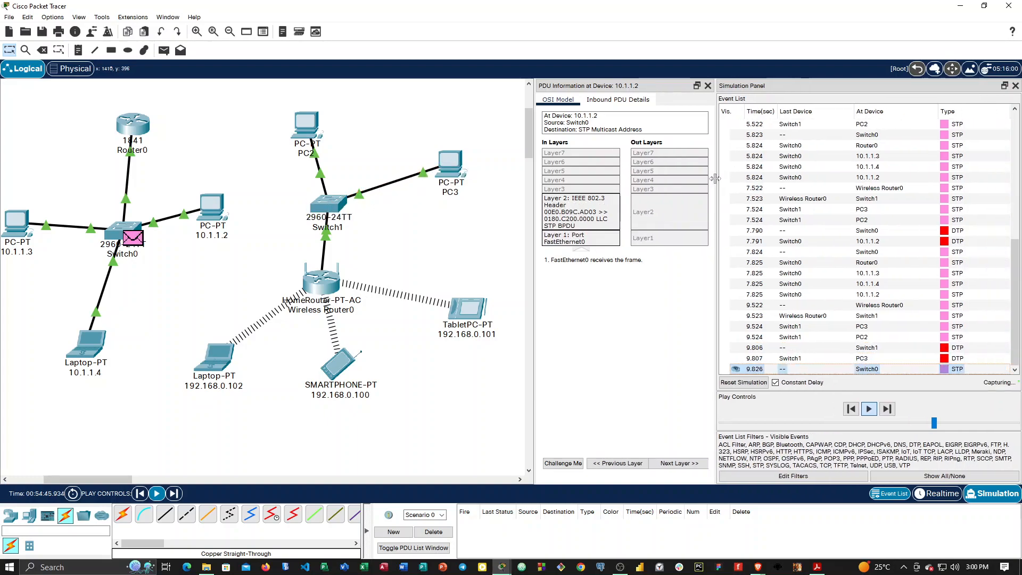
{"action": "left_click", "coordinate": [612, 101]}
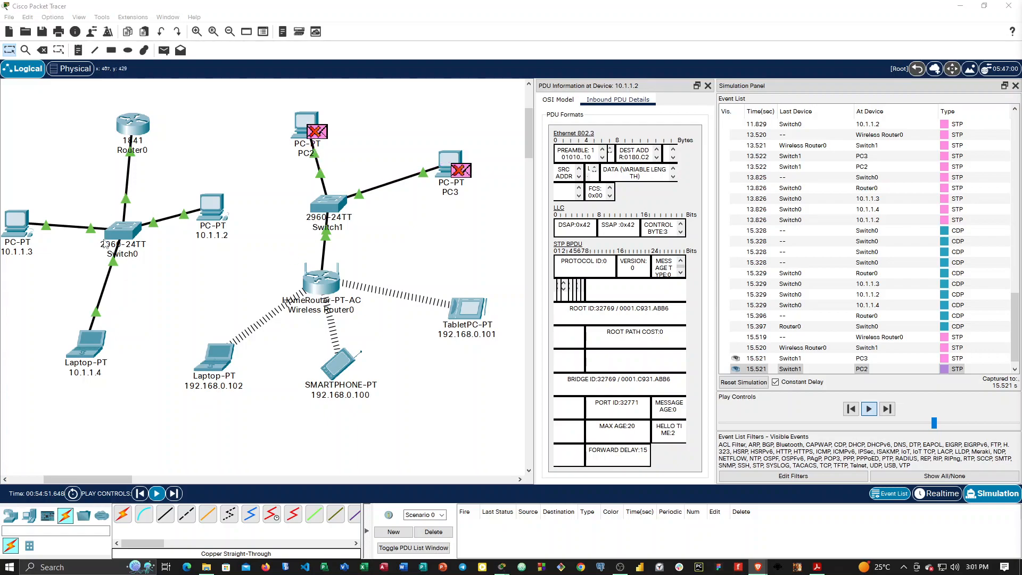
Move PC 10.1.1.2 slightly lower in the topology and close both the Simulation Panel and the PDU information.
{"action": "left_click_drag", "start_coordinate": [212, 209], "coordinate": [215, 247]}
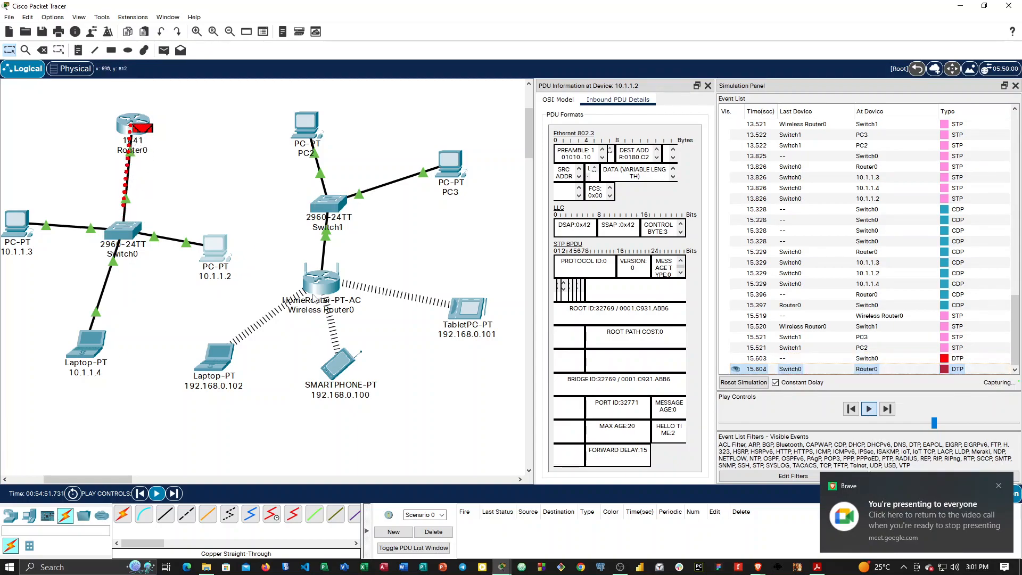
{"action": "mouse_move", "coordinate": [321, 292]}
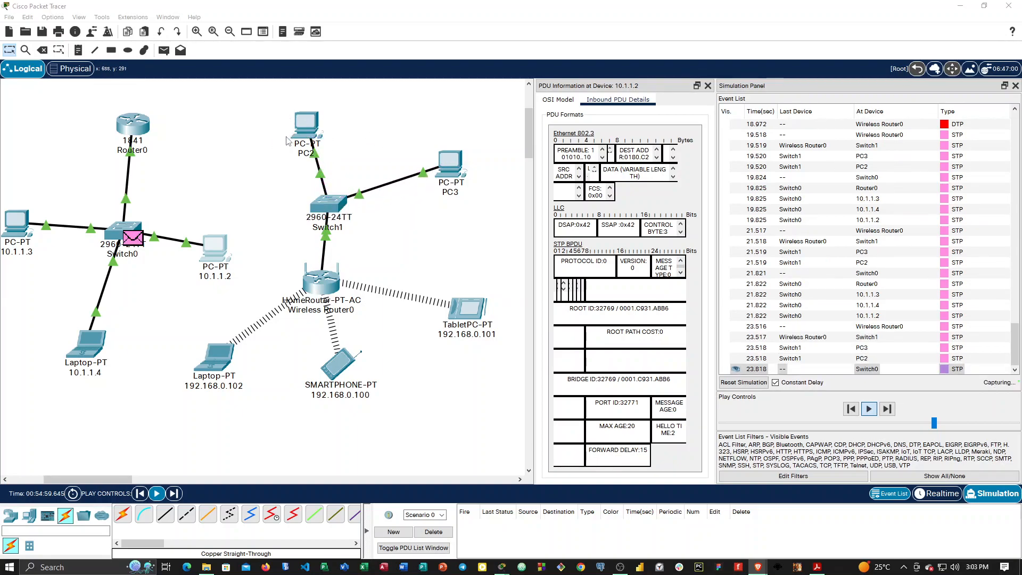
{"action": "left_click", "coordinate": [1015, 85]}
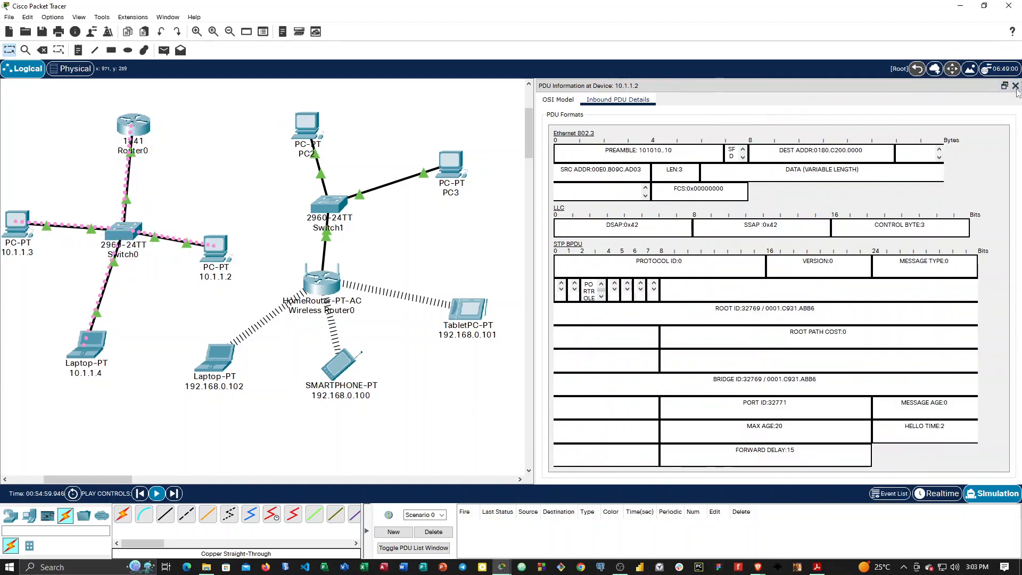
{"action": "left_click", "coordinate": [1015, 85]}
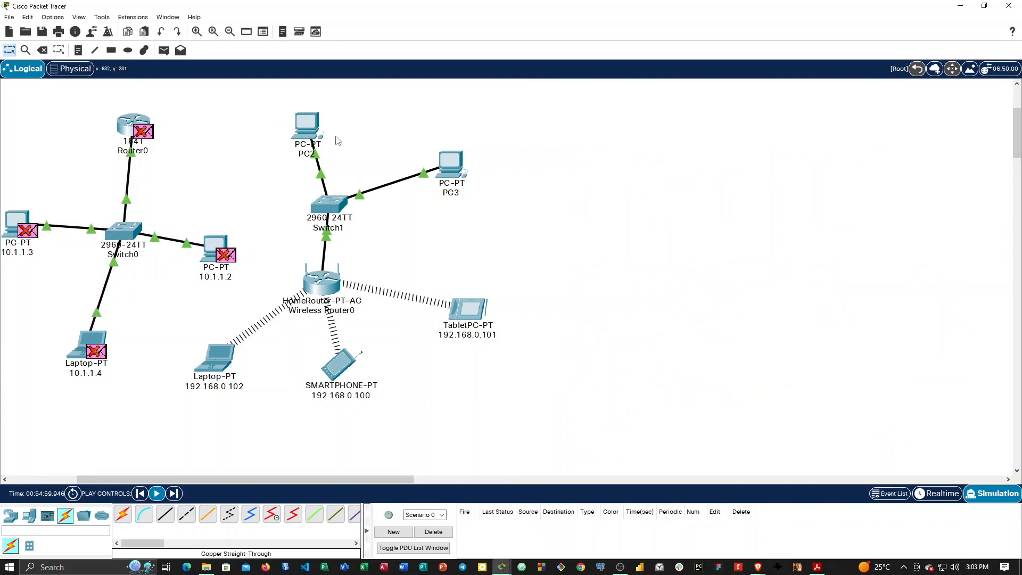
Shift the wireless network away from the 1841 network, spacing its PCs, tablet, smartphone and laptop around Switch1 and Wireless Router0.
{"action": "left_click_drag", "start_coordinate": [451, 162], "coordinate": [721, 96]}
{"action": "left_click_drag", "start_coordinate": [307, 138], "coordinate": [447, 143]}
{"action": "left_click_drag", "start_coordinate": [332, 212], "coordinate": [547, 220]}
{"action": "left_click_drag", "start_coordinate": [473, 321], "coordinate": [672, 355]}
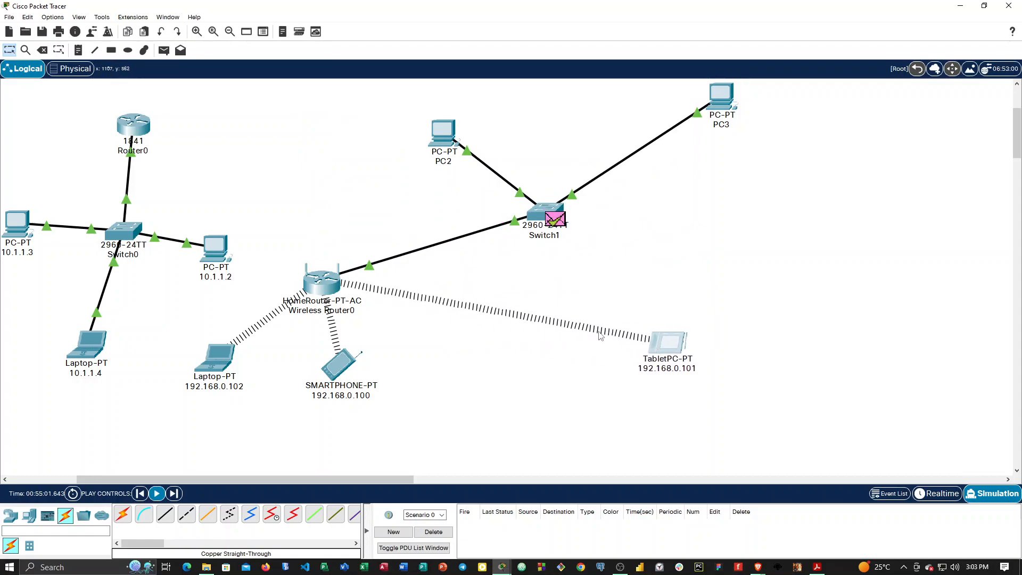
{"action": "left_click_drag", "start_coordinate": [333, 287], "coordinate": [565, 292]}
{"action": "left_click_drag", "start_coordinate": [338, 364], "coordinate": [536, 394]}
{"action": "left_click_drag", "start_coordinate": [218, 368], "coordinate": [422, 357]}
{"action": "left_click_drag", "start_coordinate": [728, 95], "coordinate": [648, 159]}
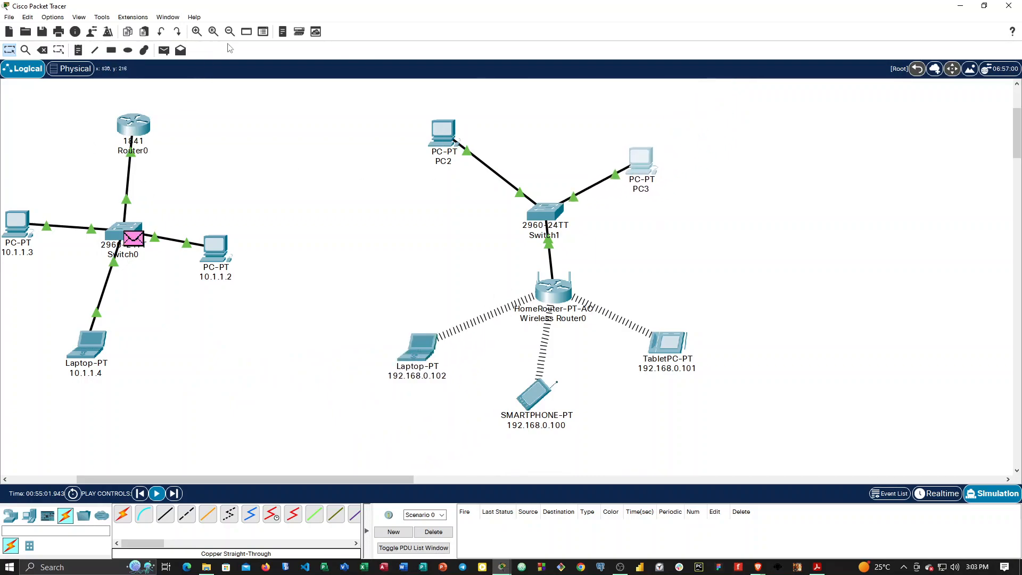
Reopen the Simulation Panel, stop the simulation playback and close the panel again.
{"action": "left_click", "coordinate": [988, 495]}
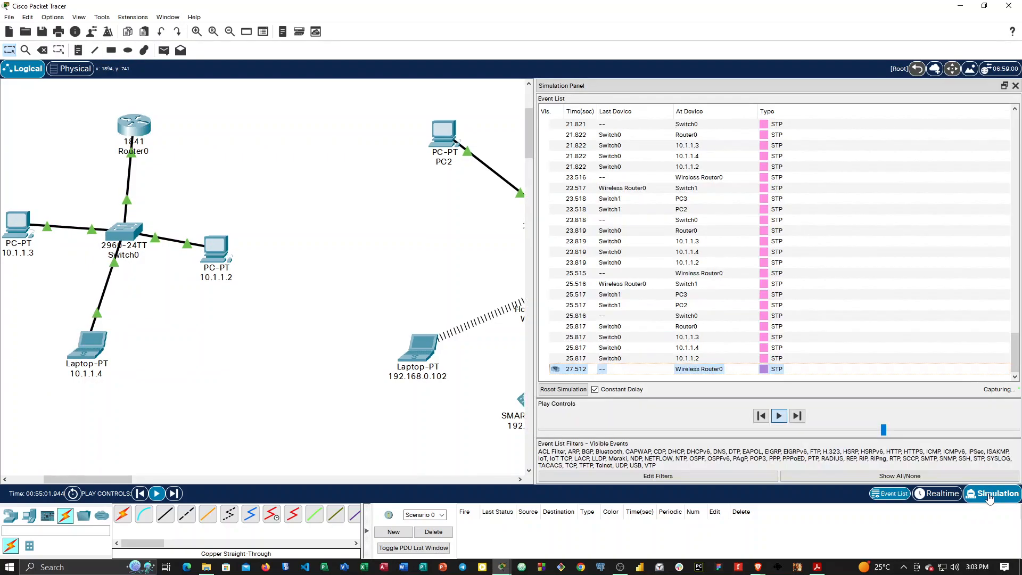
{"action": "left_click", "coordinate": [762, 416]}
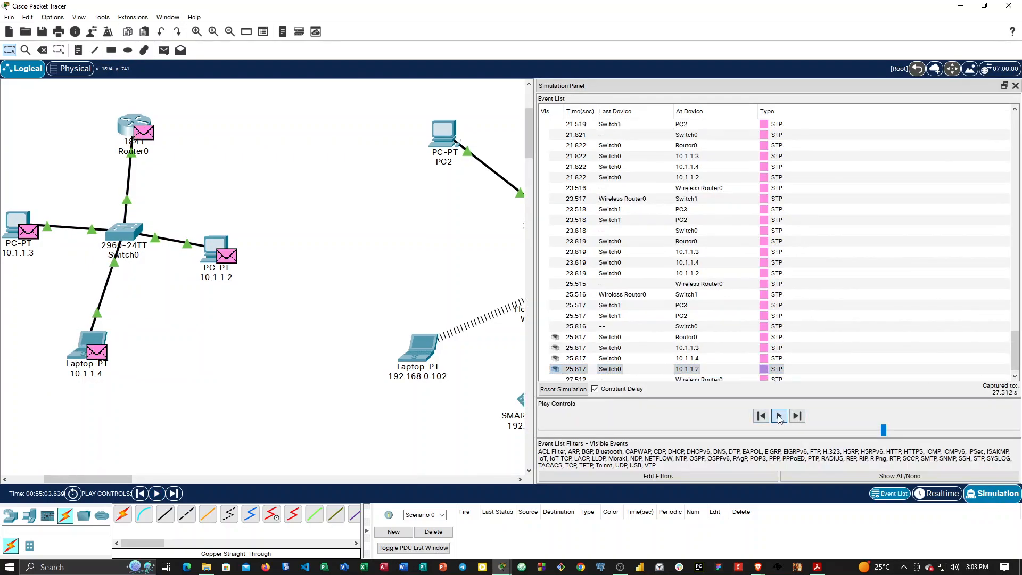
{"action": "left_click", "coordinate": [1015, 85]}
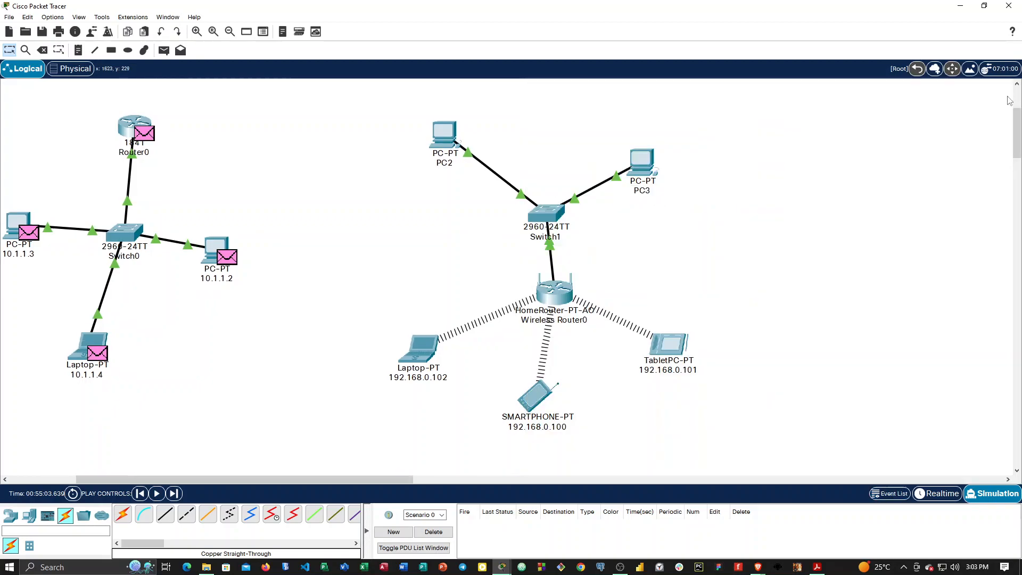
Draw a rectangle with a #00ff00 green fill and black outline around the whole wireless router network.
{"action": "left_click", "coordinate": [112, 50]}
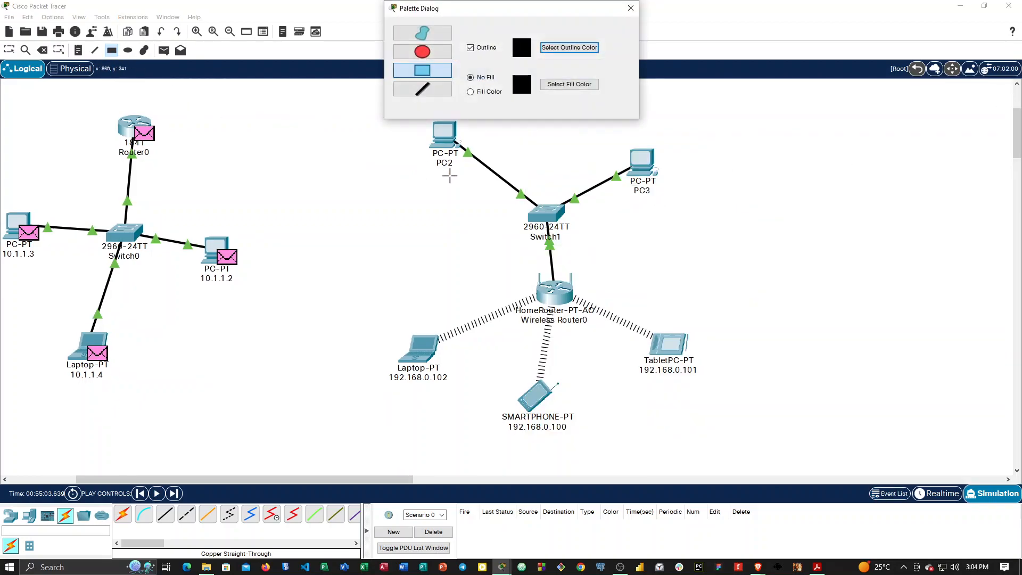
{"action": "left_click", "coordinate": [485, 91]}
{"action": "left_click", "coordinate": [542, 85]}
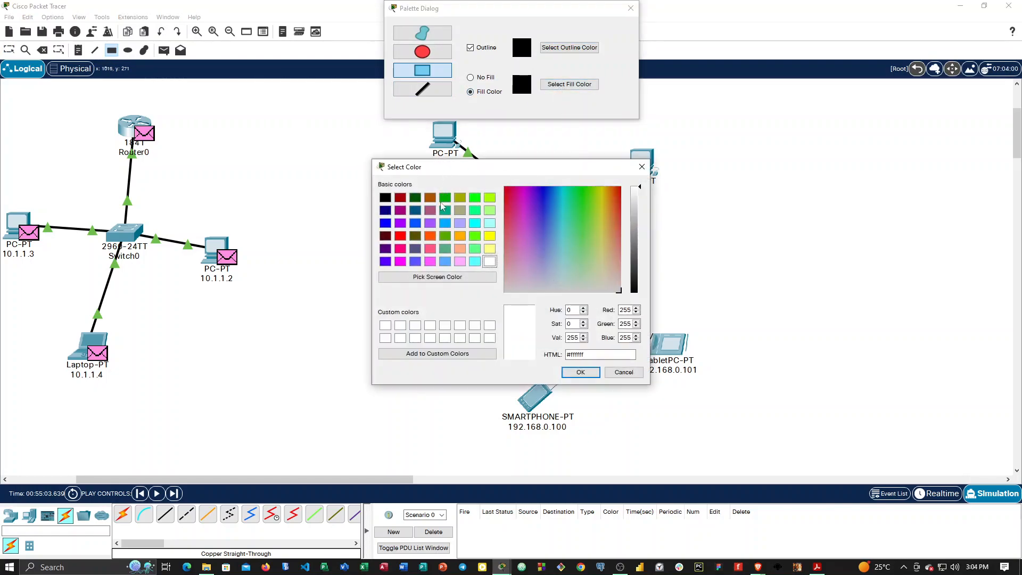
{"action": "left_click", "coordinate": [475, 198]}
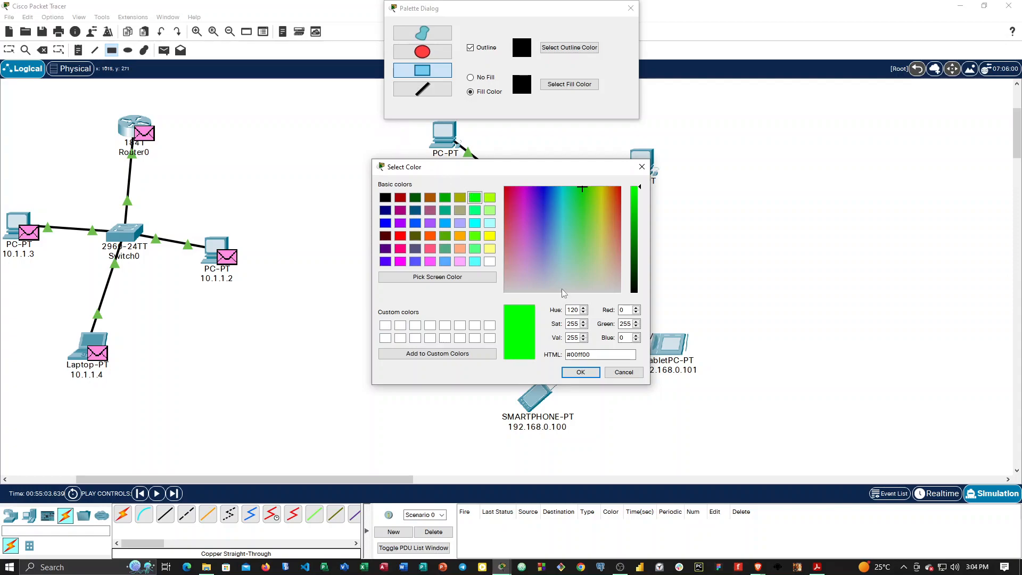
{"action": "left_click", "coordinate": [581, 372]}
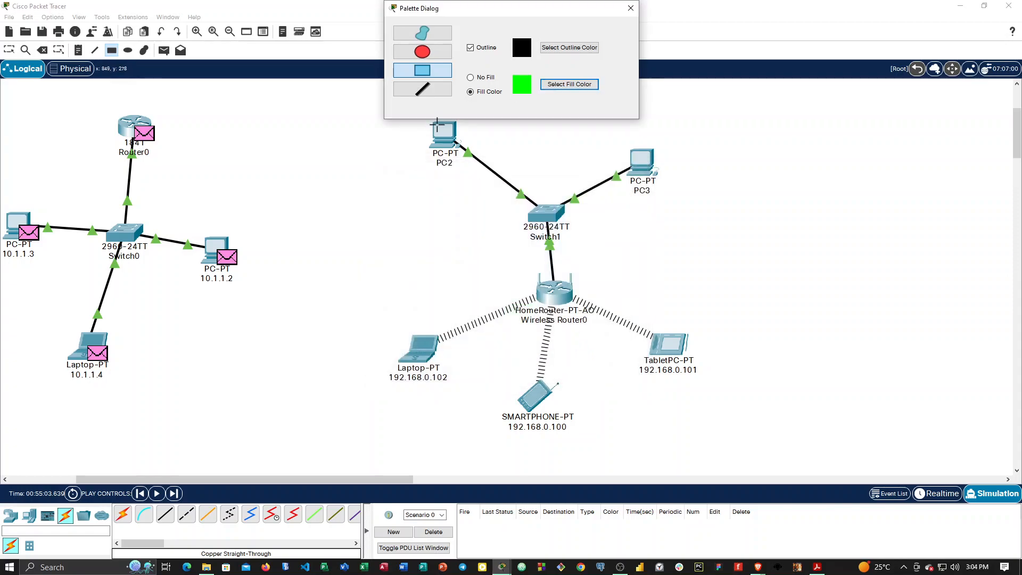
{"action": "left_click_drag", "start_coordinate": [552, 9], "coordinate": [917, 62]}
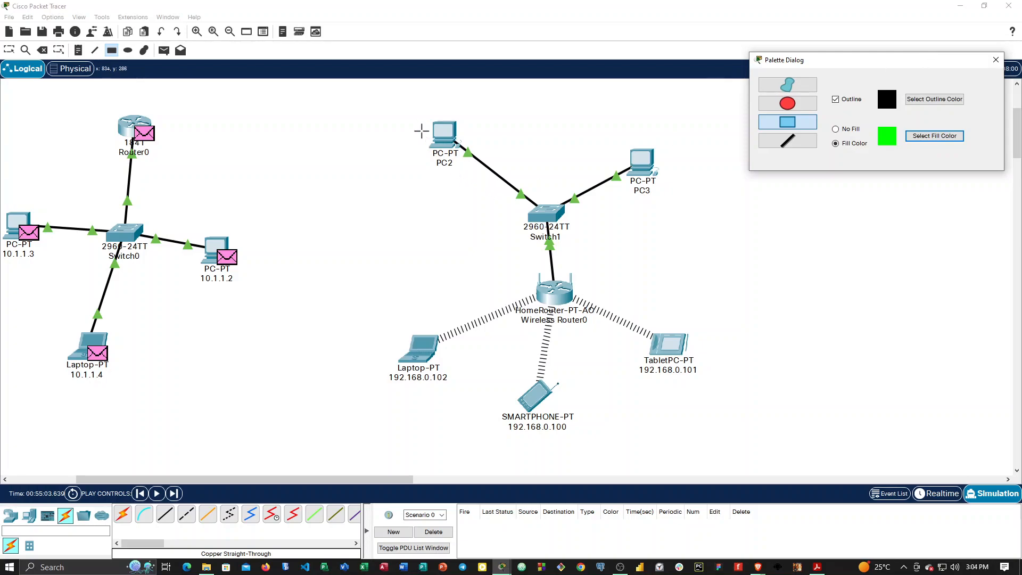
{"action": "mouse_move", "coordinate": [386, 113]}
{"action": "left_mouse_down"}
{"action": "mouse_move", "coordinate": [343, 388]}
{"action": "mouse_move", "coordinate": [532, 434]}
{"action": "mouse_move", "coordinate": [663, 429]}
{"action": "mouse_move", "coordinate": [732, 445]}
{"action": "left_mouse_up"}
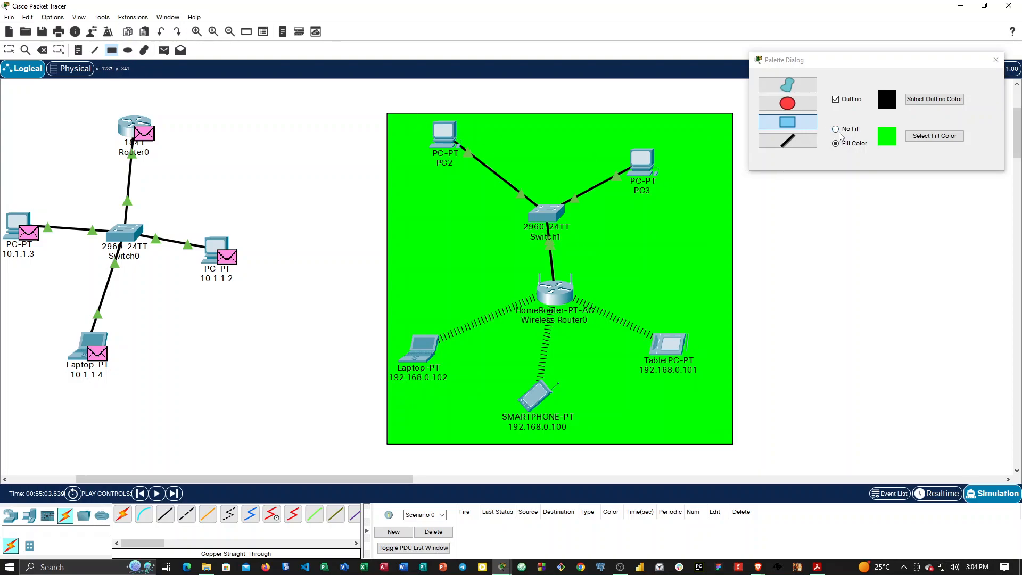
Draw a rectangle with a #aa5500 brown fill around the 1841 router network, and return to the Select tool.
{"action": "left_click", "coordinate": [896, 140]}
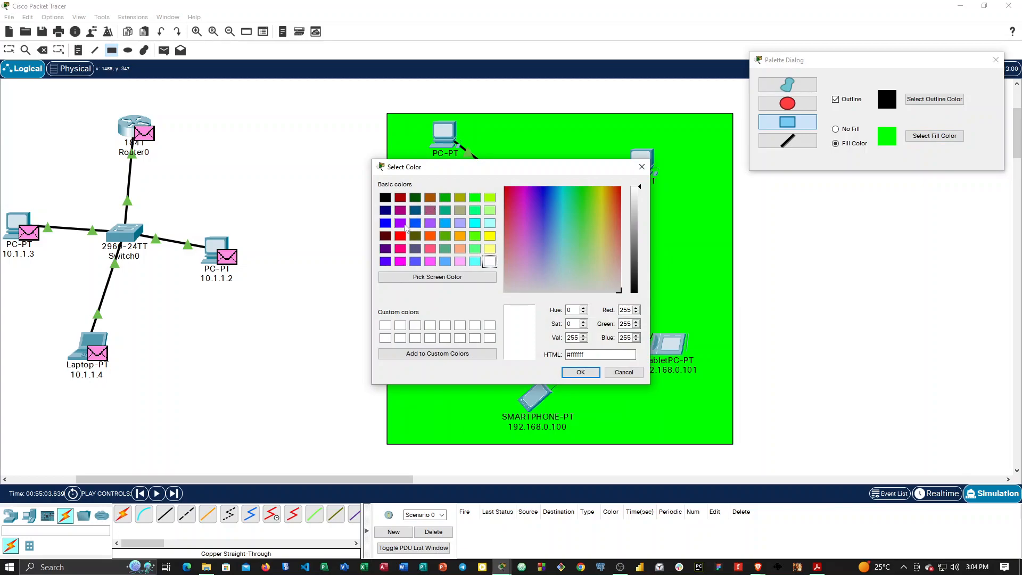
{"action": "left_click", "coordinate": [400, 224]}
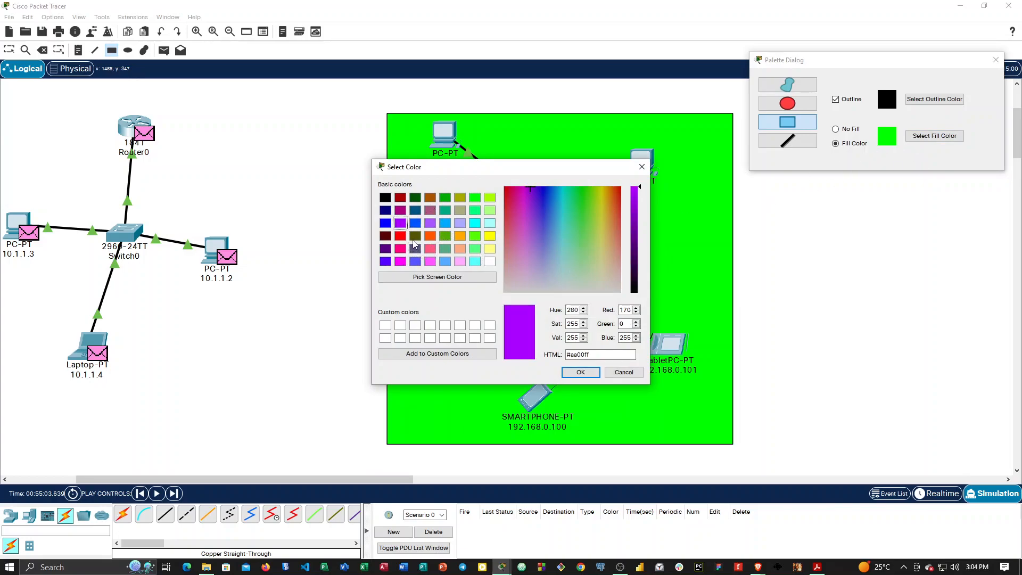
{"action": "left_click", "coordinate": [489, 198]}
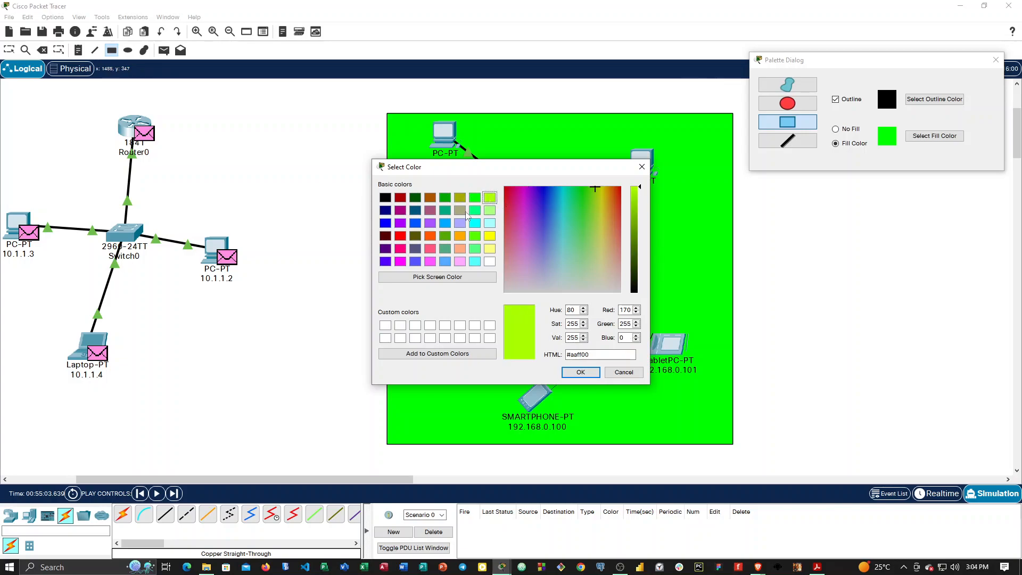
{"action": "left_click", "coordinate": [429, 201]}
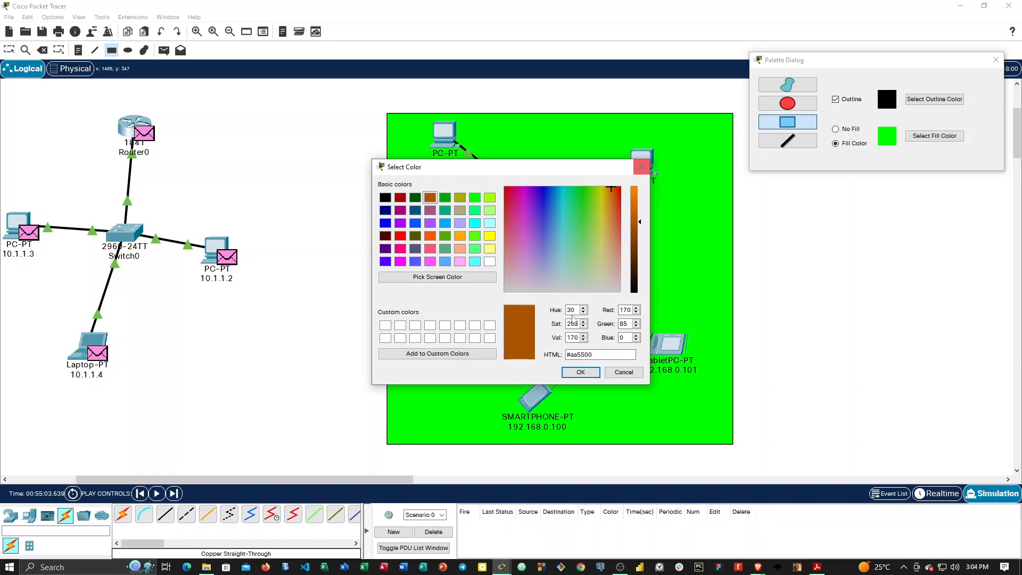
{"action": "left_click", "coordinate": [580, 372]}
{"action": "mouse_move", "coordinate": [16, 109]}
{"action": "left_mouse_down"}
{"action": "mouse_move", "coordinate": [2, 245]}
{"action": "mouse_move", "coordinate": [59, 298]}
{"action": "mouse_move", "coordinate": [229, 349]}
{"action": "mouse_move", "coordinate": [266, 378]}
{"action": "left_mouse_up"}
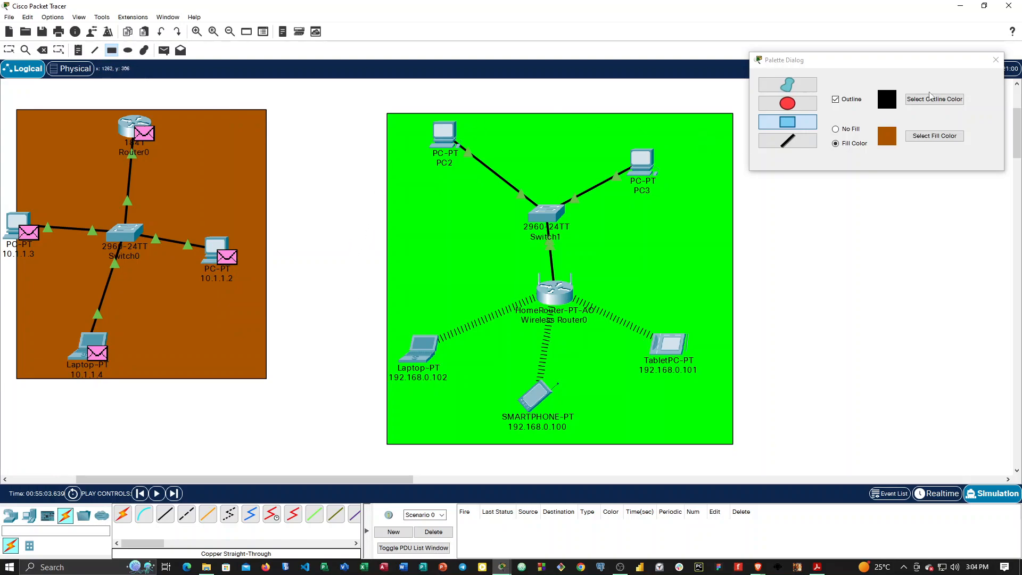
{"action": "left_click", "coordinate": [996, 64]}
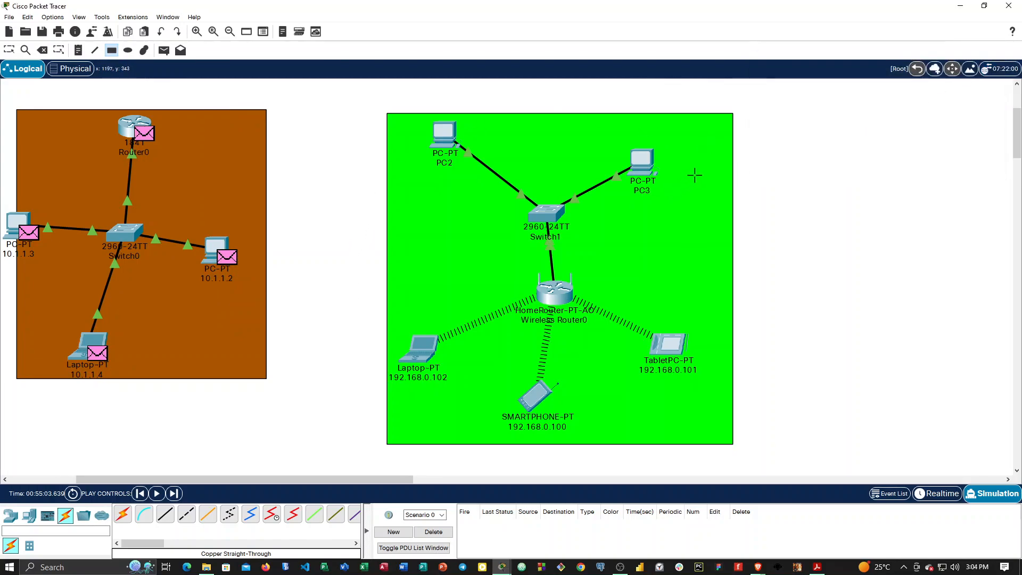
{"action": "left_click", "coordinate": [9, 50]}
Move PC3 toward the green rectangle's upper-right corner and PC 10.1.1.3 fully inside the brown rectangle.
{"action": "key", "text": "alt+Tab"}
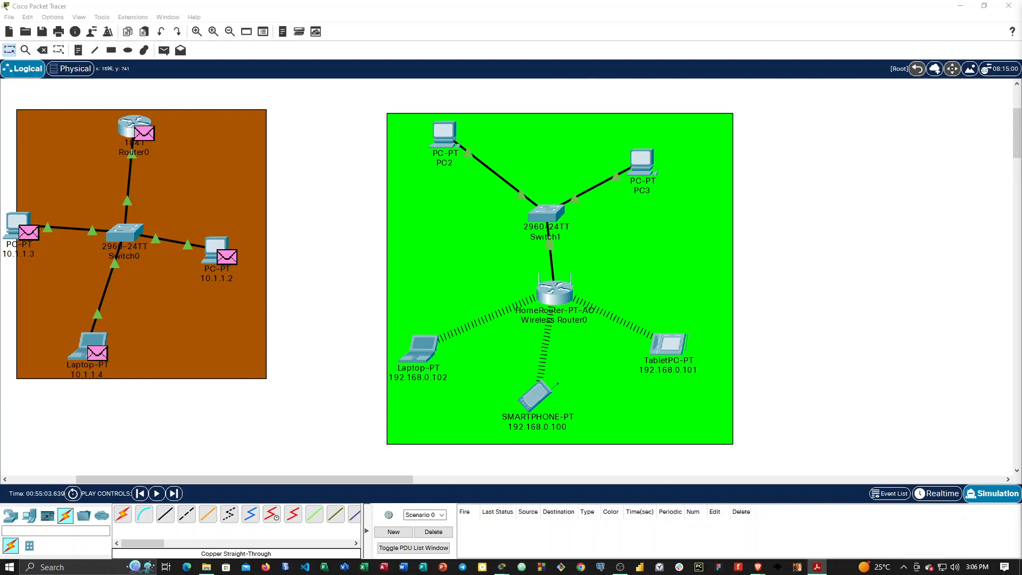
{"action": "left_click_drag", "start_coordinate": [643, 166], "coordinate": [685, 133]}
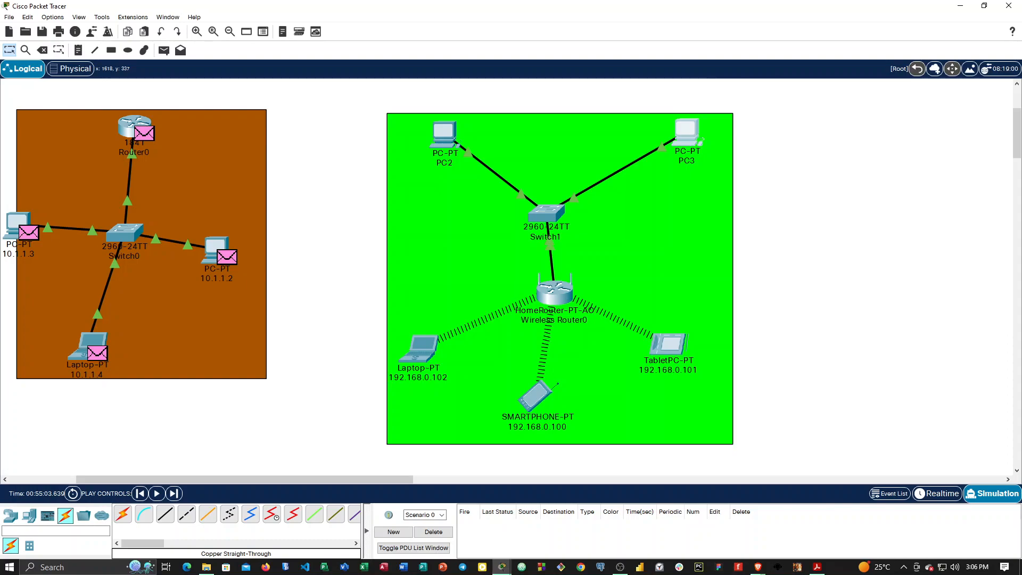
{"action": "key", "text": "alt+Tab"}
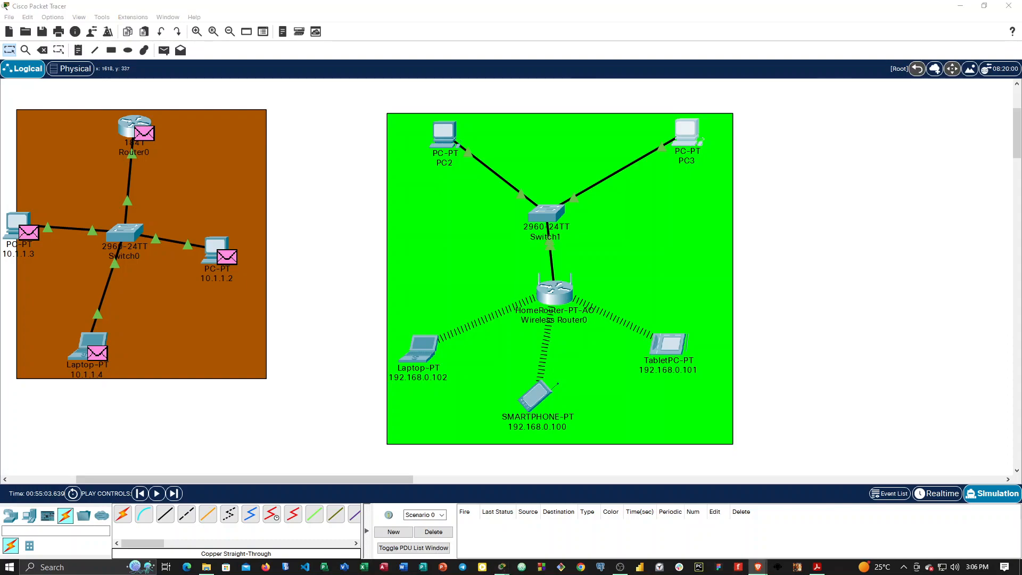
{"action": "left_click_drag", "start_coordinate": [25, 223], "coordinate": [48, 214]}
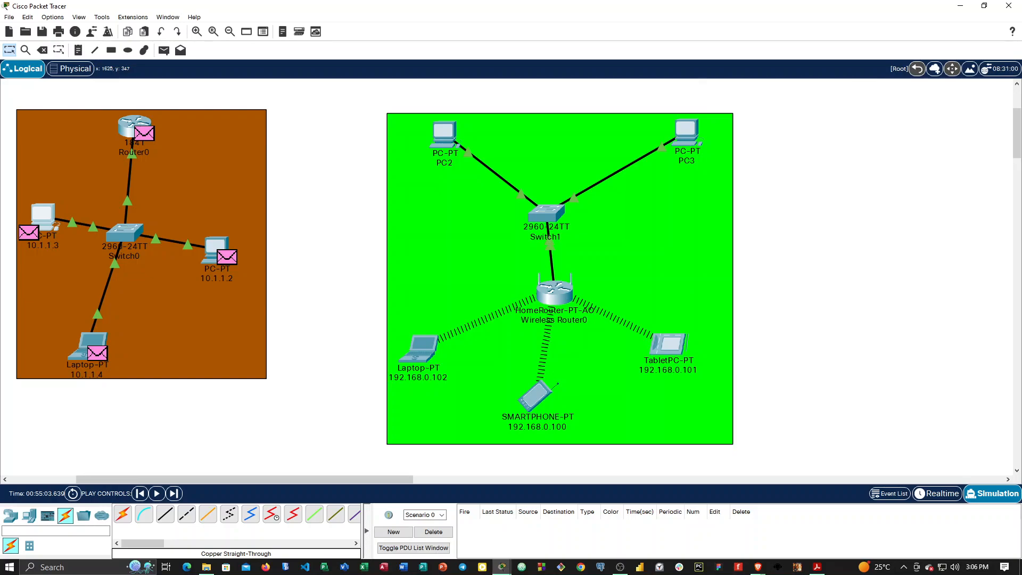
{"action": "key", "text": "alt+Tab"}
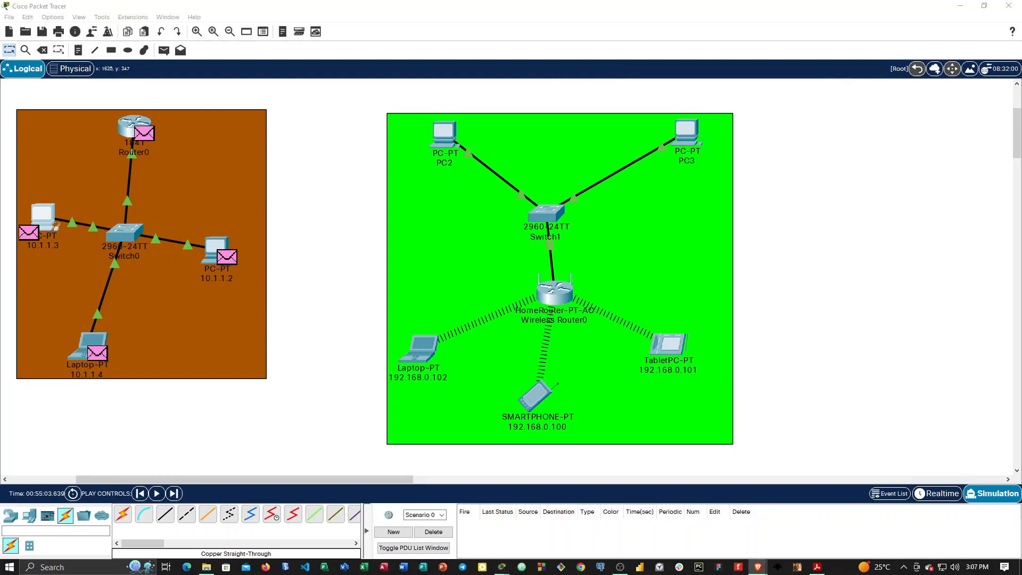